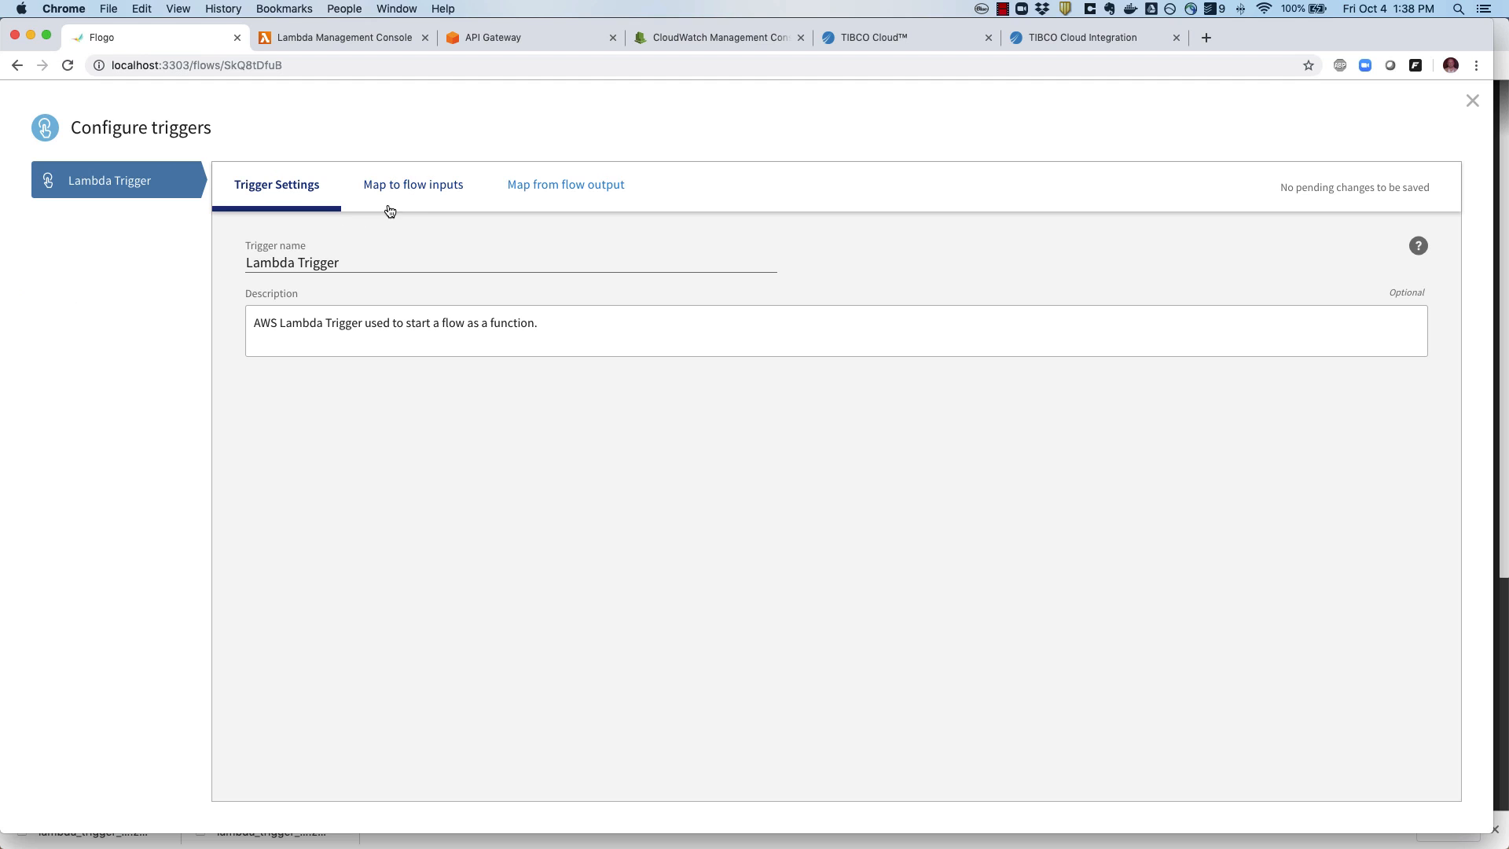
# Step: Review the Lambda Trigger's mappings to the flow inputs evt and name and from the flow output, then close the trigger configuration
pyautogui.click(432, 187)
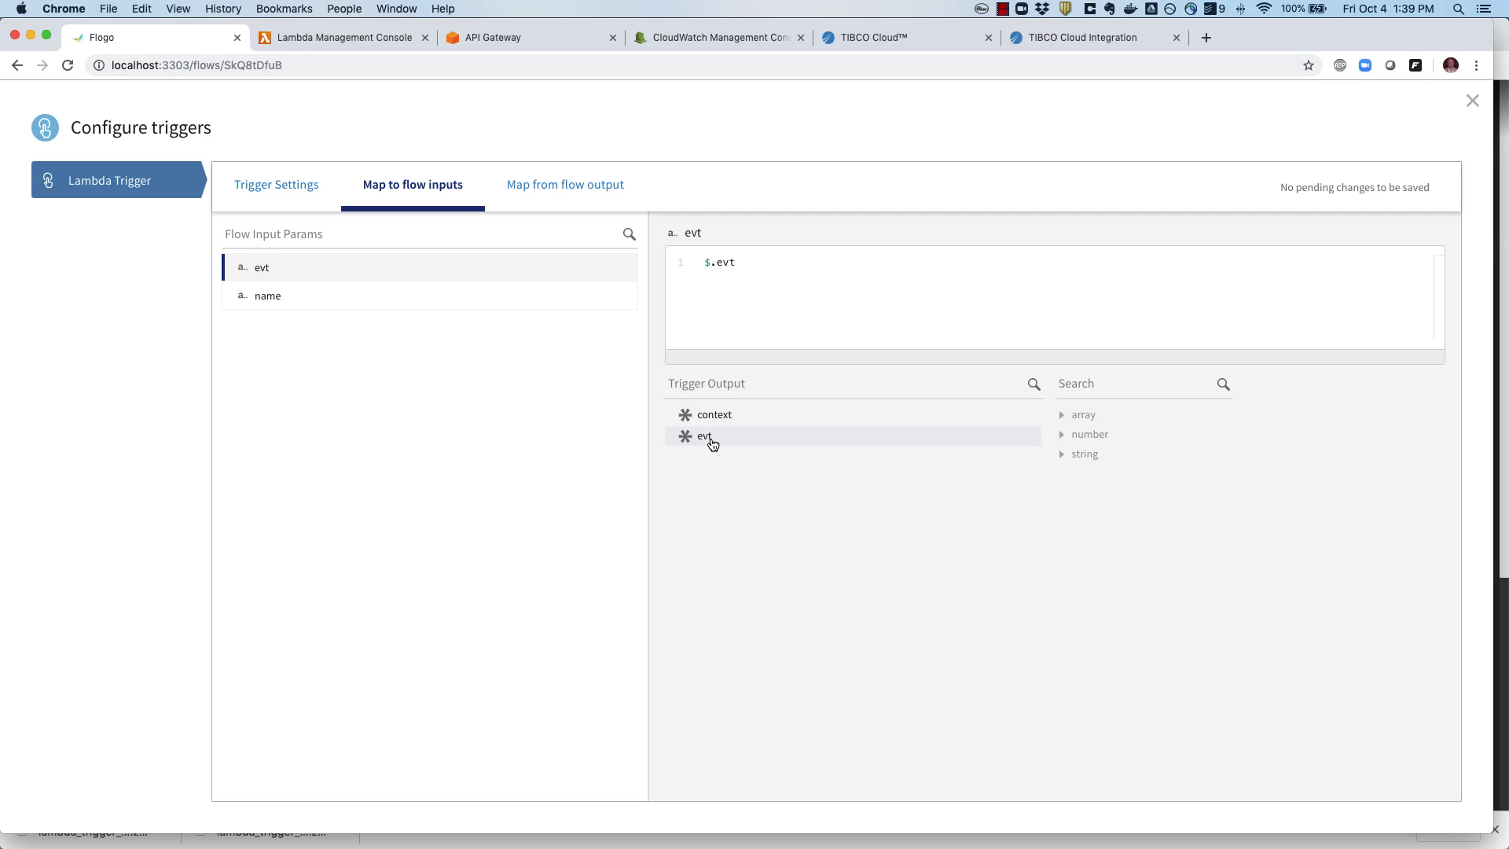
pyautogui.click(266, 304)
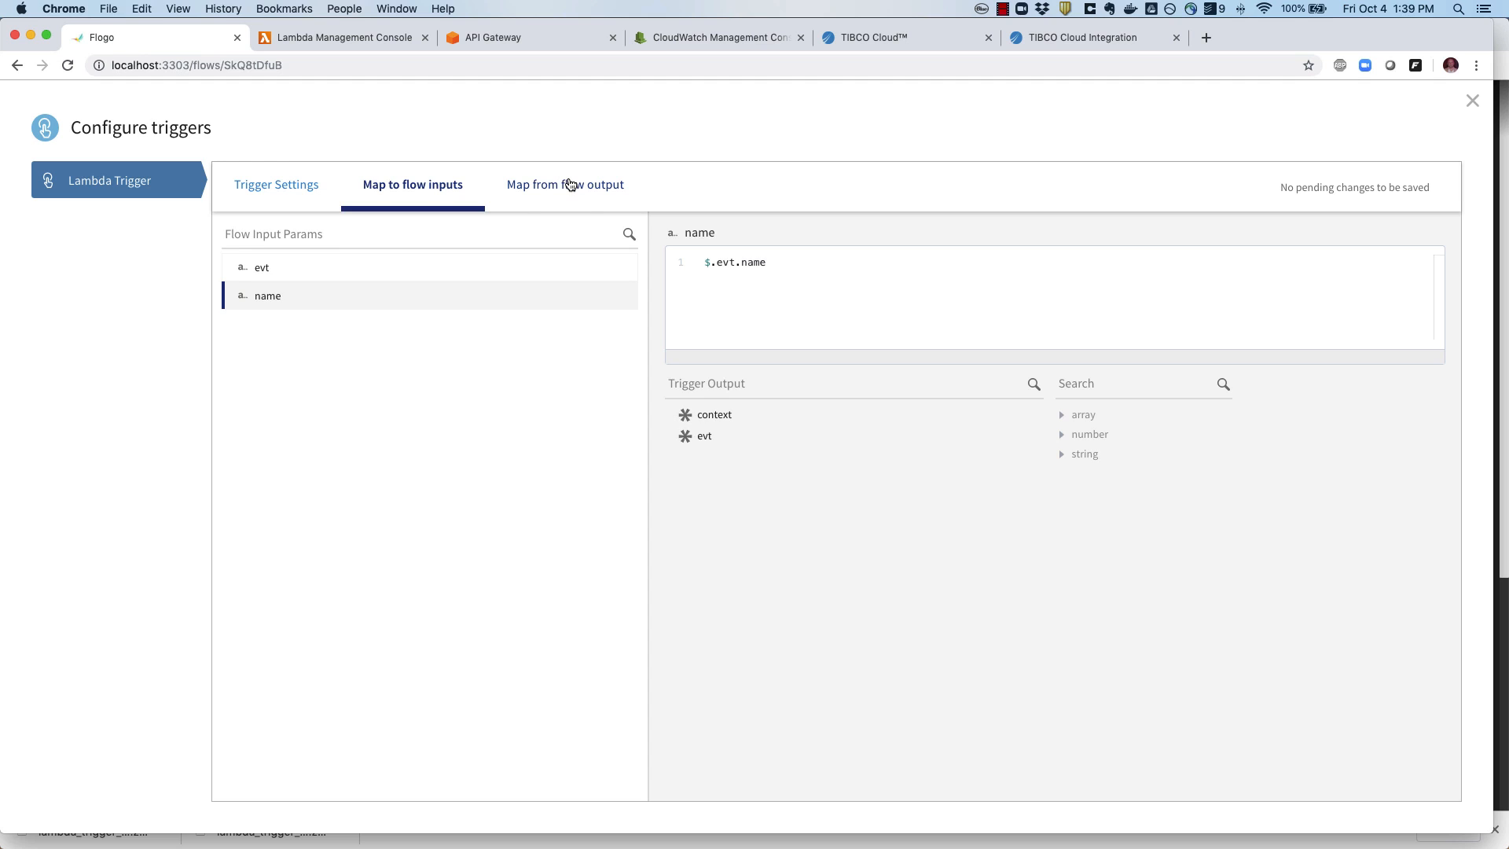
pyautogui.click(569, 185)
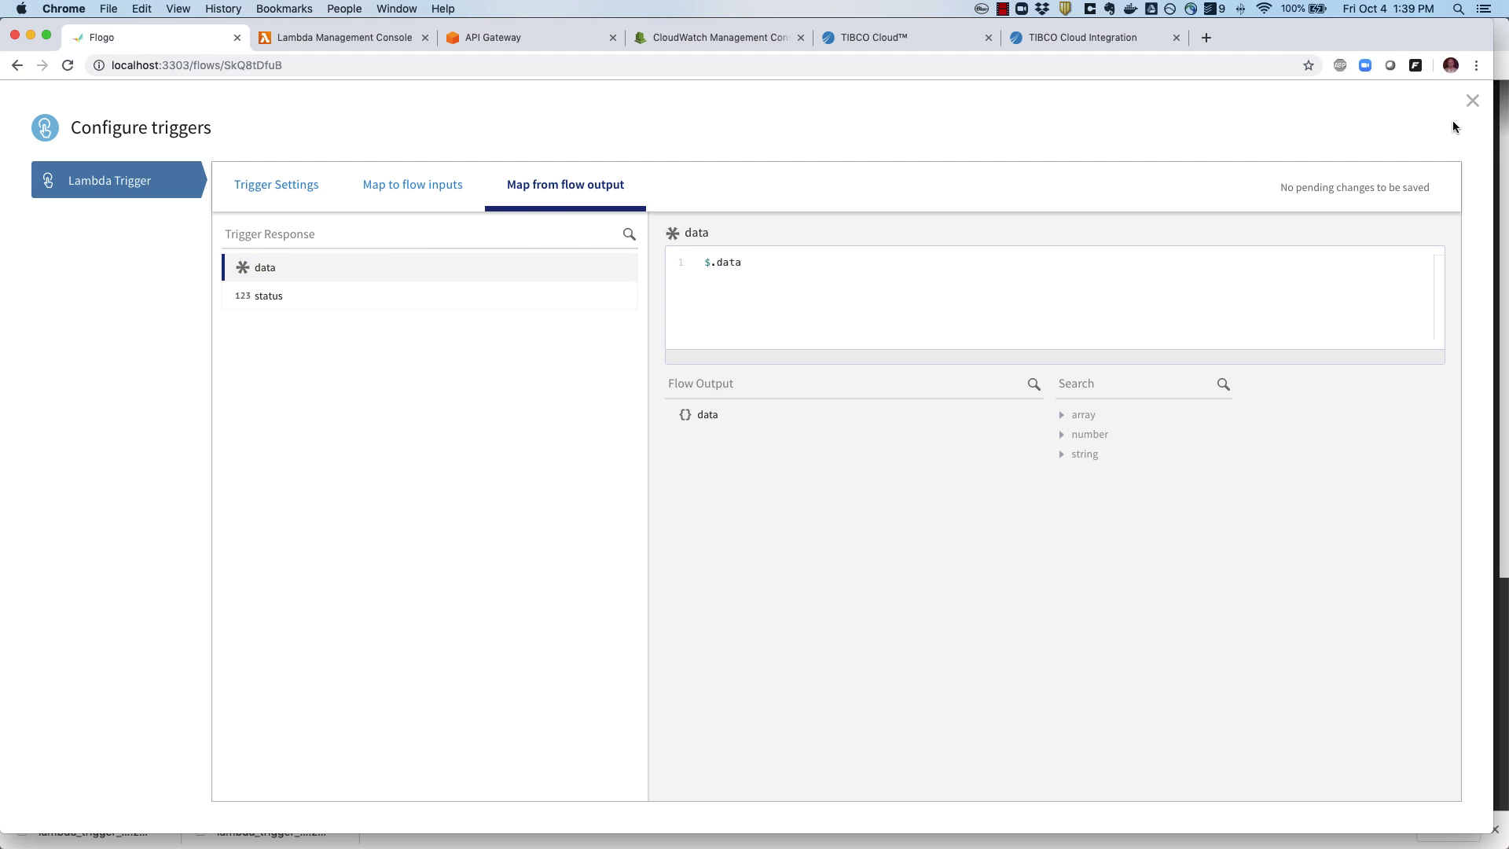
pyautogui.click(1471, 103)
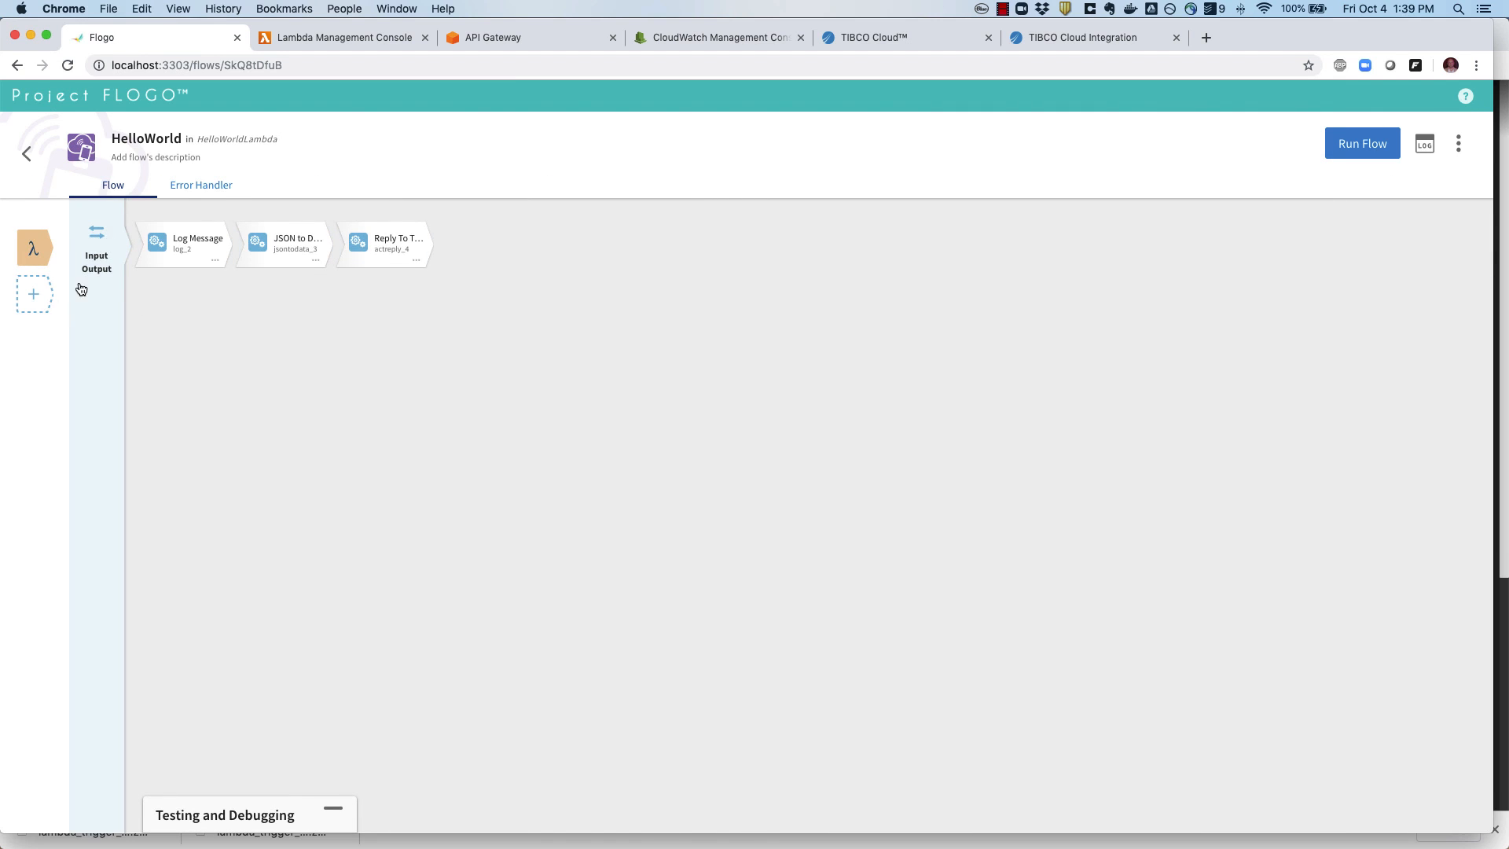
# Step: Review the HelloWorld flow's input and output parameter definitions and leave them without saving
pyautogui.click(113, 262)
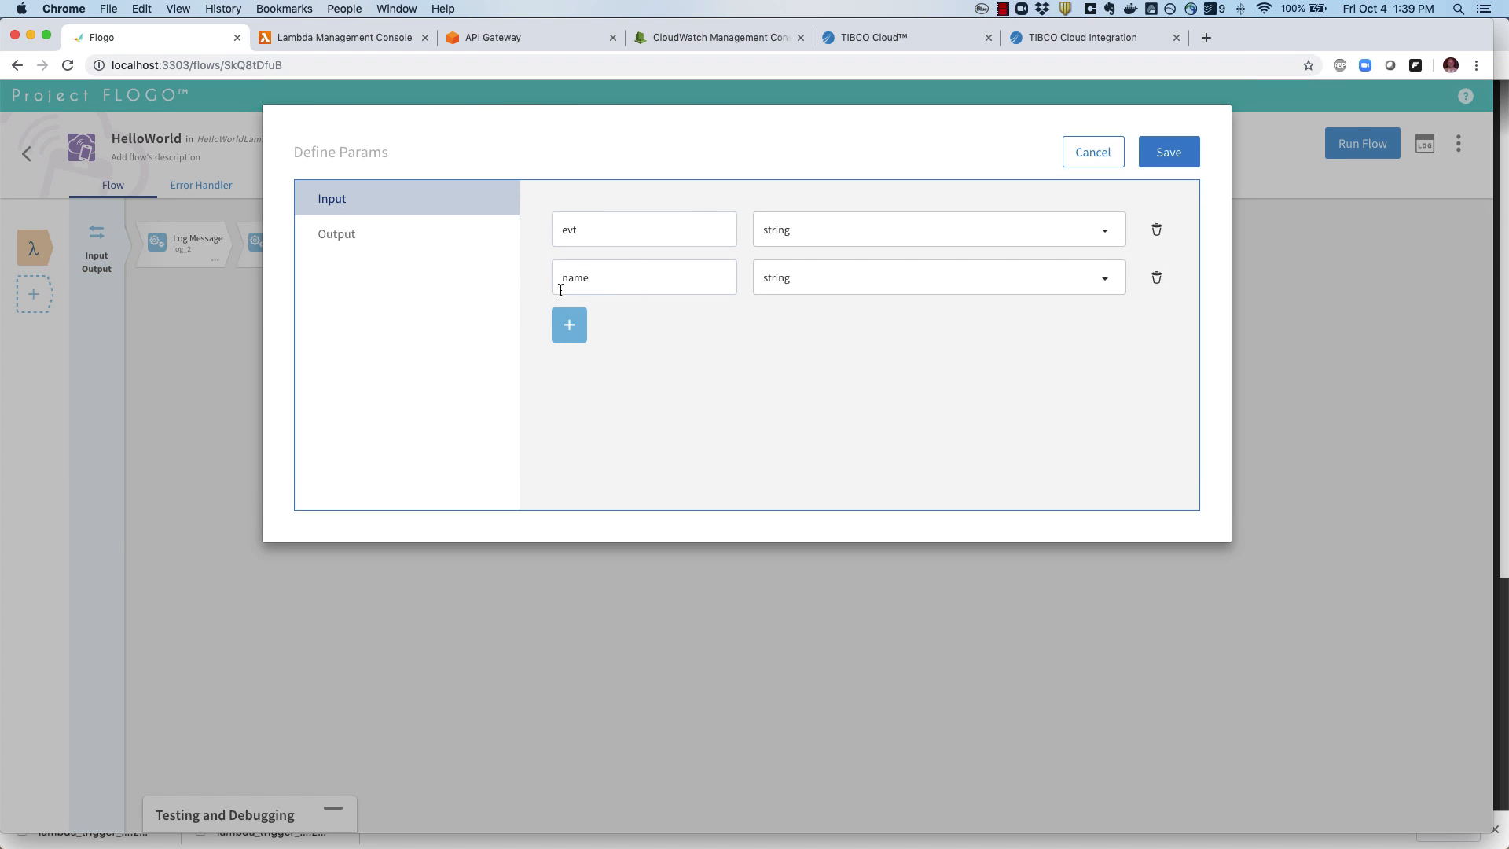
pyautogui.click(395, 247)
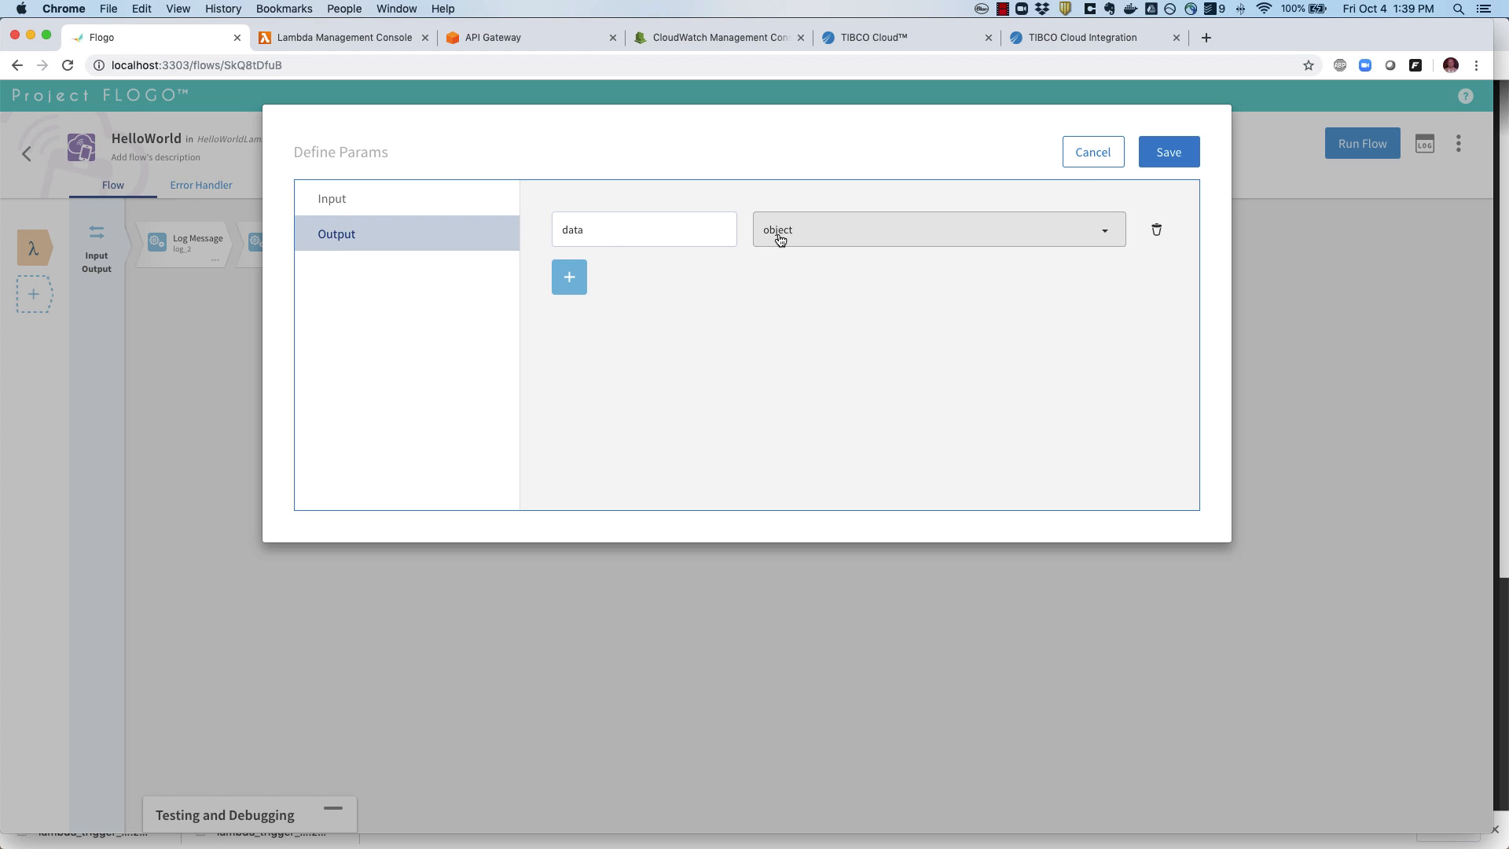
pyautogui.click(1099, 157)
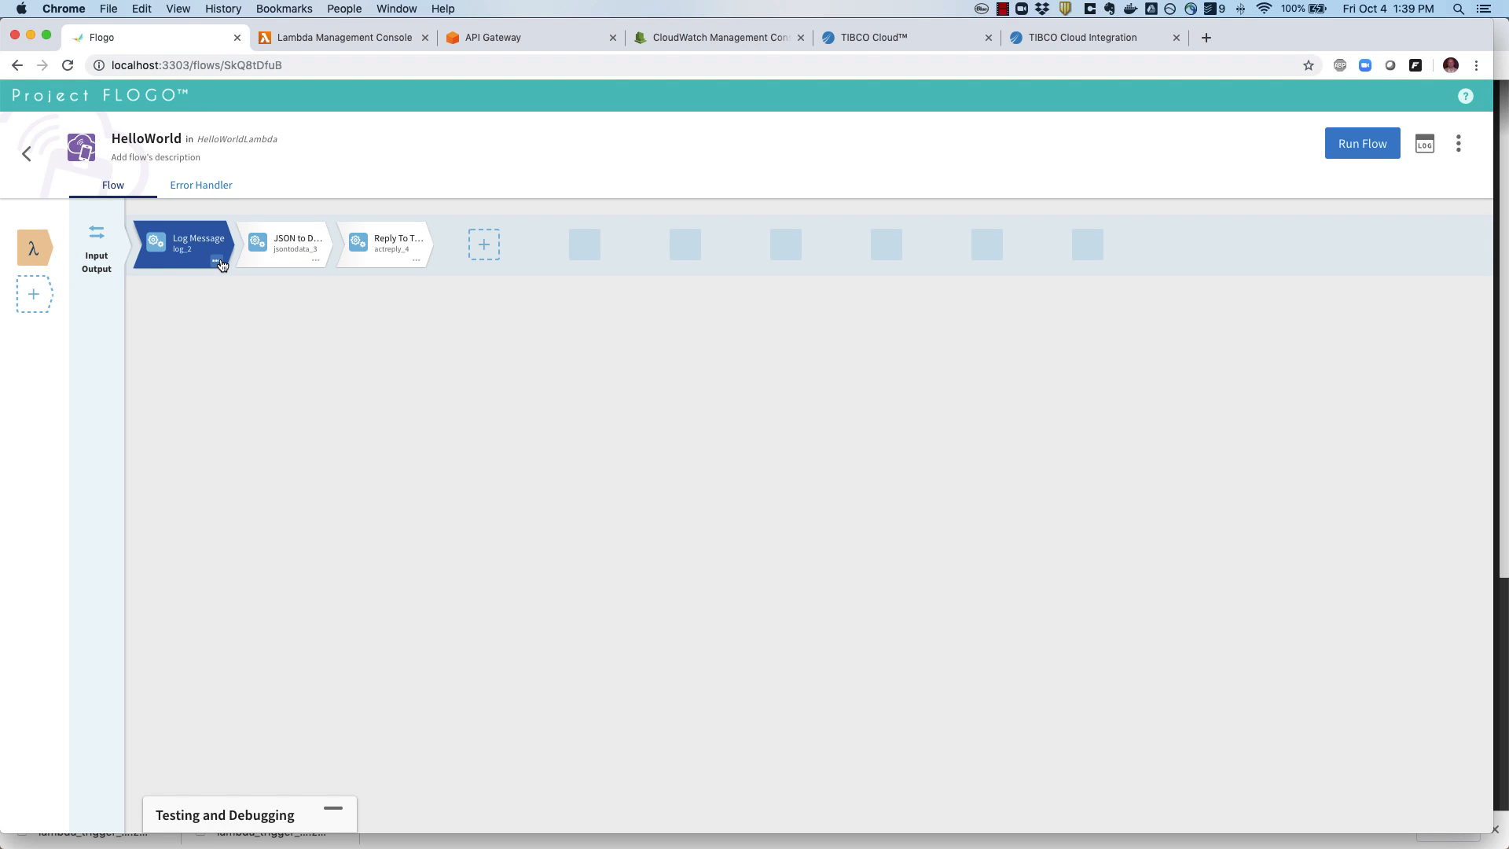
# Step: Inspect the message mapping of the Log Message activity and the input mapping of the JSON to Data activity
pyautogui.click(193, 258)
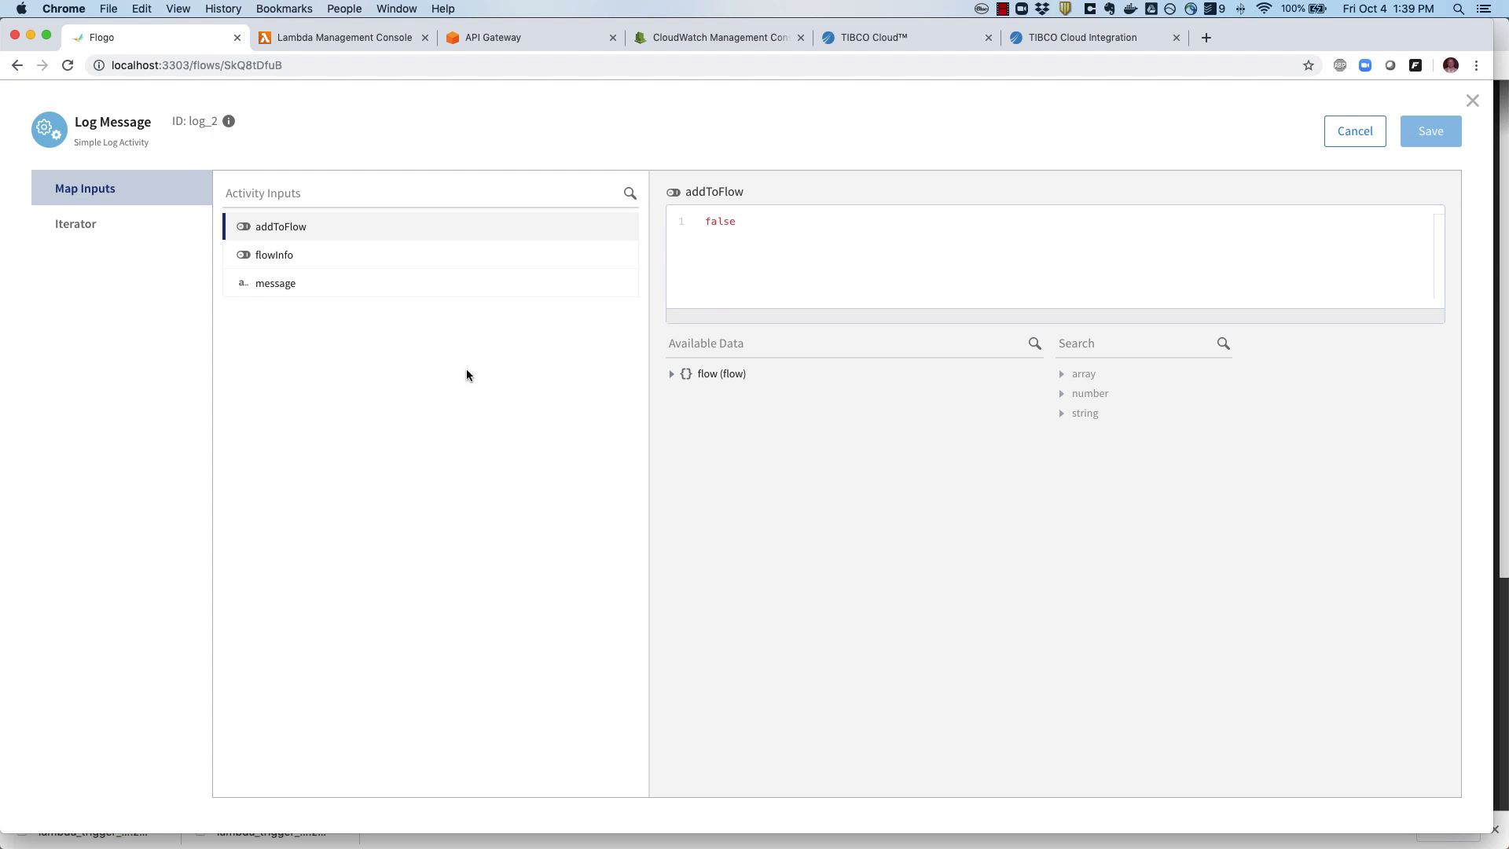
pyautogui.click(274, 286)
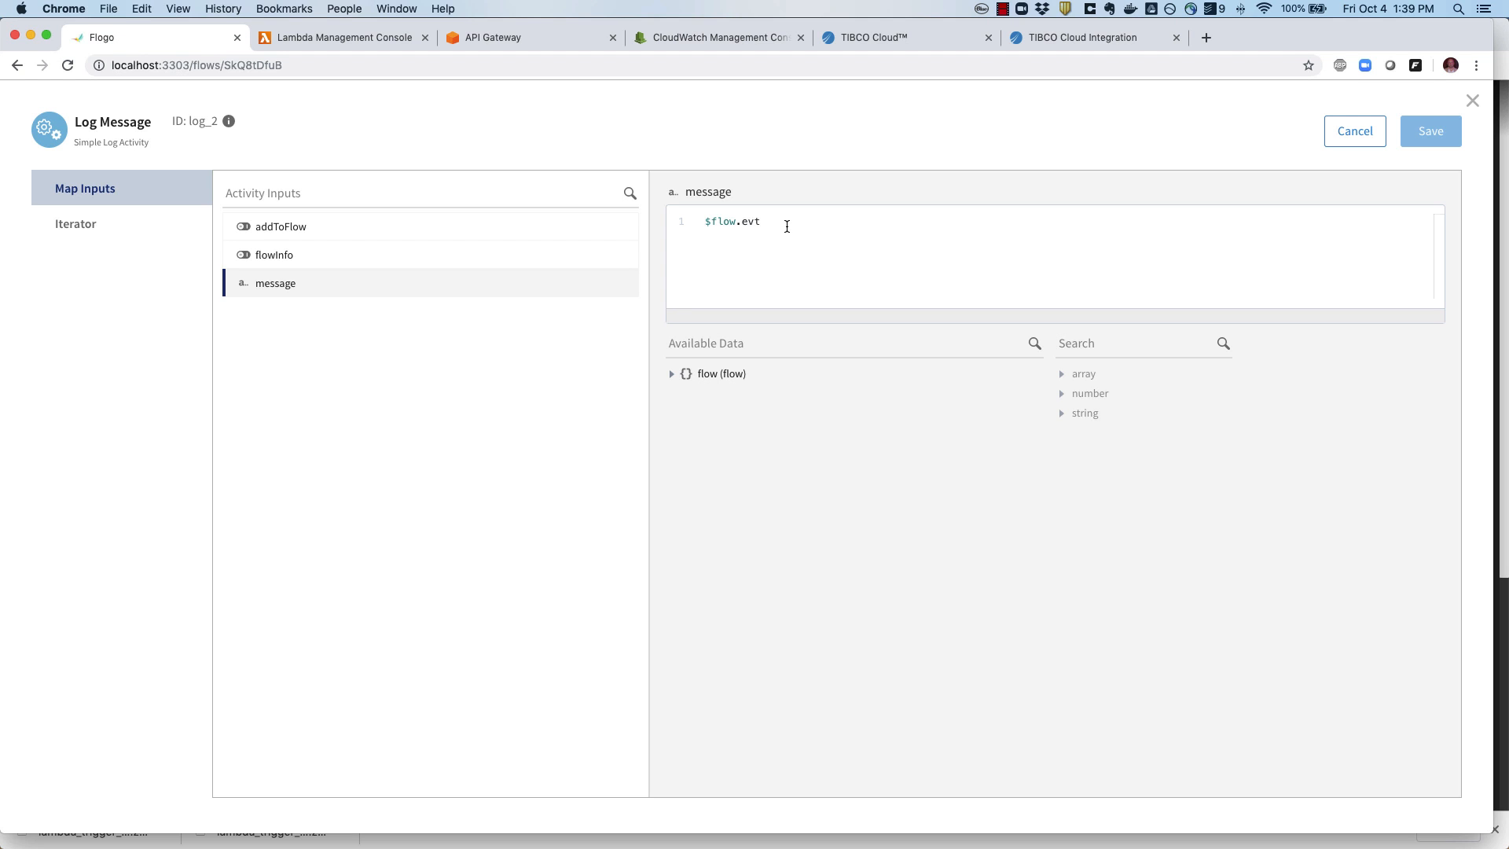
pyautogui.click(1350, 131)
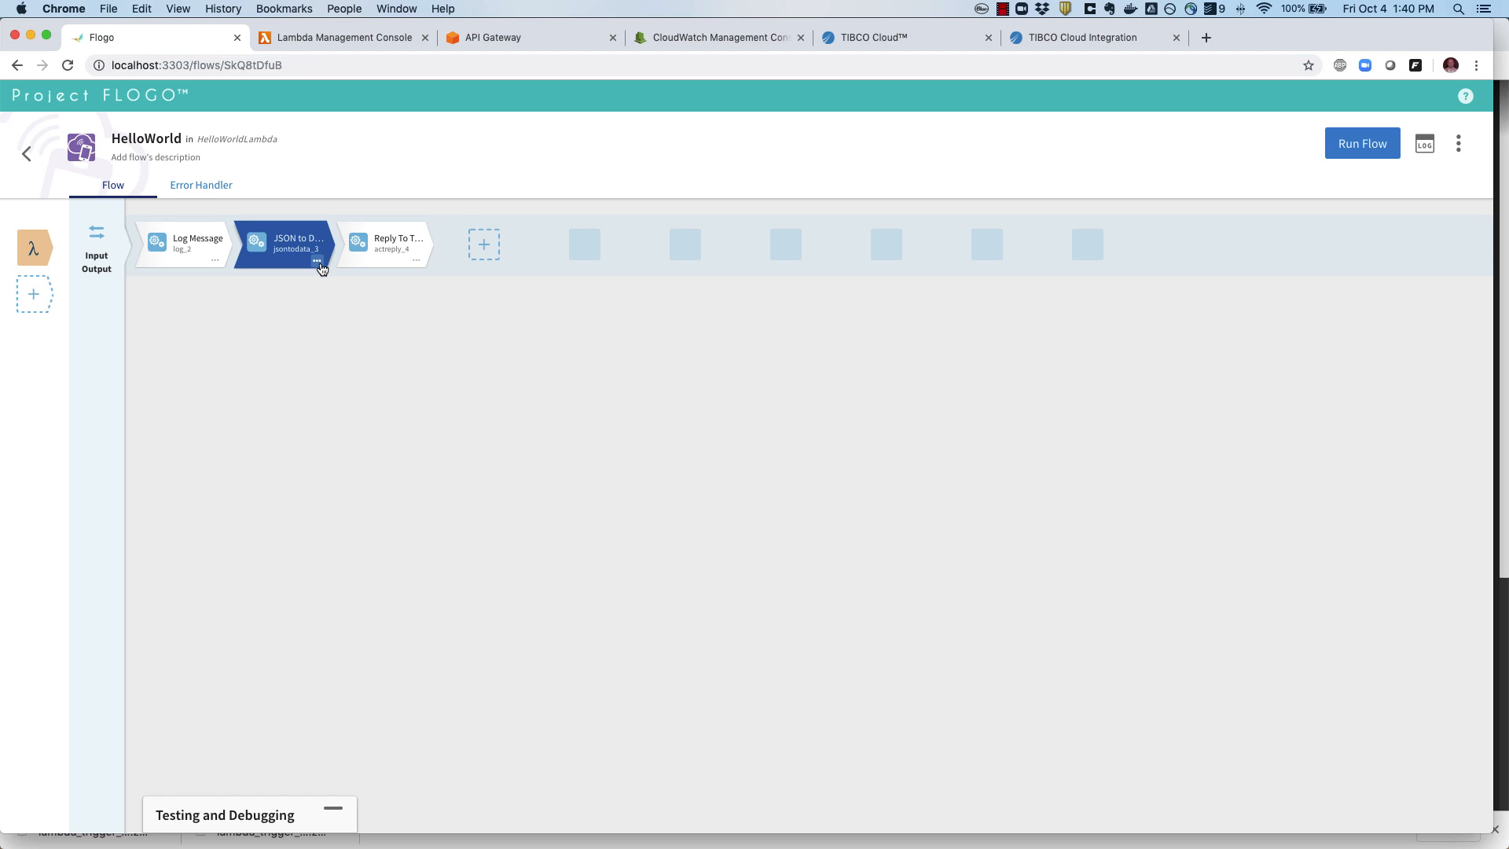
pyautogui.click(298, 262)
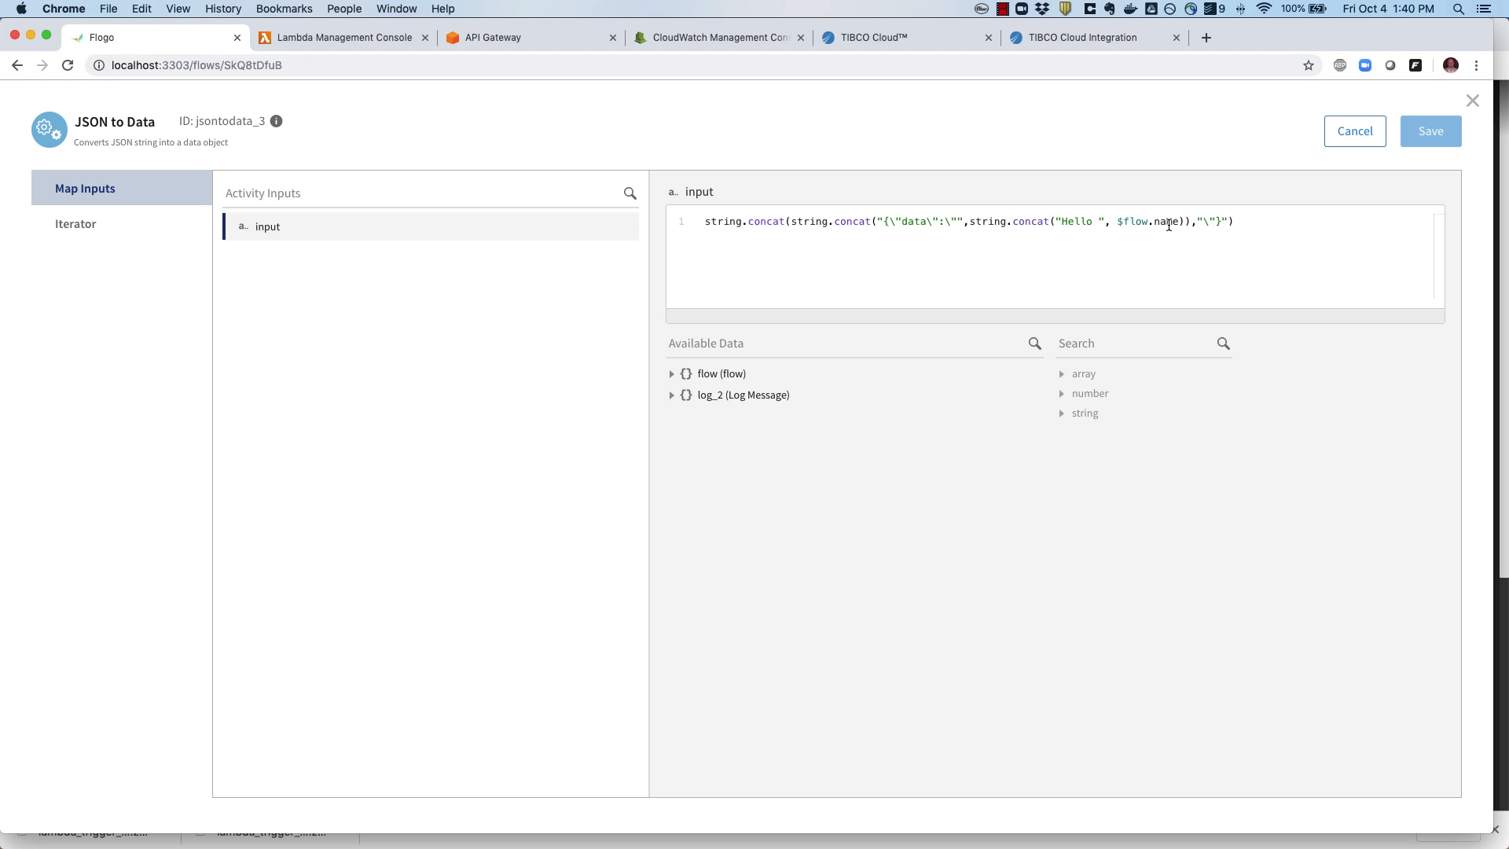
pyautogui.click(1473, 102)
# Step: Inspect the Reply To Trigger activity's data output mapping and the data available from the JSON to Data activity
pyautogui.click(385, 248)
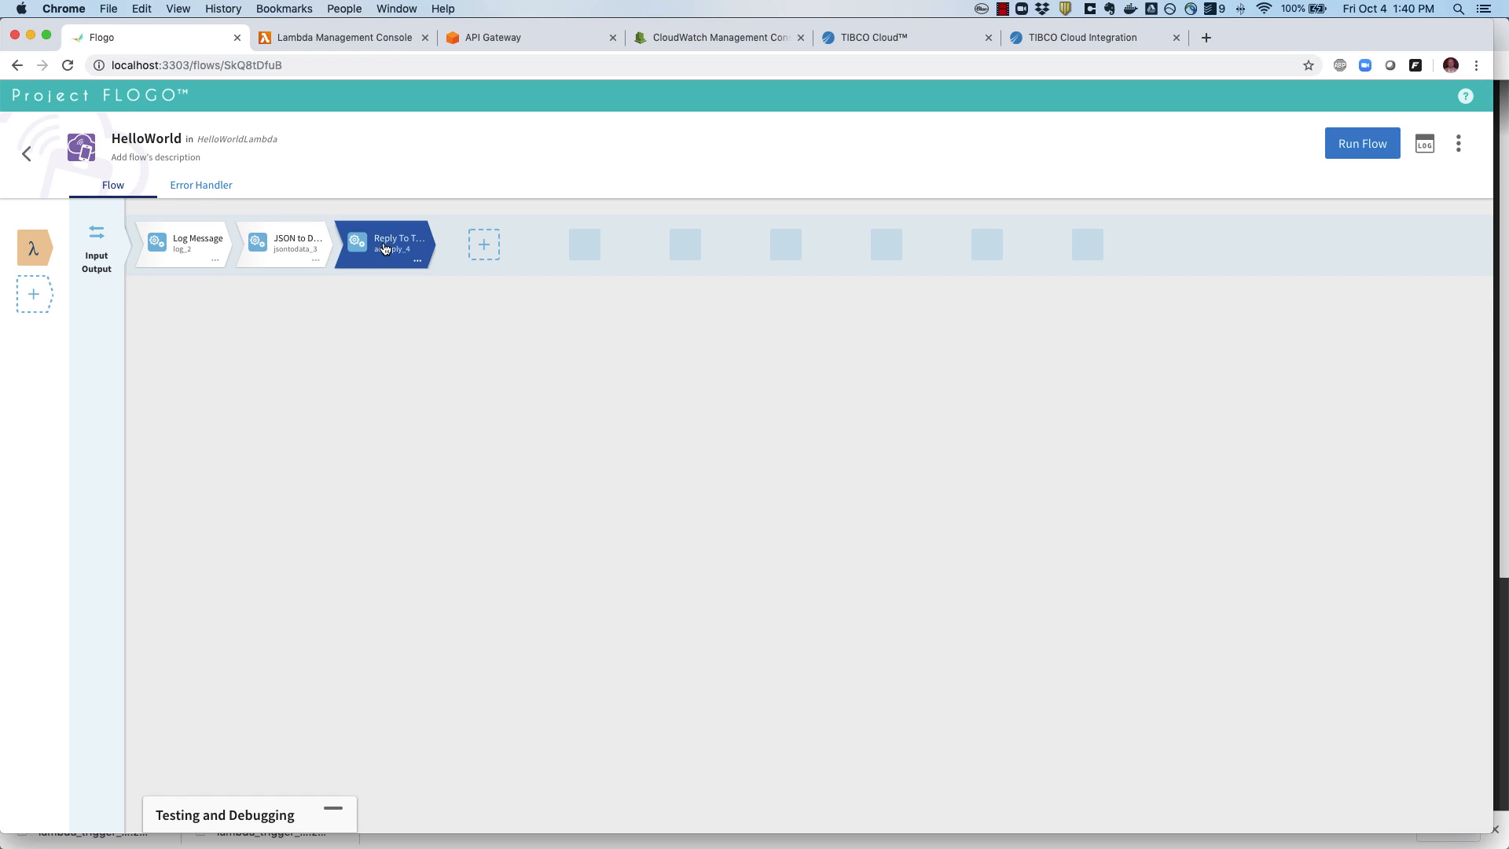
pyautogui.click(397, 261)
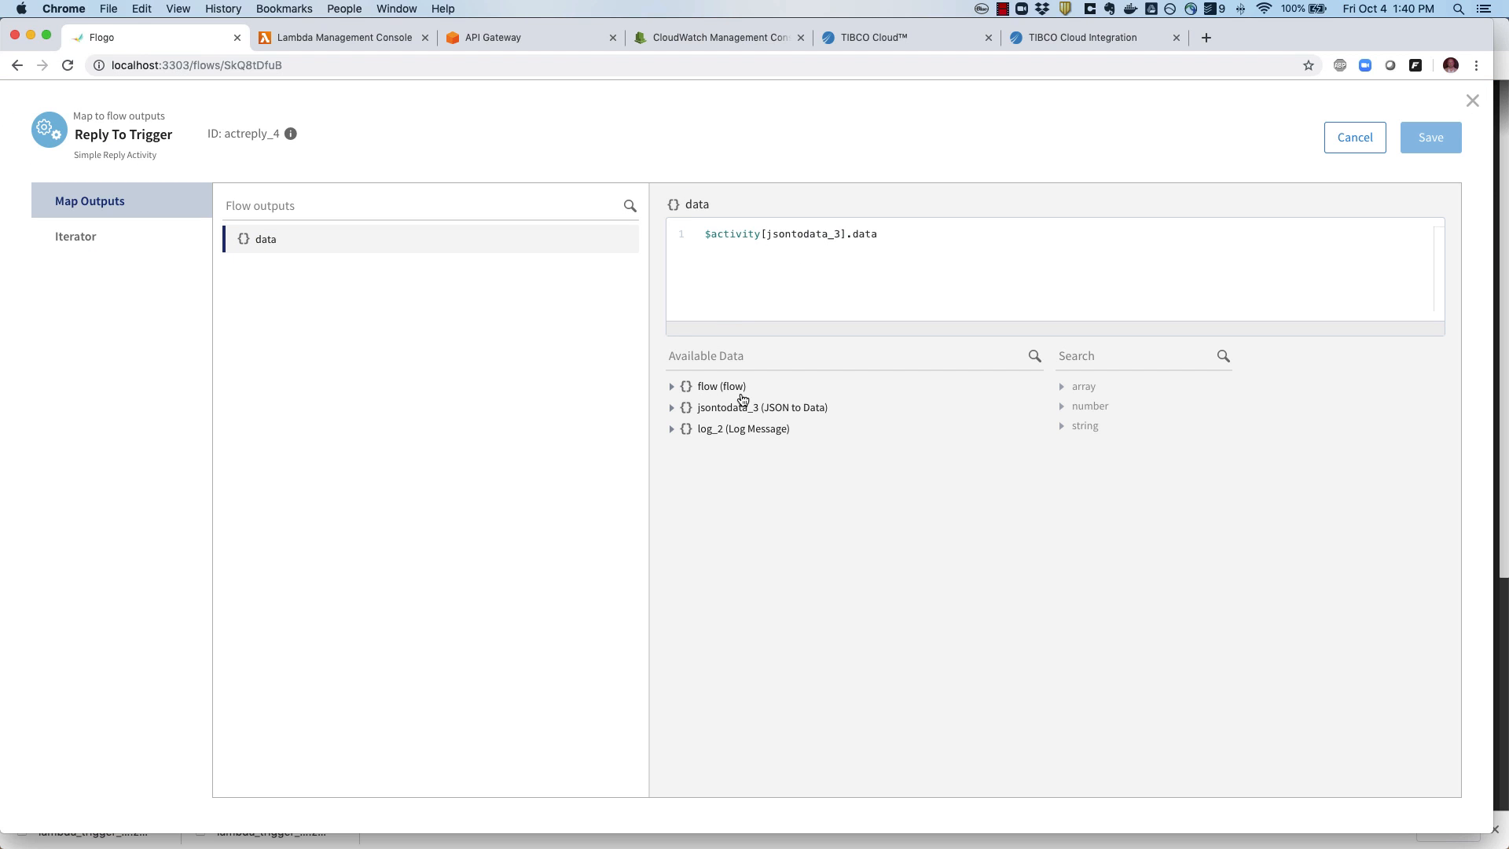
pyautogui.click(672, 407)
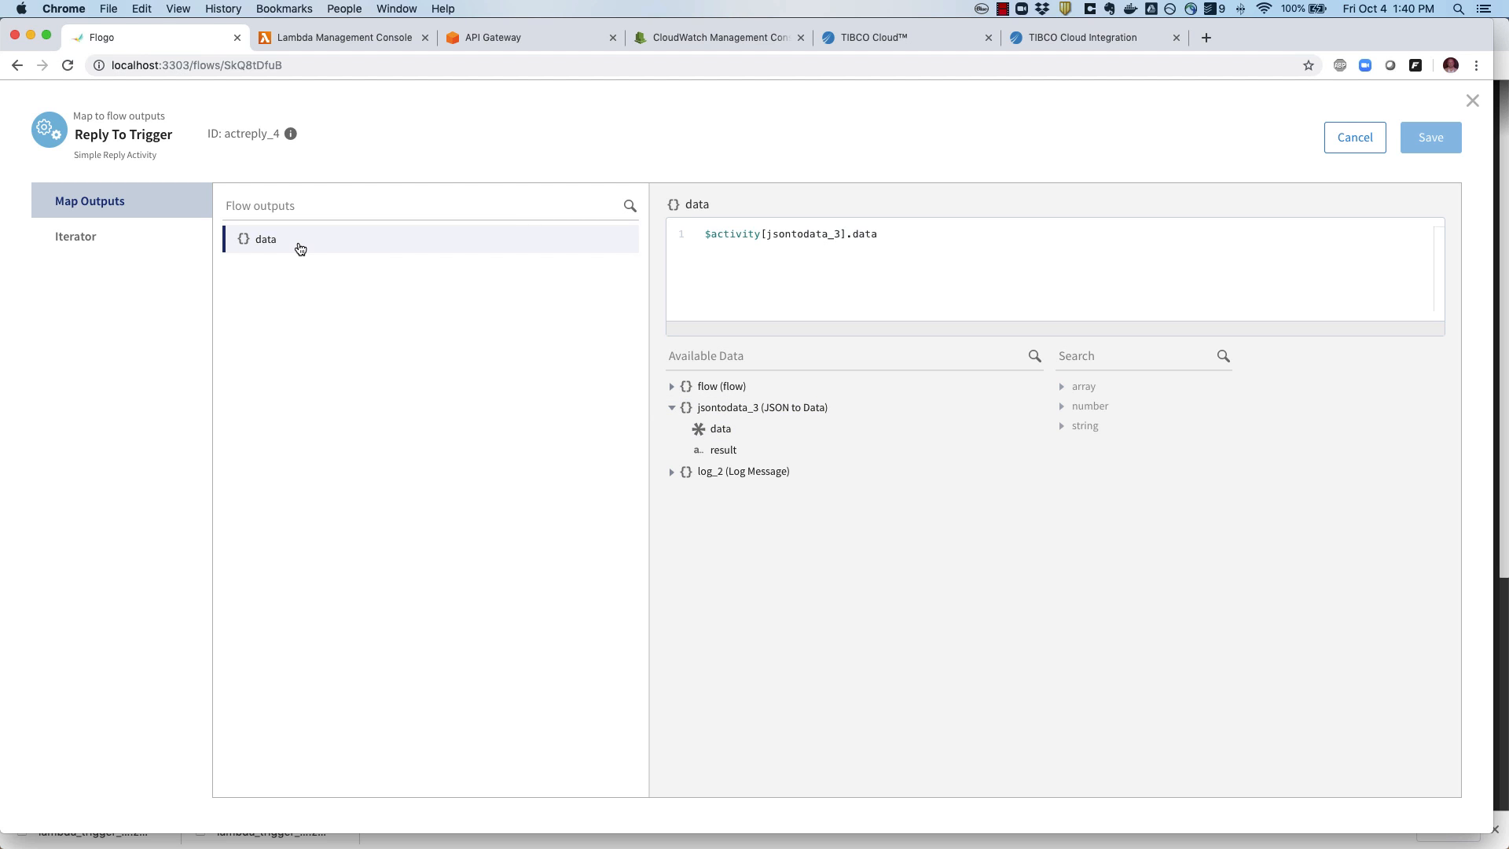
pyautogui.click(1351, 147)
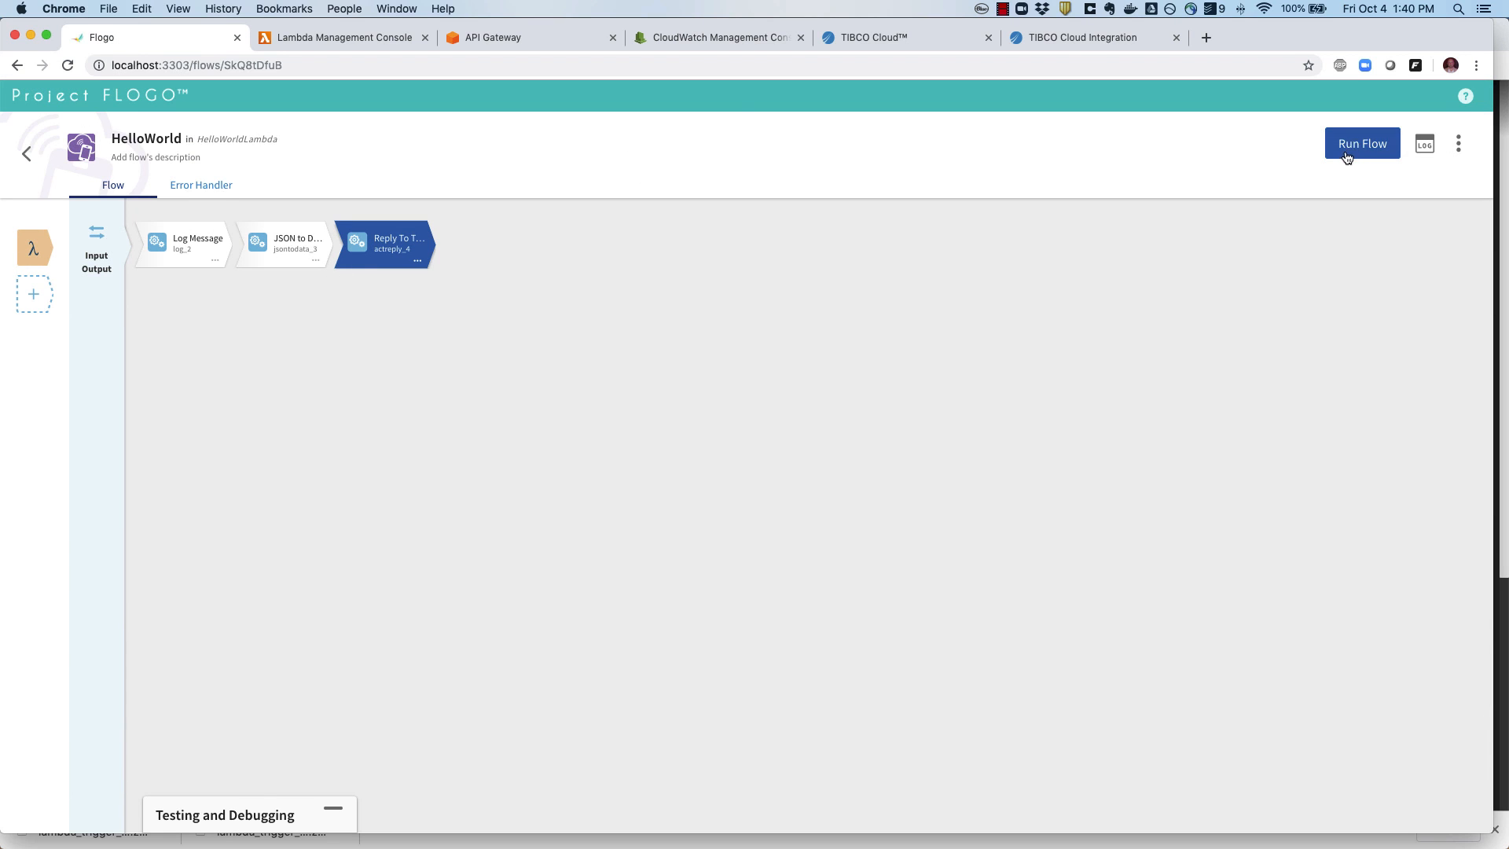
# Step: Go back to the HelloWorldLambda app and view its available build targets, including Serverless App
pyautogui.click(29, 153)
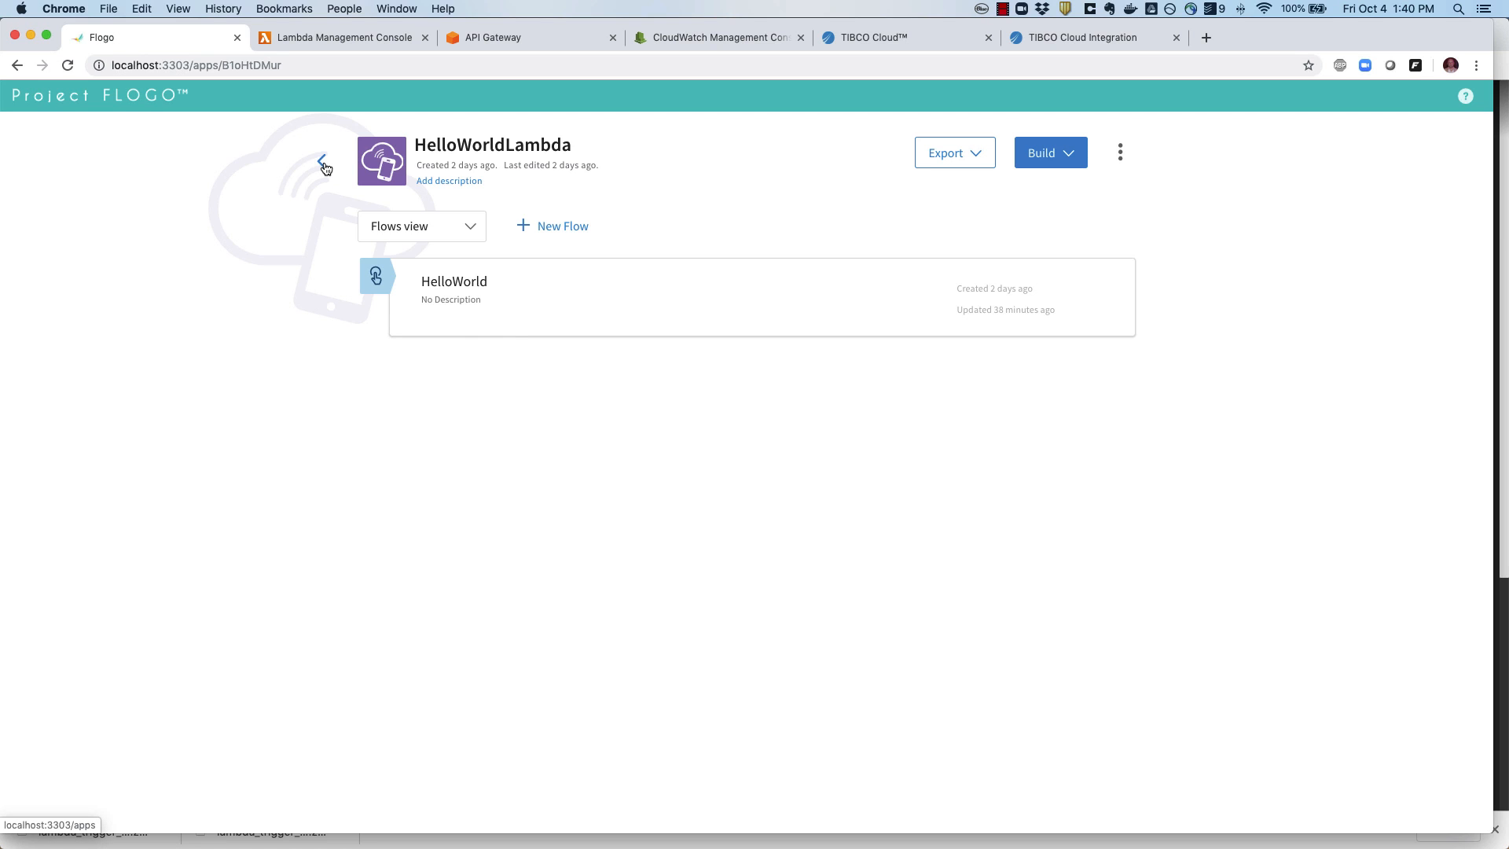
pyautogui.click(1068, 157)
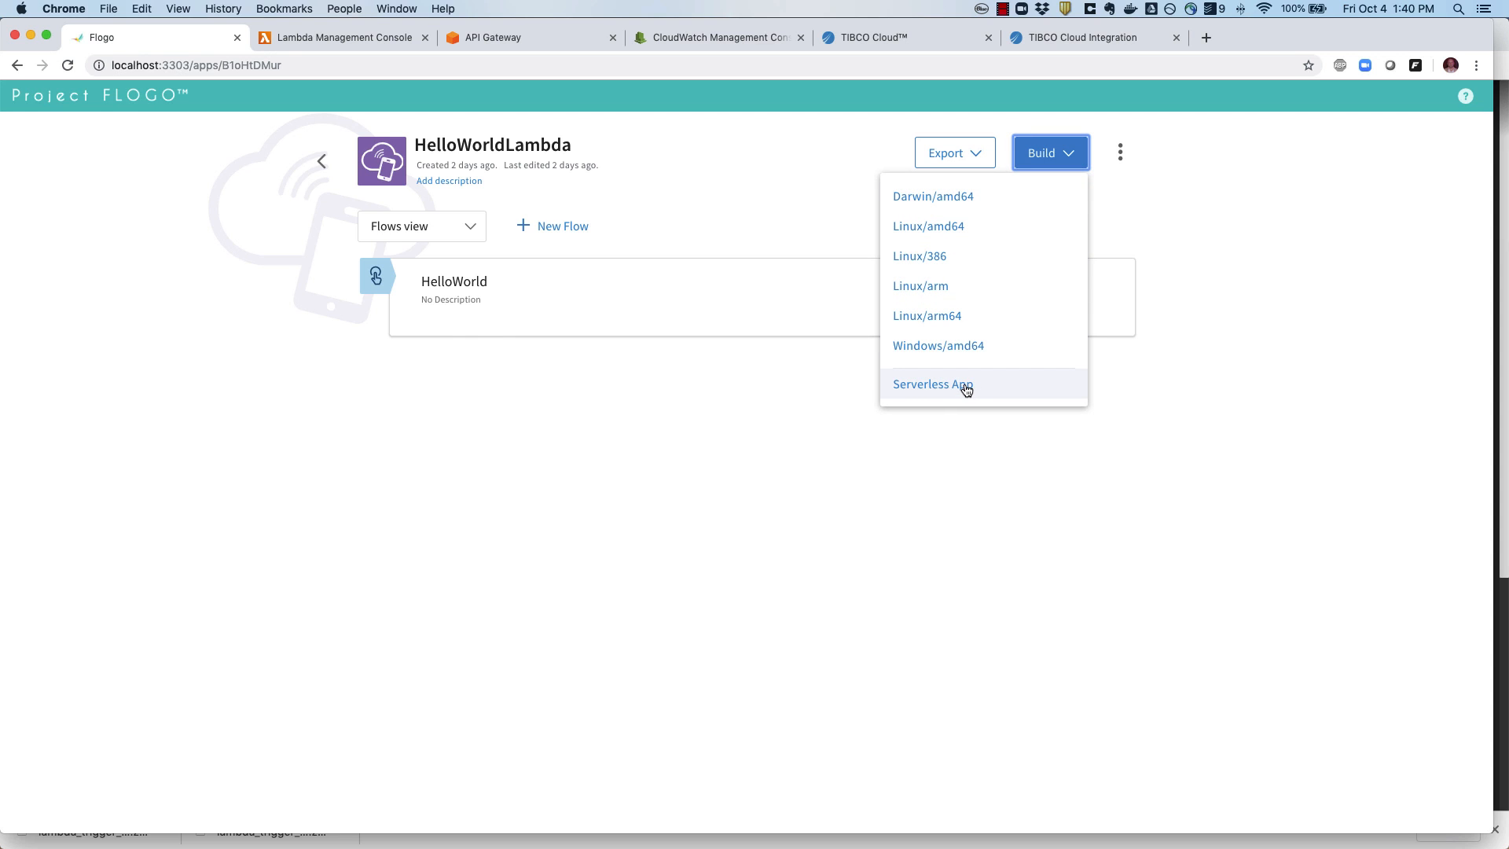
pyautogui.click(1266, 286)
# Step: Switch to the AWS Lambda console, filter the functions by the keyword Helloworld, and open the Helloworld_JMH function
pyautogui.click(372, 35)
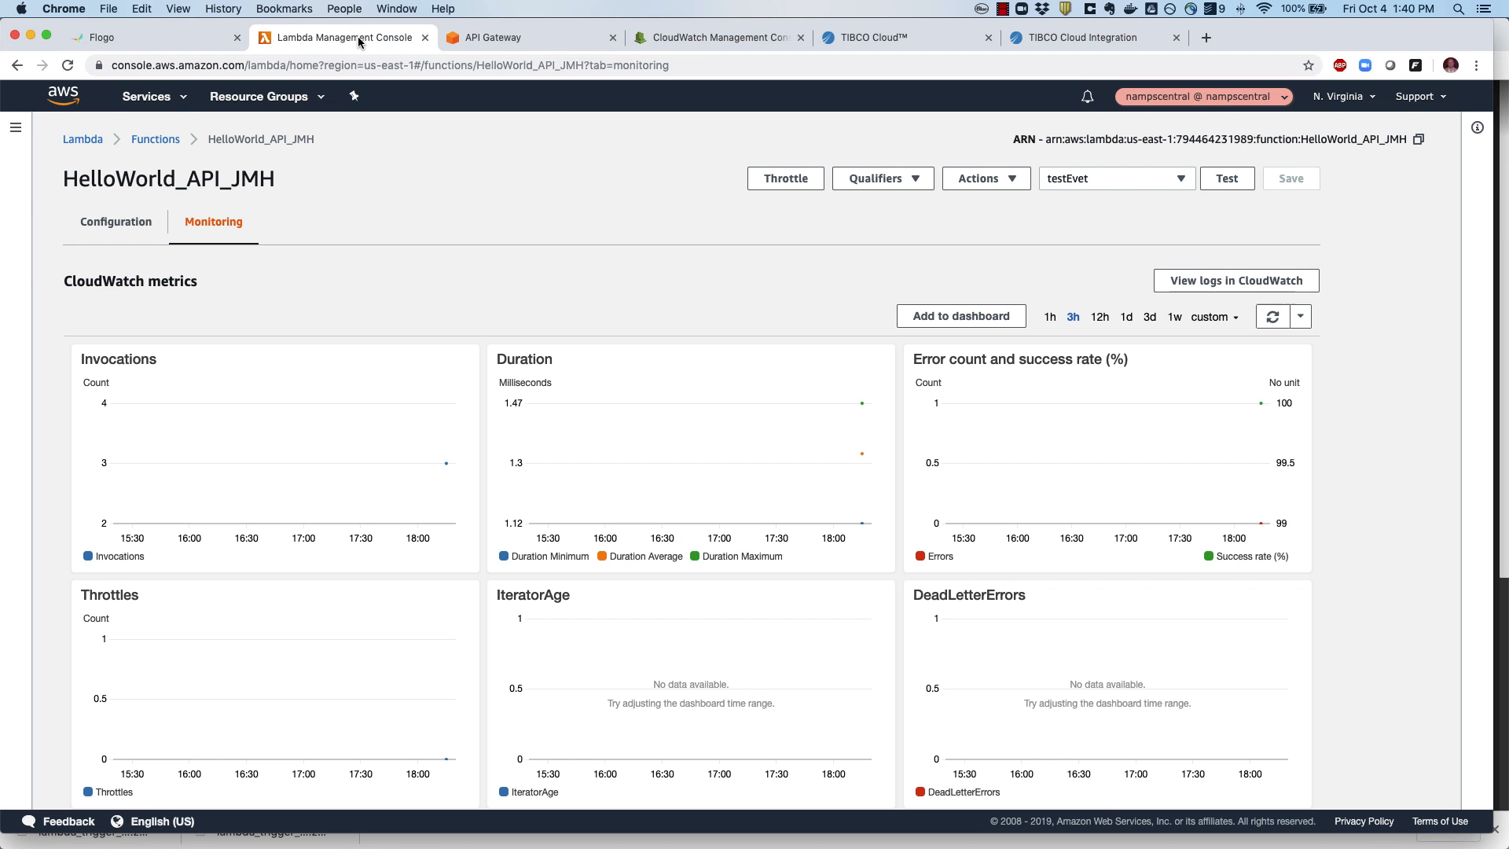
pyautogui.click(115, 221)
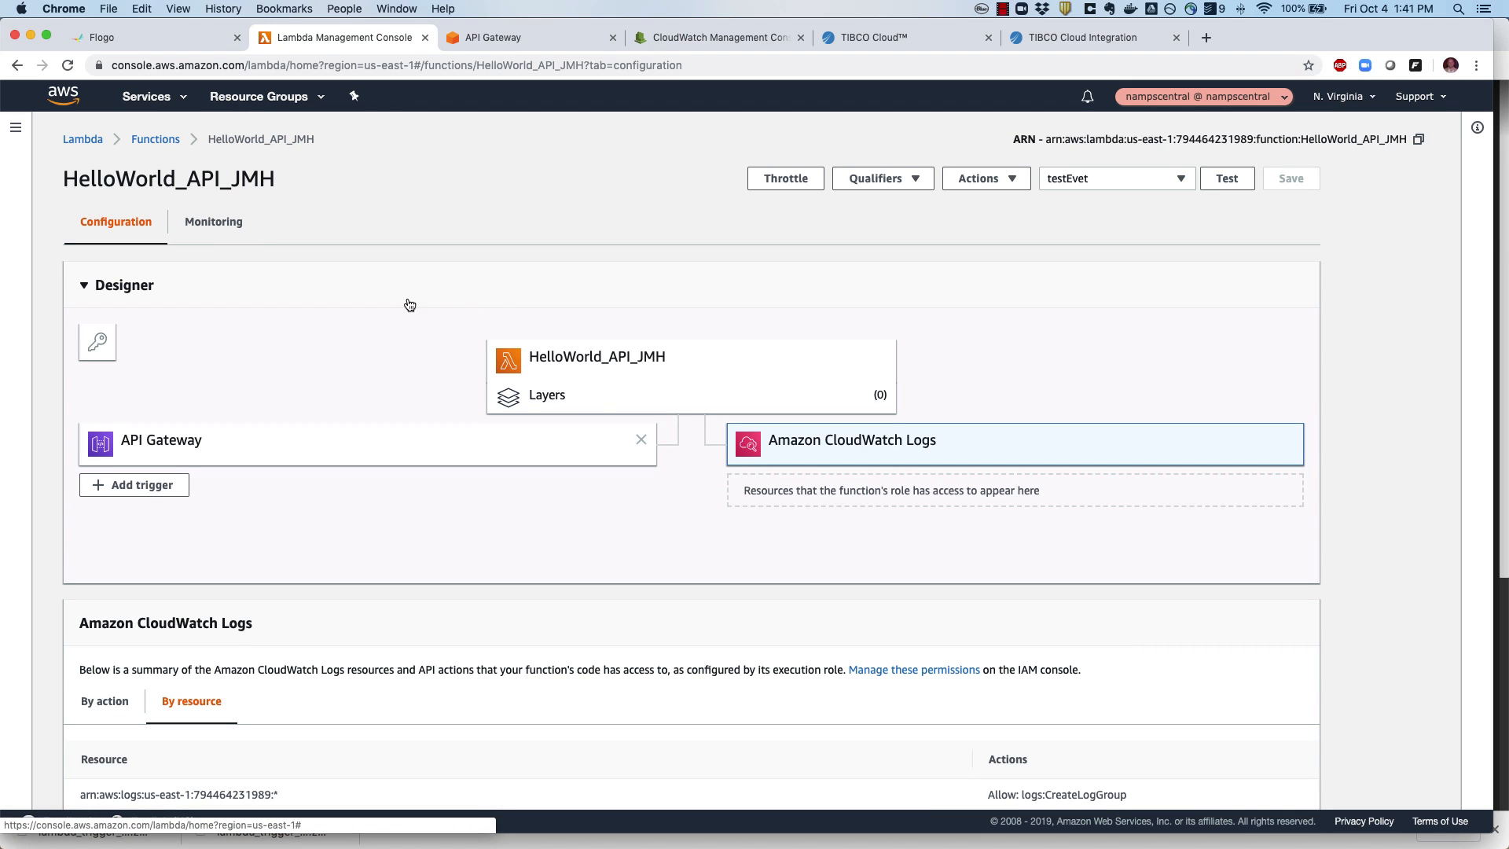
pyautogui.click(156, 139)
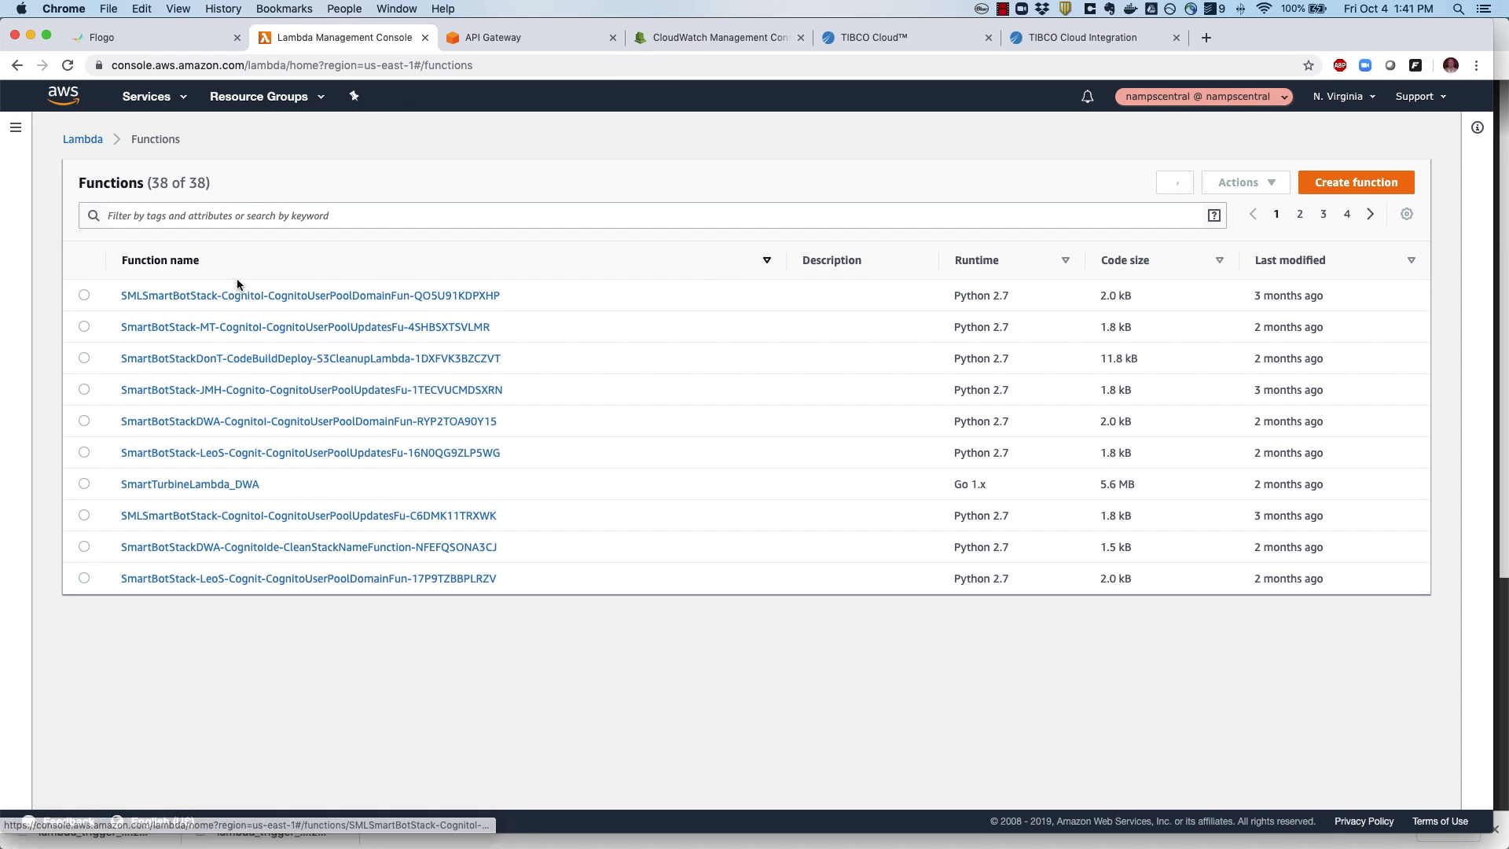
pyautogui.click(270, 213)
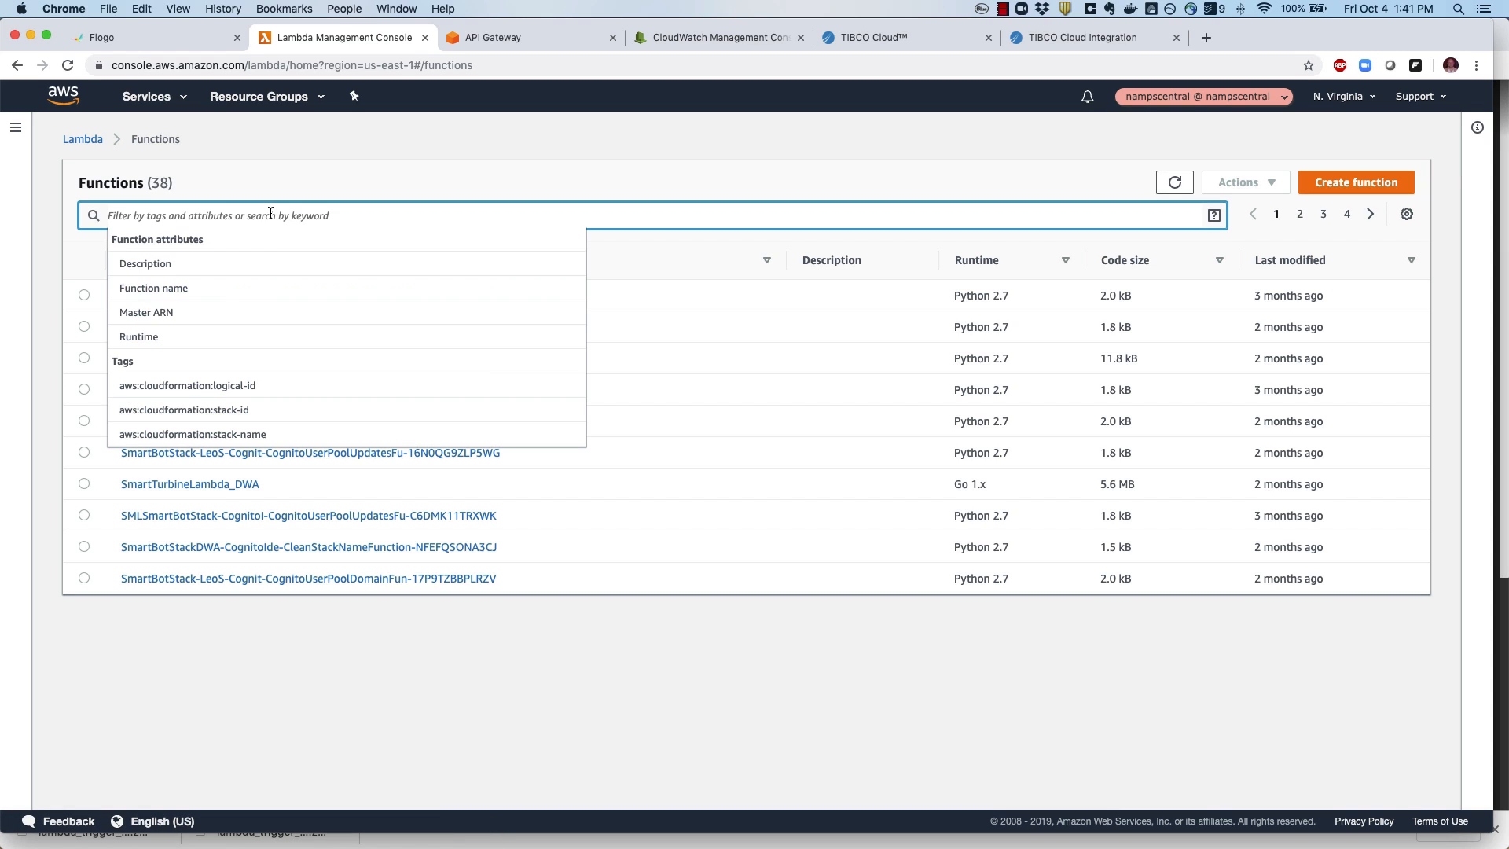
pyautogui.write('Hellow')
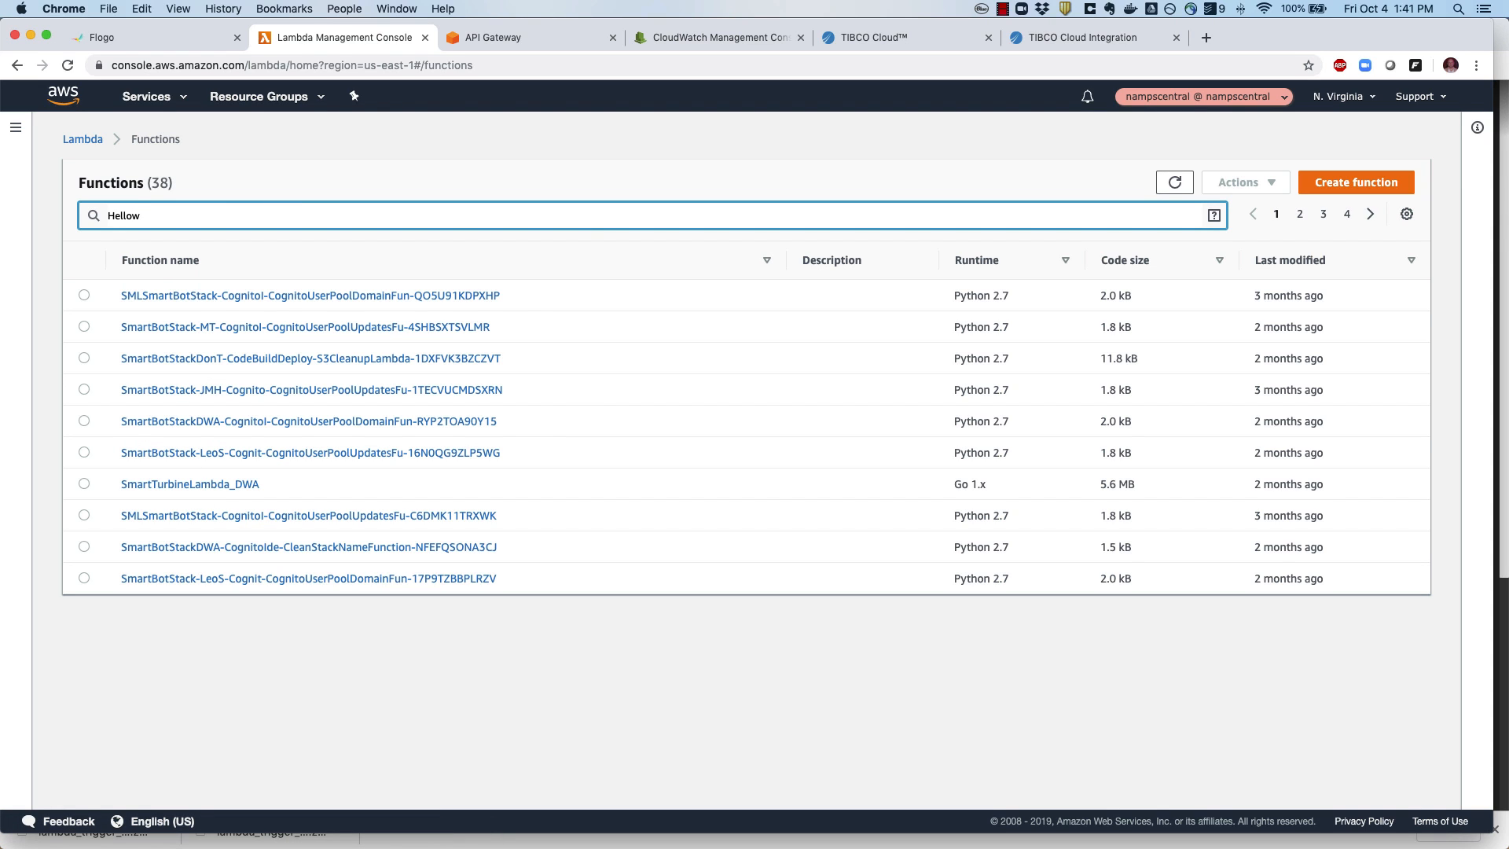
pyautogui.write('orld')
pyautogui.press('Return')
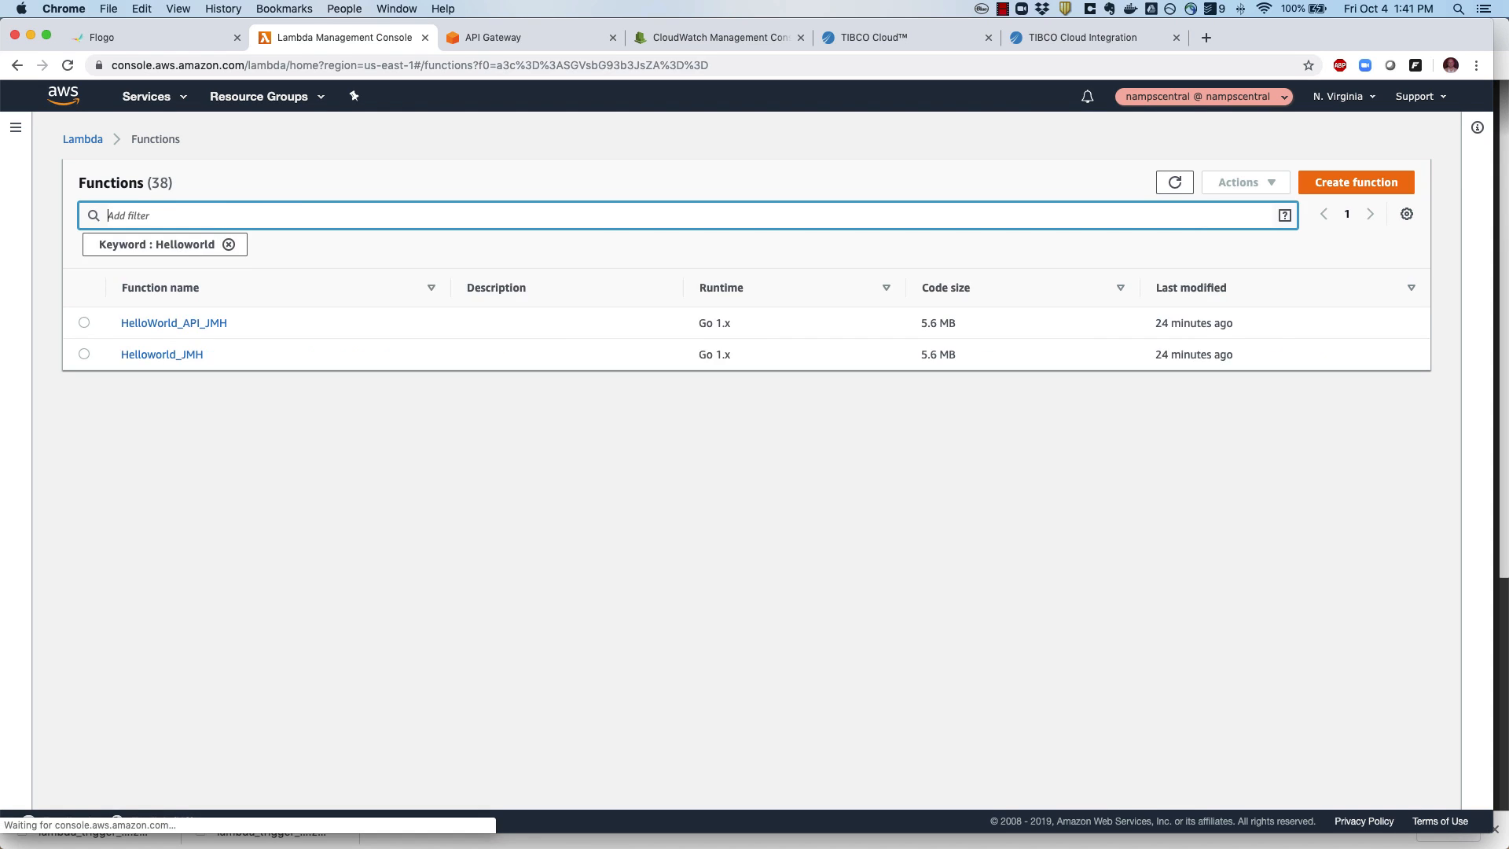
pyautogui.click(154, 355)
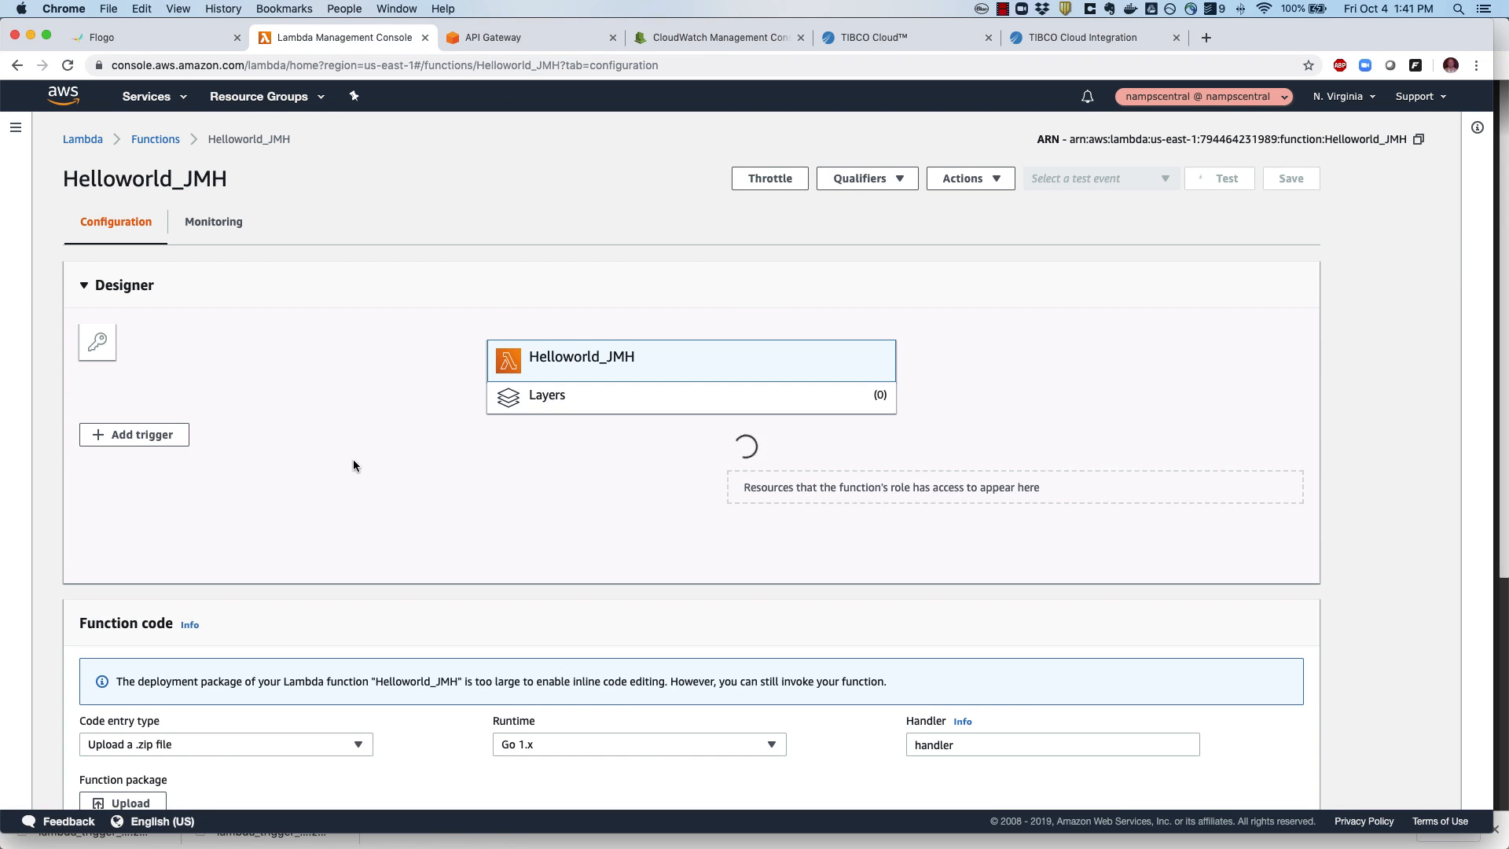
# Step: Review the function's code settings and its saved helloWorld test event, leaving the event unedited
pyautogui.scroll(-3, 360, 524)
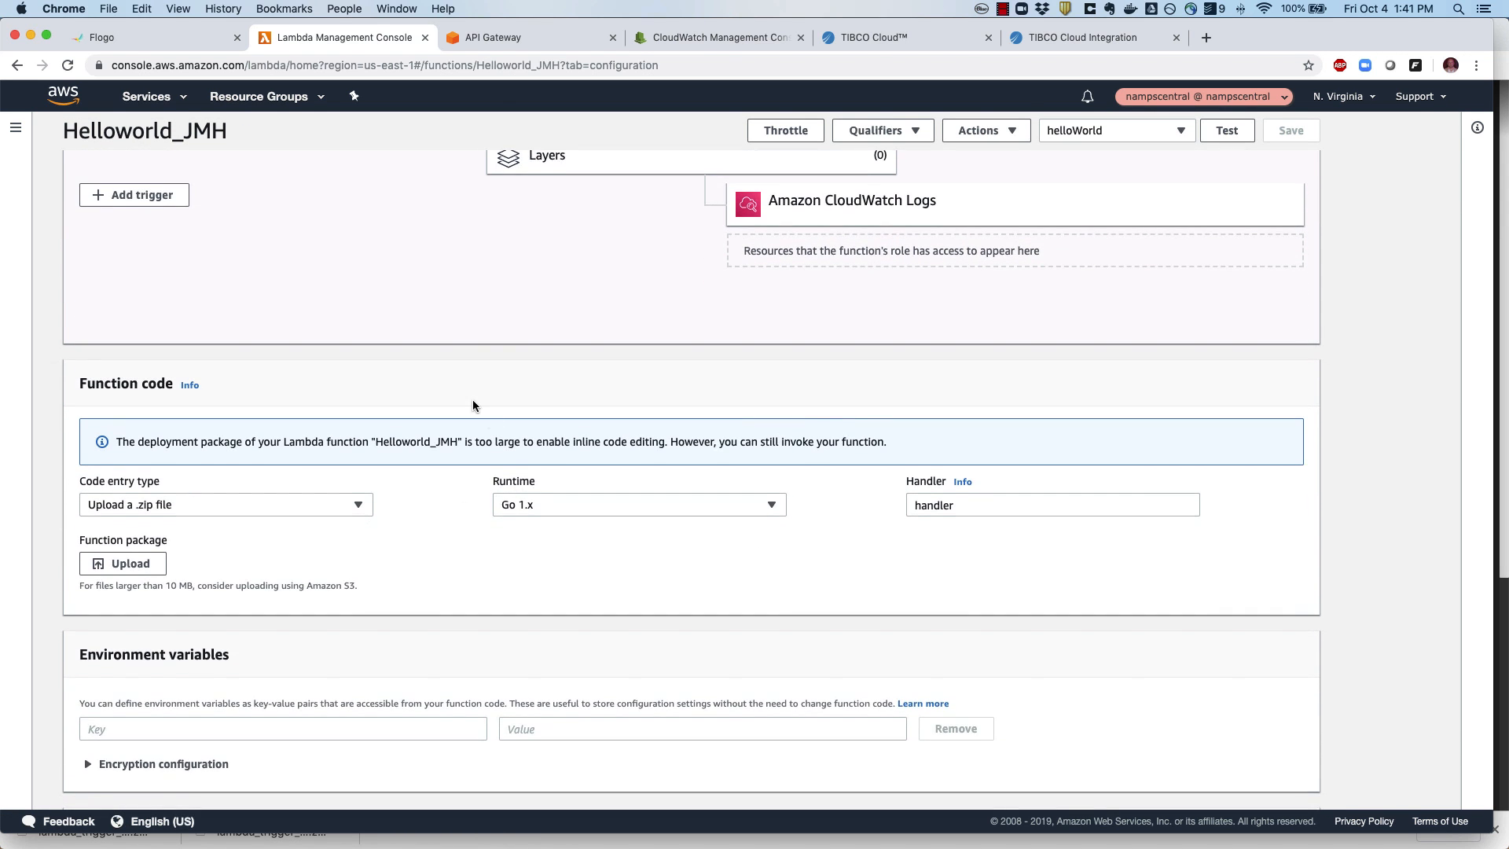
pyautogui.scroll(4, 473, 400)
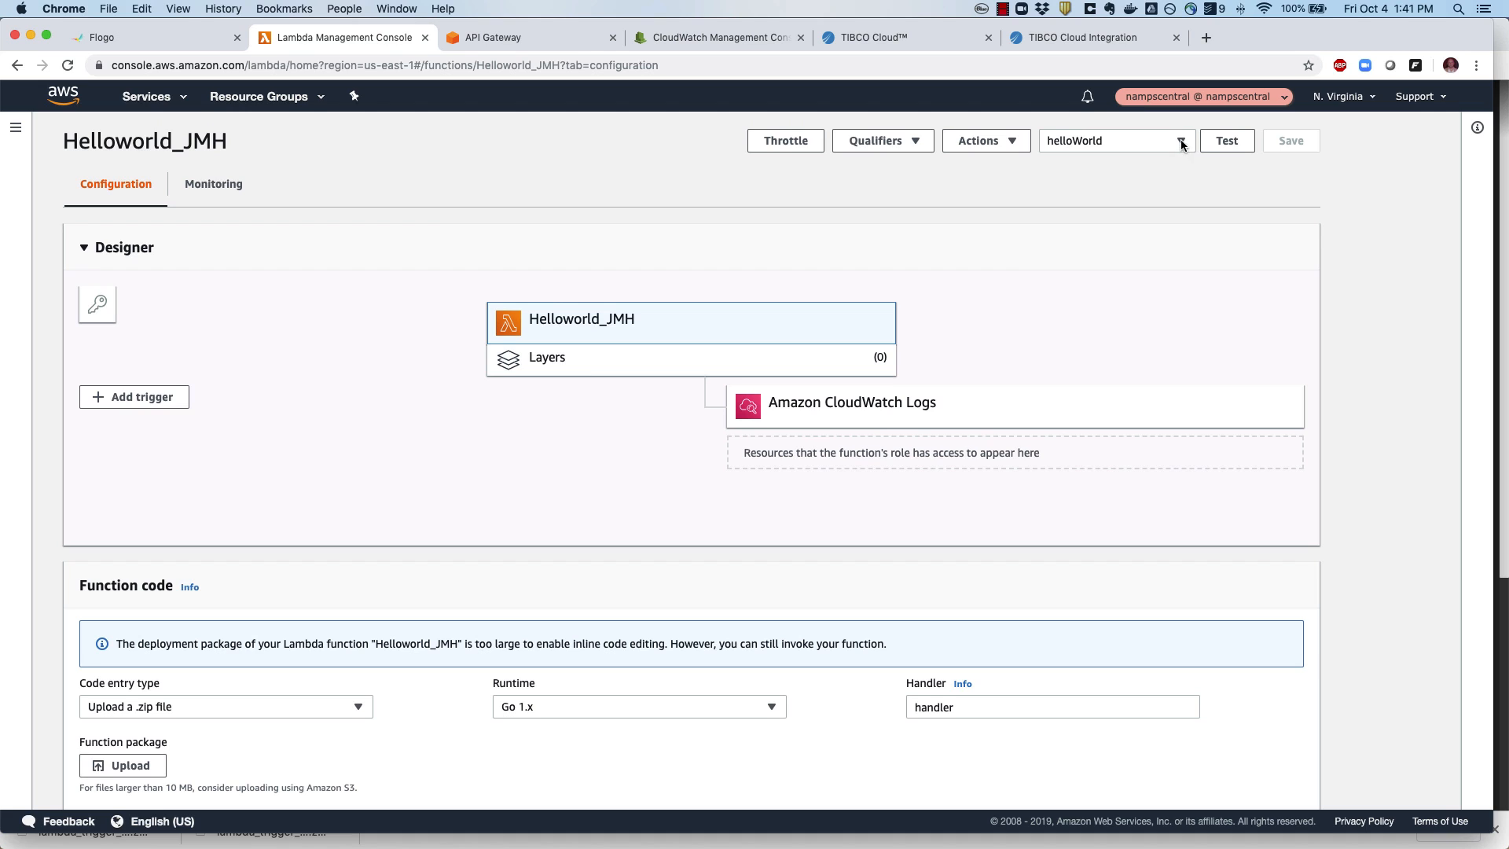
pyautogui.click(1180, 142)
pyautogui.click(1095, 221)
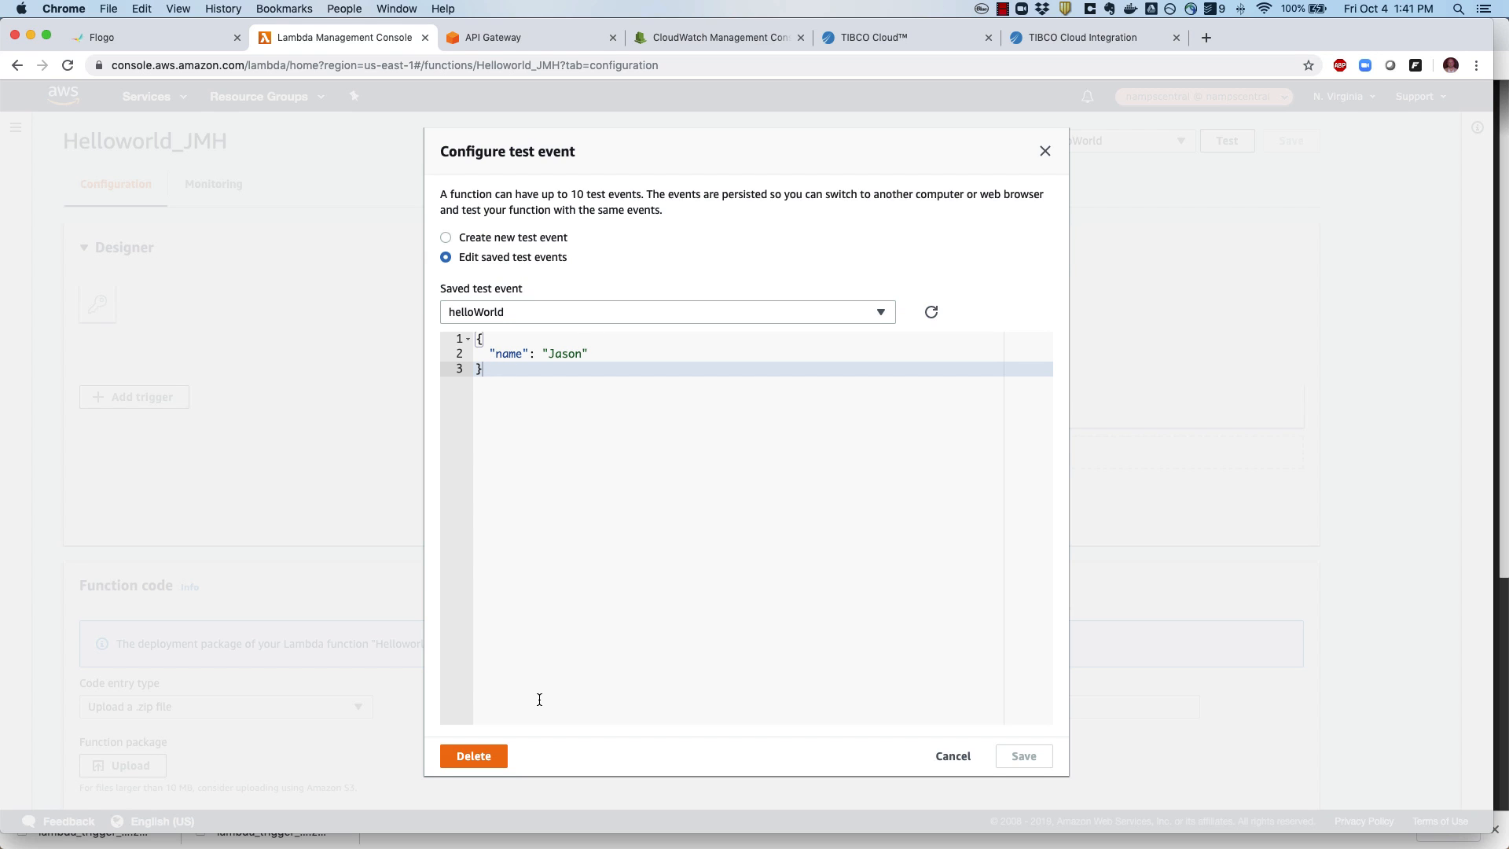
pyautogui.click(947, 756)
# Step: Run the Helloworld_JMH function with the helloWorld test event and examine the received event and activity lines in the log output
pyautogui.click(1232, 140)
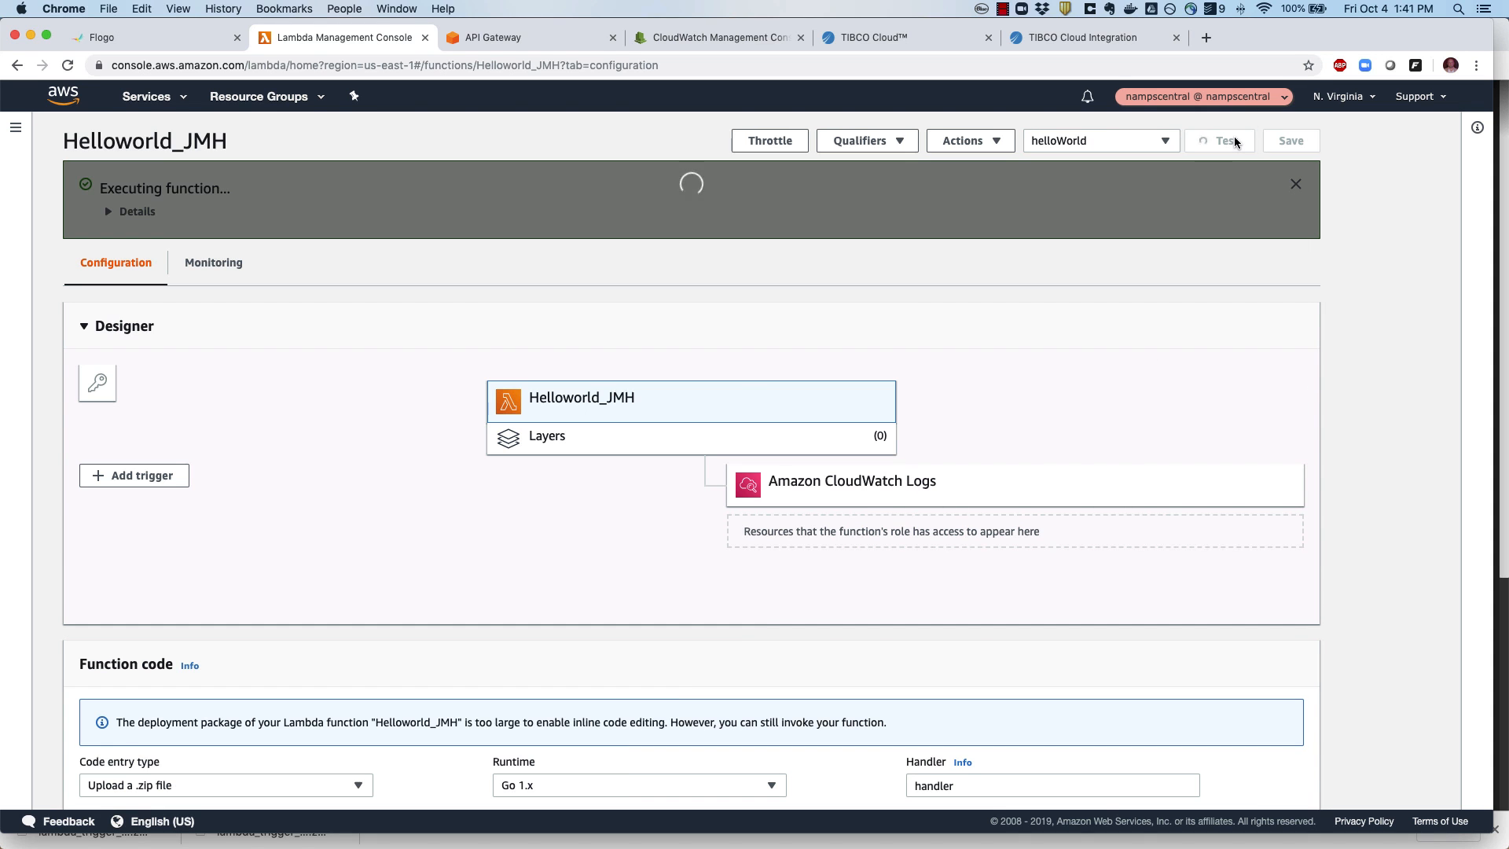
pyautogui.click(110, 212)
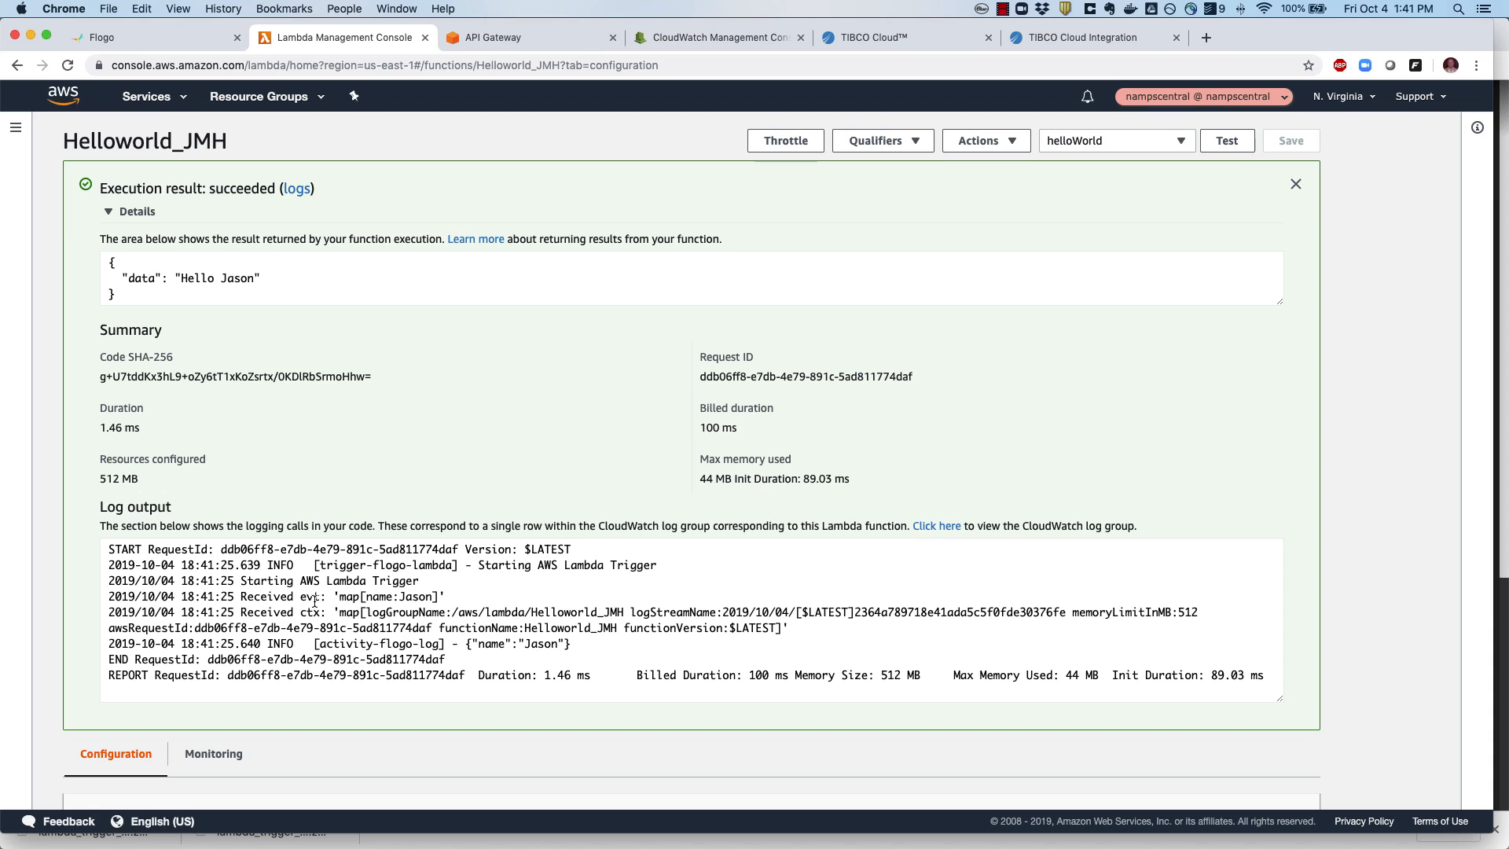
pyautogui.click(339, 599)
pyautogui.moveTo(339, 598); pyautogui.dragTo(438, 598)
pyautogui.moveTo(311, 644); pyautogui.dragTo(599, 647)
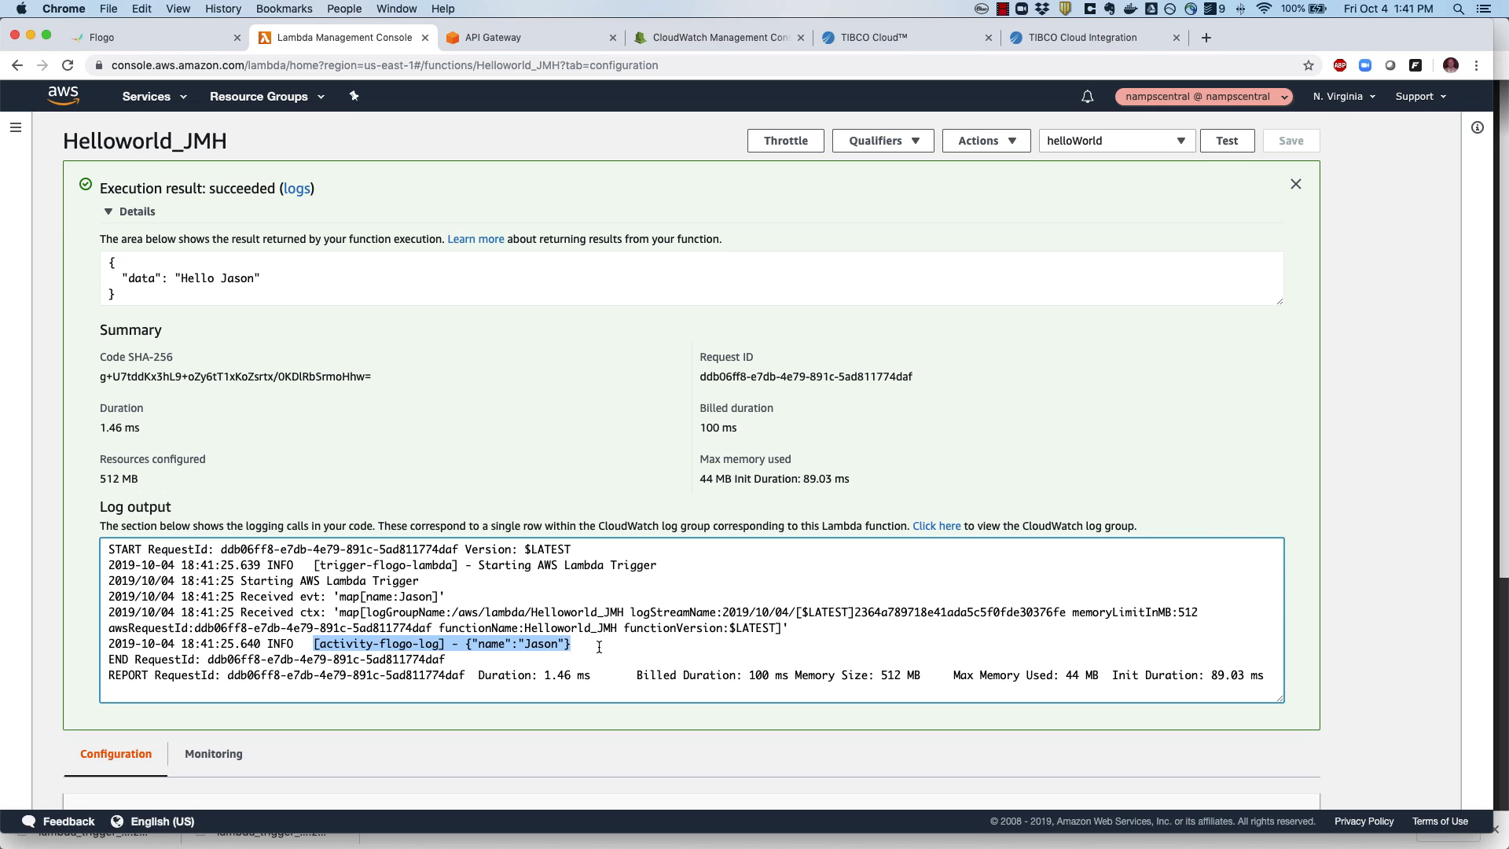
pyautogui.click(571, 650)
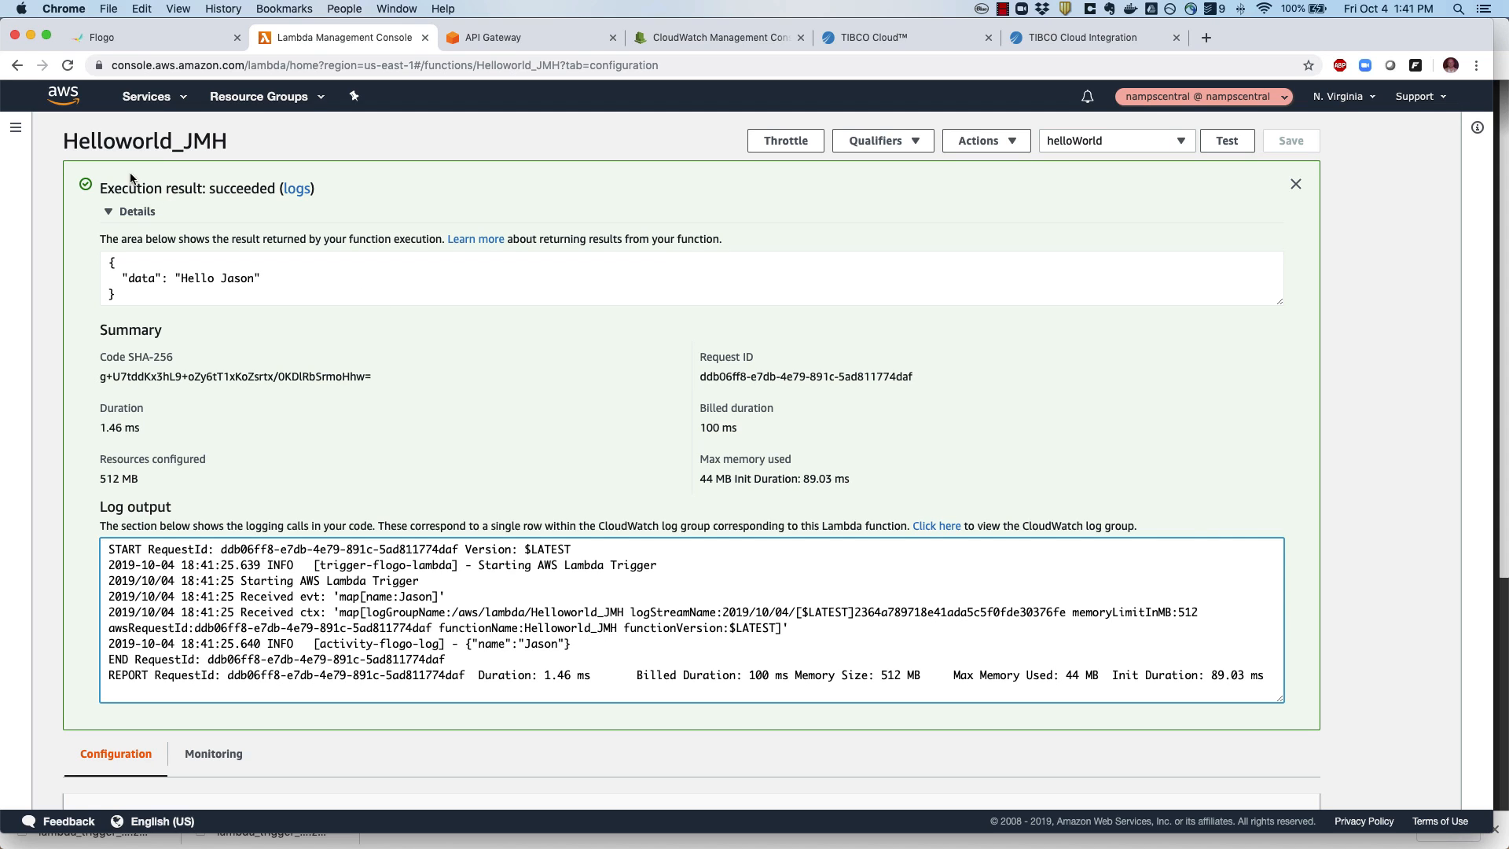
# Step: Switch to TIBCO Cloud Integration and open the ExposeLambdaAsAPI flow of the LambdaTest app
pyautogui.click(1076, 40)
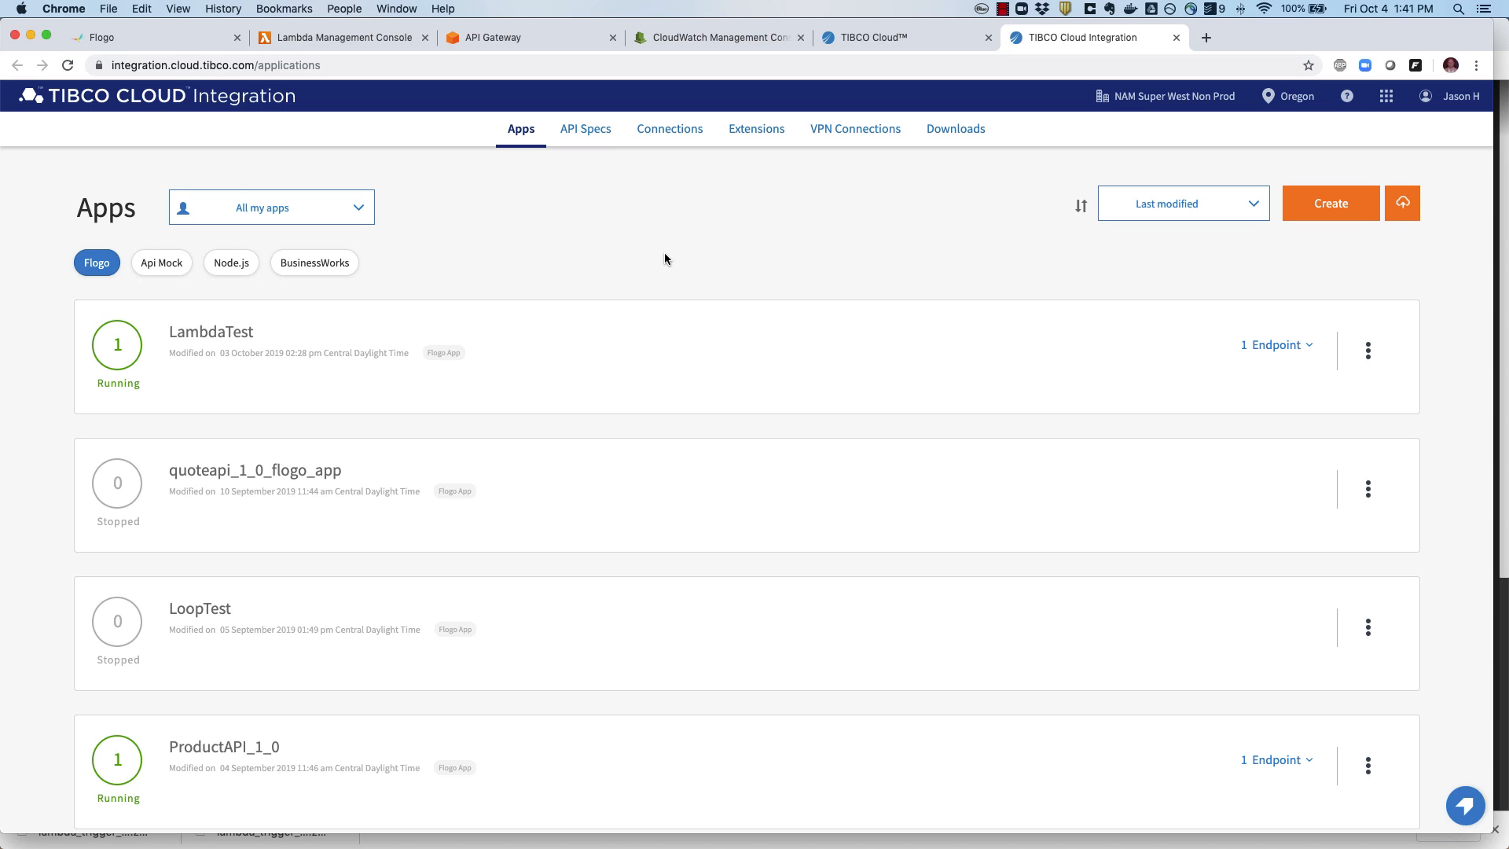
pyautogui.click(215, 340)
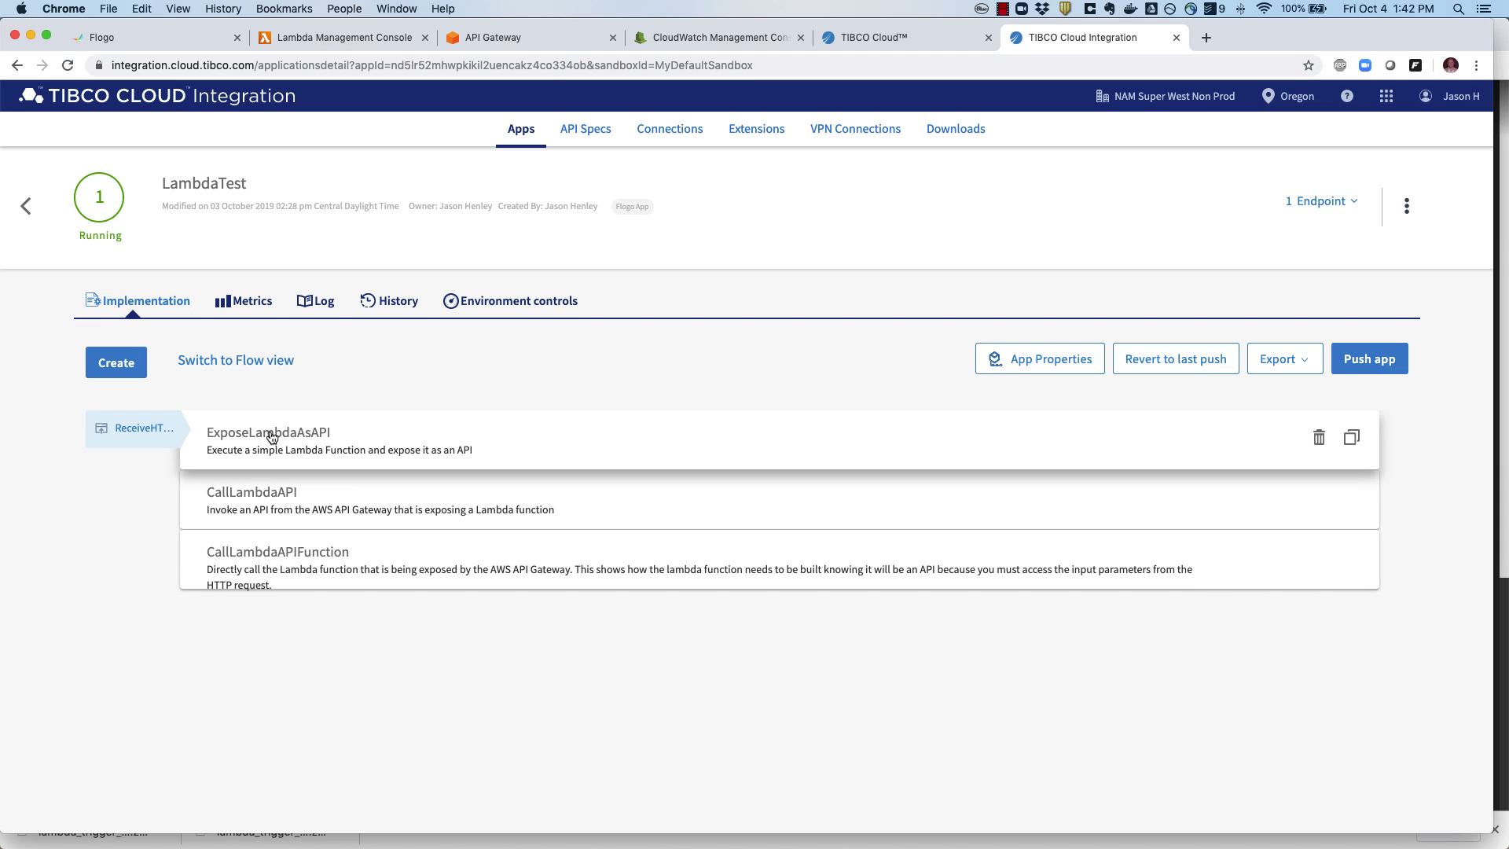
pyautogui.click(271, 438)
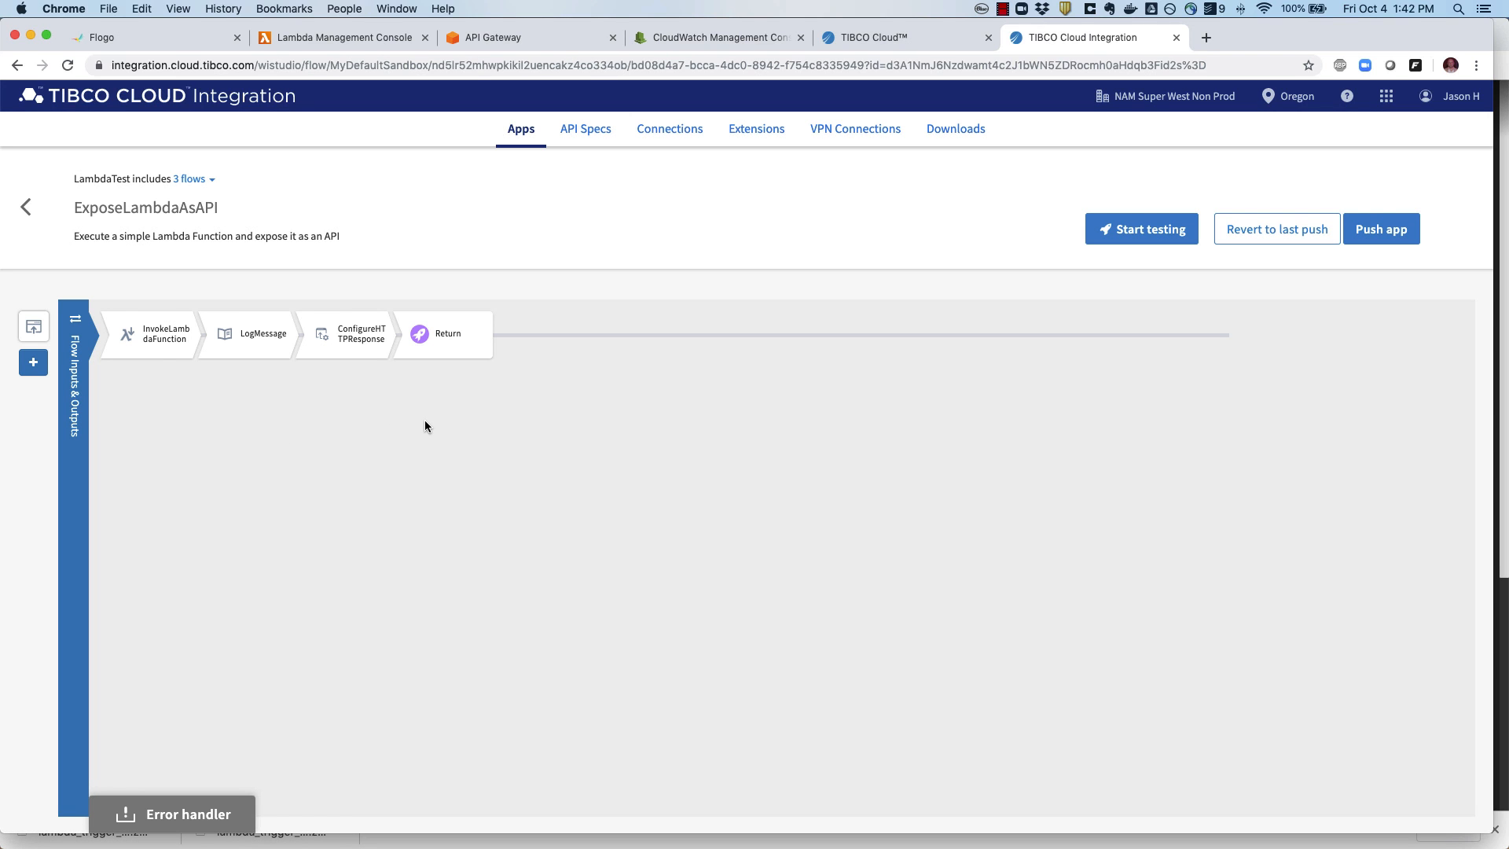
pyautogui.moveTo(28, 334)
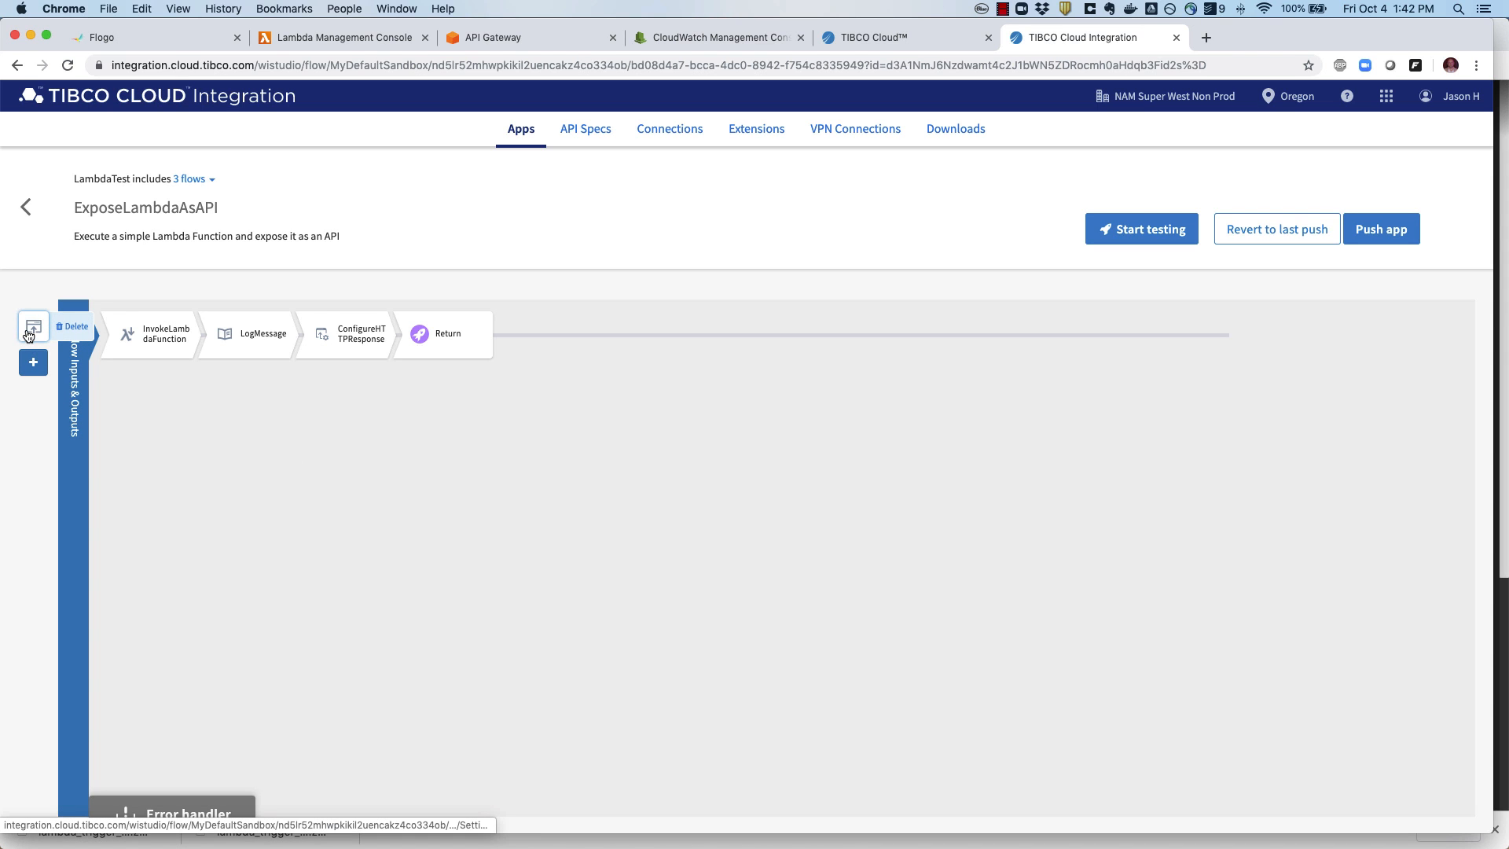
# Step: Review the REST trigger's port, method and path settings, close them, and open the InvokeLambdaFunction activity's settings
pyautogui.click(32, 332)
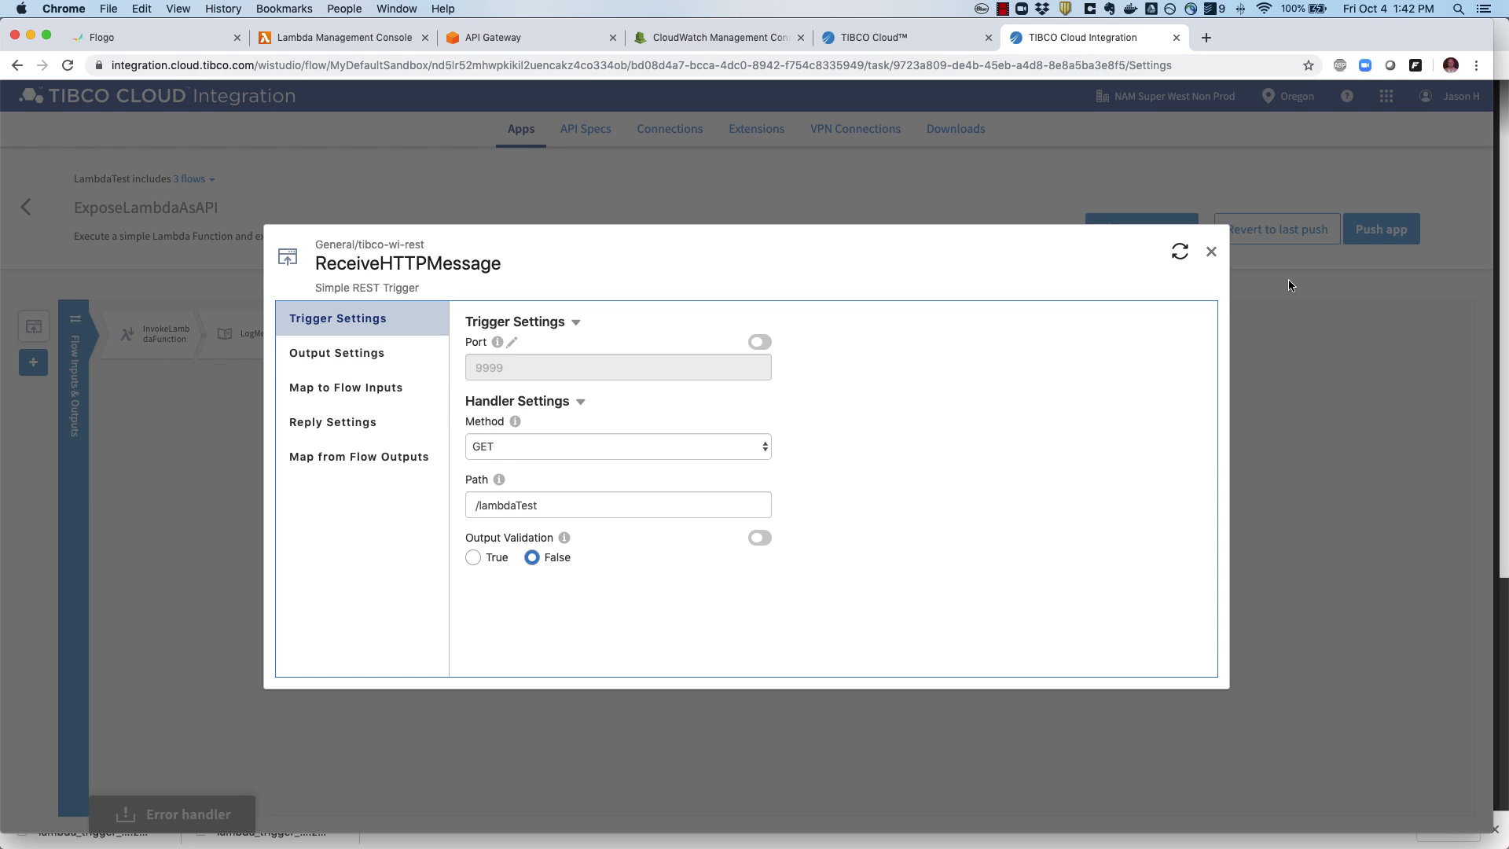
pyautogui.click(1211, 252)
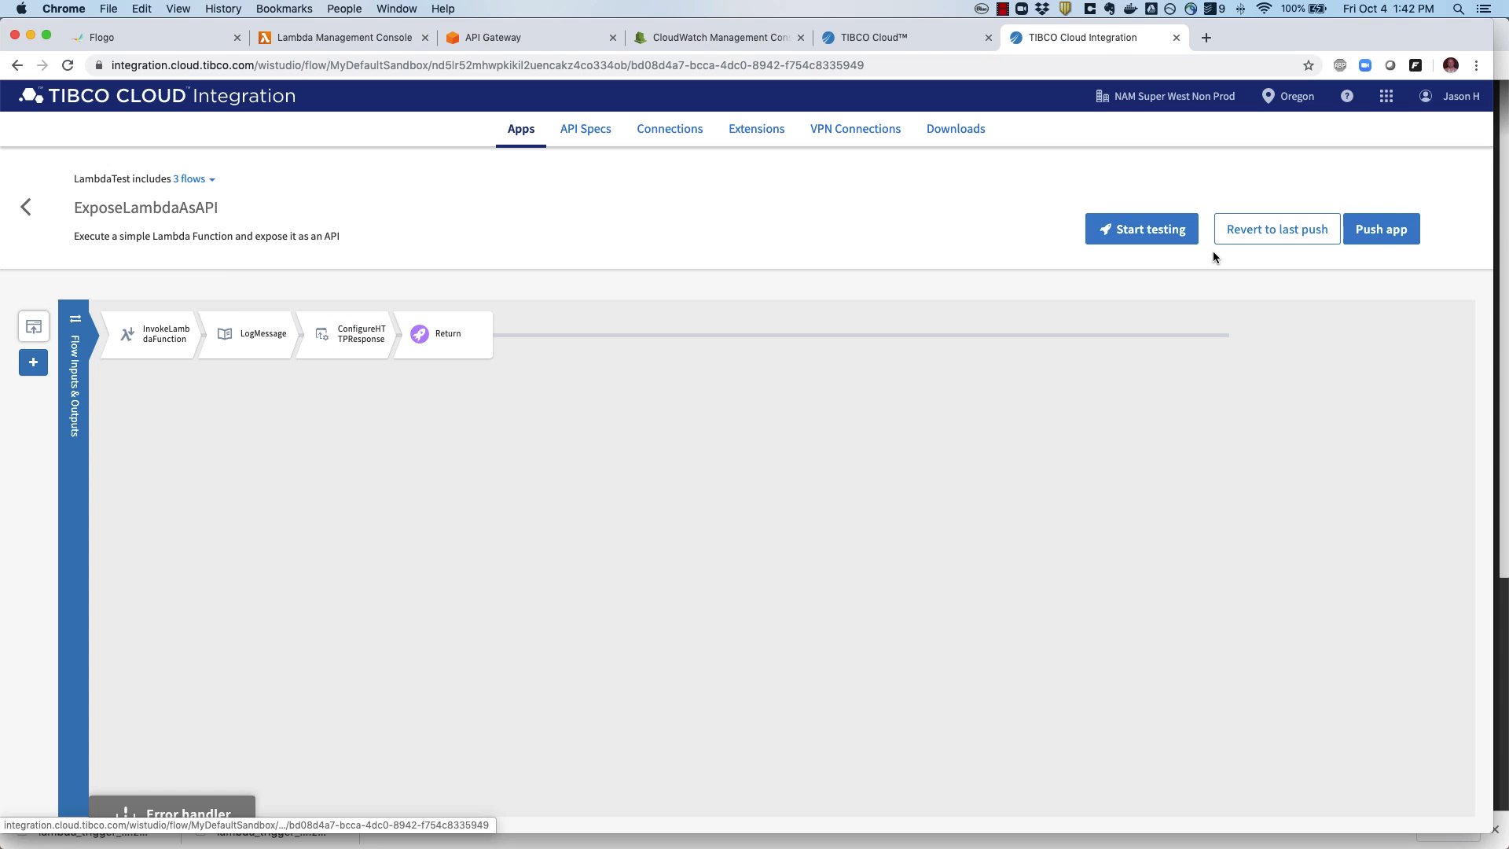
pyautogui.click(163, 331)
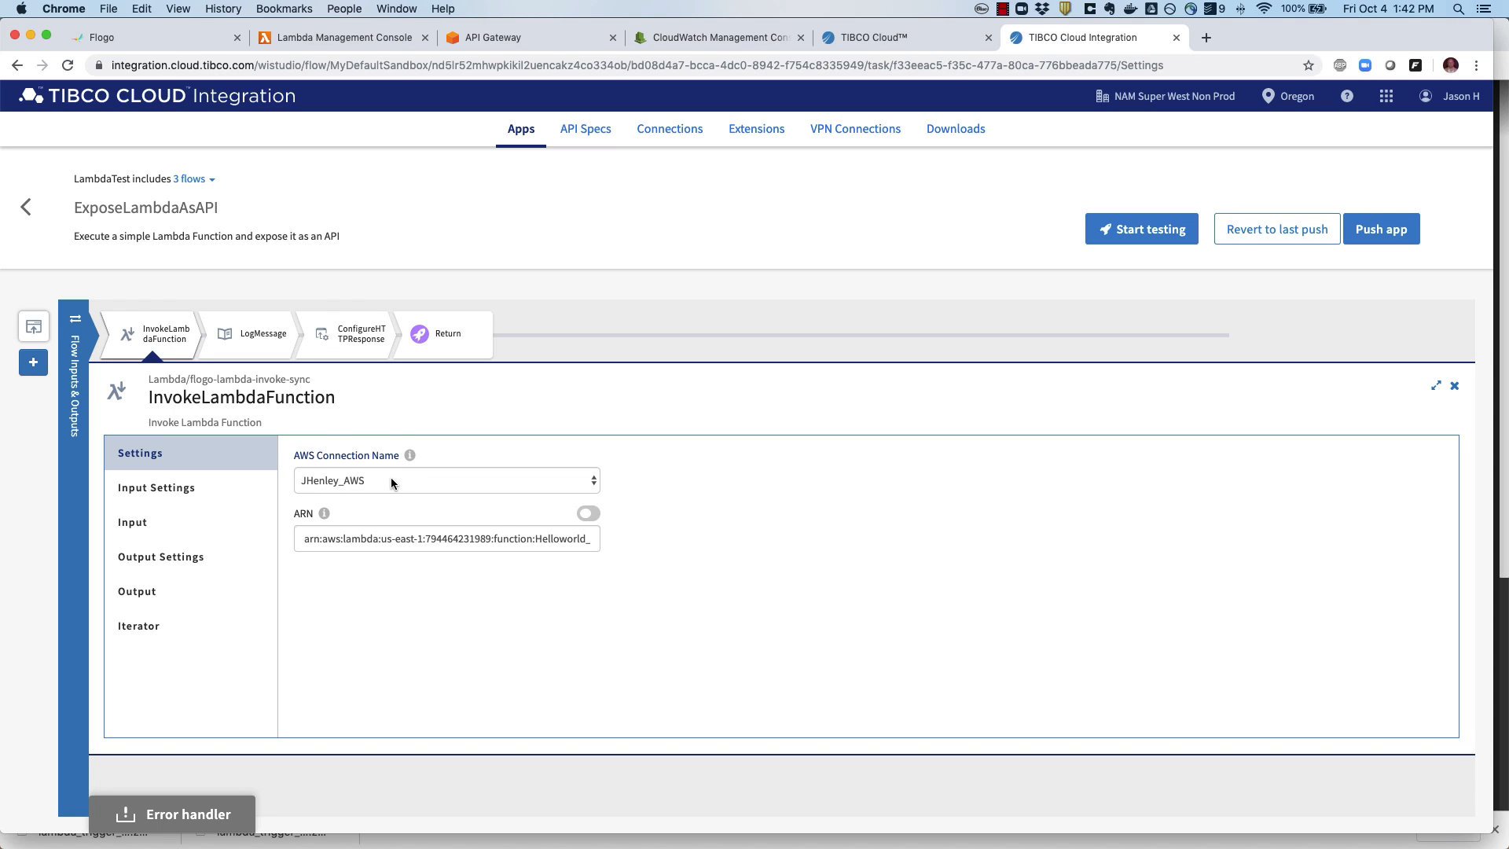
# Step: Review the AWS connector's region, access and assume-role settings in the app's connections, and cancel the dialog without saving
pyautogui.click(669, 139)
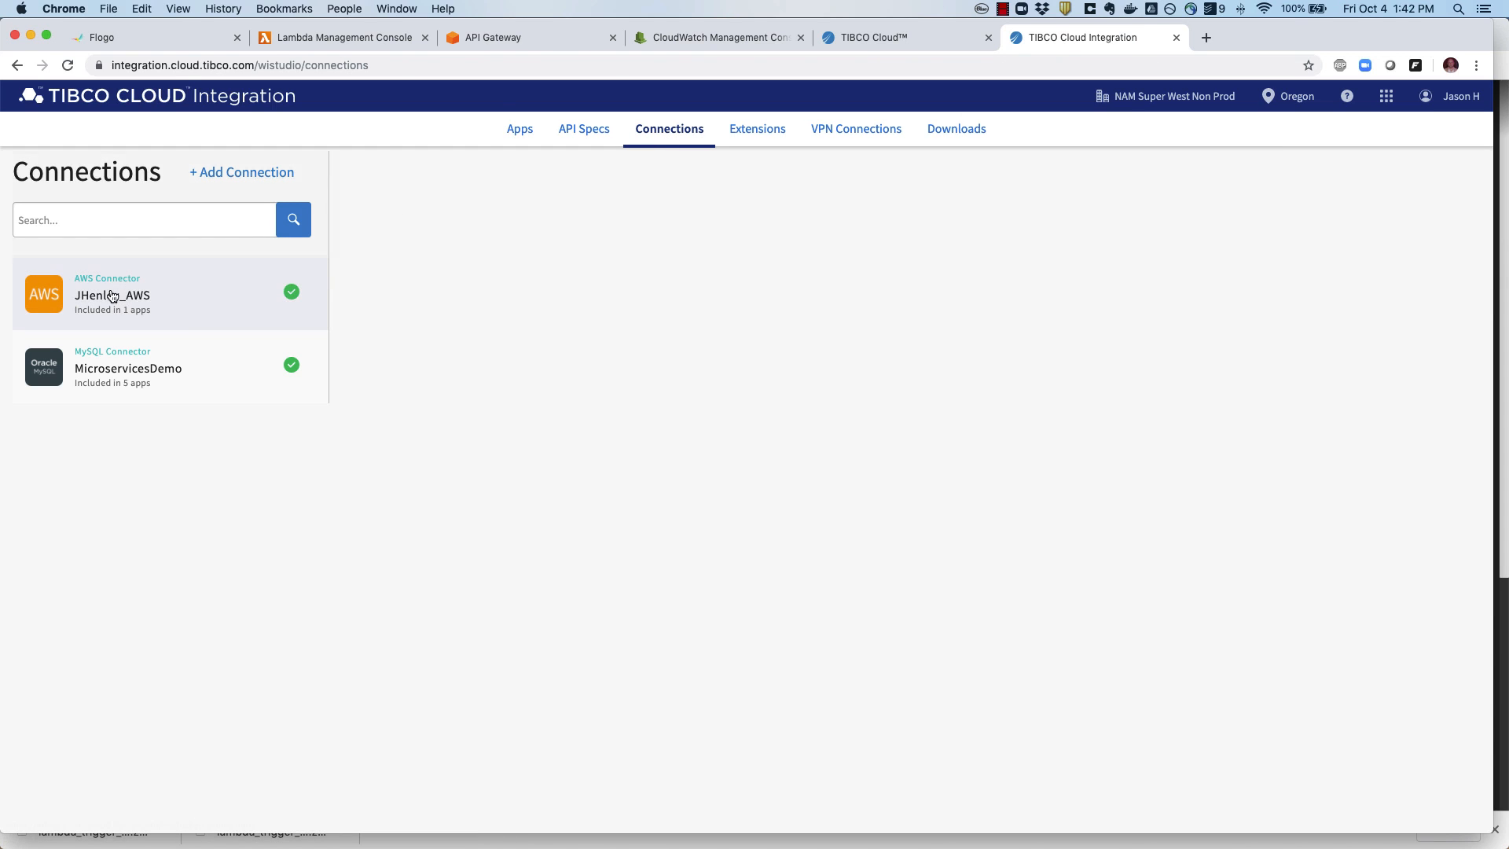
pyautogui.click(110, 298)
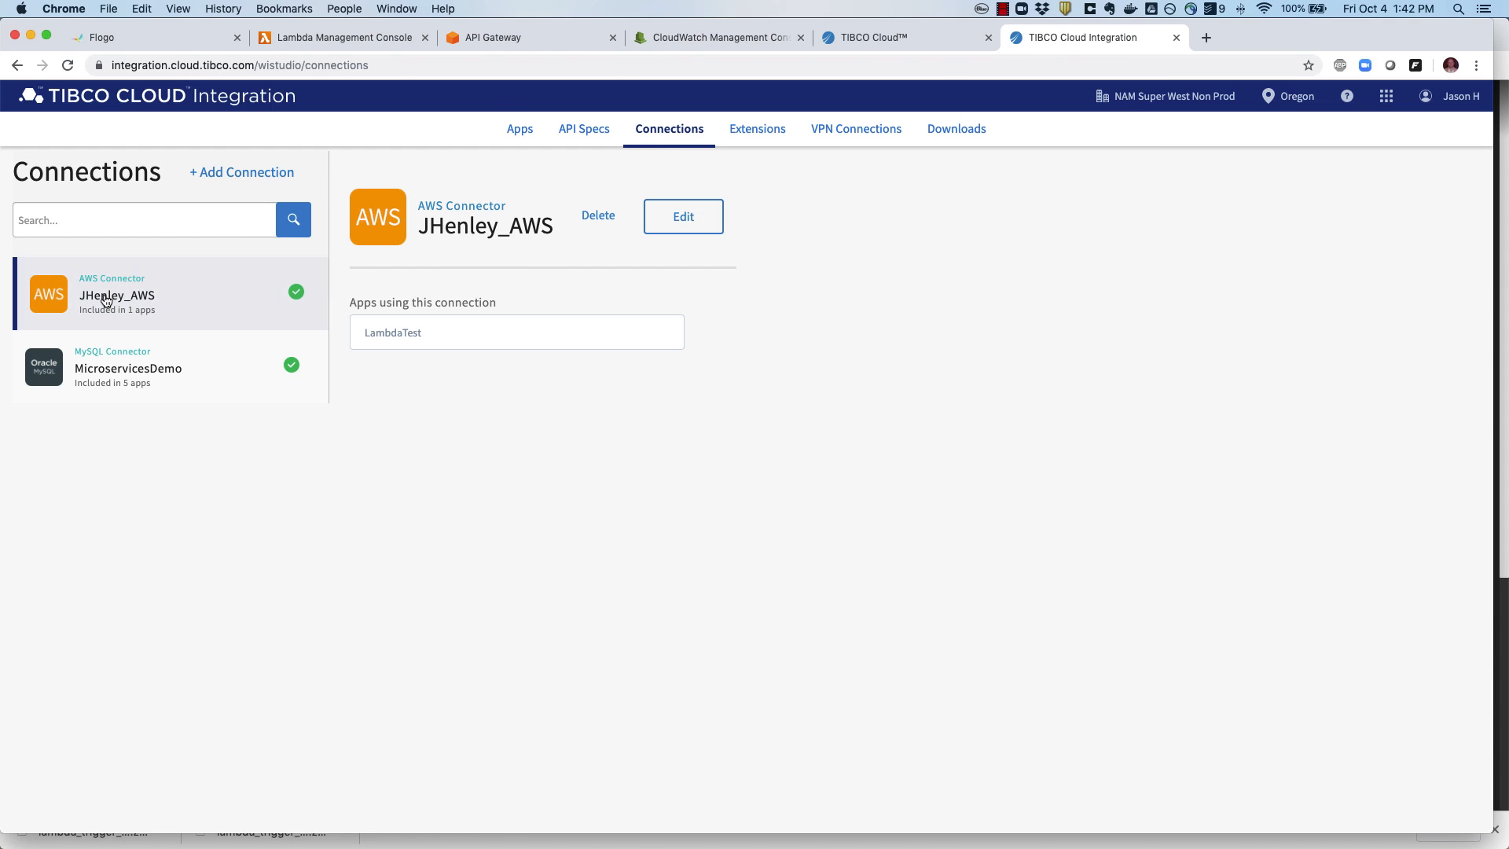
pyautogui.click(664, 226)
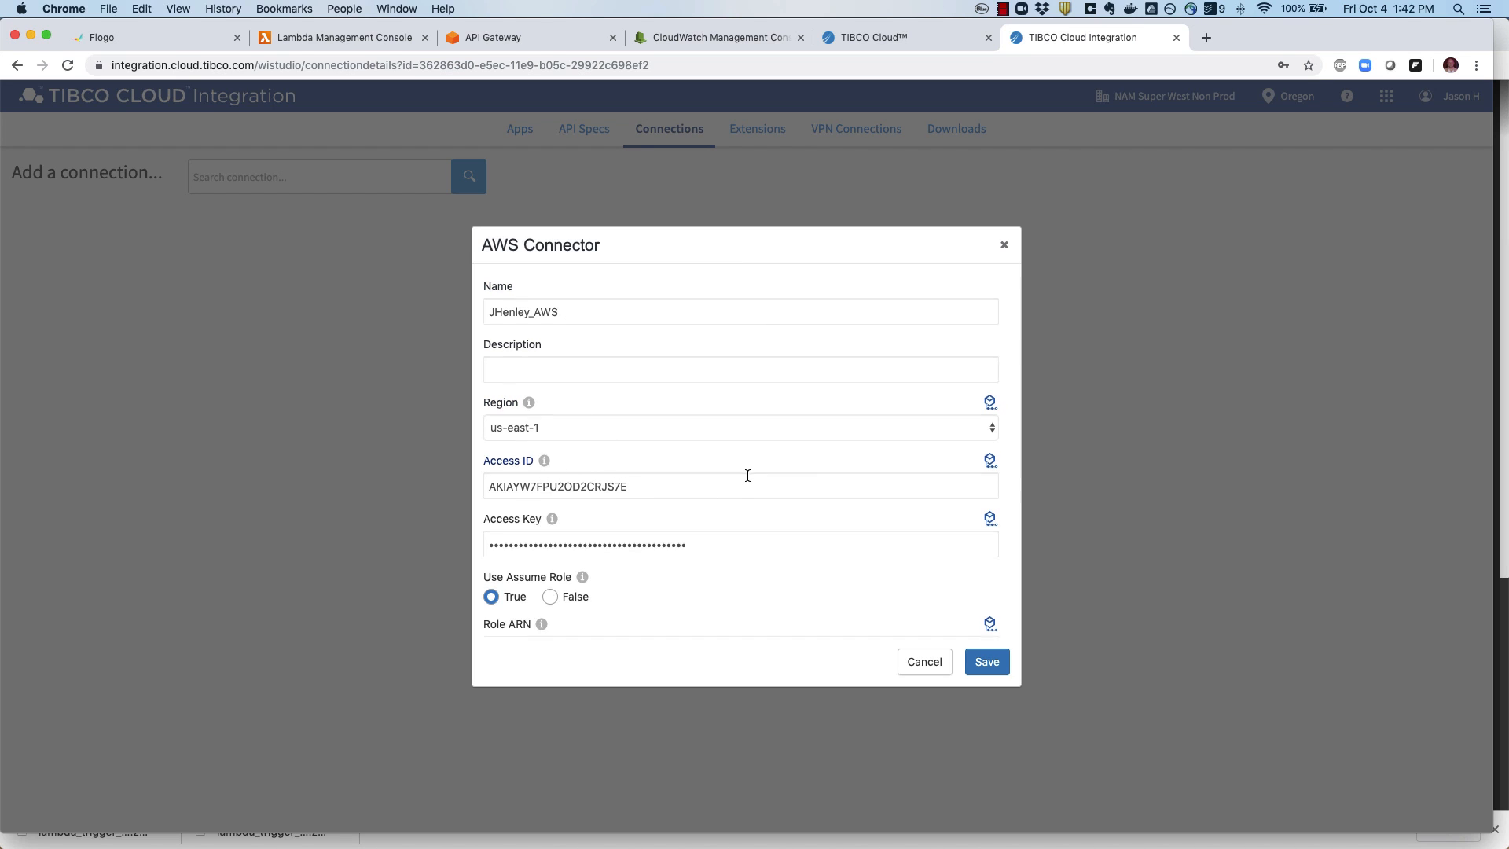
pyautogui.scroll(-3, 749, 476)
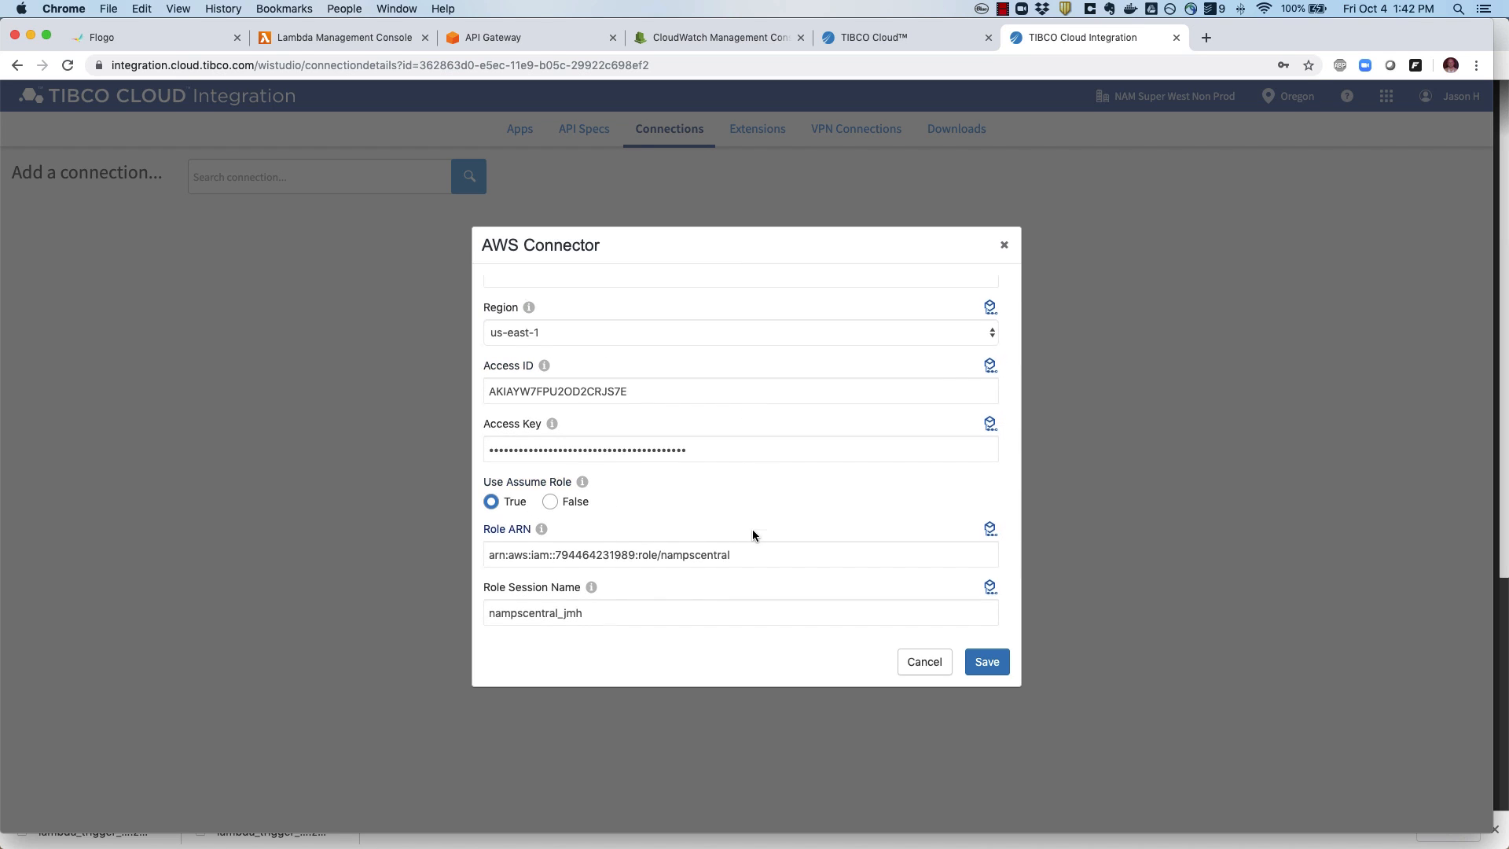
pyautogui.scroll(-3, 752, 530)
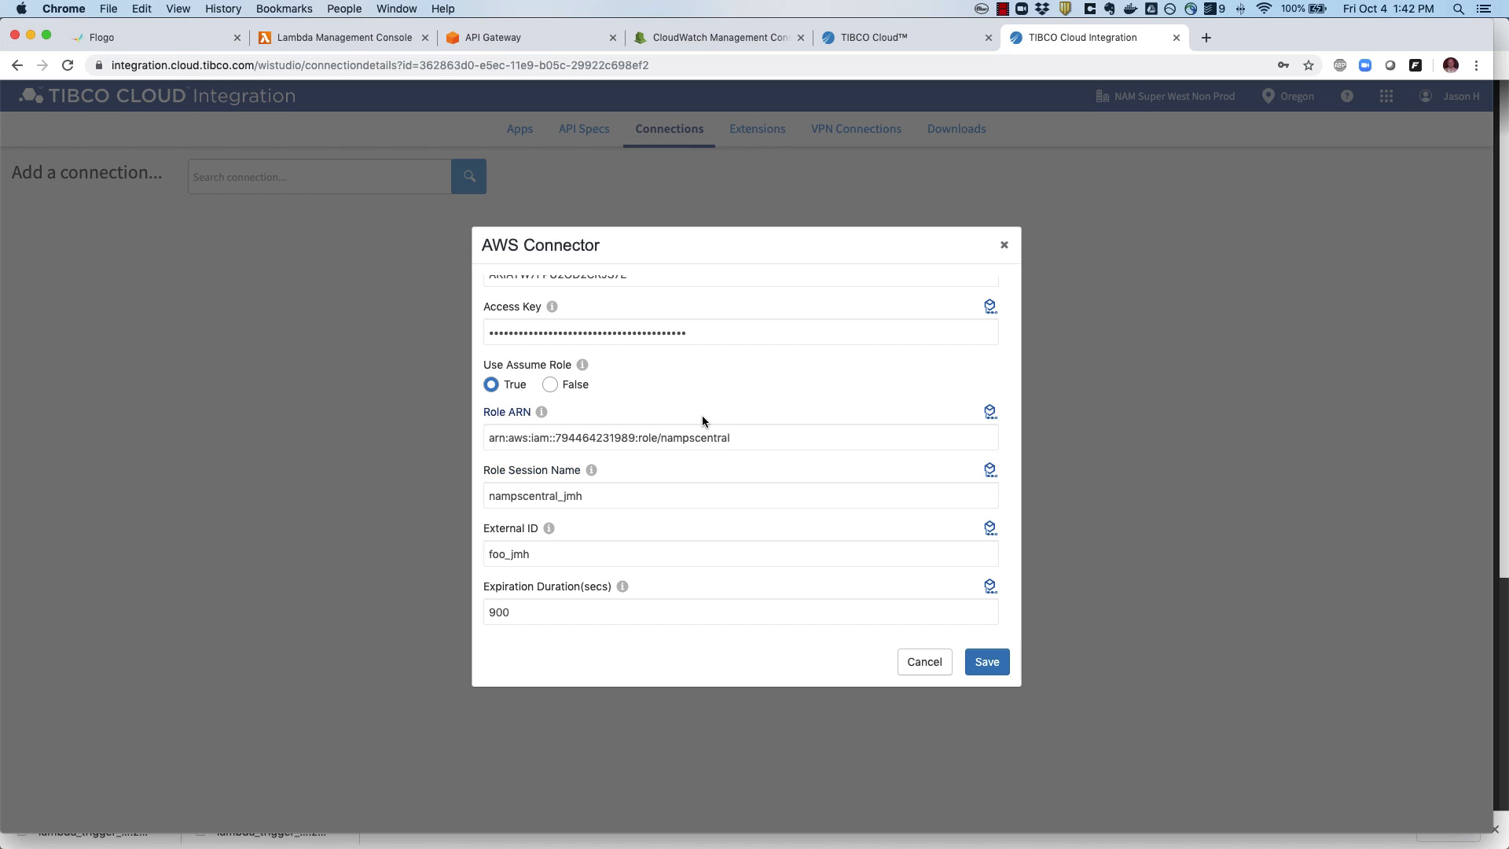
pyautogui.click(916, 662)
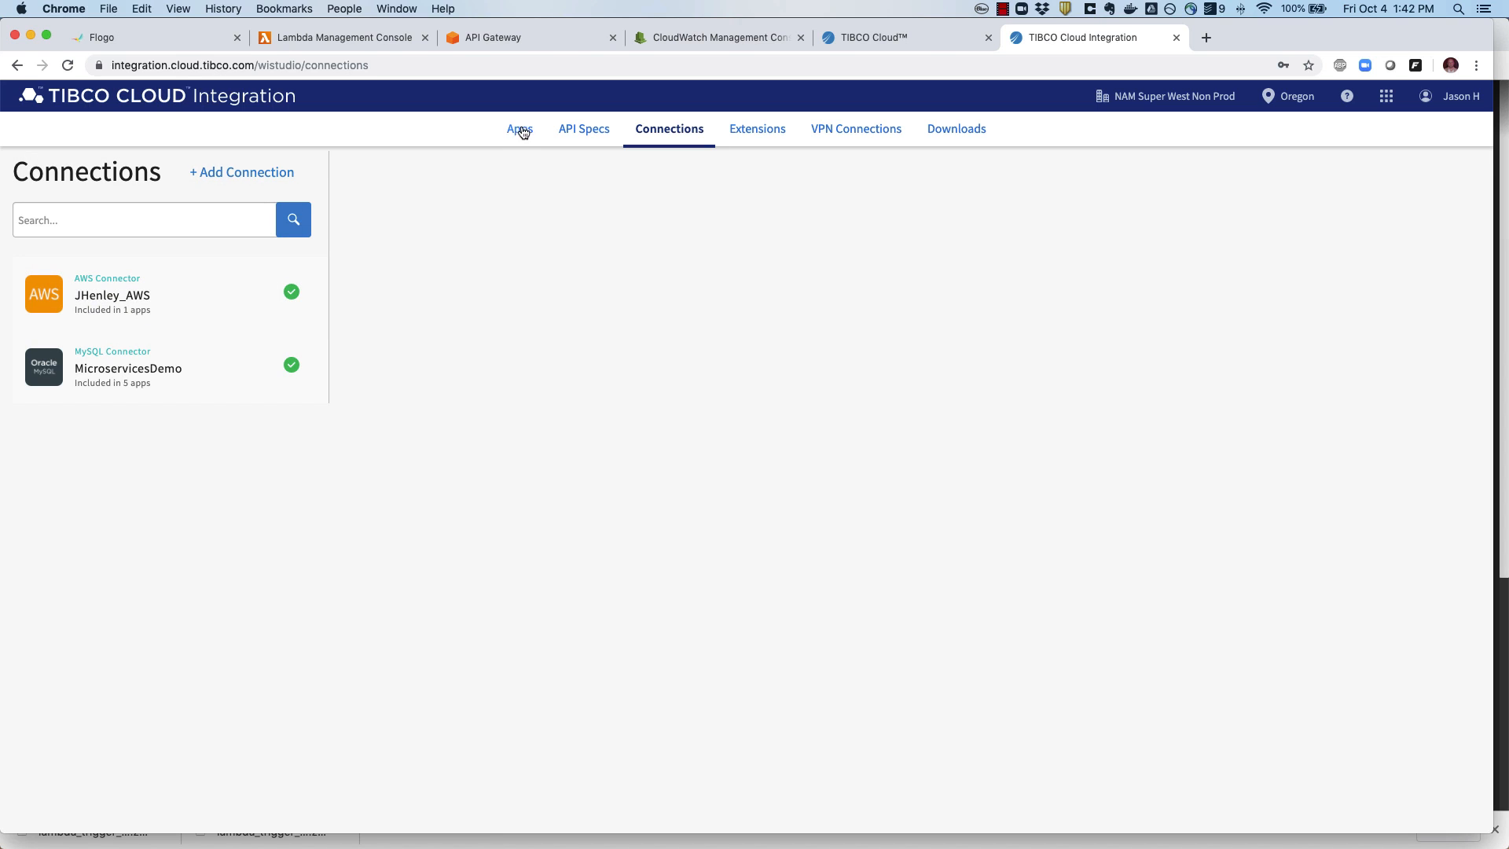
# Step: Return to the ExposeLambdaAsAPI flow of the LambdaTest app and examine the InvokeLambdaFunction activity's AWS connection and ARN
pyautogui.click(523, 132)
pyautogui.click(203, 333)
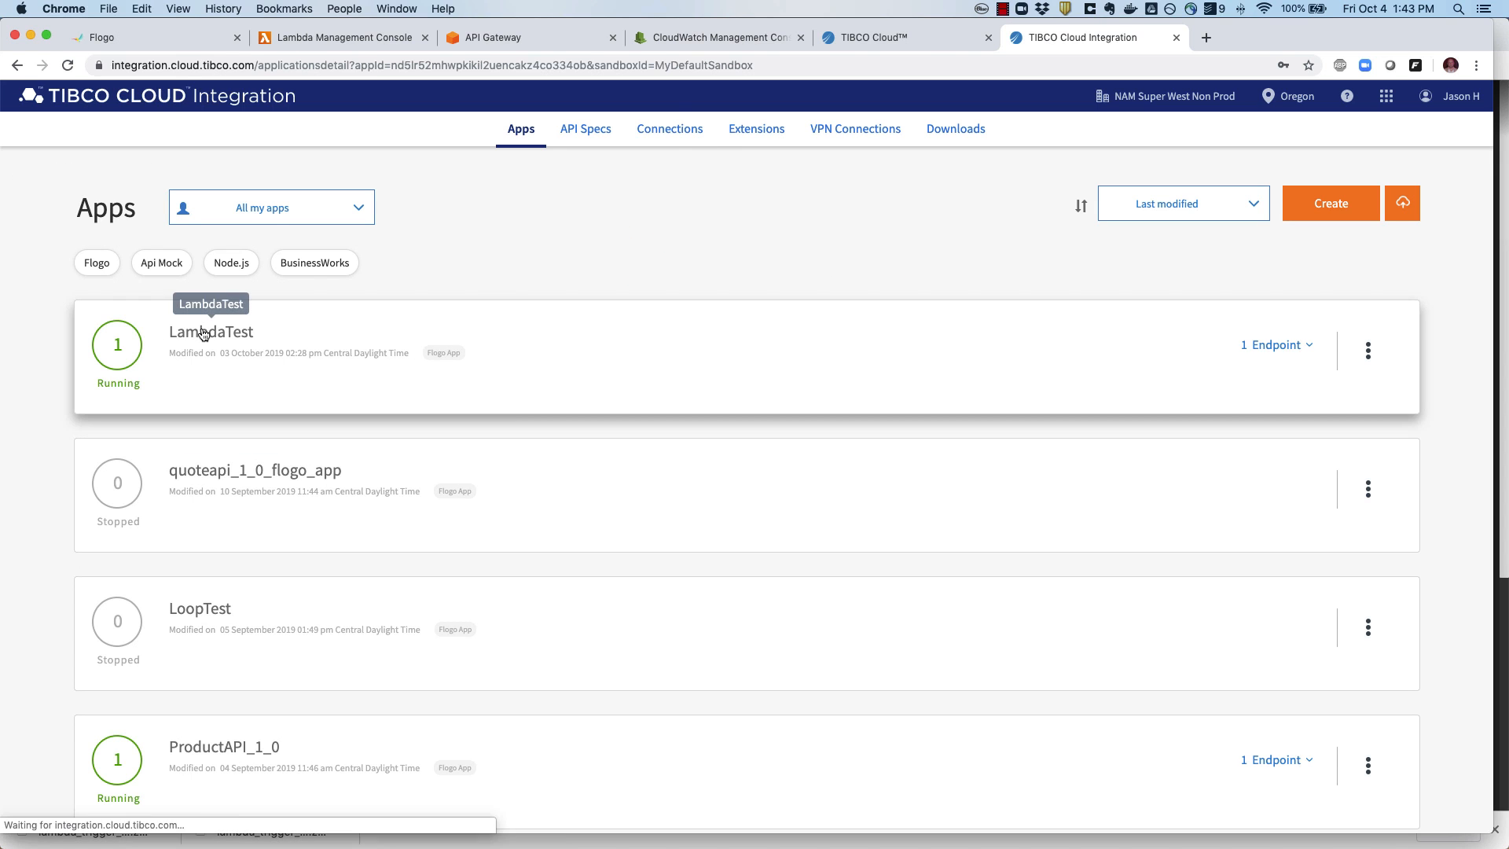
pyautogui.click(259, 432)
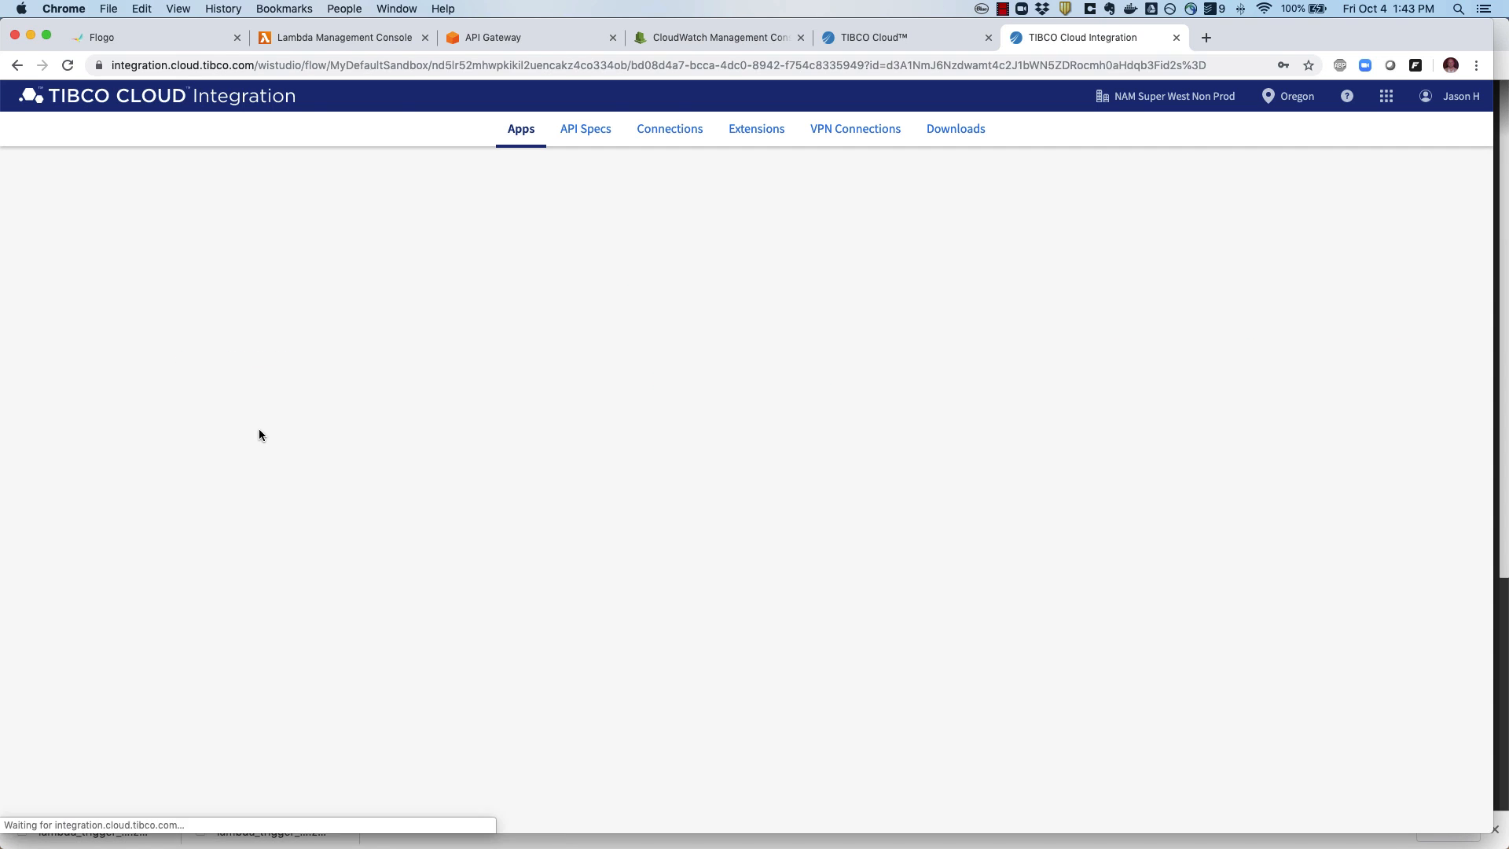
pyautogui.click(160, 326)
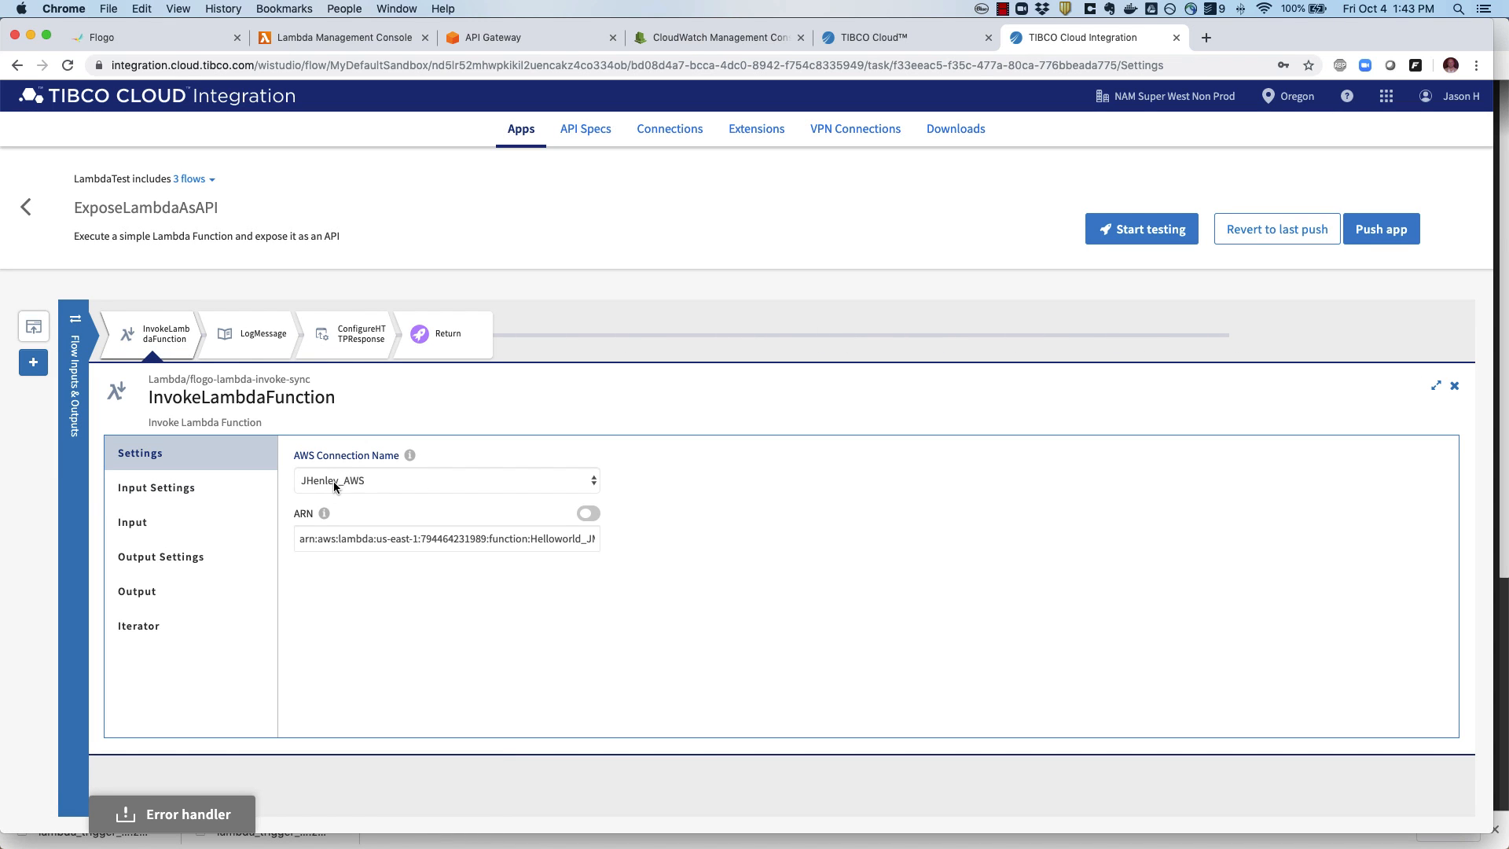
pyautogui.click(336, 542)
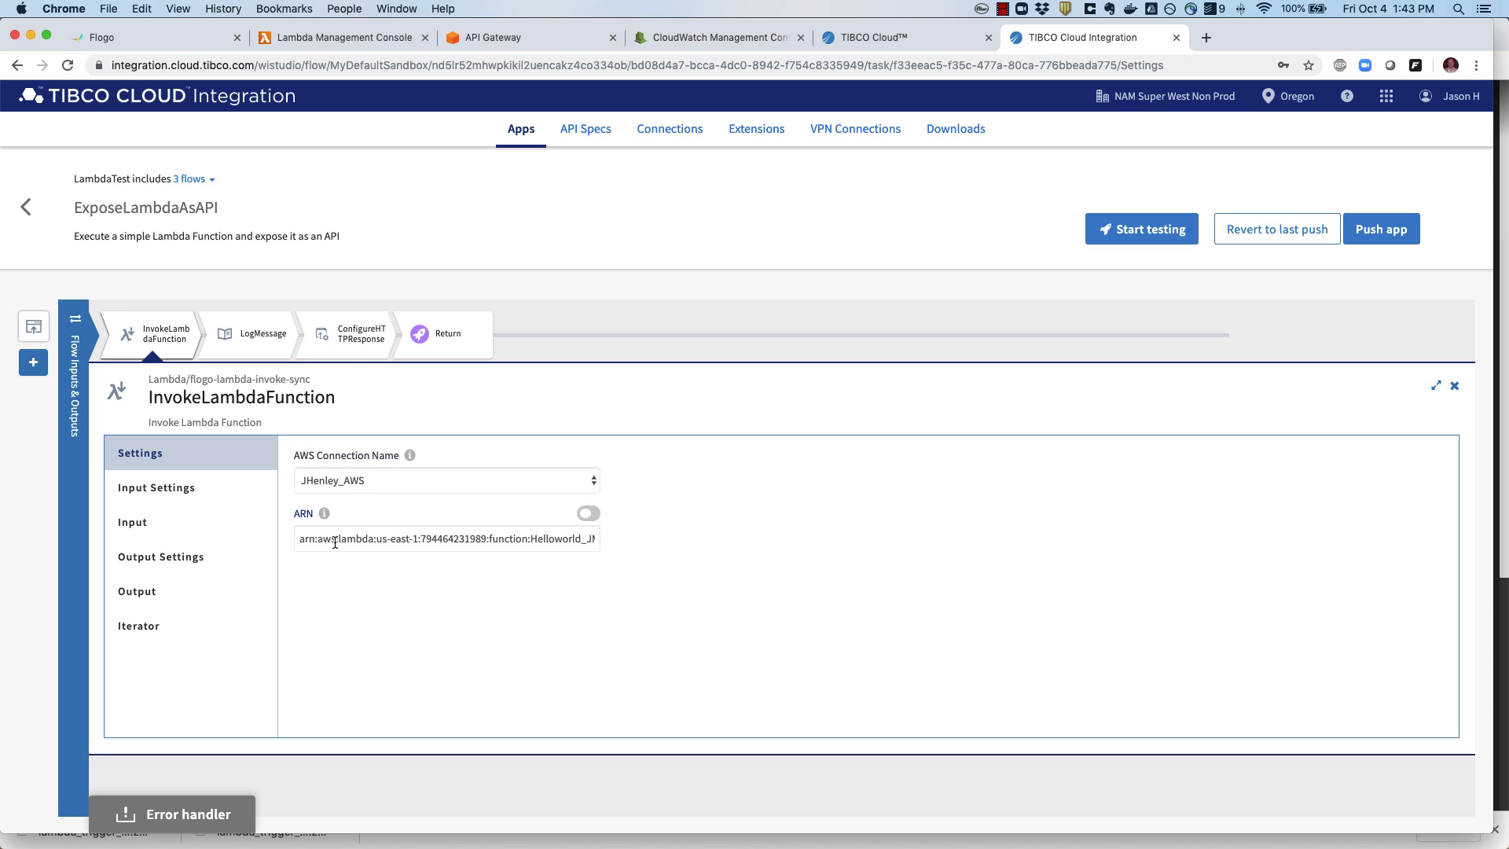
pyautogui.tripleClick(539, 544)
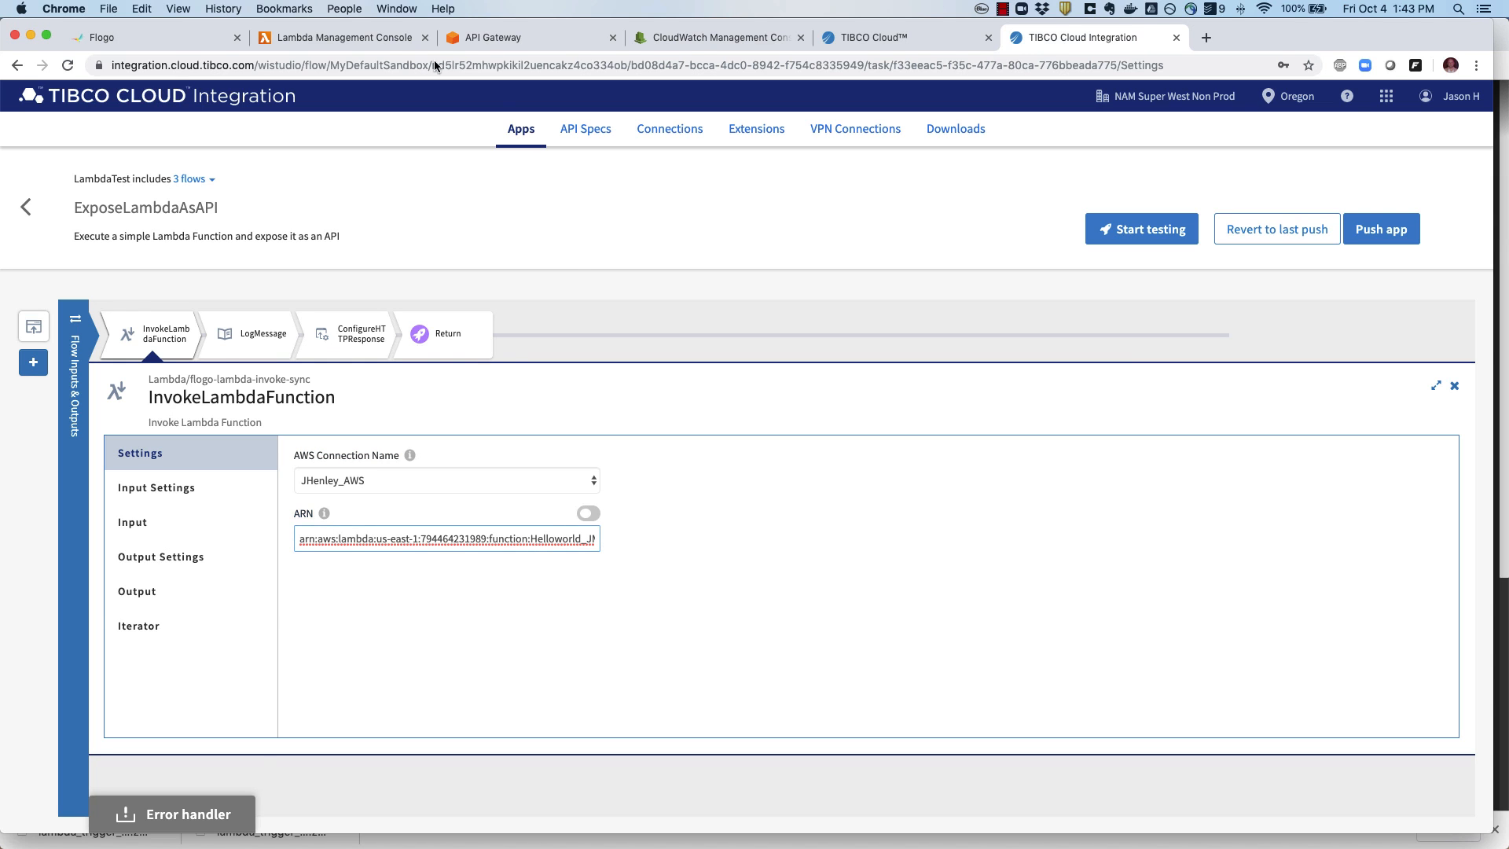
# Step: Copy the Helloworld_JMH function's ARN in the AWS Lambda console and switch back to TIBCO Cloud Integration
pyautogui.click(349, 39)
pyautogui.scroll(1, 1028, 472)
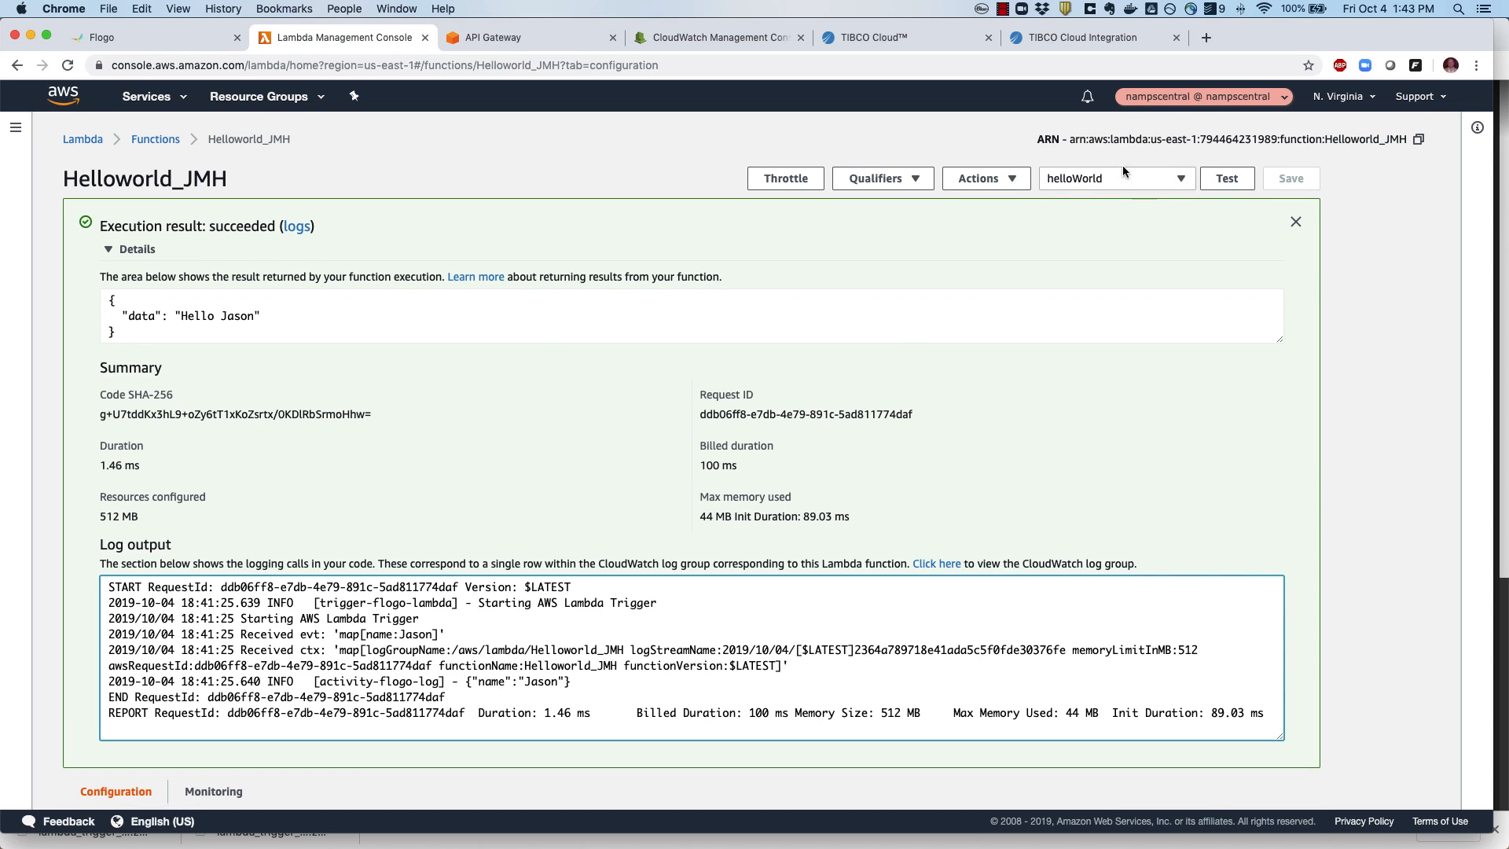
pyautogui.click(1420, 141)
pyautogui.click(1067, 36)
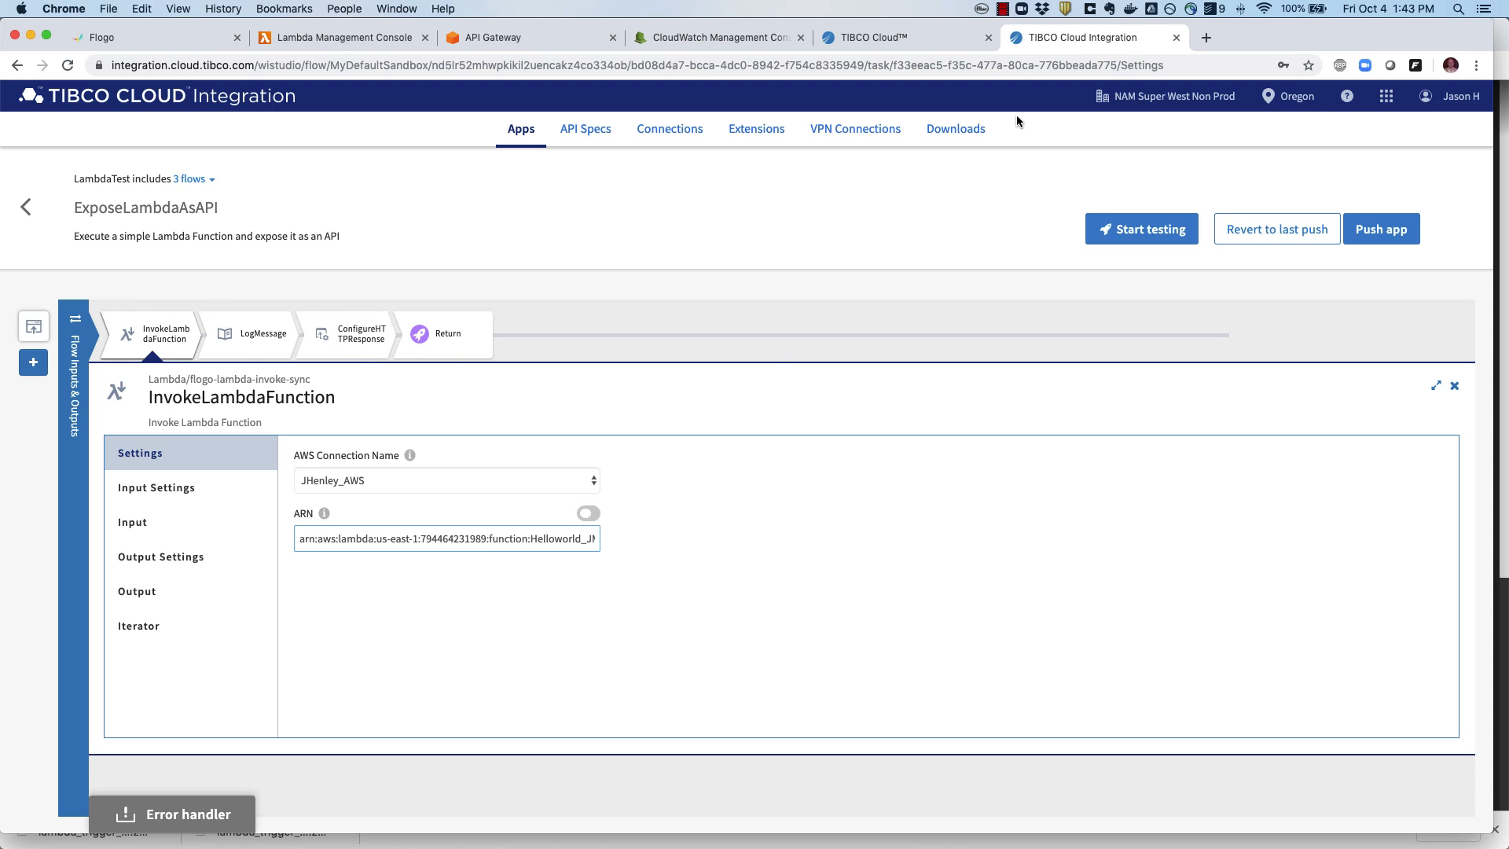
# Step: Compare the InvokeLambdaFunction input payload schema with the name payload in the AWS Lambda log output, and return to TIBCO Cloud Integration
pyautogui.click(162, 490)
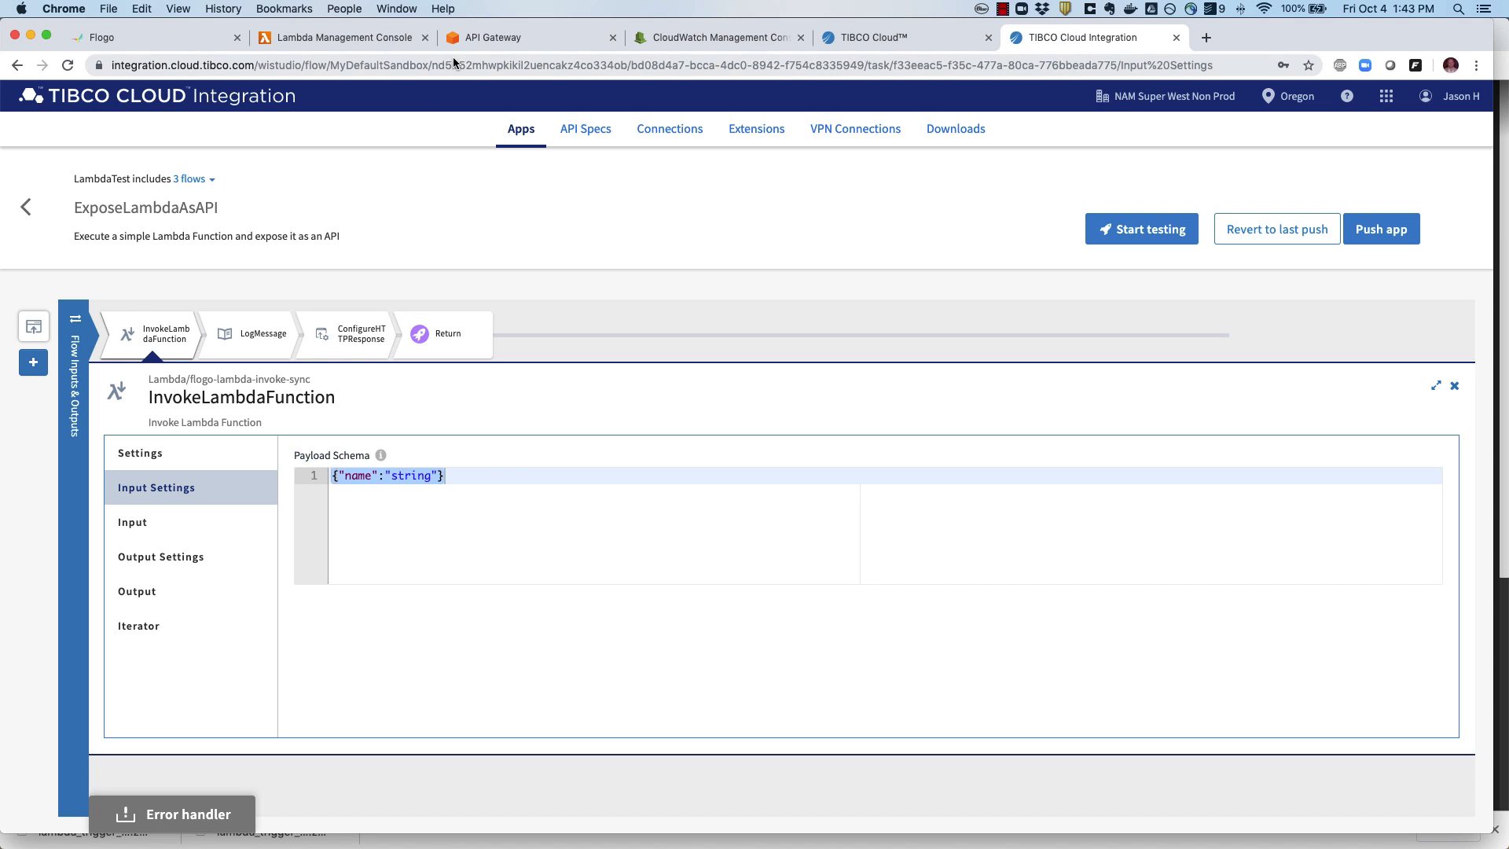
pyautogui.click(344, 39)
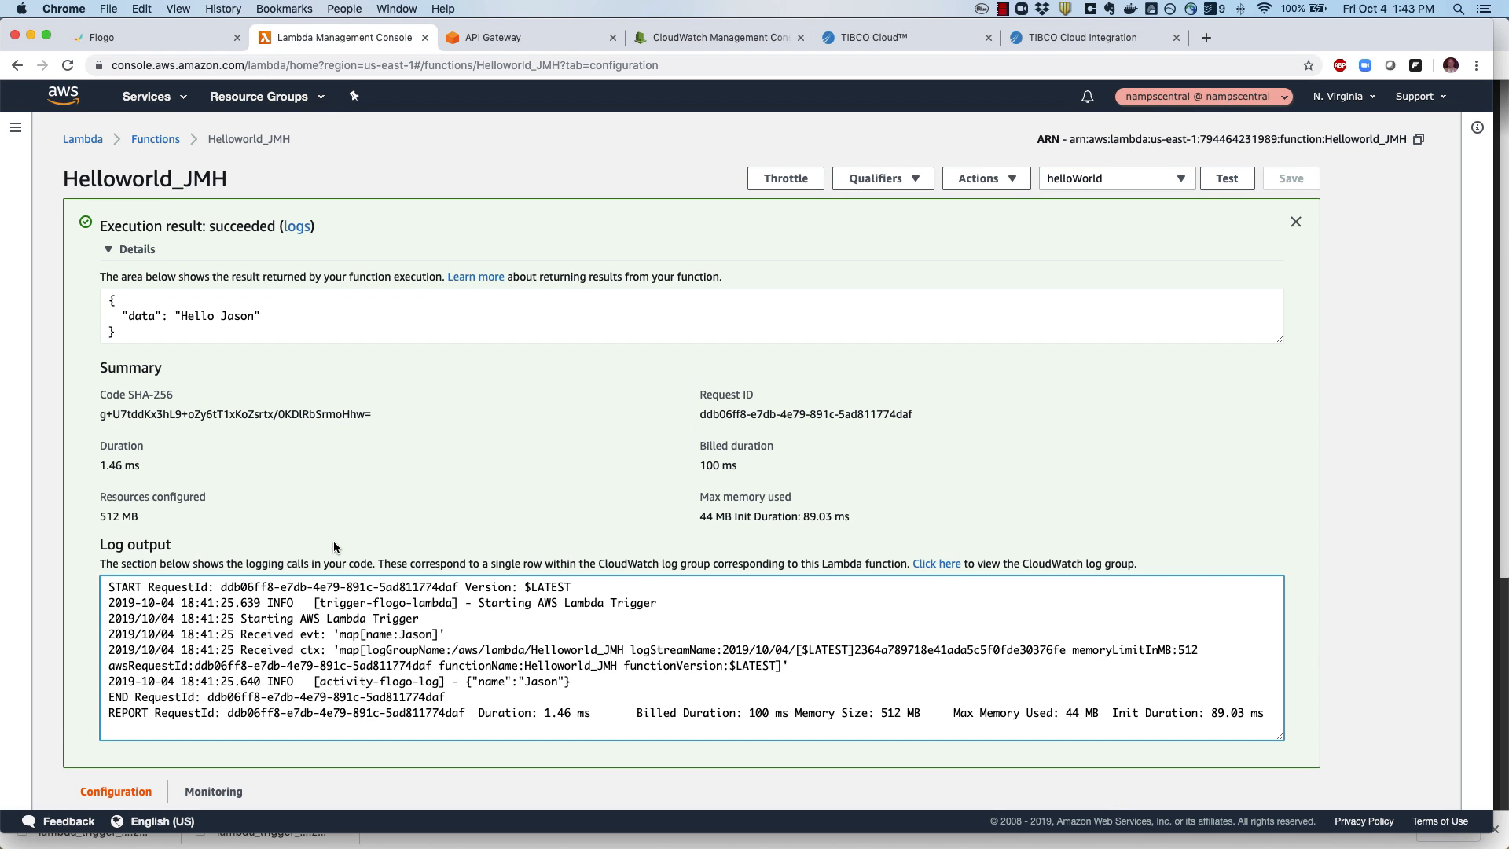
pyautogui.moveTo(467, 681); pyautogui.dragTo(595, 673)
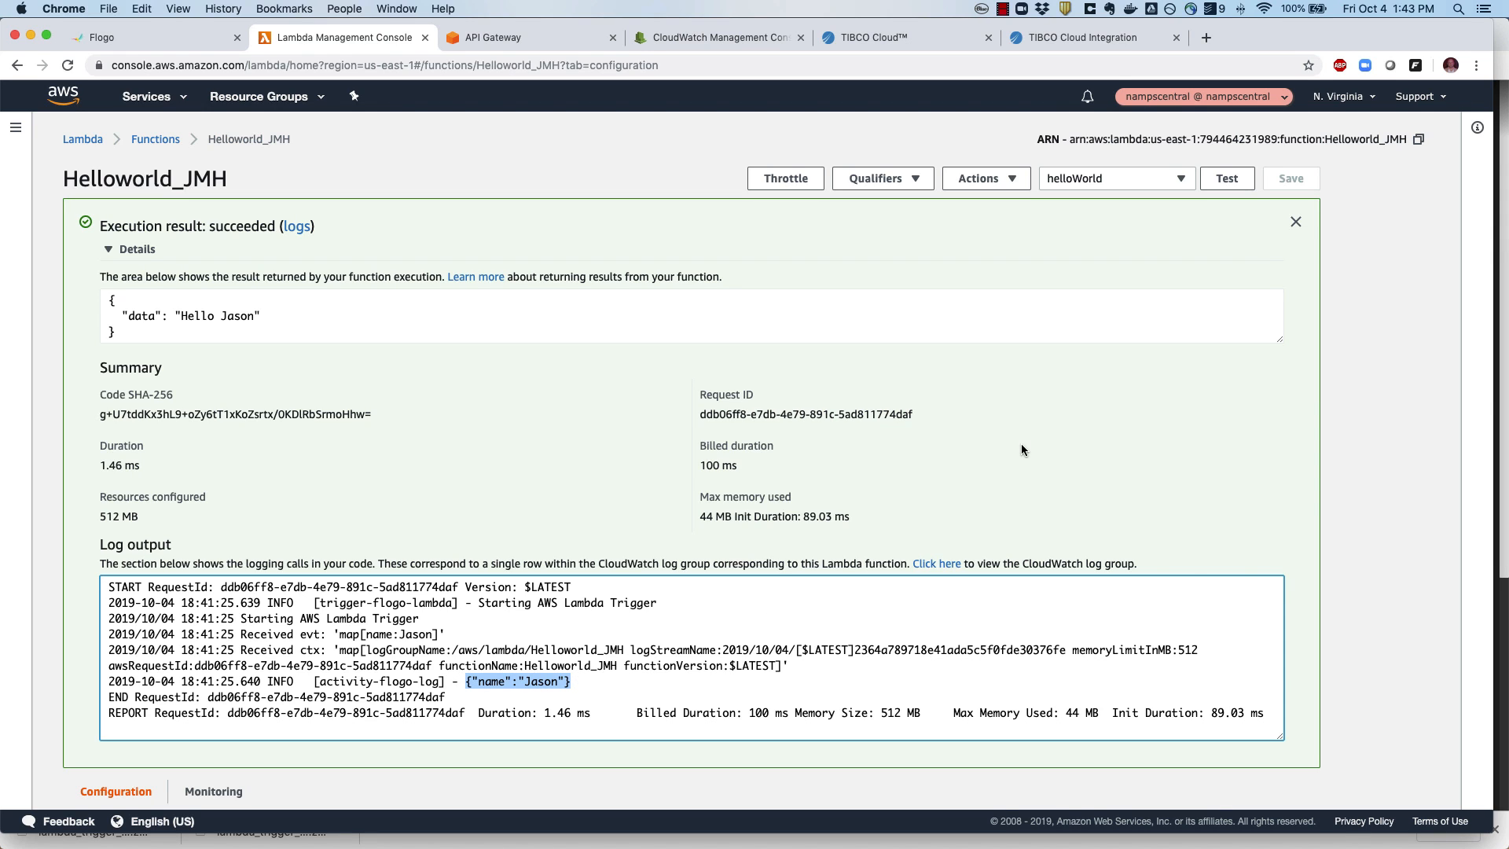
pyautogui.click(1081, 37)
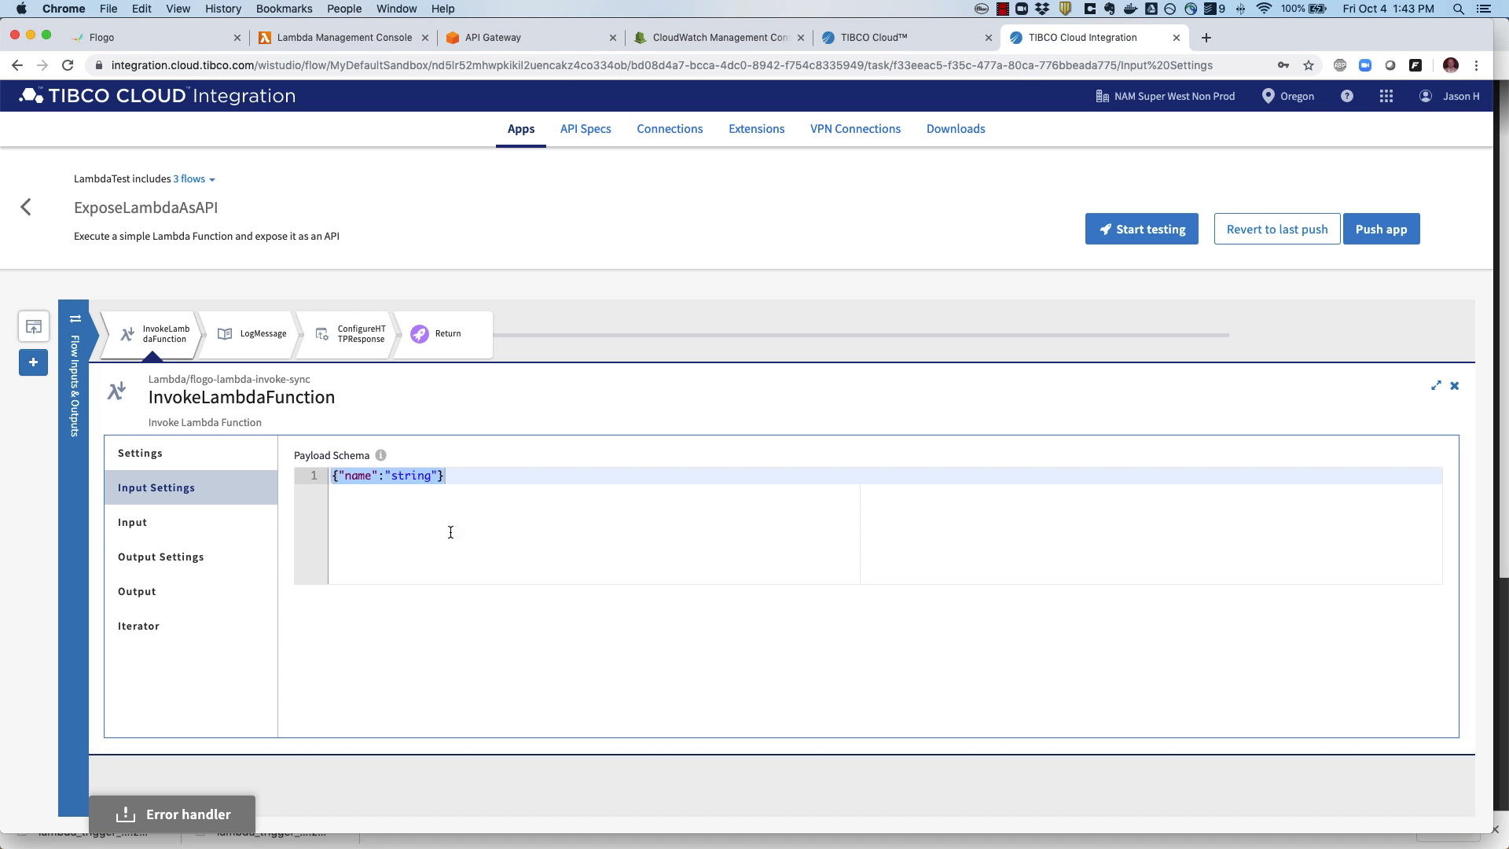
# Step: Expand the activity's payload input and review the ReceiveHTTPMessage trigger's flow input mapping and query parameters
pyautogui.click(130, 521)
pyautogui.click(299, 491)
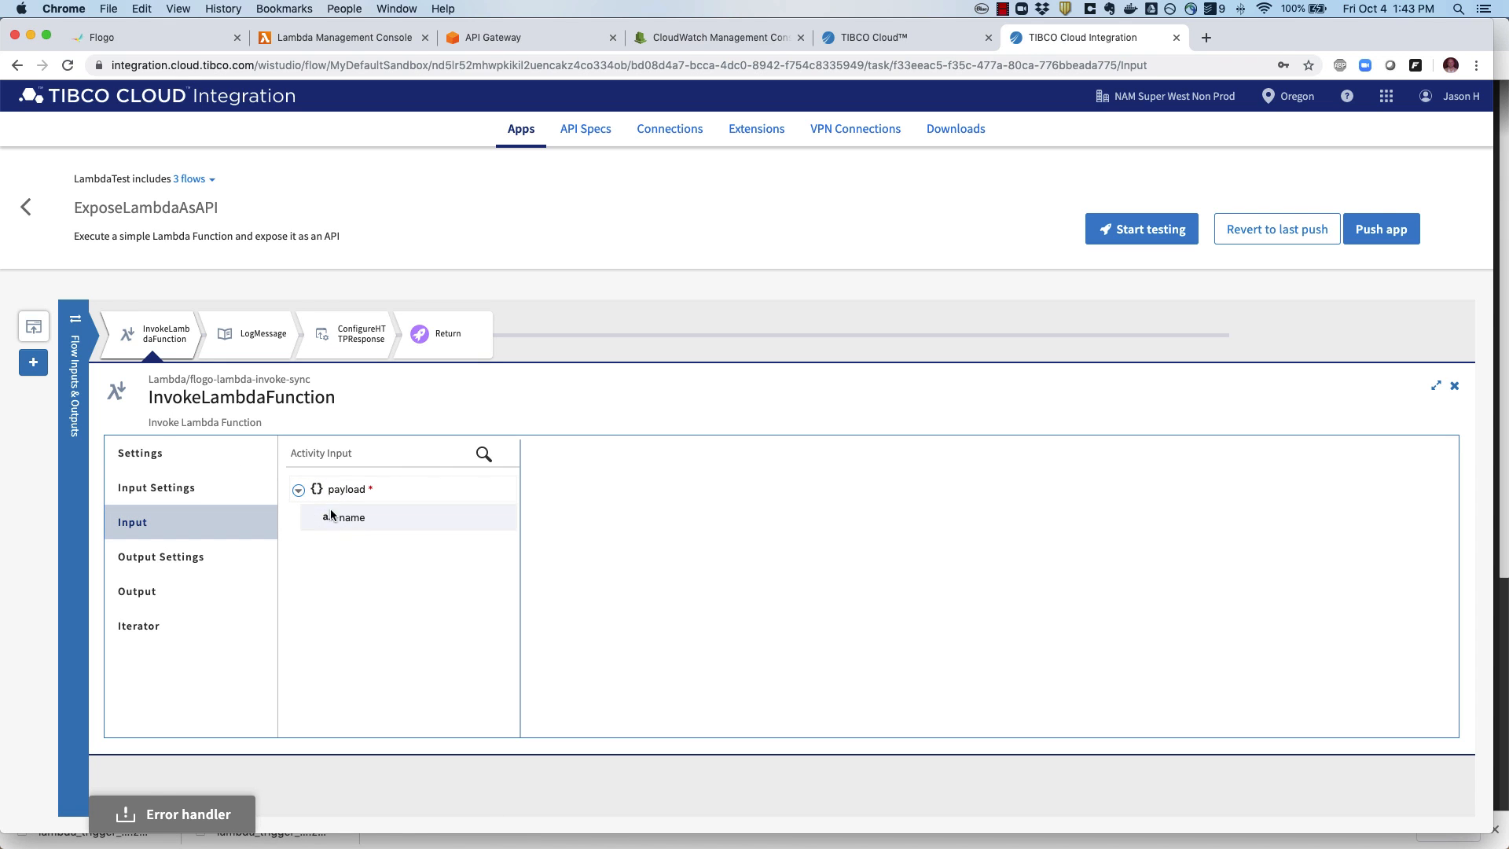
pyautogui.click(33, 328)
pyautogui.click(335, 393)
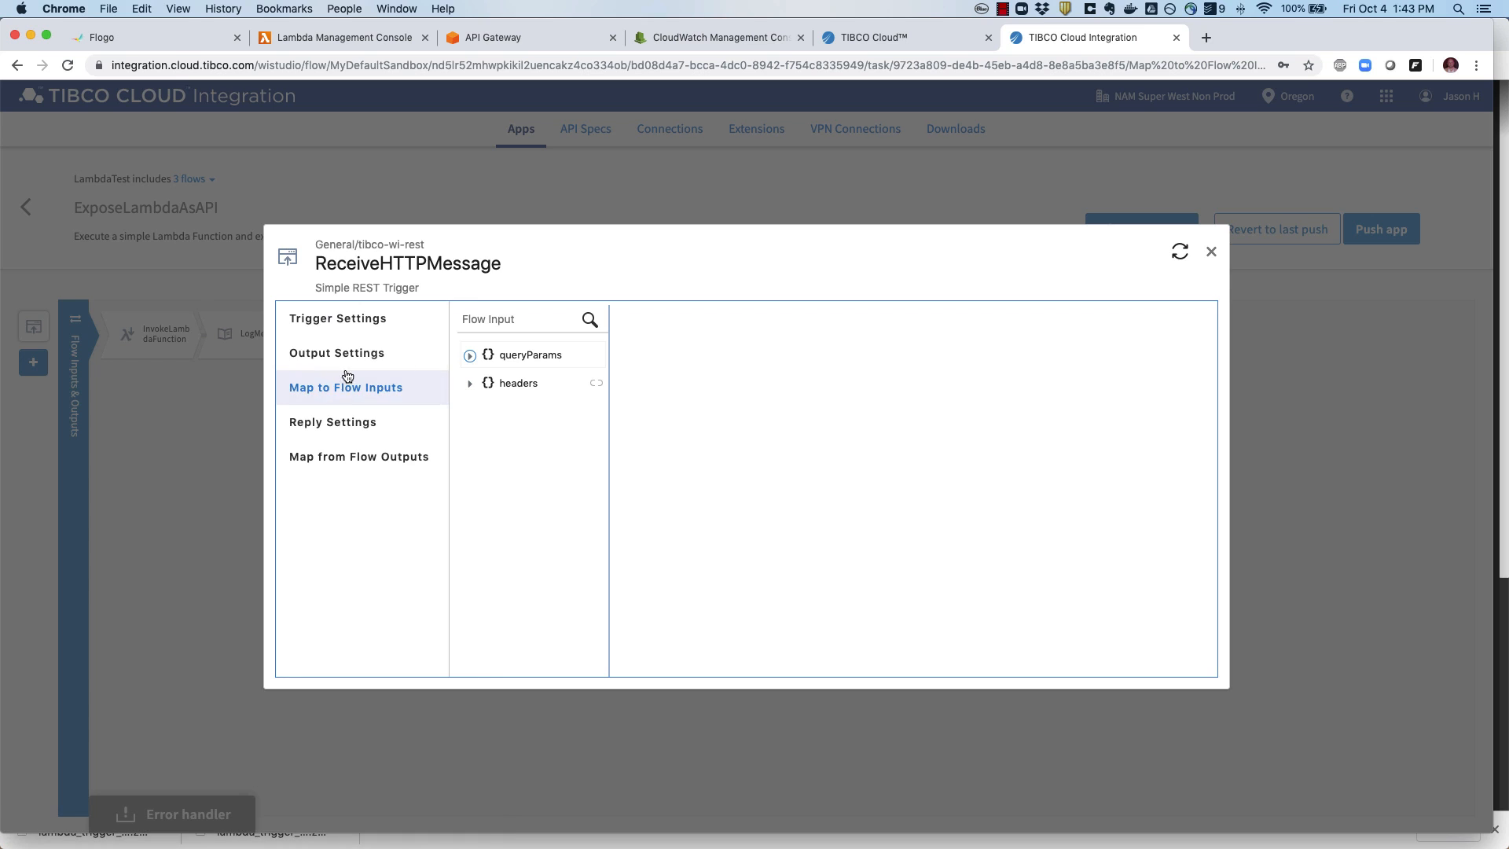
pyautogui.click(370, 353)
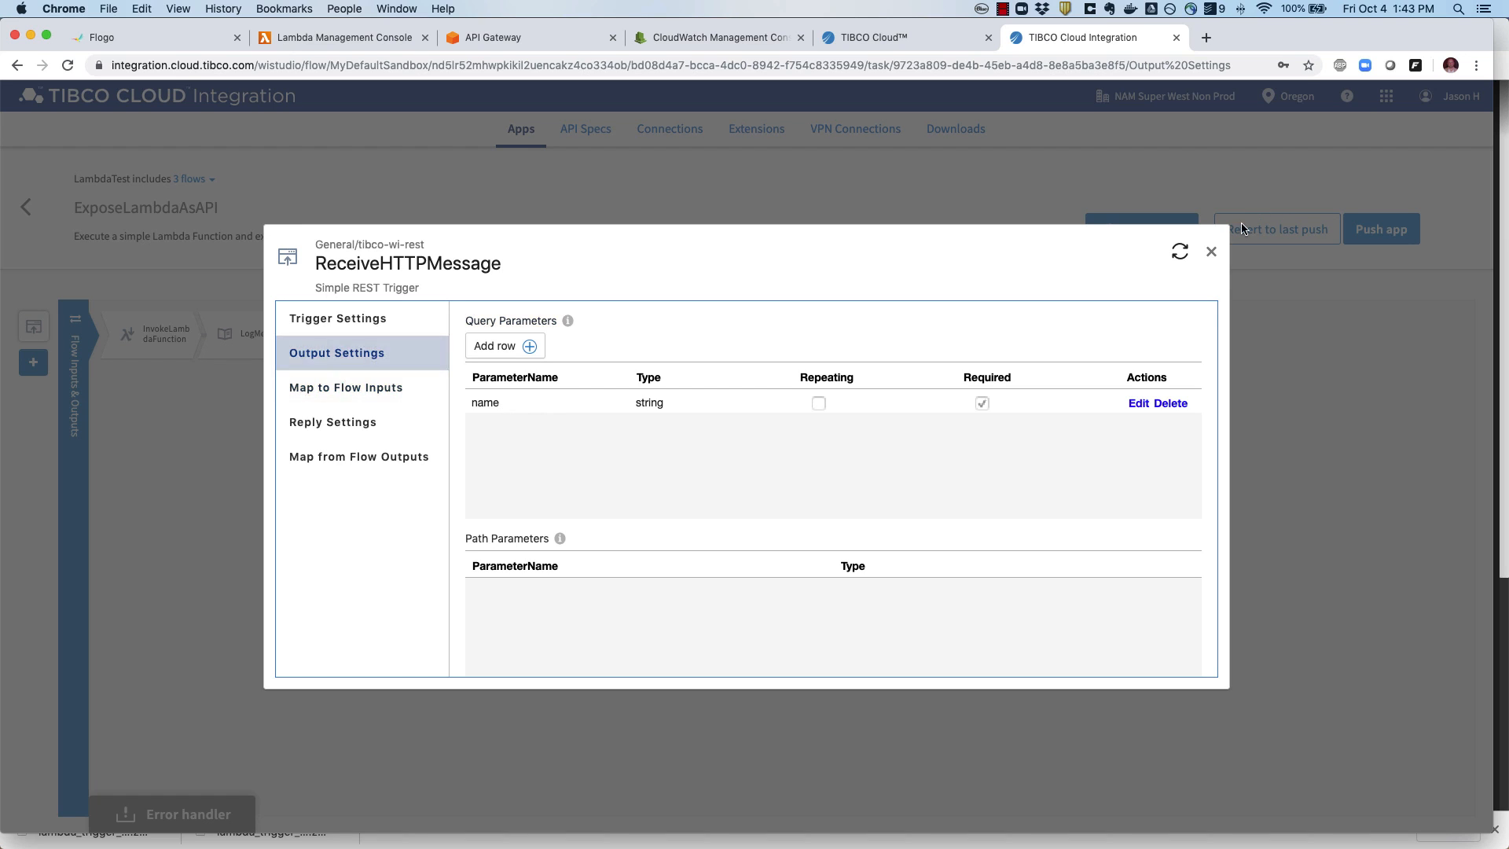
pyautogui.click(1211, 252)
# Step: Examine the expression mapped to the payload's name field in InvokeLambdaFunction and recheck the activity's payload schema
pyautogui.click(154, 334)
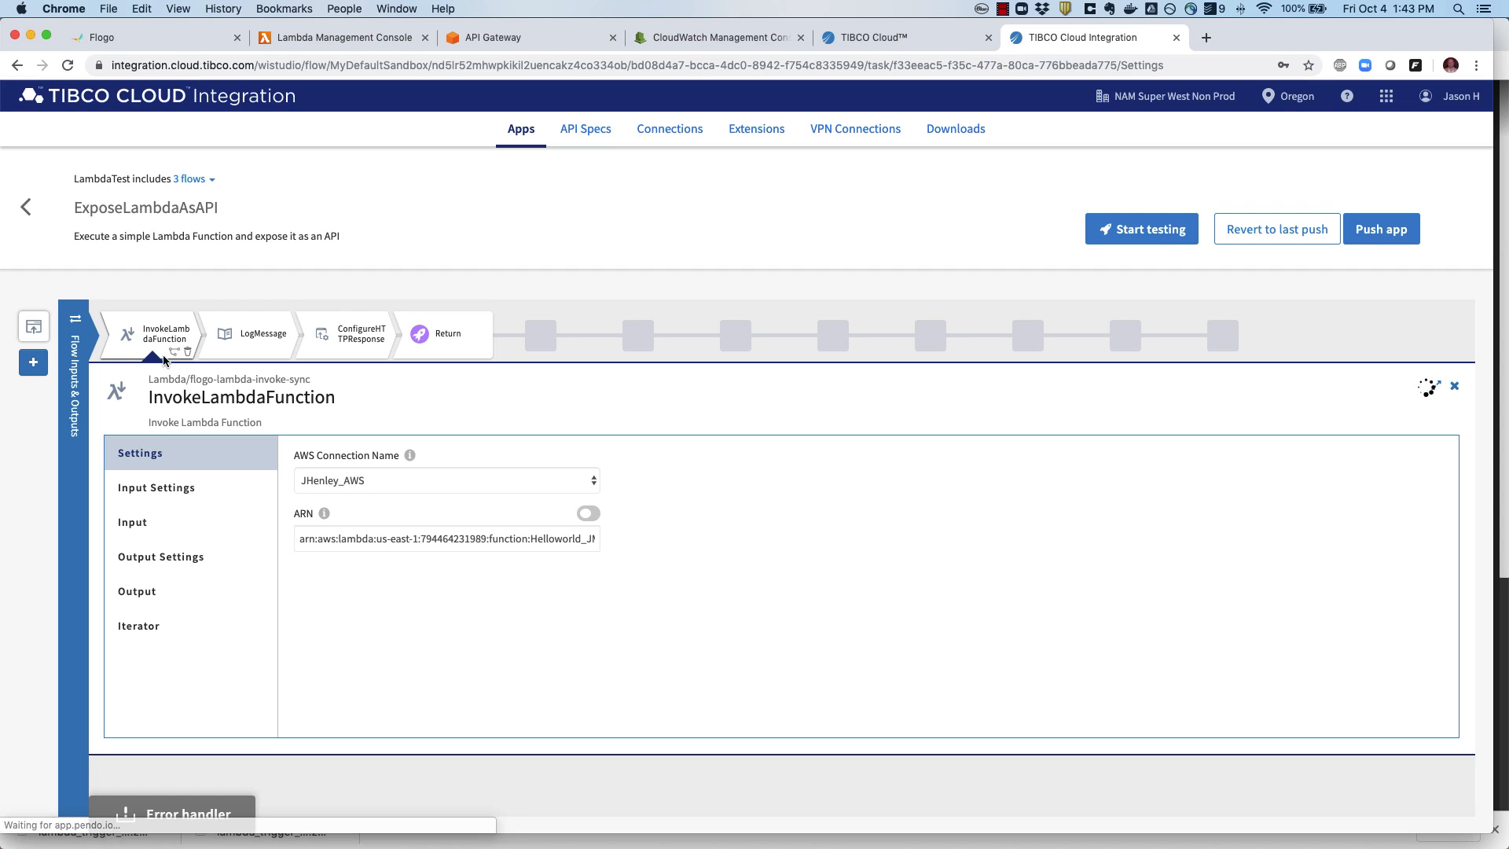
pyautogui.click(158, 524)
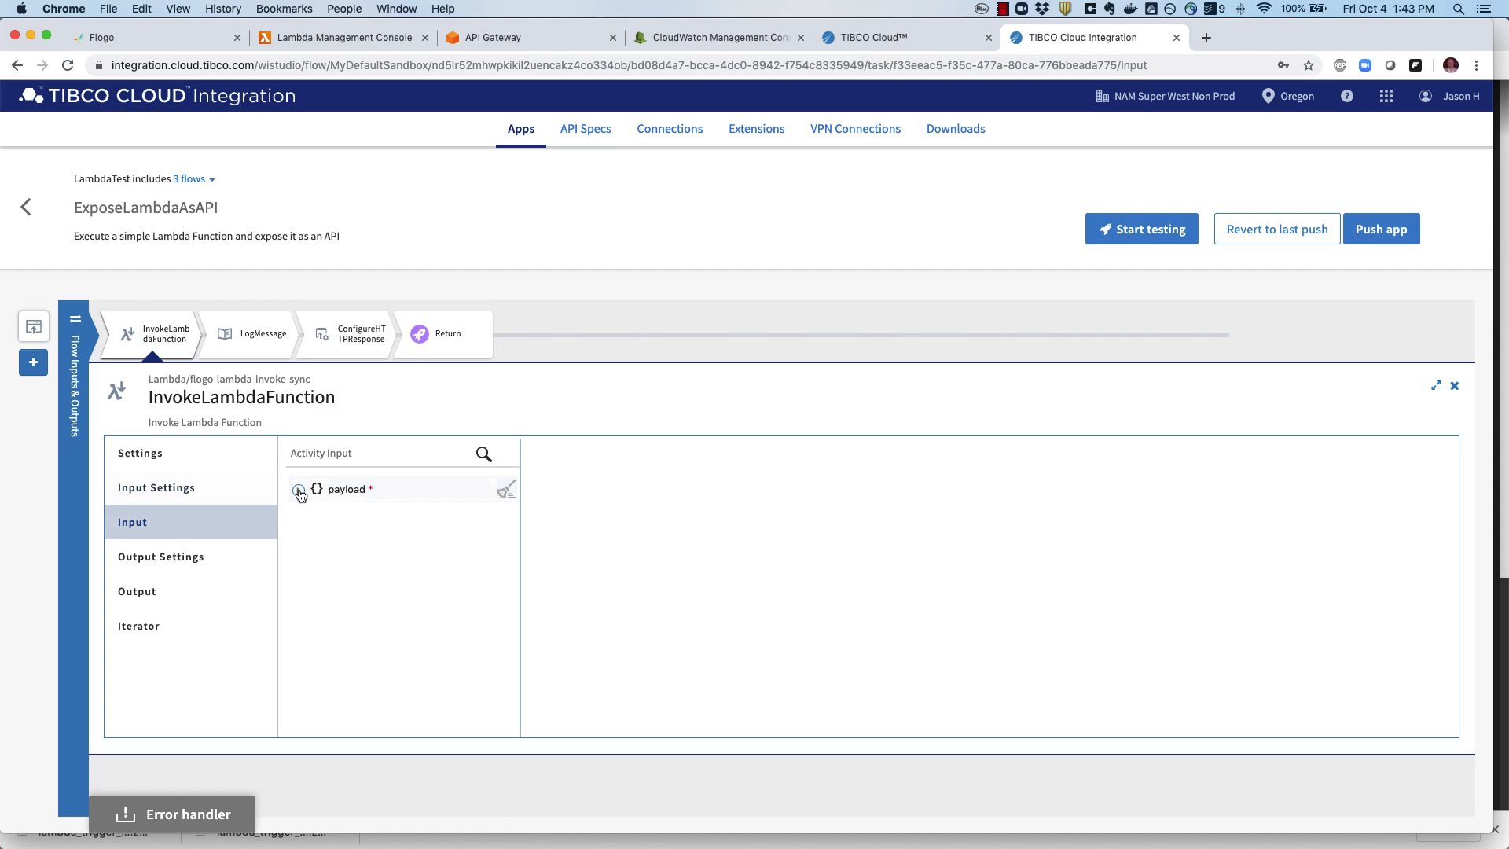
pyautogui.click(350, 518)
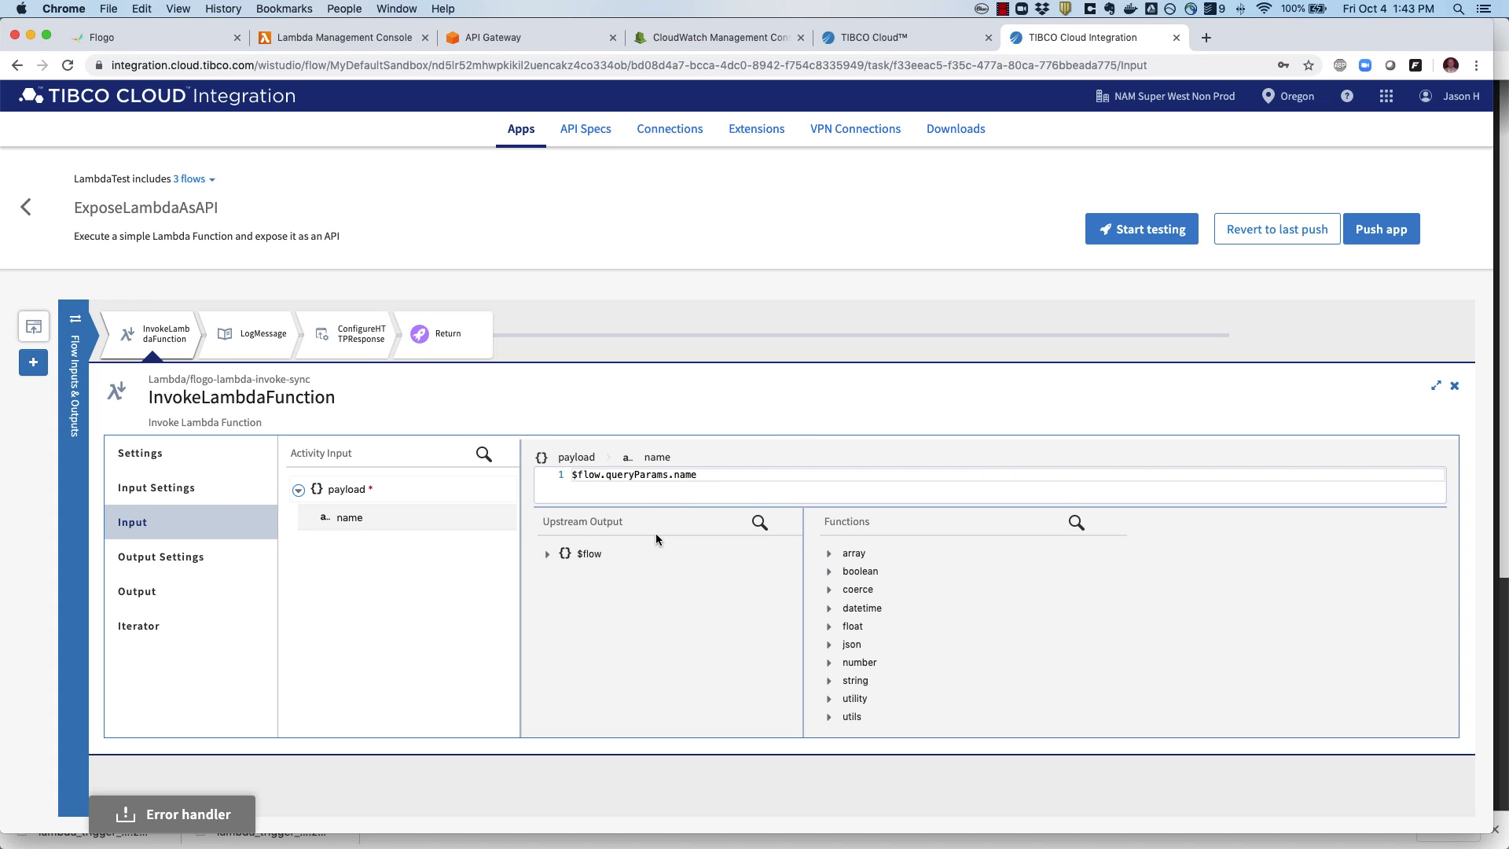
pyautogui.click(181, 499)
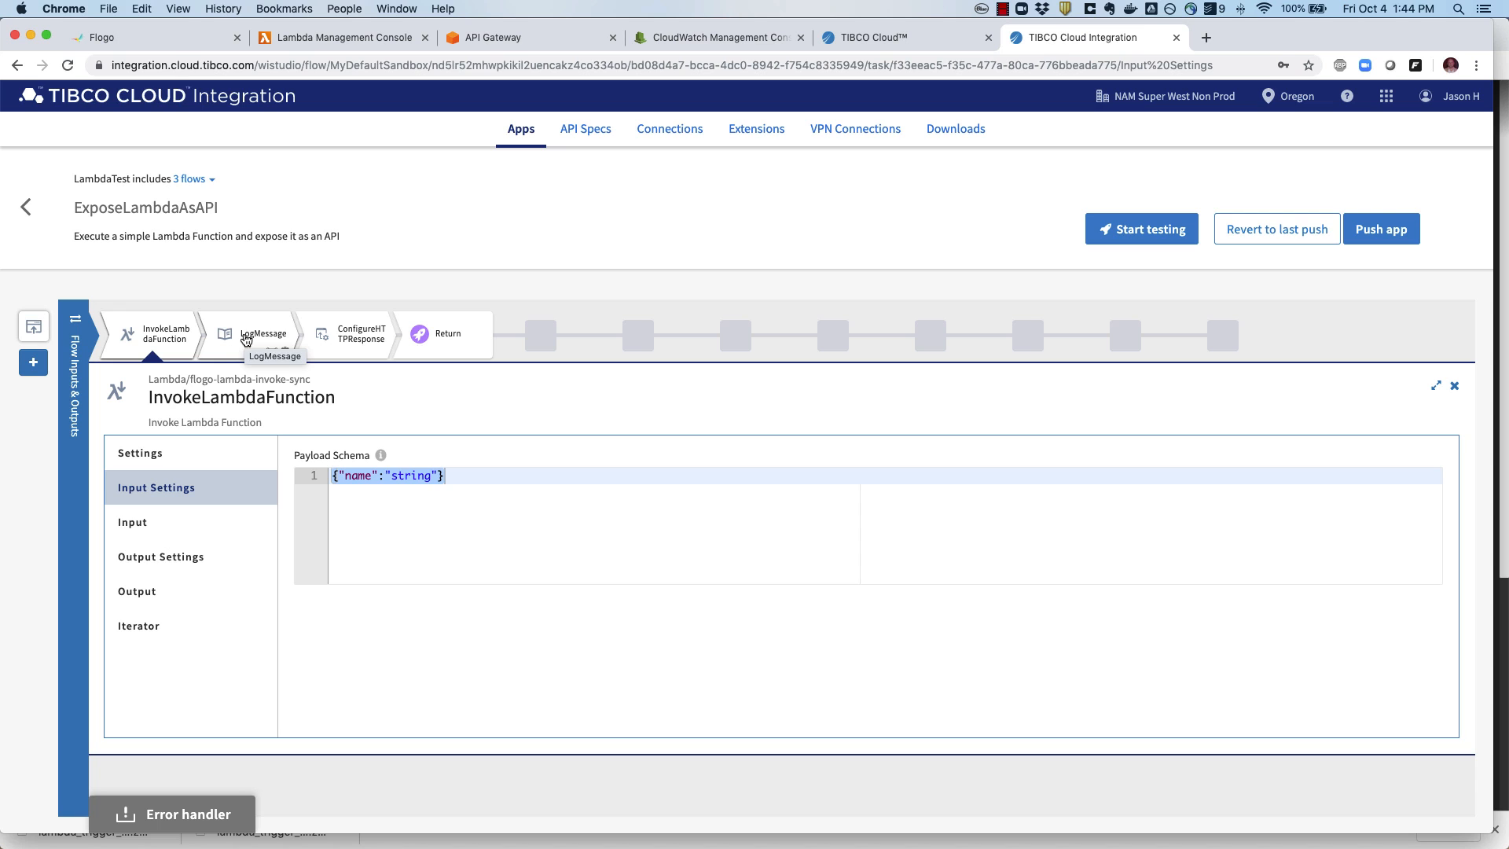
# Step: Highlight the JSON returned by the Helloworld_JMH function in the AWS Lambda console and return to TIBCO Cloud Integration
pyautogui.click(348, 38)
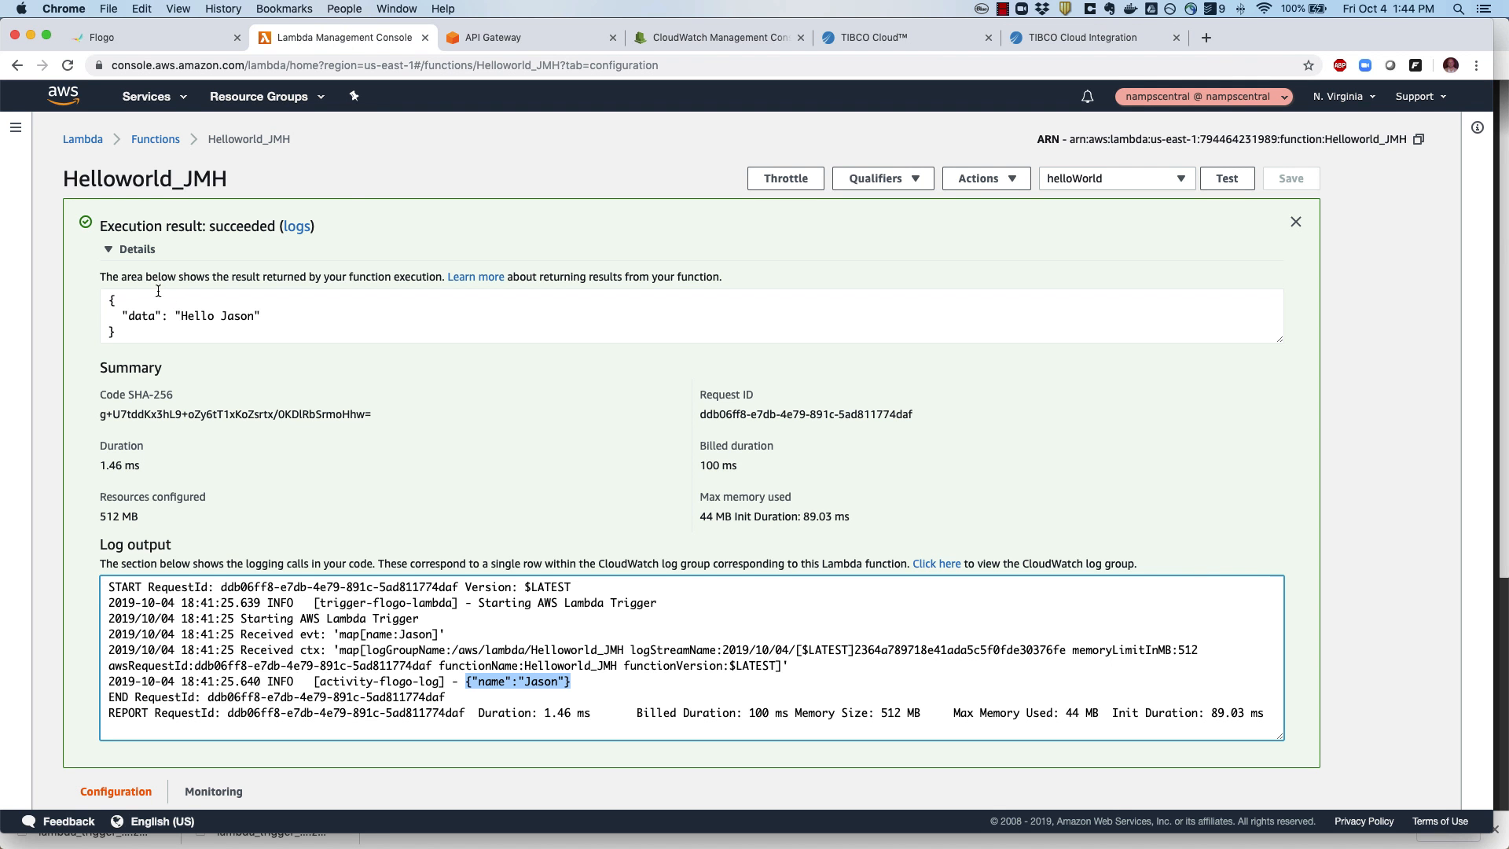
pyautogui.moveTo(109, 303); pyautogui.dragTo(149, 334)
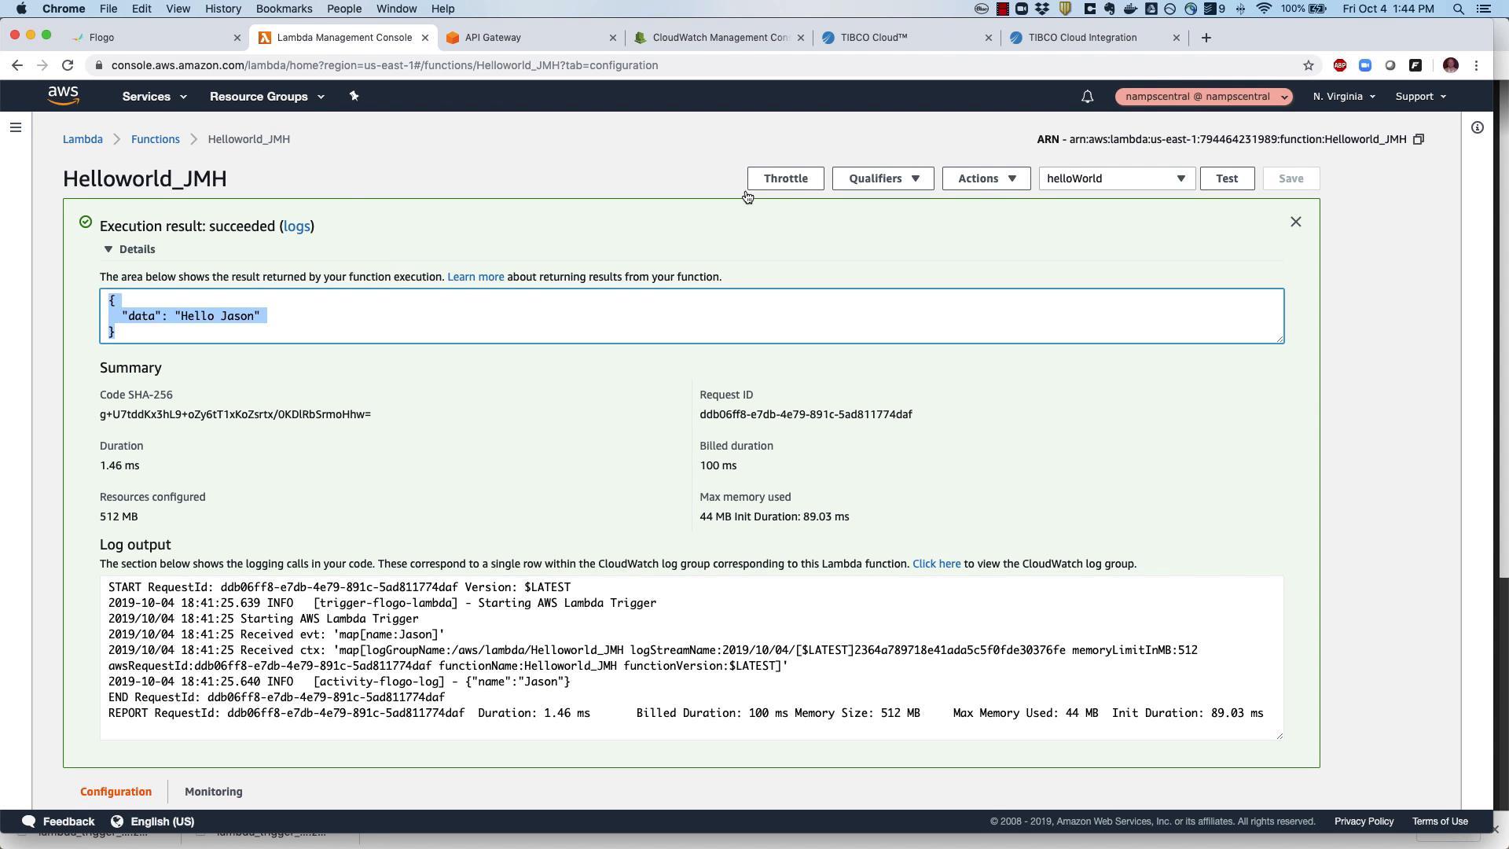
pyautogui.click(1132, 40)
# Step: Review the LogMessage and ConfigureHTTPResponse settings and the trigger's reply settings, comparing the response body with the function result in the AWS Lambda console
pyautogui.click(243, 330)
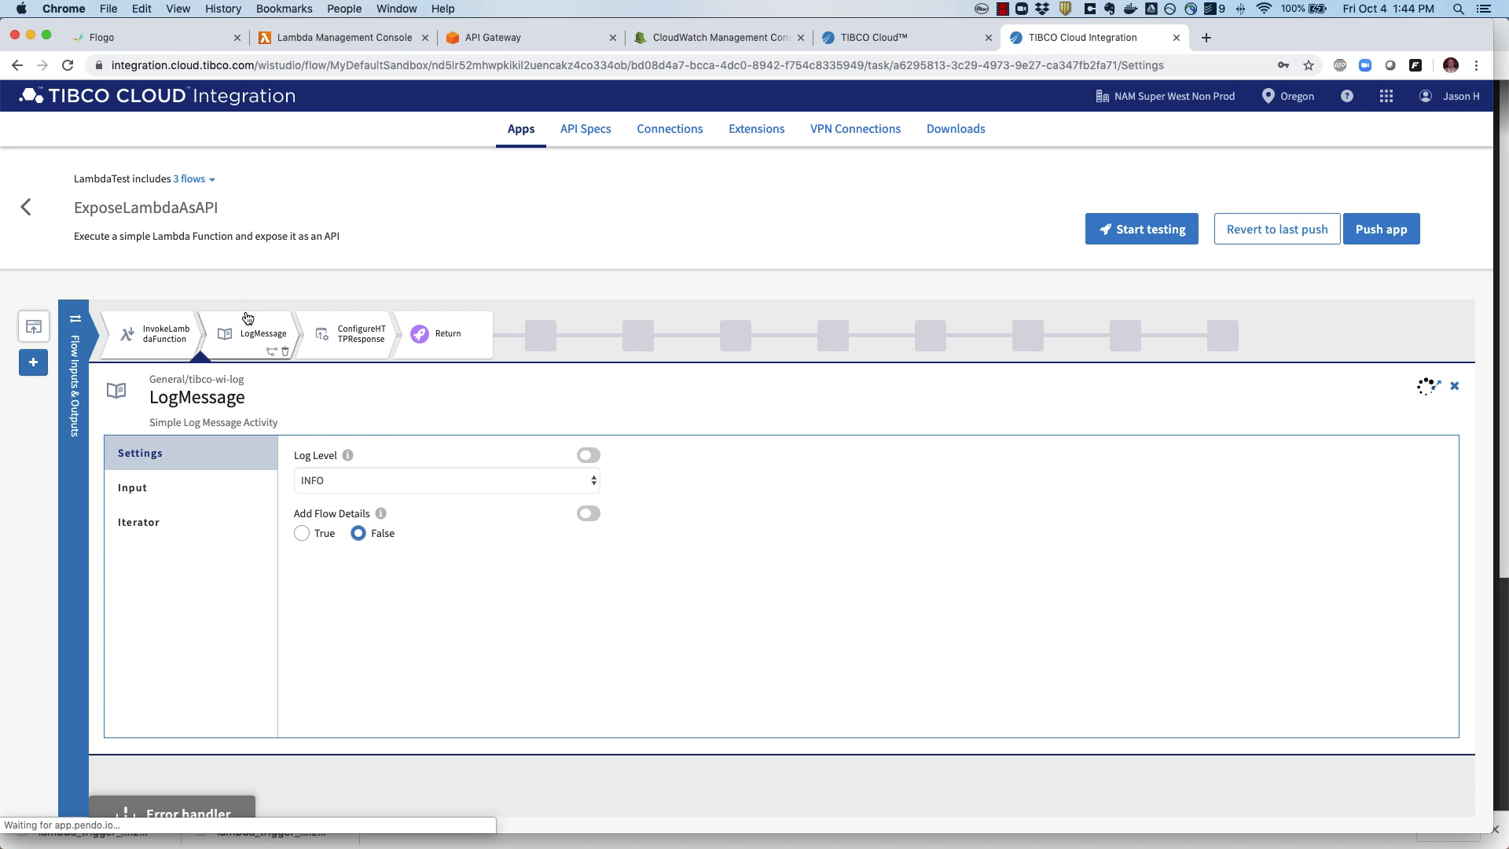
pyautogui.click(359, 330)
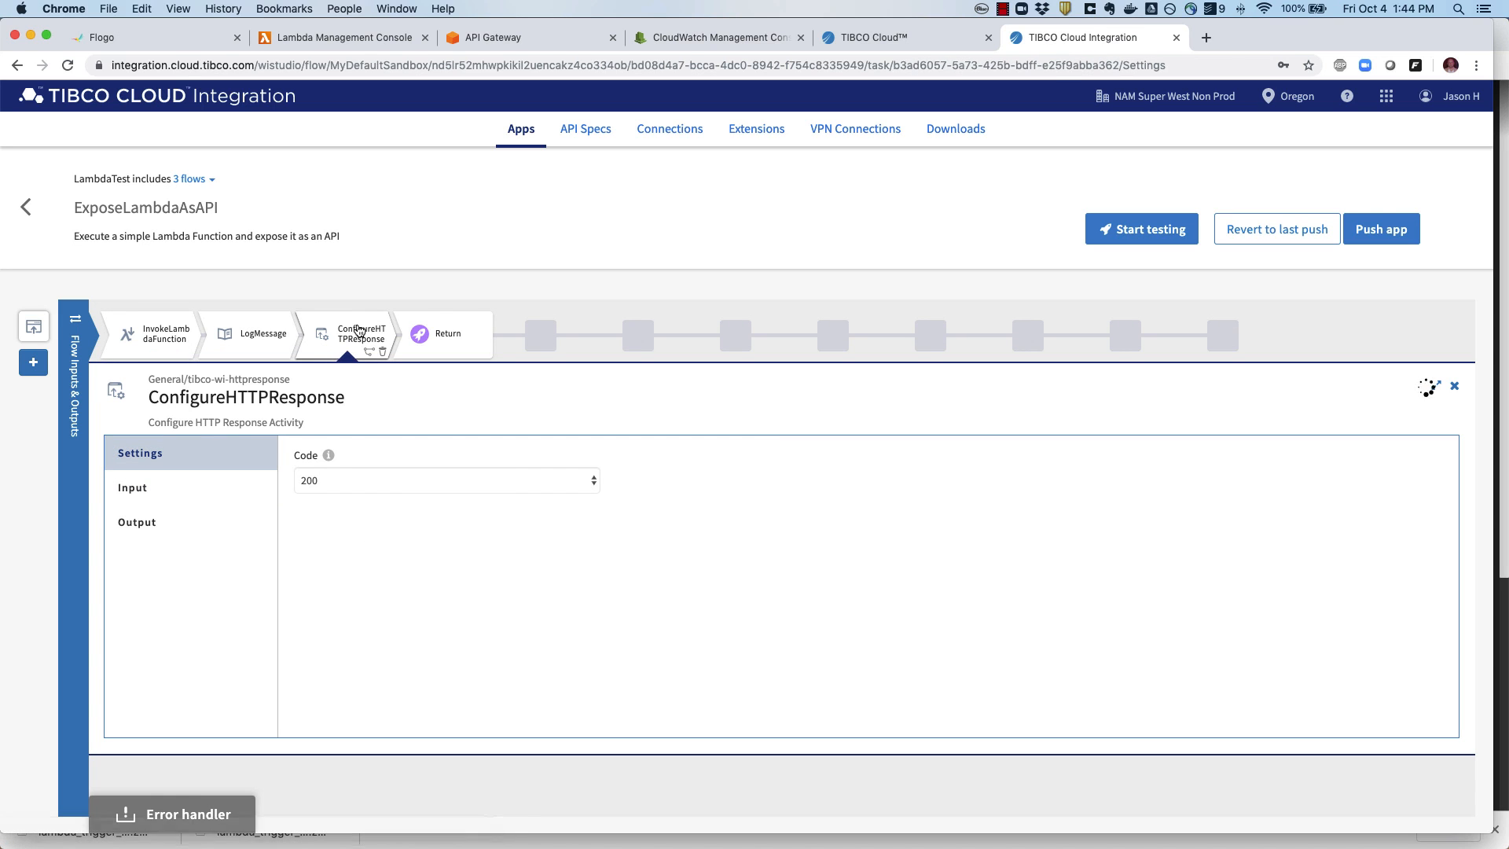
pyautogui.click(39, 333)
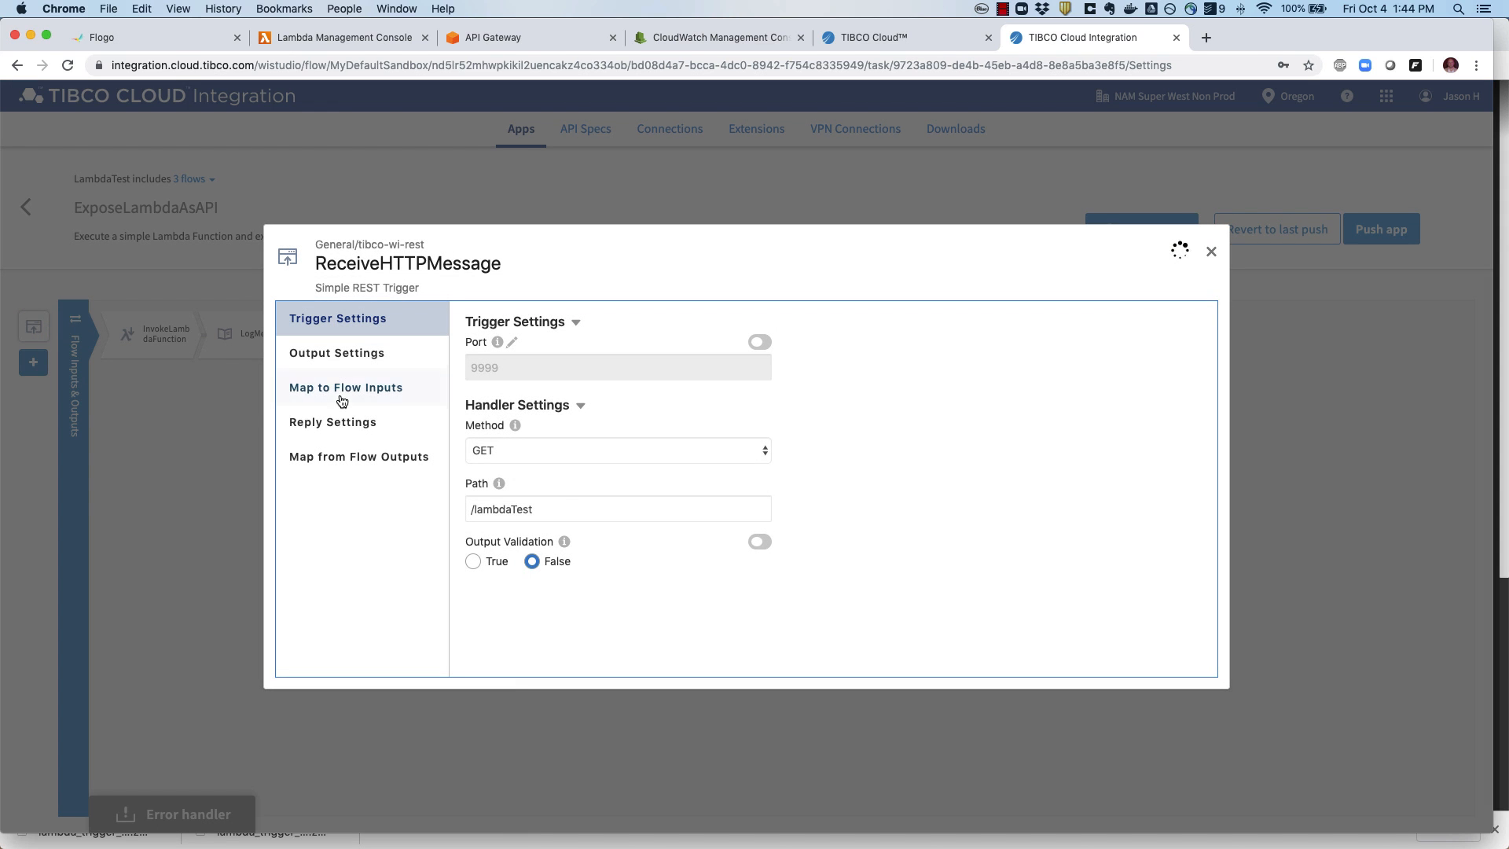
pyautogui.click(359, 390)
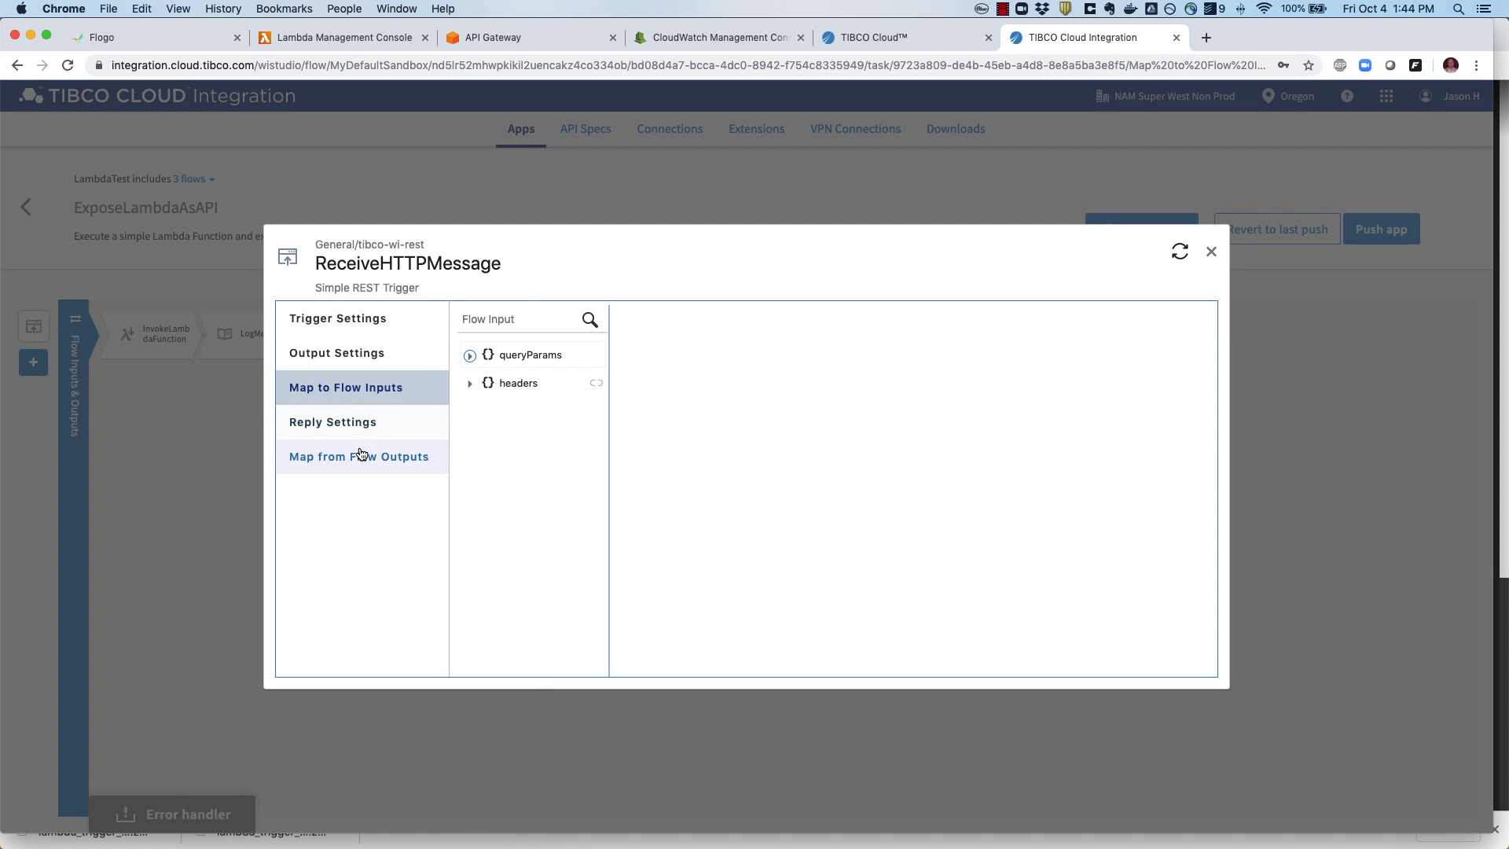
pyautogui.click(361, 426)
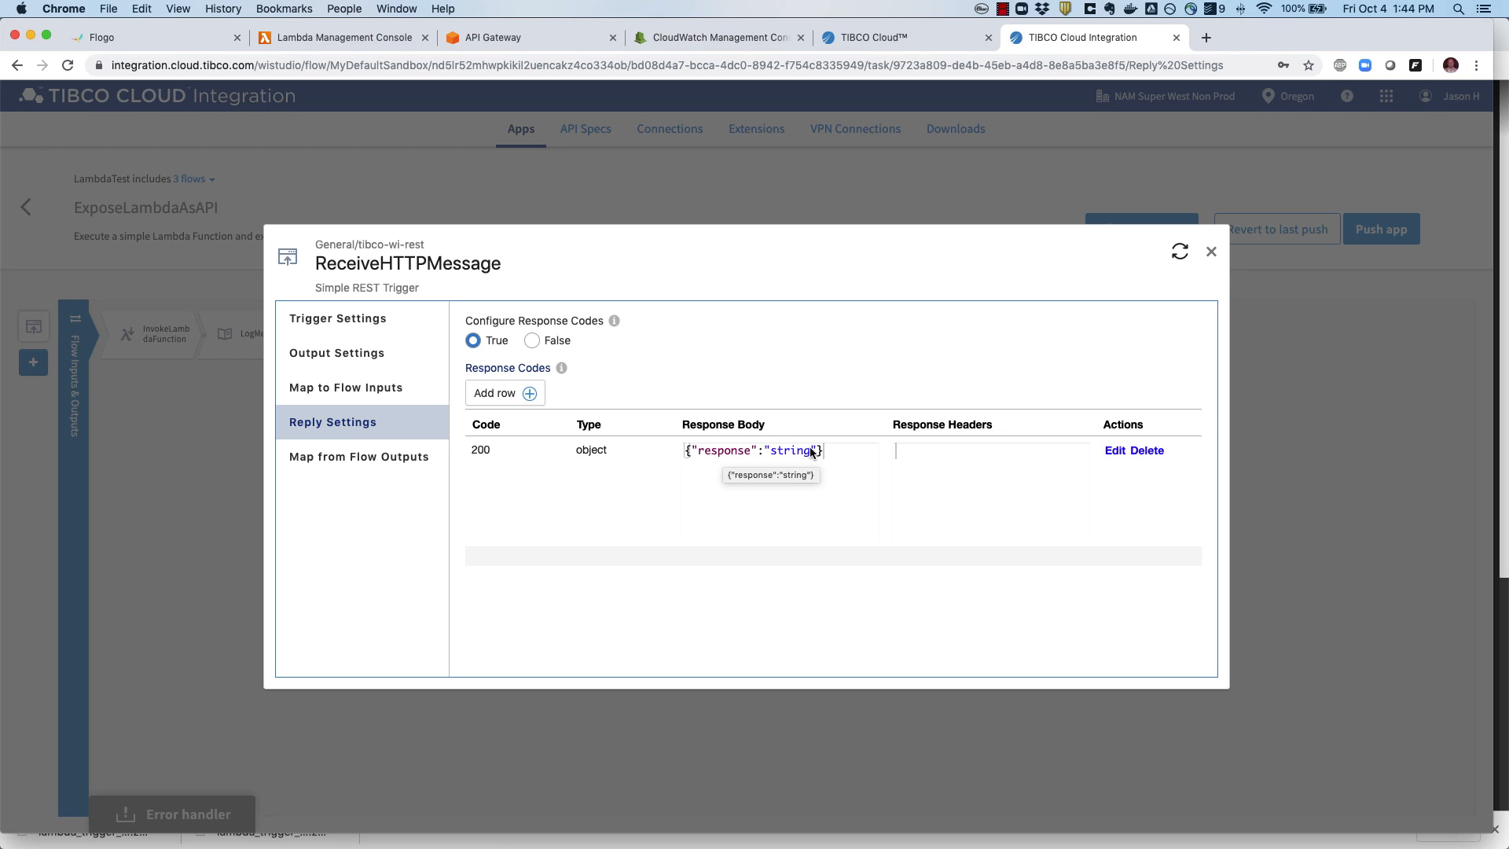
pyautogui.click(378, 38)
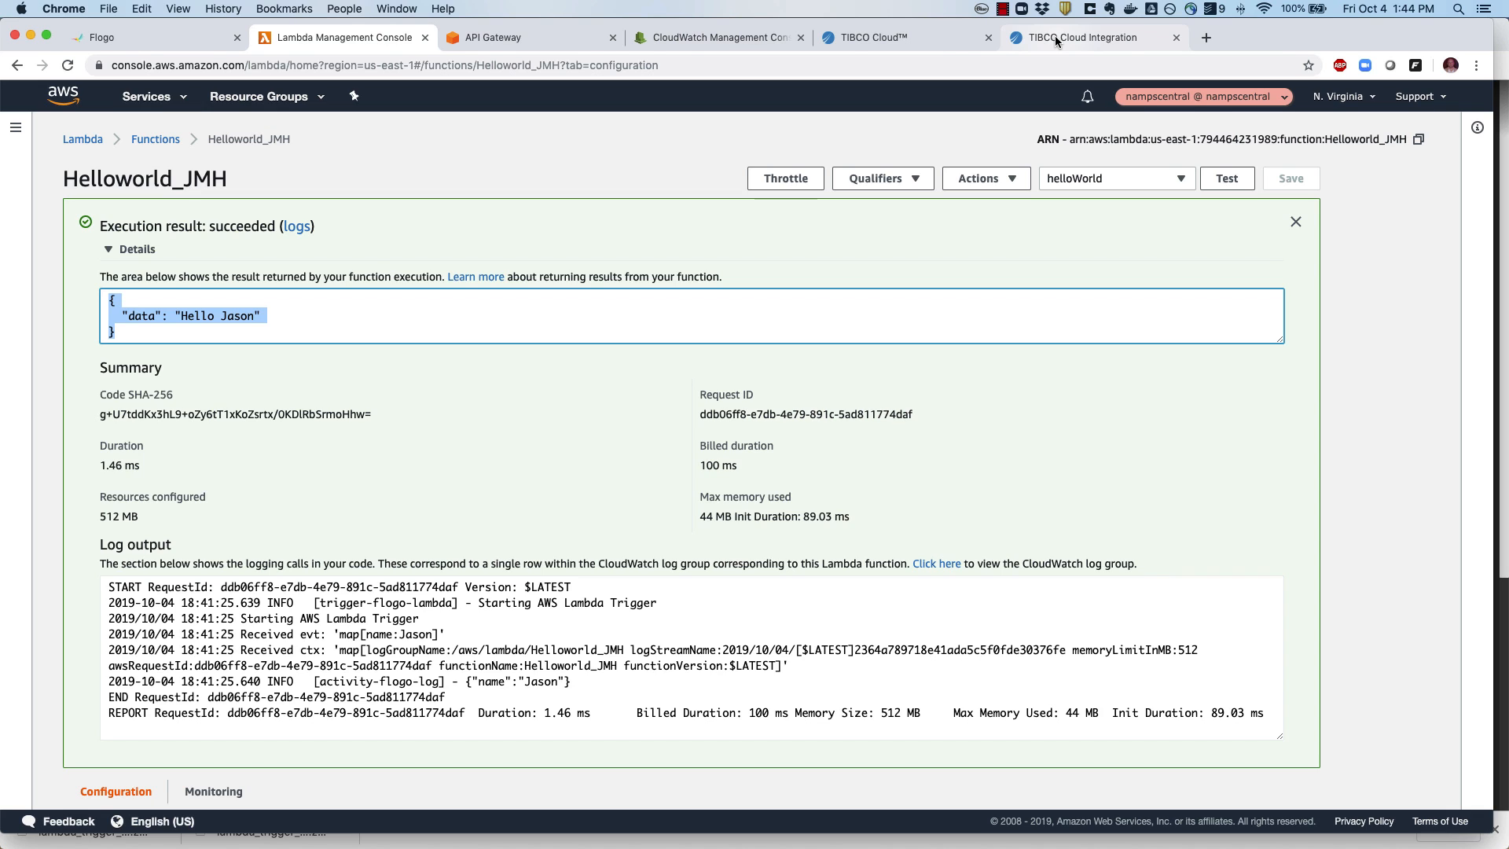
# Step: Back in TIBCO Cloud Integration, examine the ConfigureHTTPResponse response mapping with its upstream InvokeLambdaFunction result, and the Return activity's responseBody mapping
pyautogui.click(1054, 37)
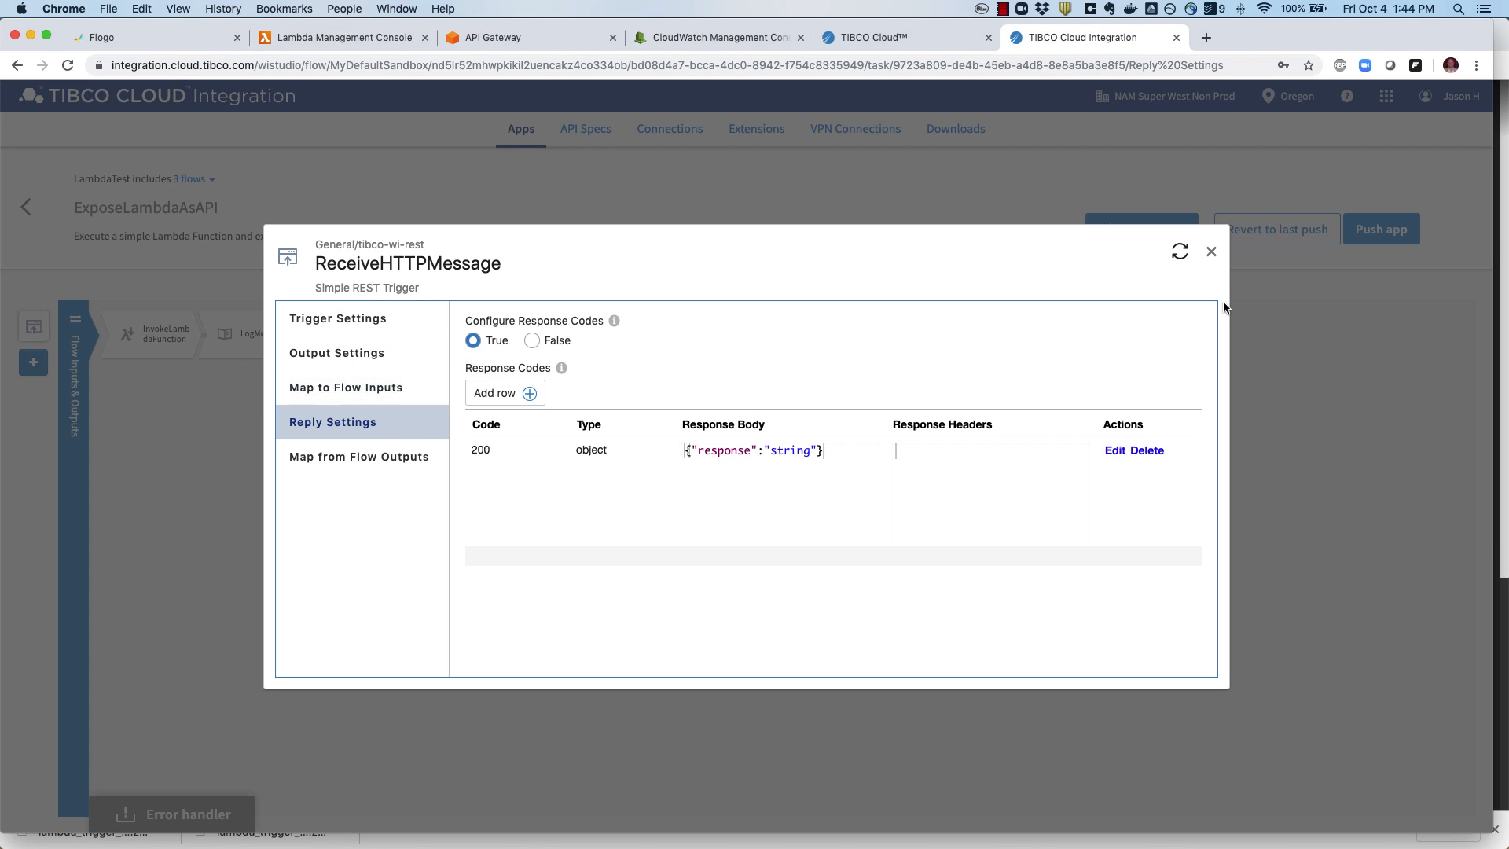
pyautogui.click(1212, 252)
pyautogui.click(353, 334)
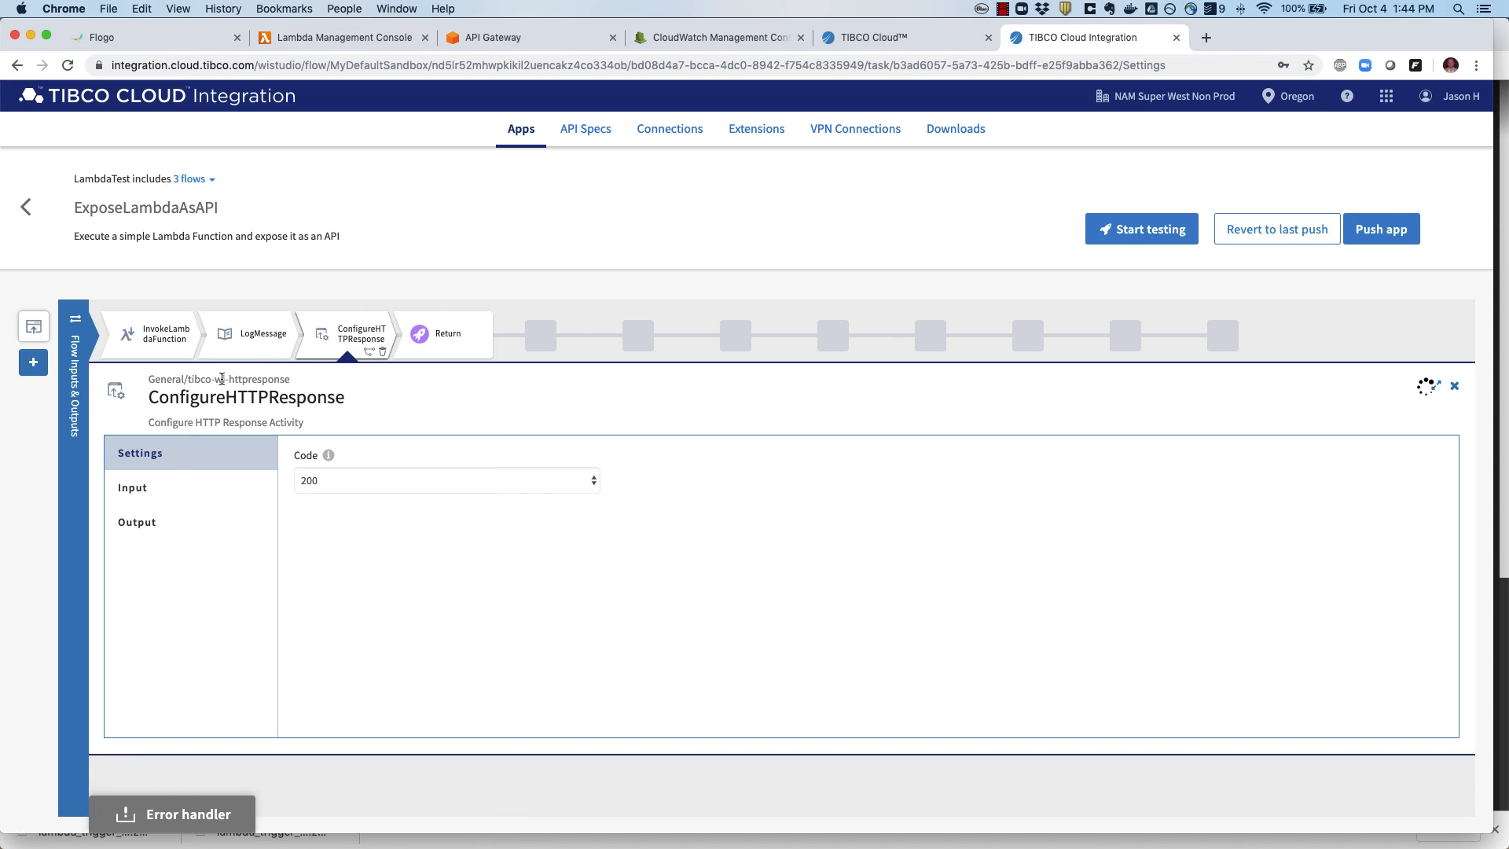
pyautogui.click(168, 489)
pyautogui.click(299, 489)
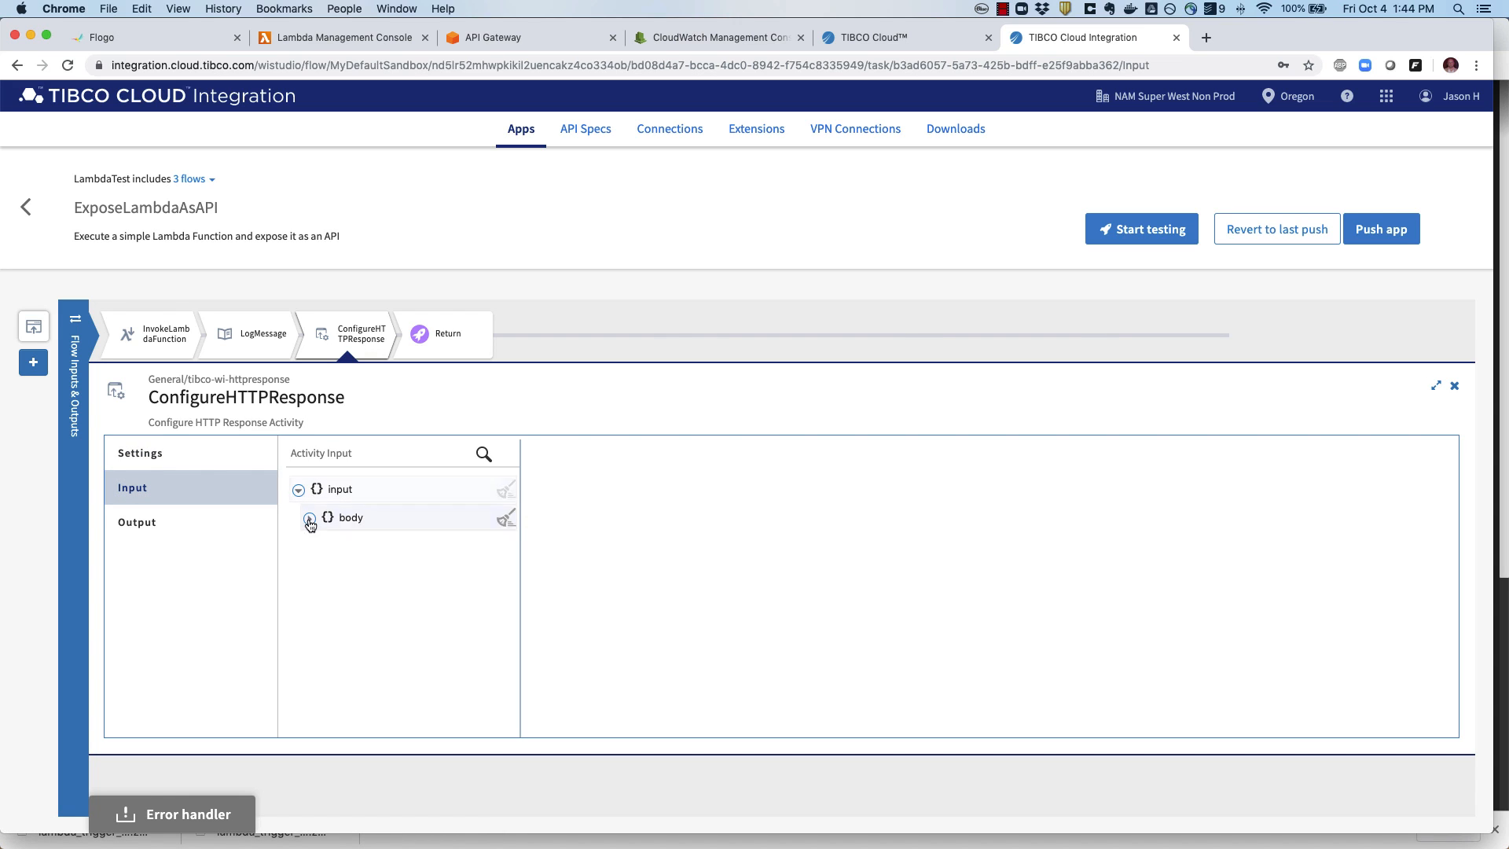
pyautogui.click(309, 520)
pyautogui.click(387, 552)
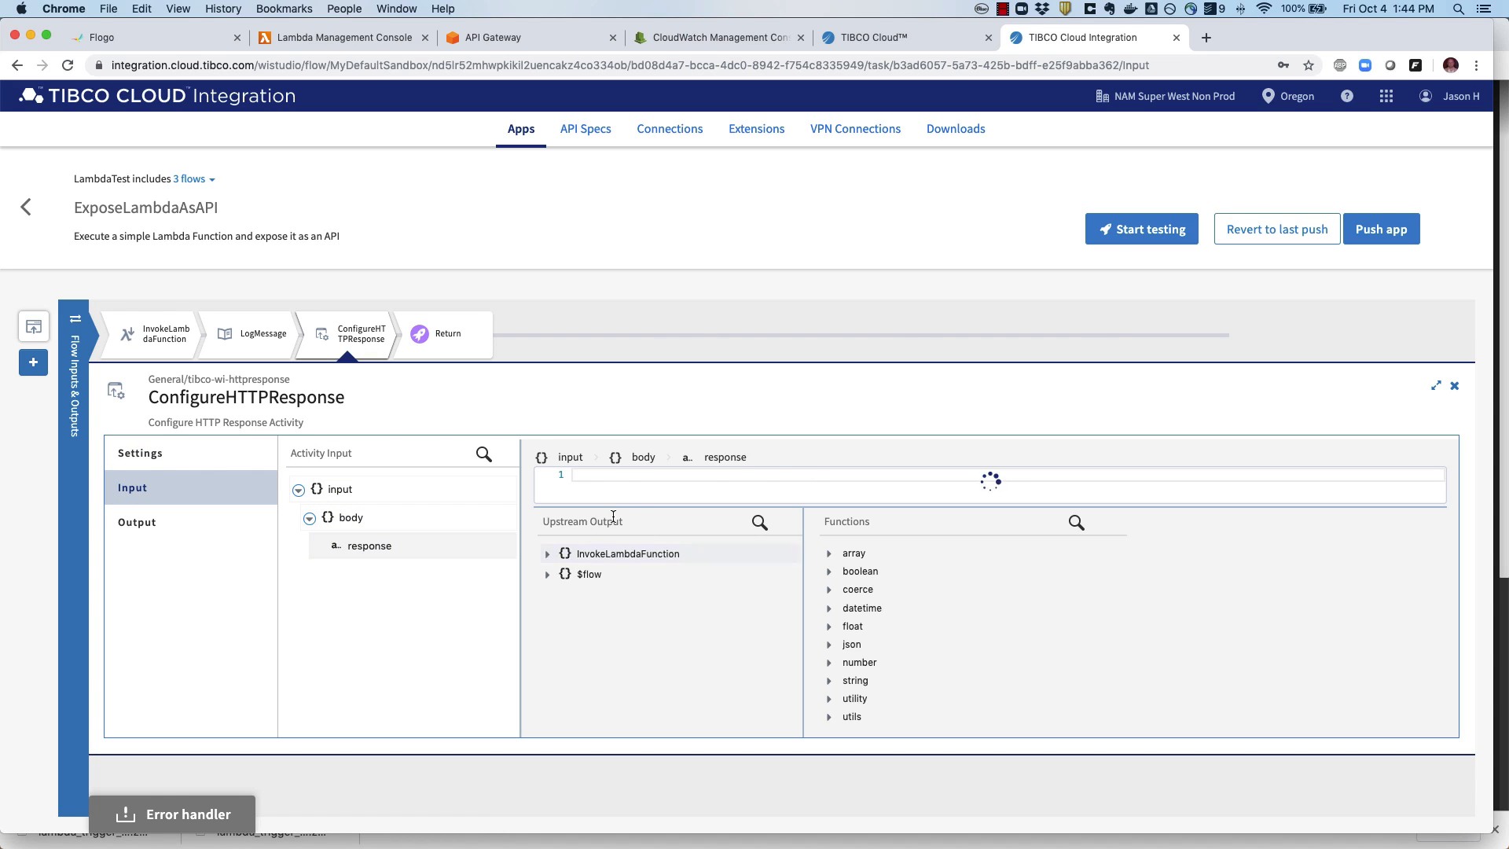
pyautogui.click(547, 553)
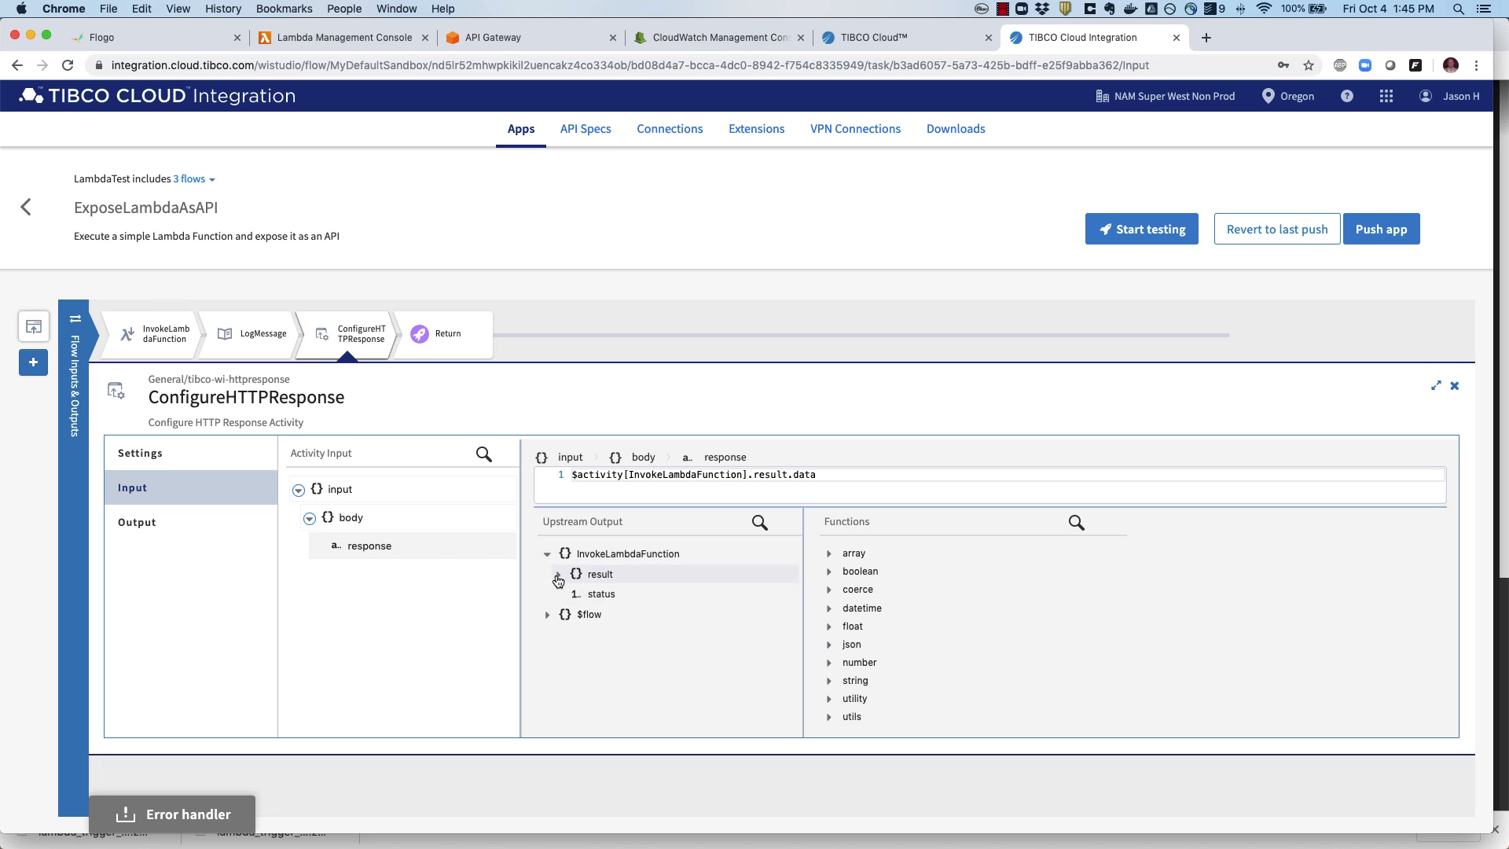
pyautogui.click(558, 578)
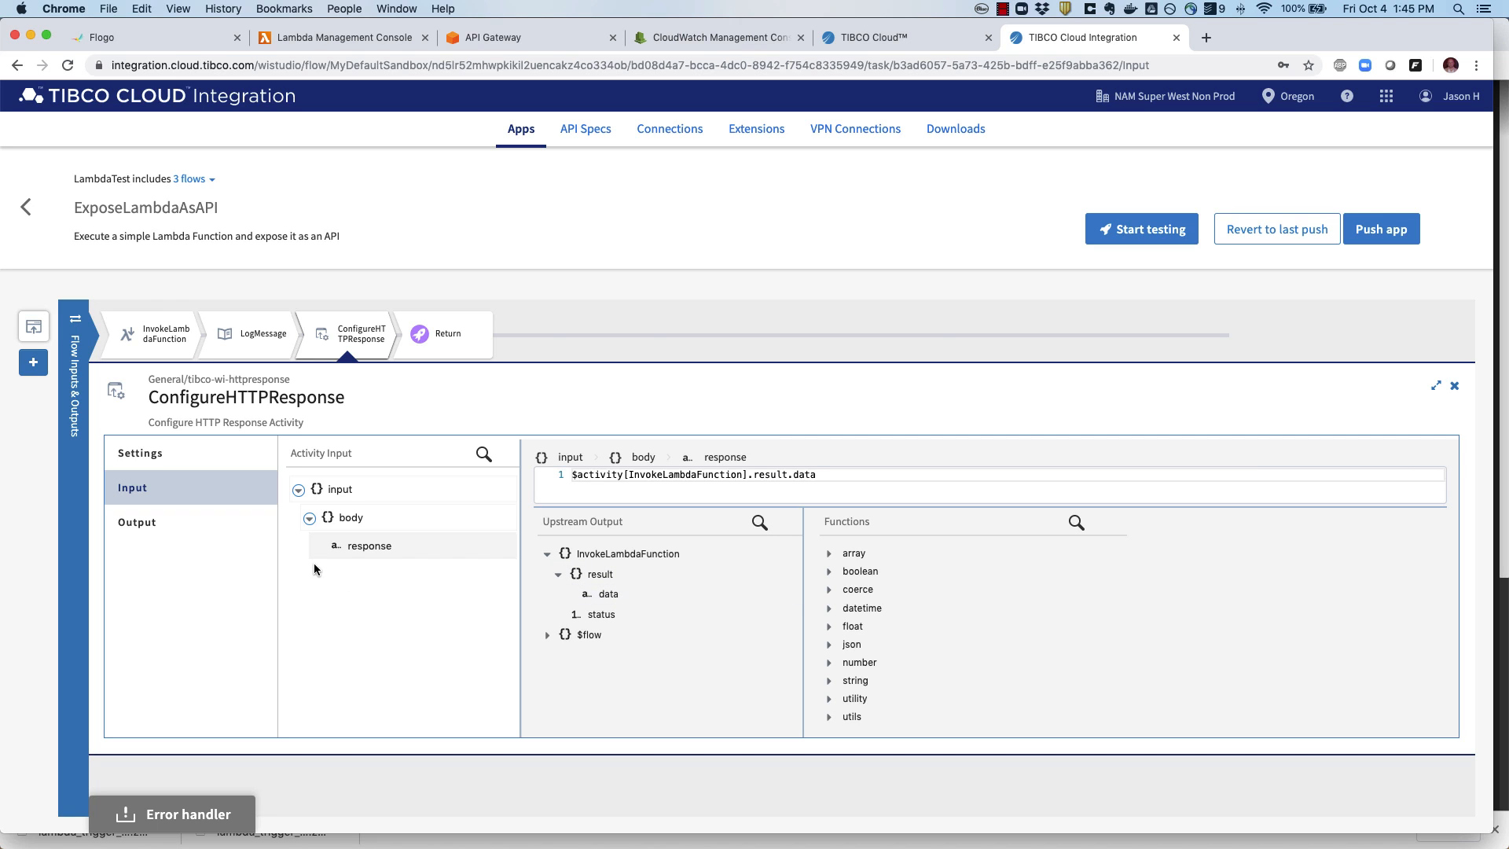
pyautogui.click(416, 335)
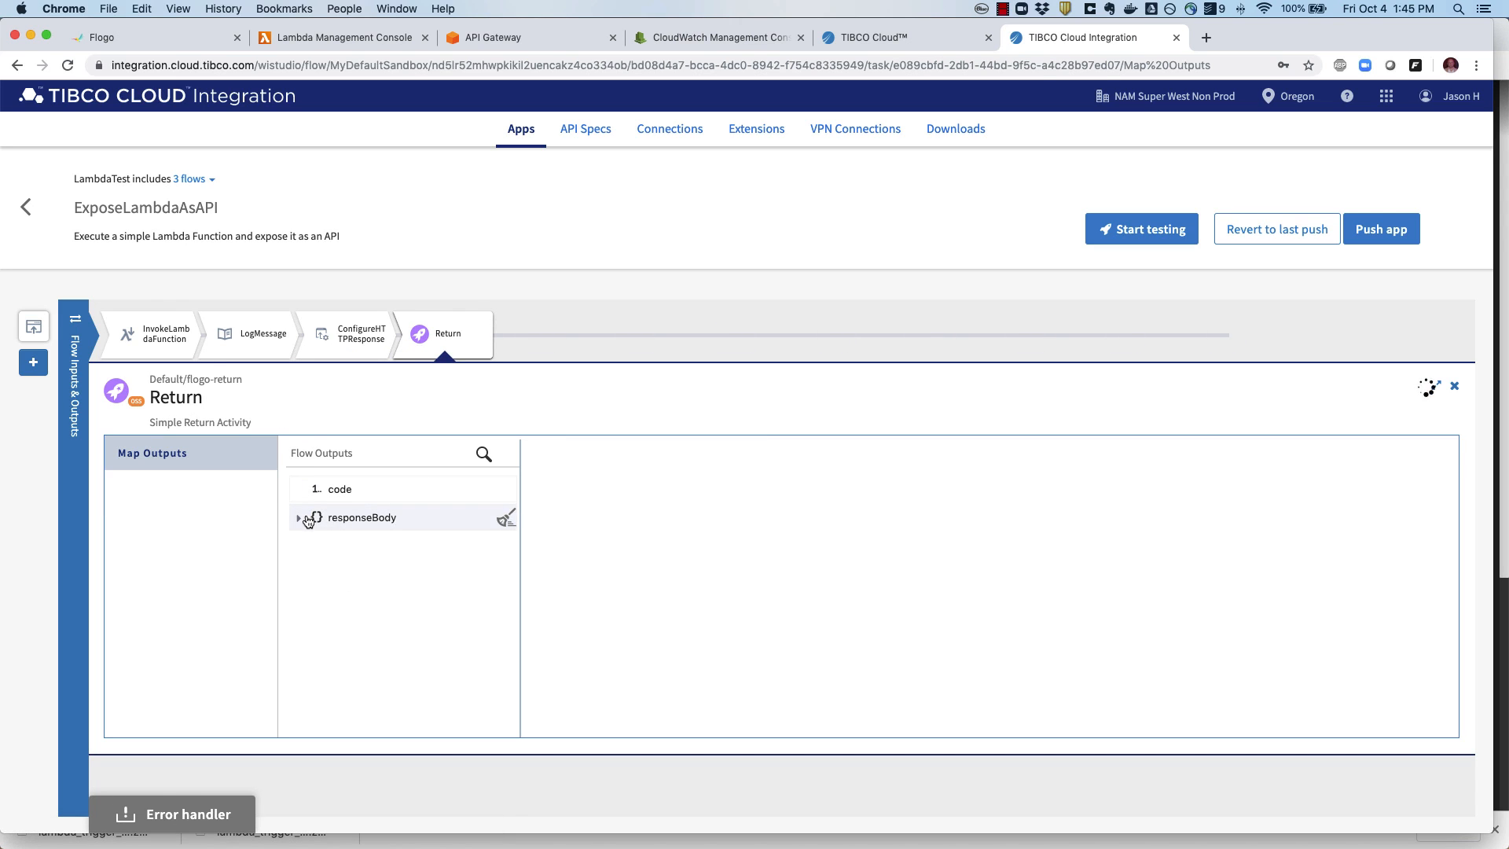
pyautogui.click(501, 517)
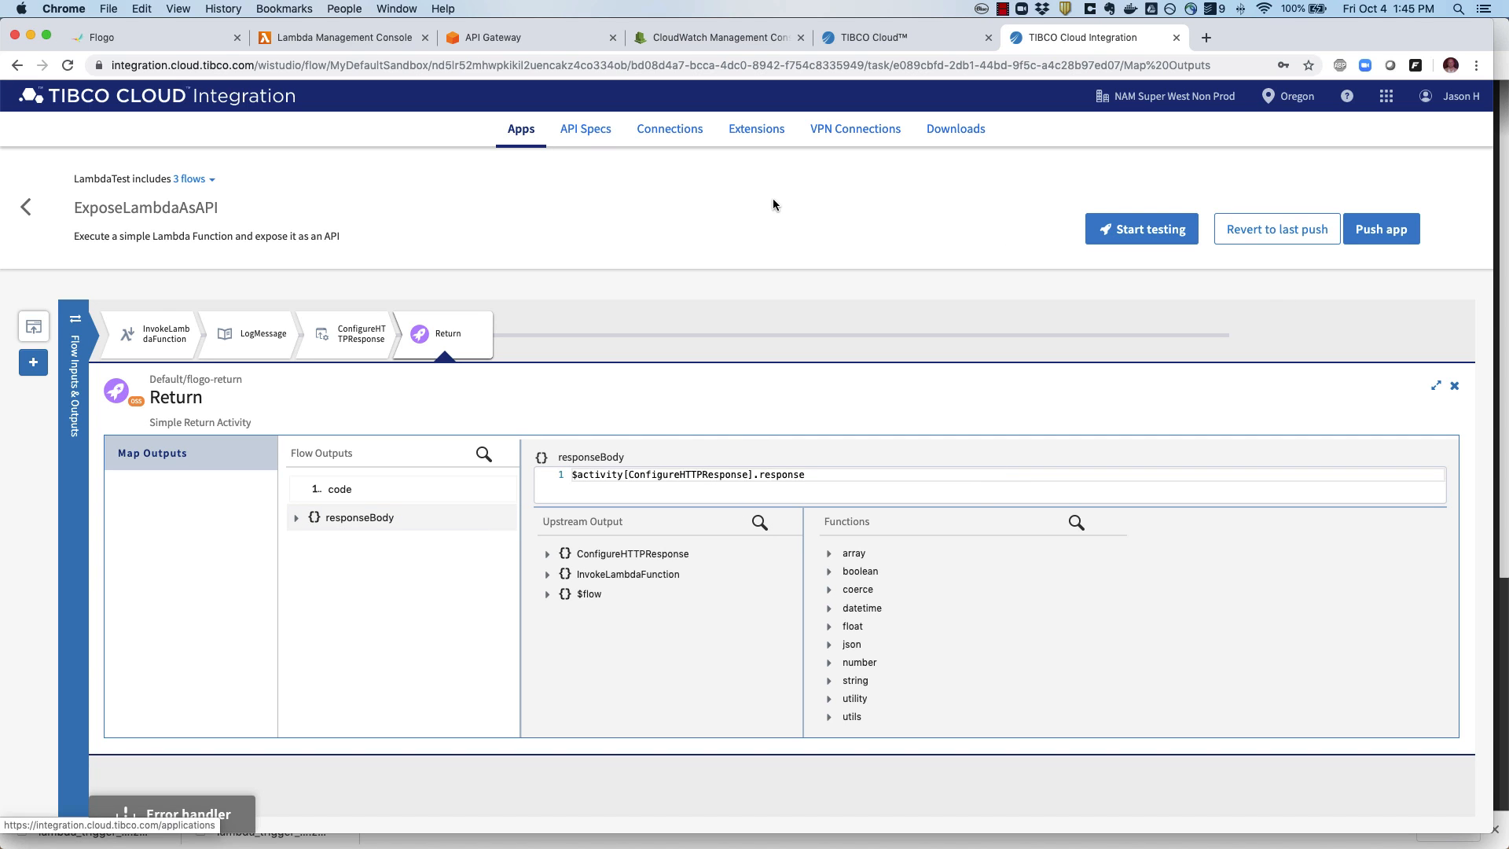
# Step: Return to the LambdaTest app and open the API tester for its endpoint
pyautogui.click(28, 205)
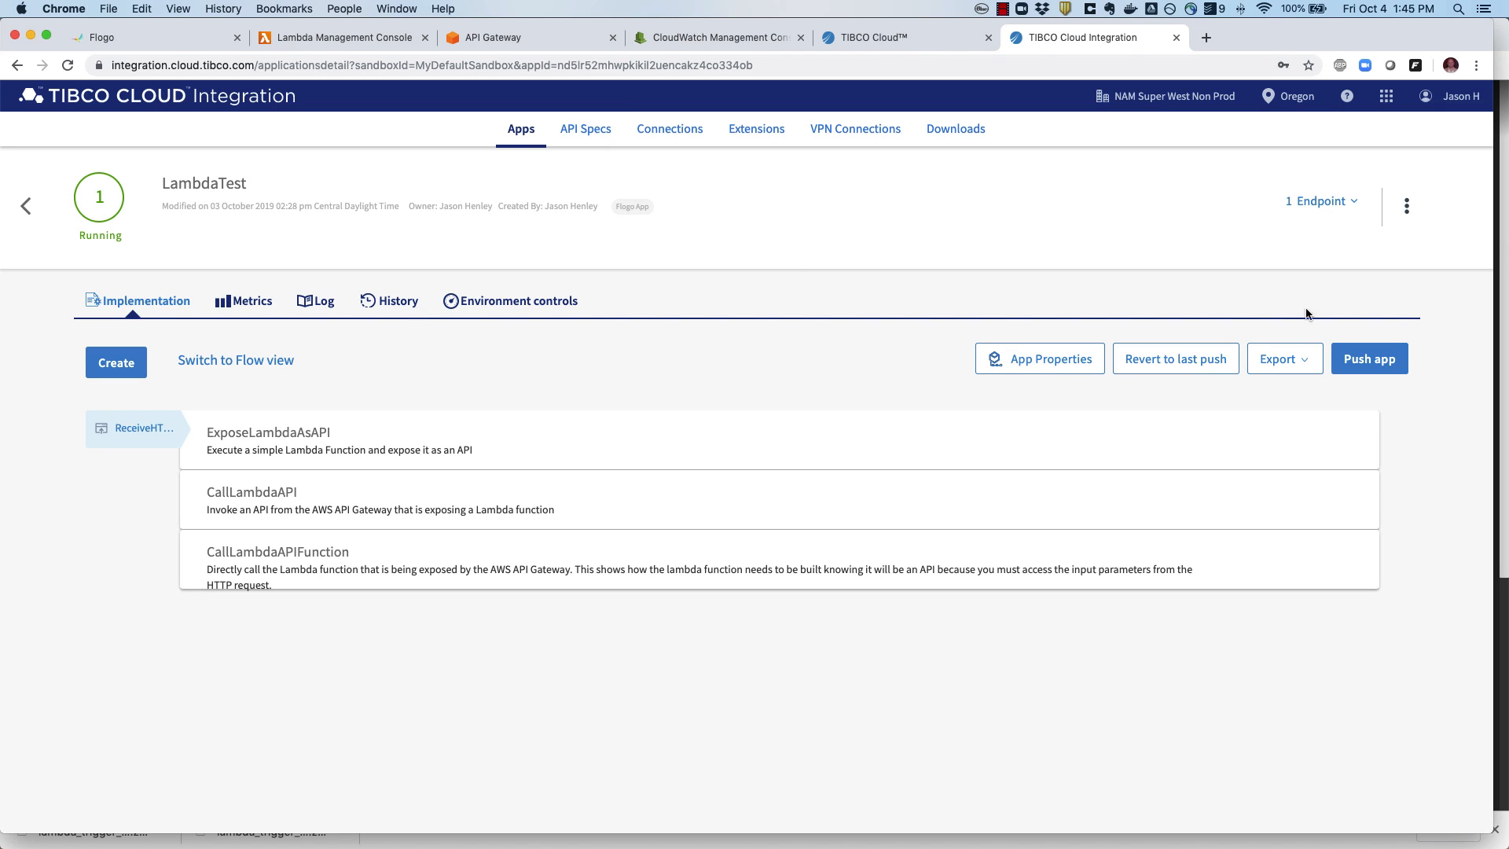
pyautogui.click(1350, 202)
pyautogui.click(1297, 262)
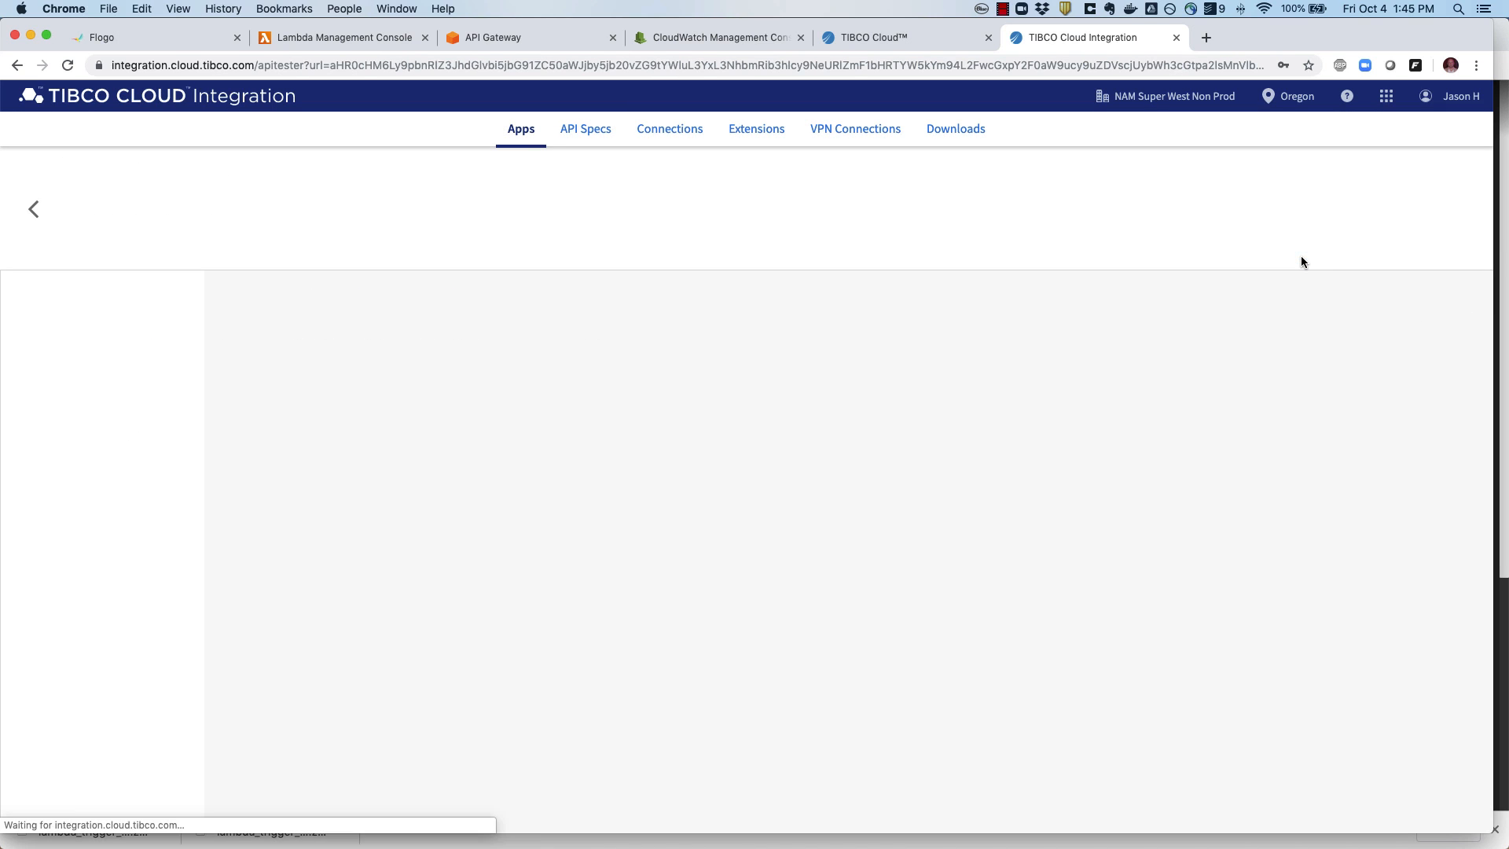
# Step: Test the GET /lambdaTest resource with the name parameter set to Youtube and review the response
pyautogui.scroll(-2, 395, 421)
pyautogui.scroll(-2, 395, 421)
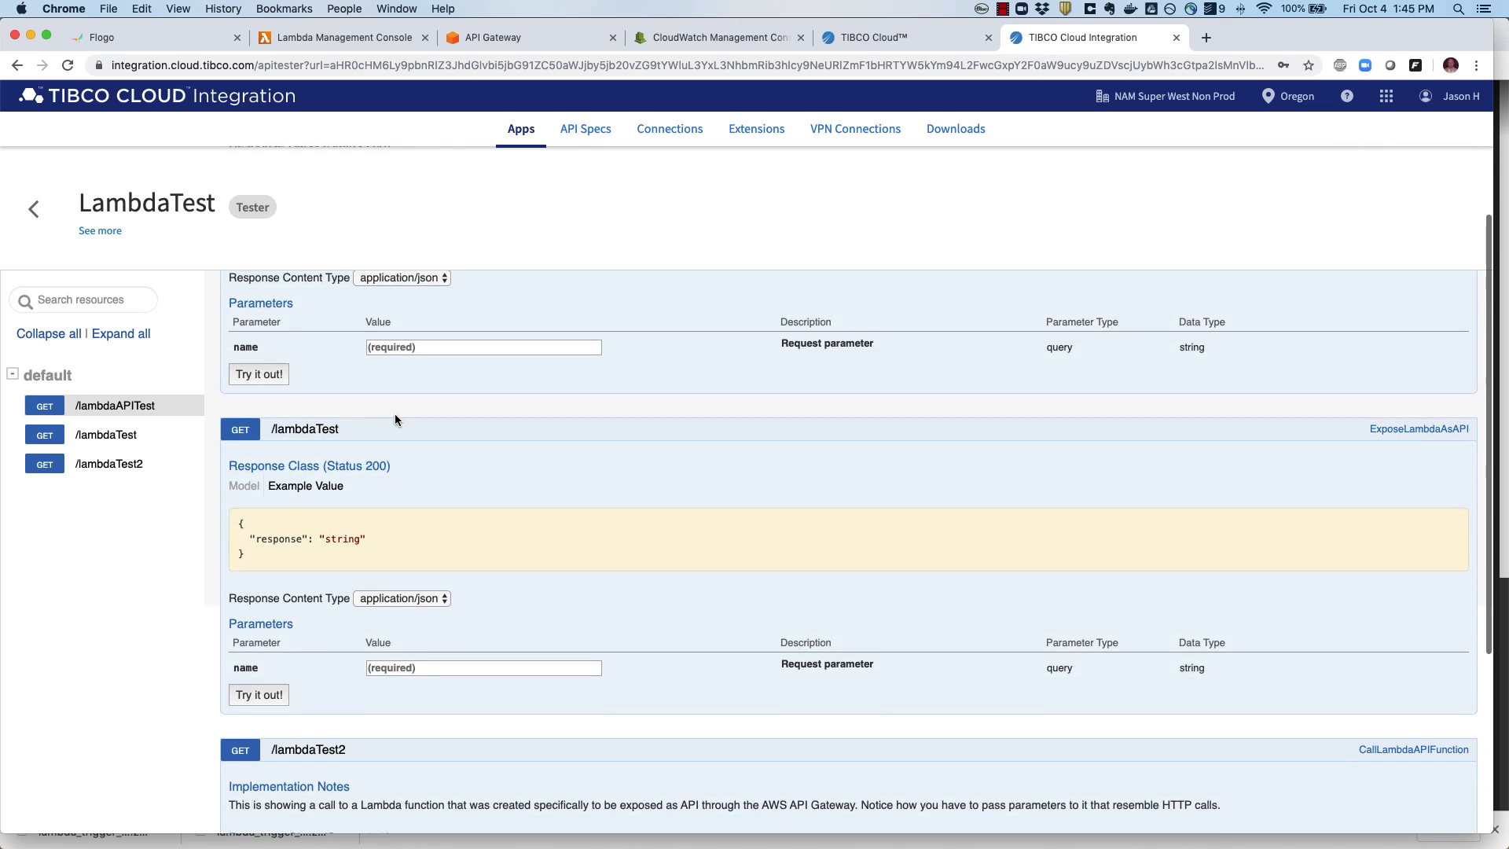
pyautogui.click(467, 660)
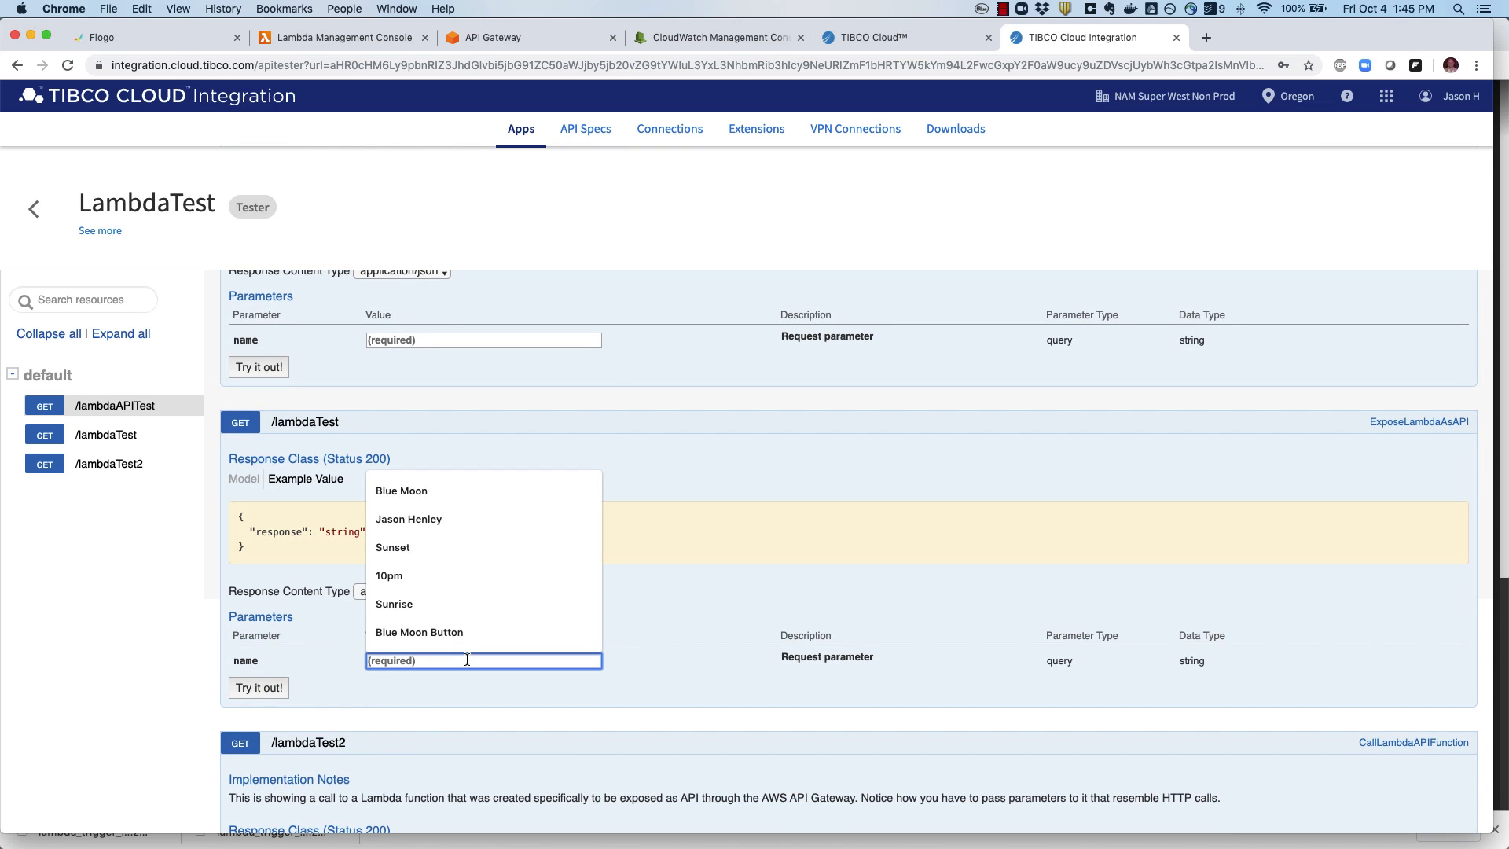
pyautogui.write('Youtube')
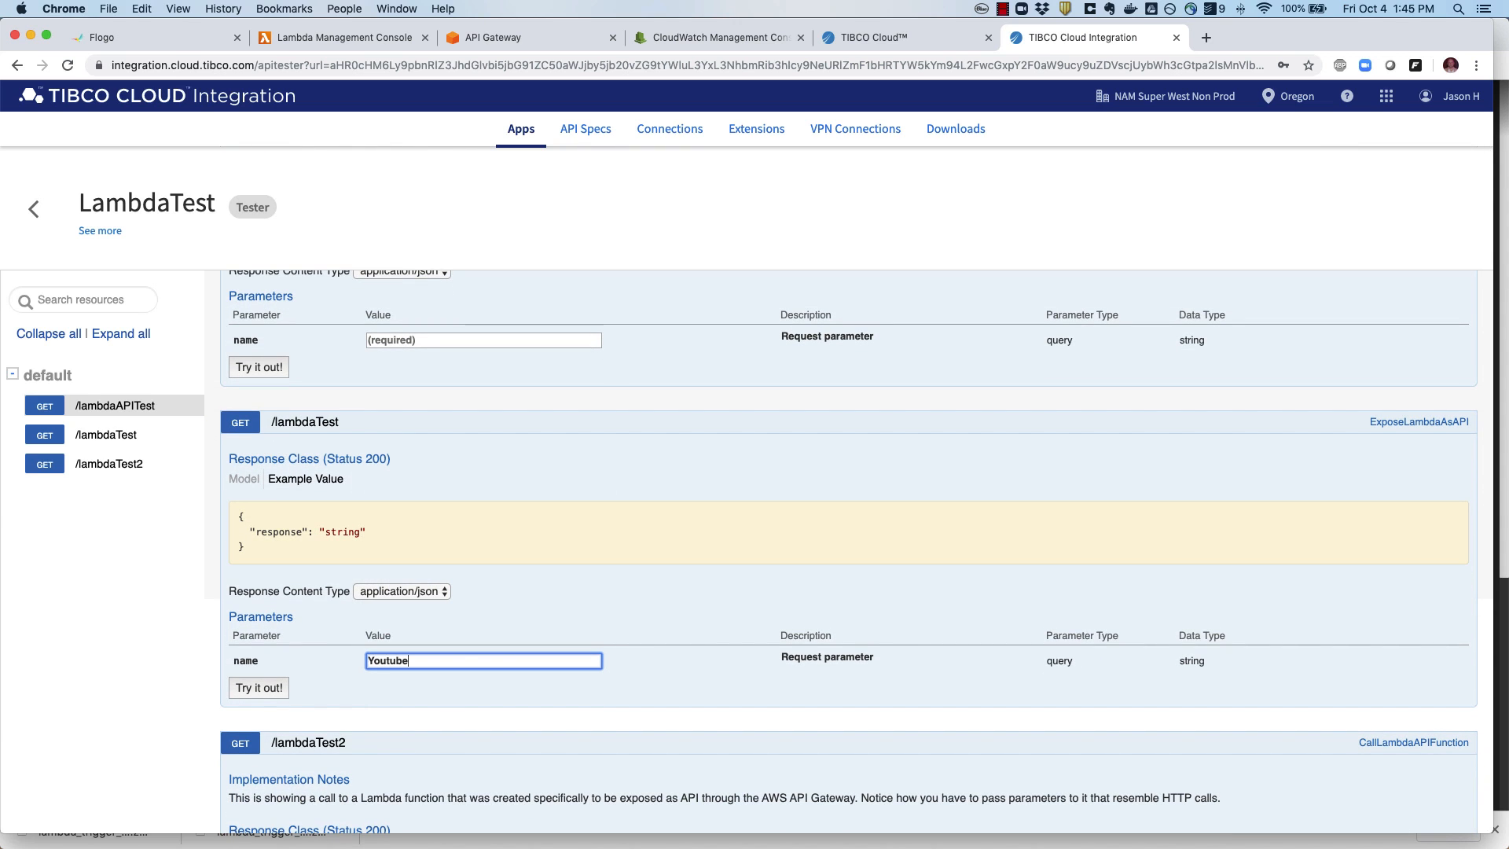
pyautogui.click(260, 688)
pyautogui.scroll(-2, 644, 658)
pyautogui.scroll(-5, 645, 659)
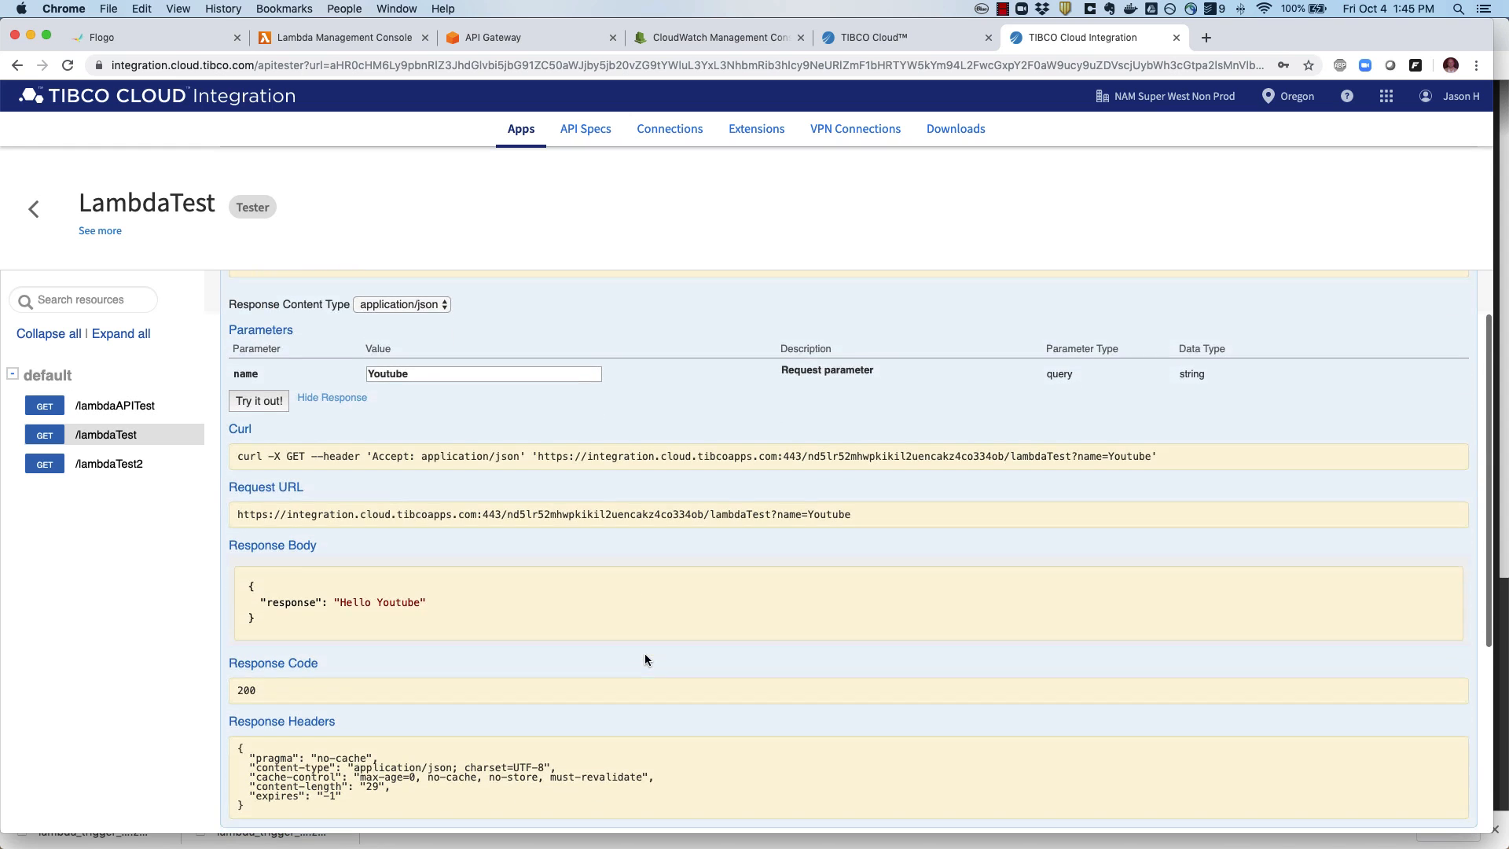
pyautogui.scroll(-2, 695, 602)
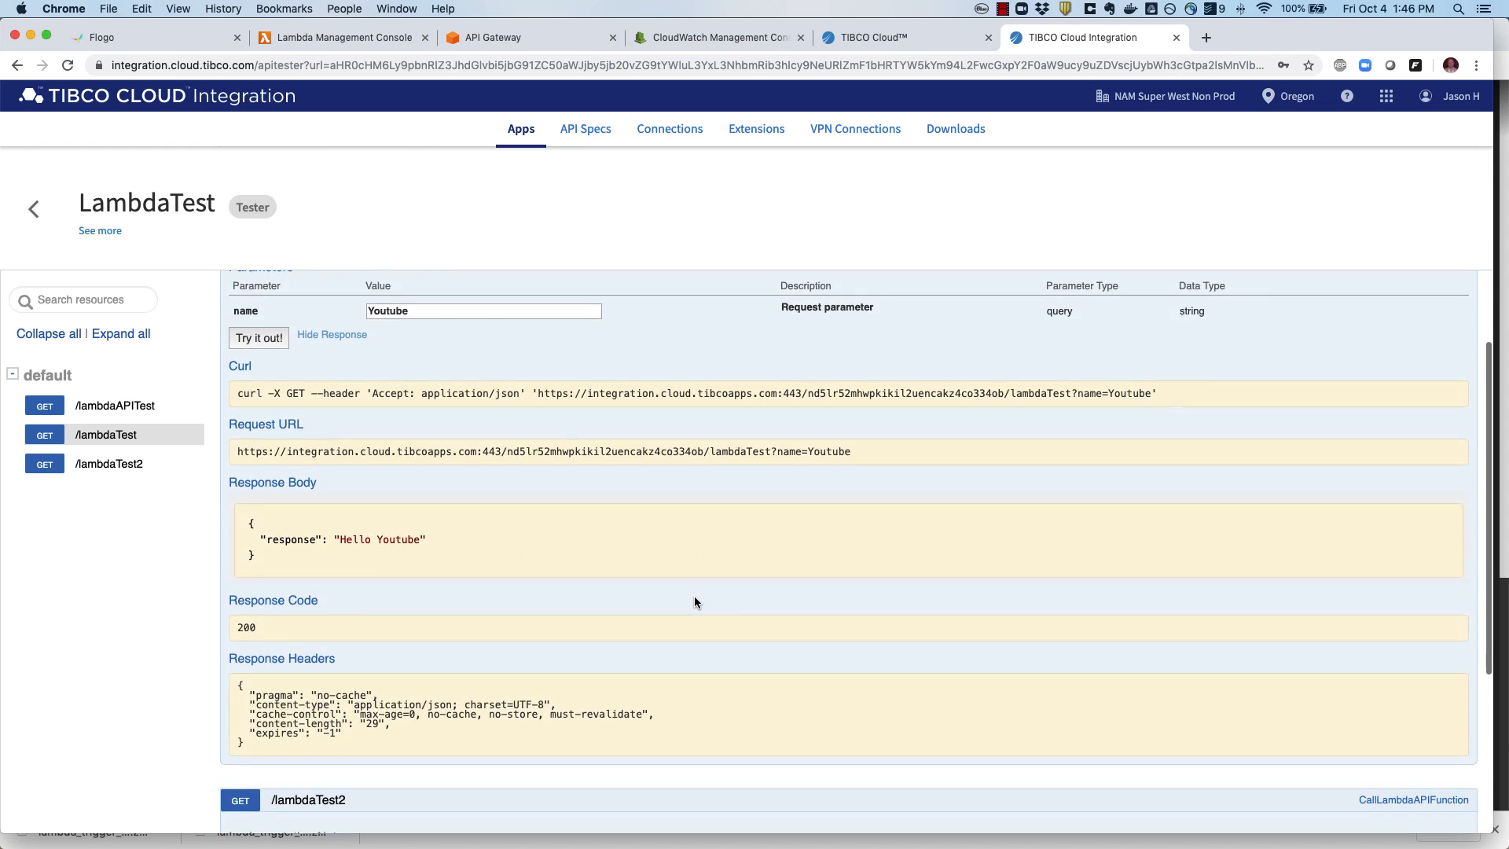
pyautogui.scroll(2, 695, 603)
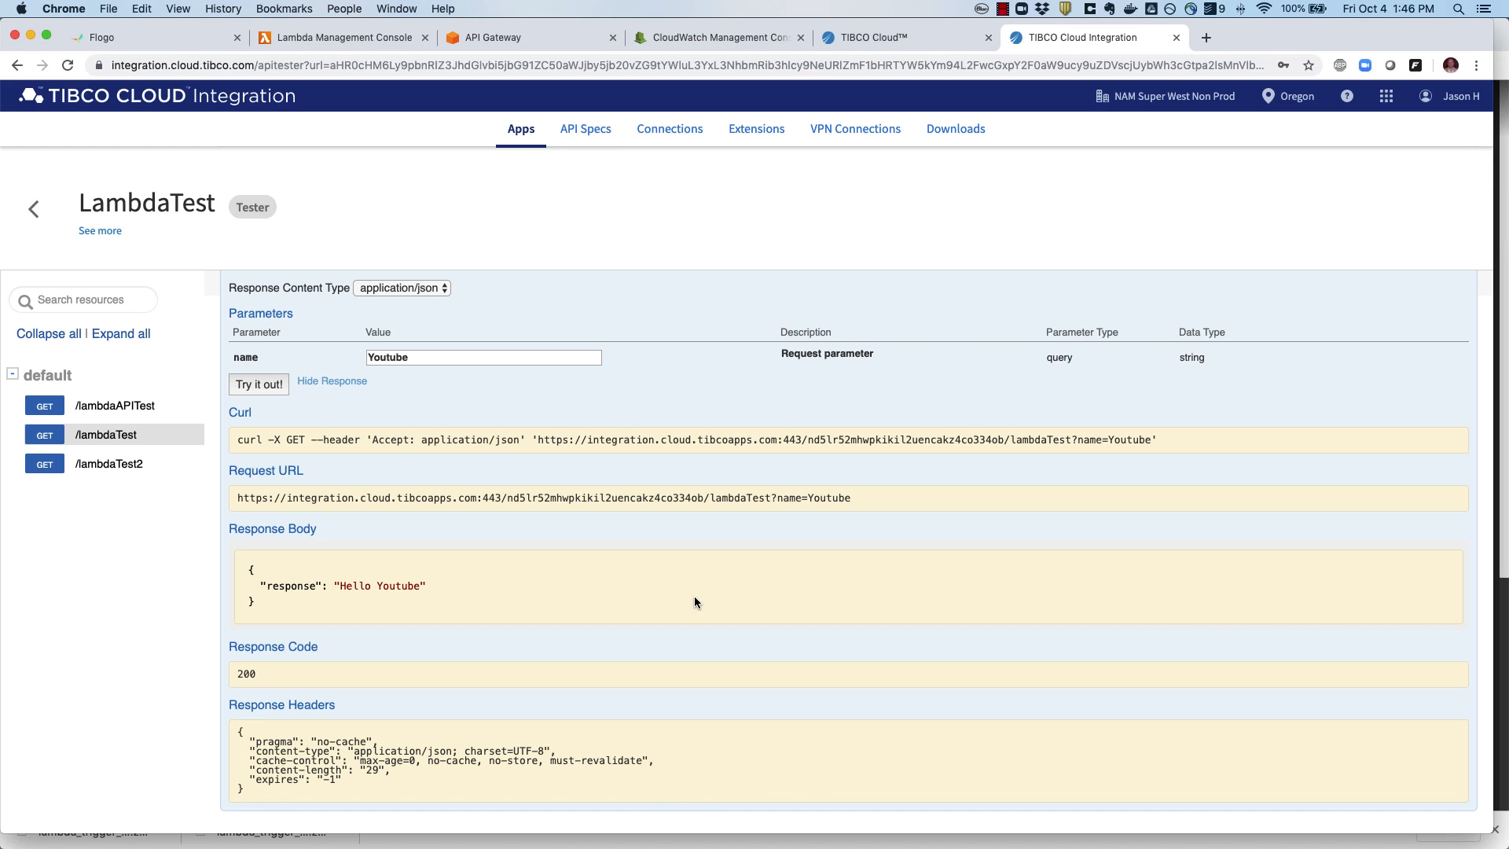
# Step: Leave the API tester and reopen the ExposeLambdaAsAPI flow of the LambdaTest app
pyautogui.click(34, 209)
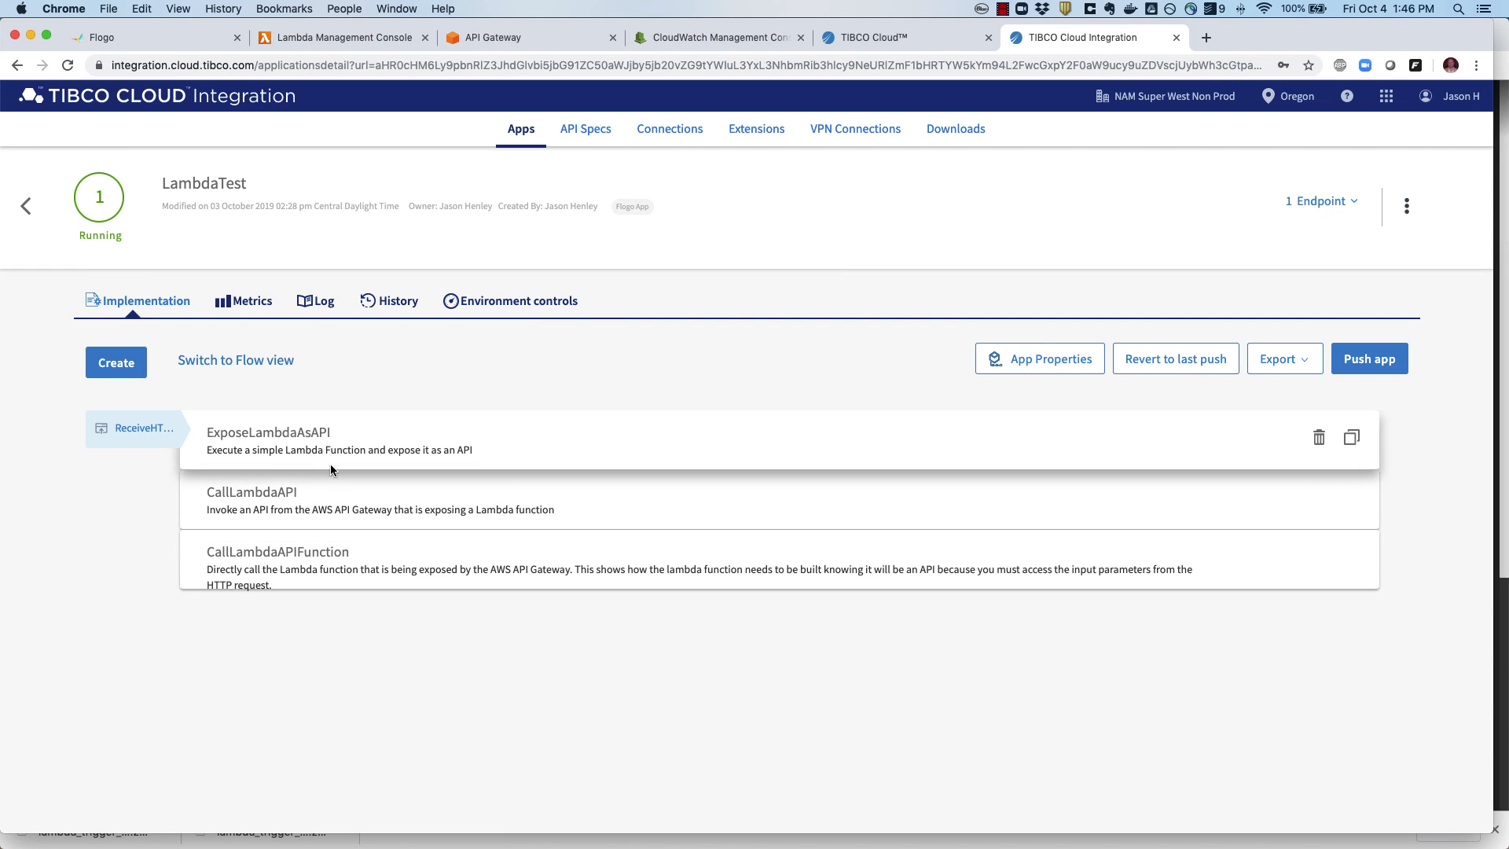
pyautogui.click(280, 434)
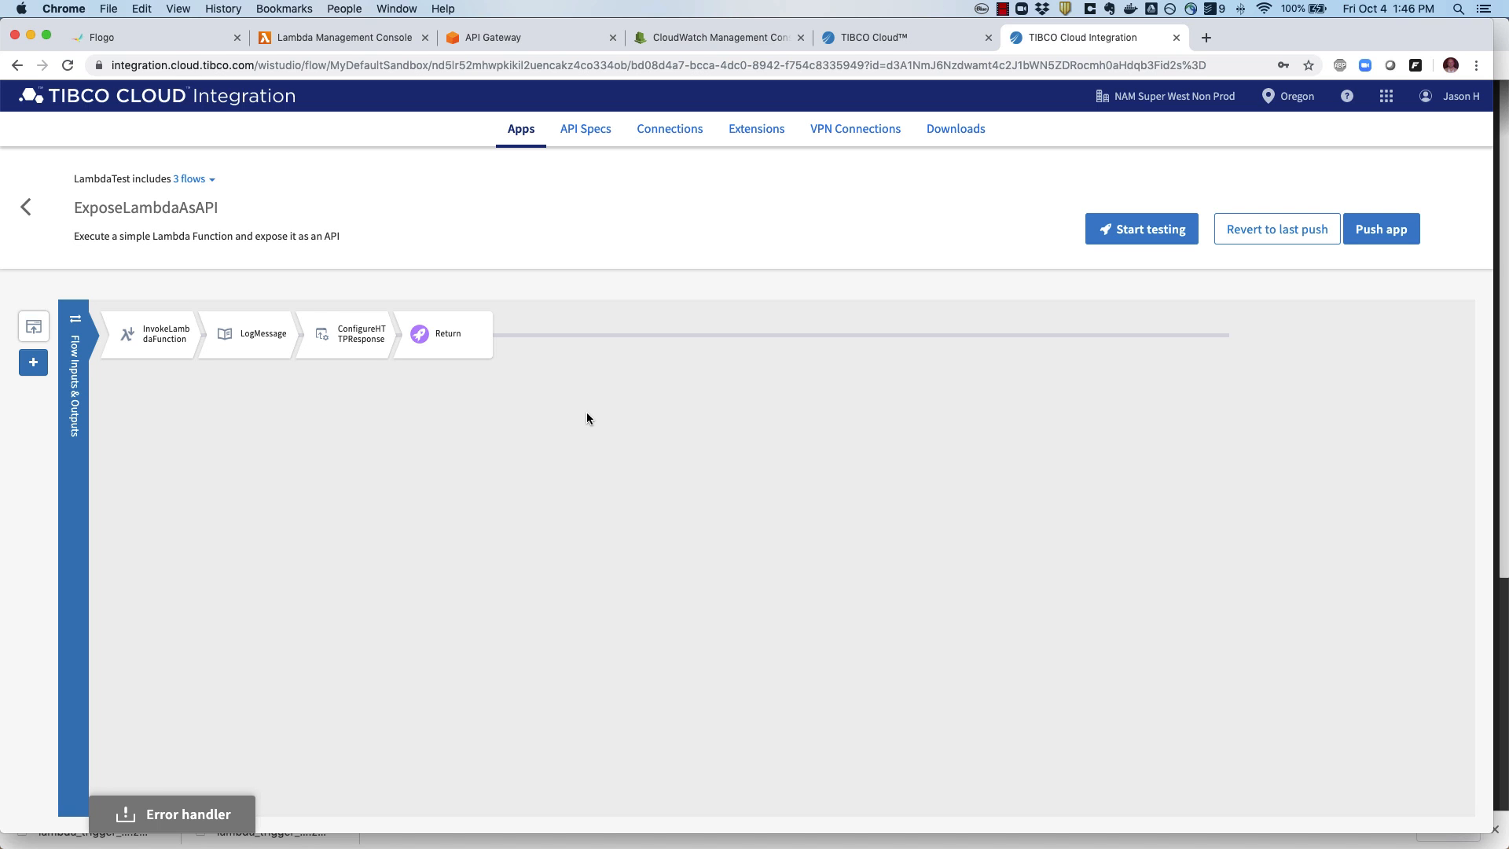
# Step: Switch to the AWS Lambda console, filter the functions by the keyword HelloWorld and open HelloWorld_API_JMH
pyautogui.click(338, 38)
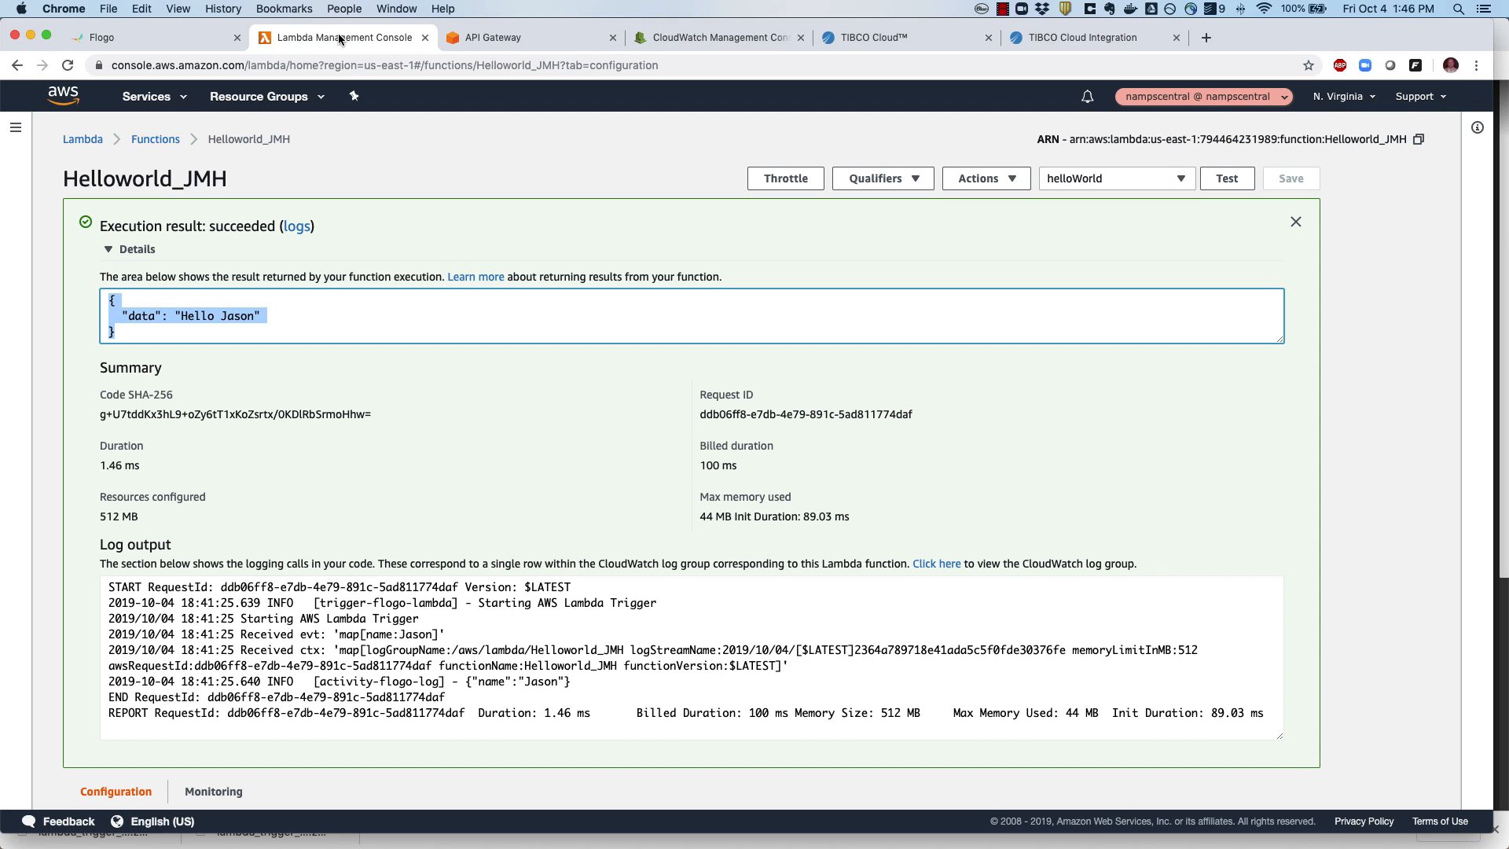
pyautogui.click(156, 139)
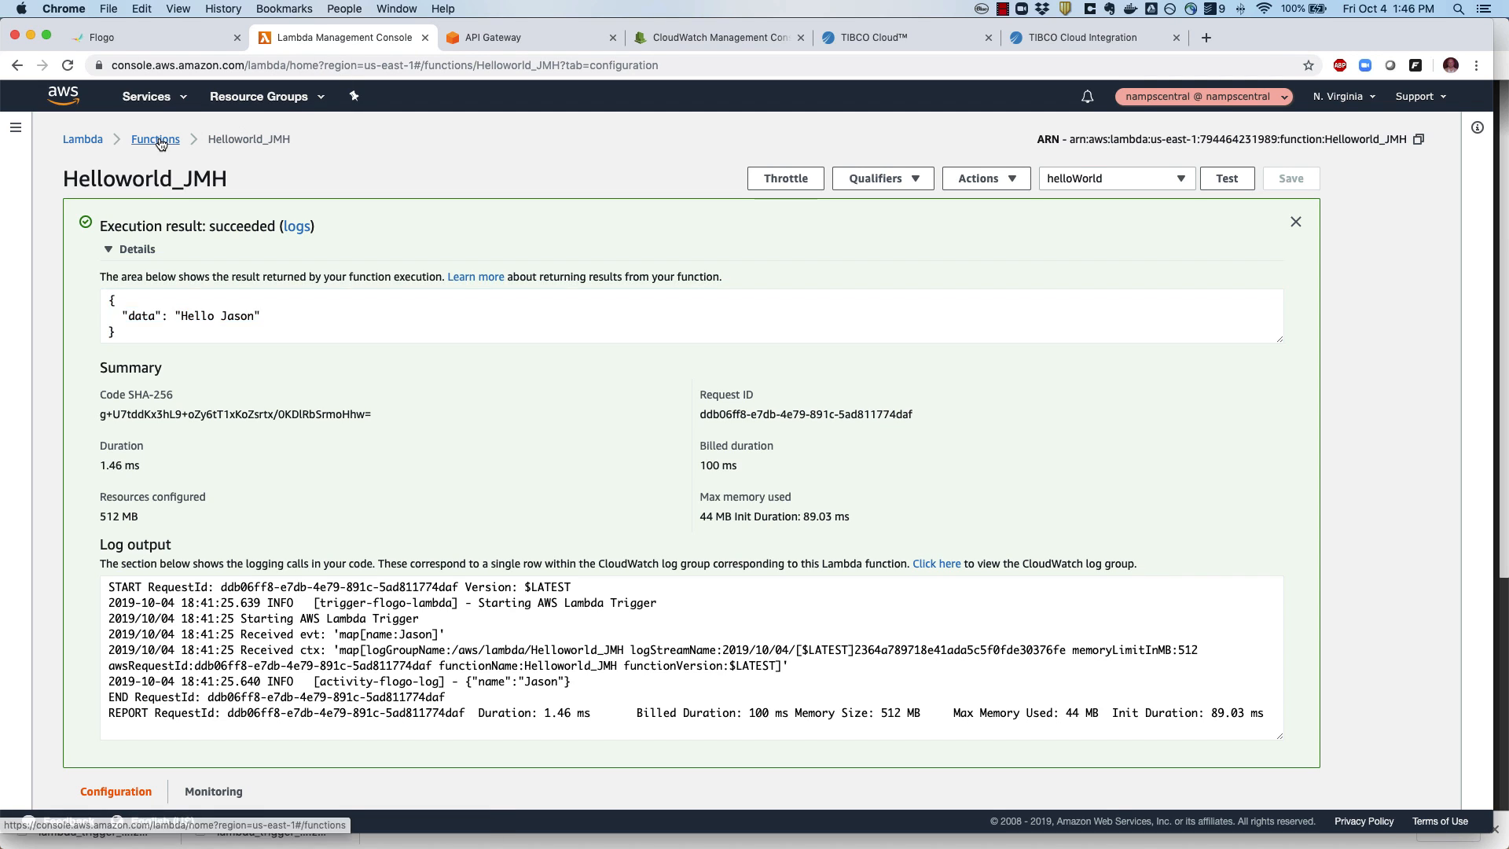
pyautogui.click(296, 214)
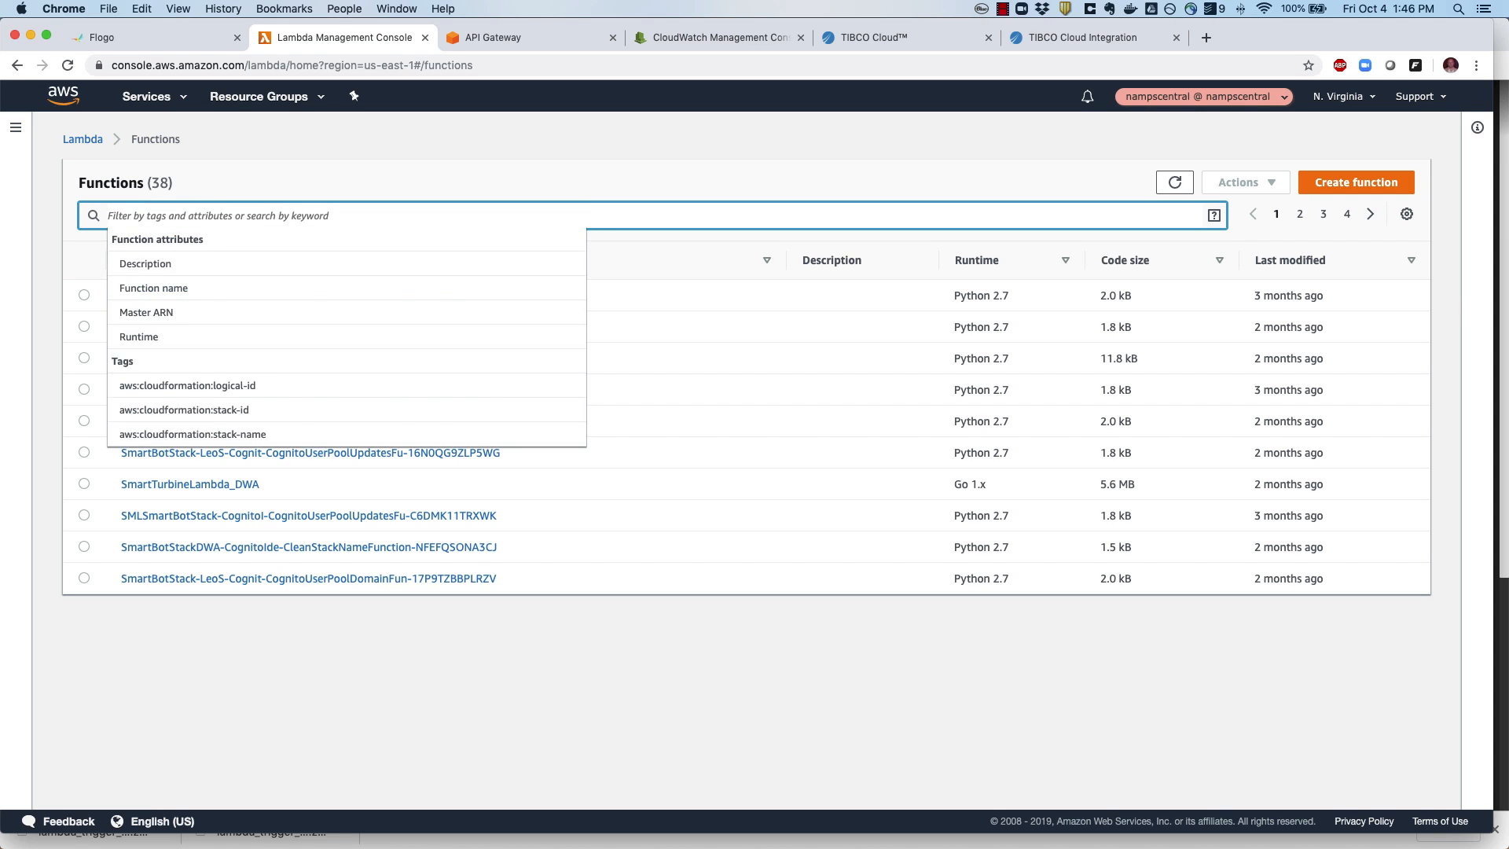
pyautogui.write('Hello')
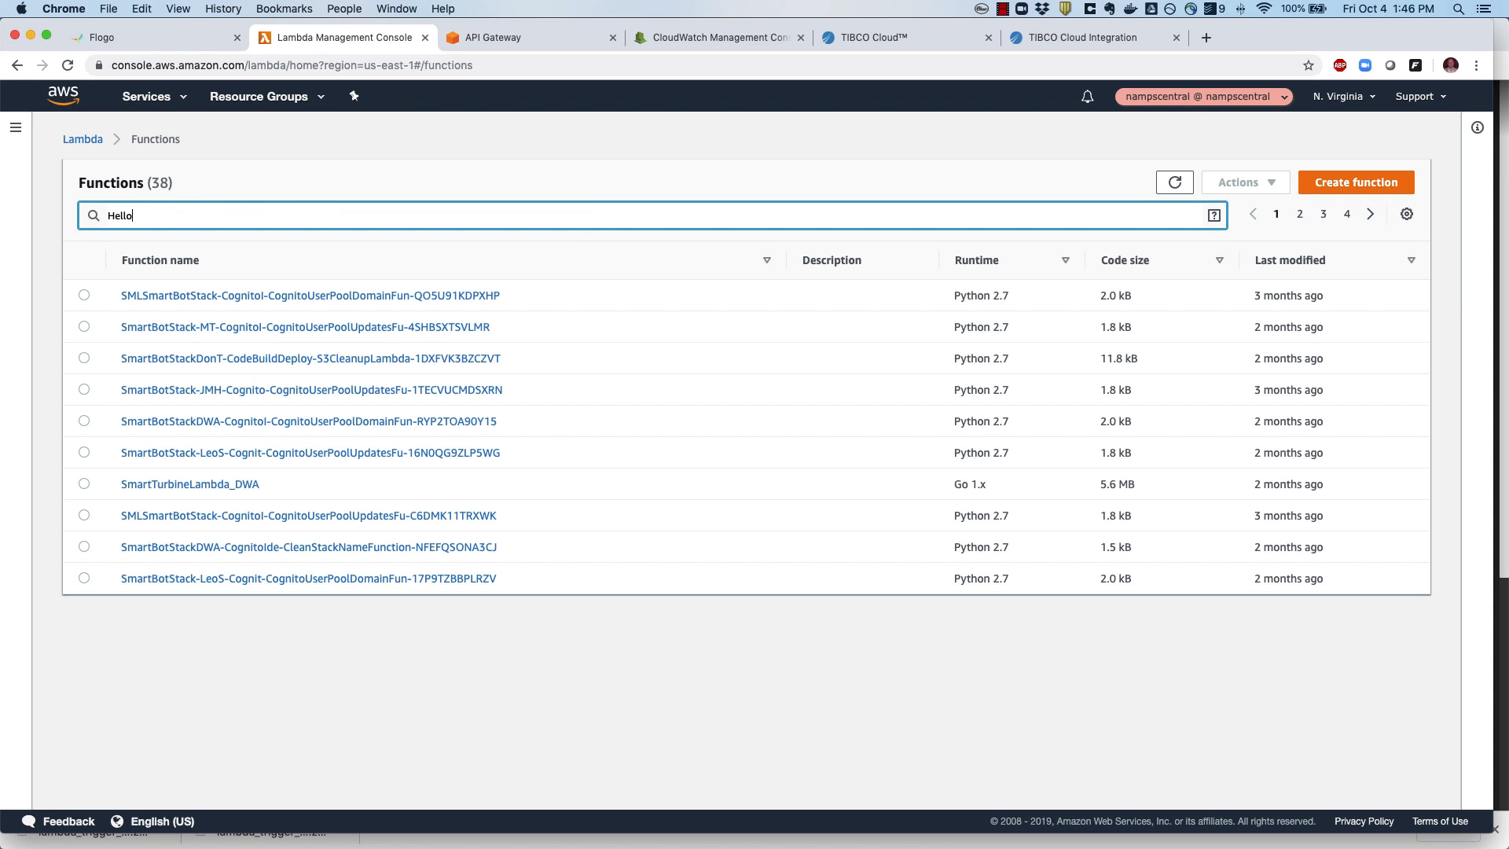
pyautogui.write('World')
pyautogui.press('Return')
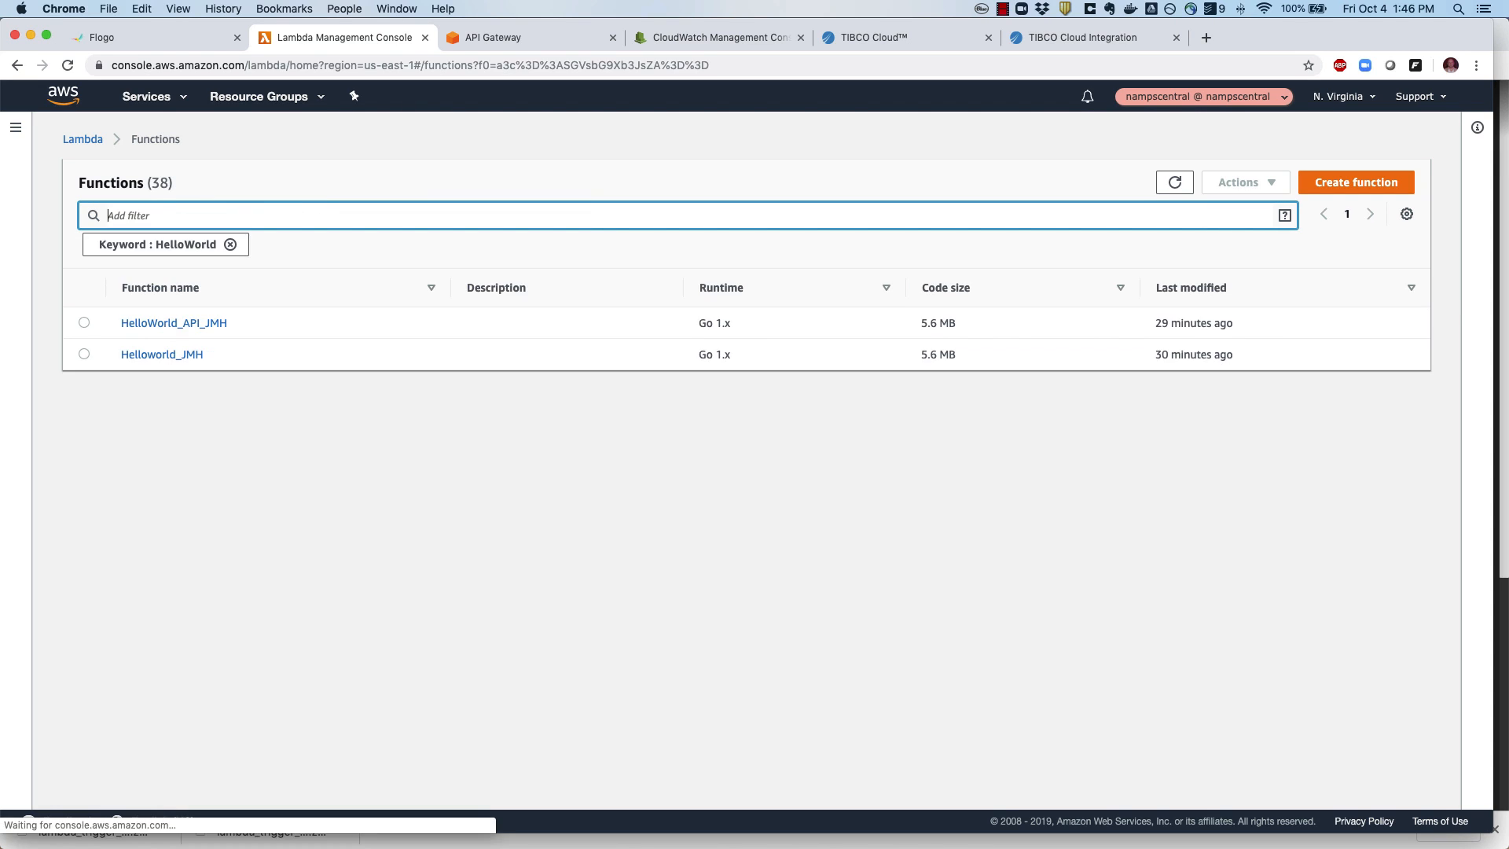
pyautogui.click(188, 325)
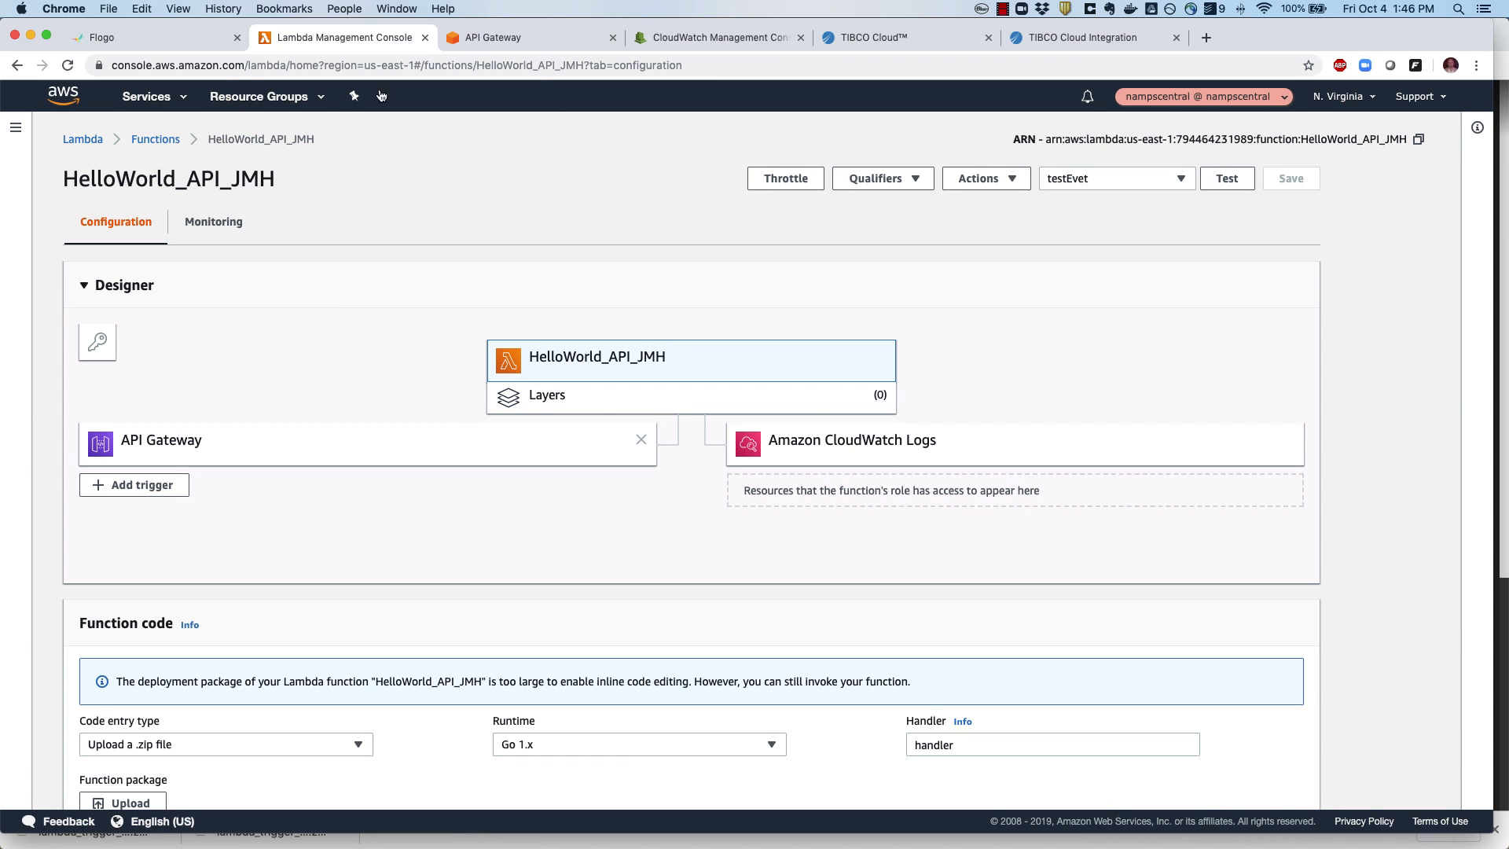
# Step: Switch to Project Flogo and open the HelloWorldLambdaAPIGtwy flow in the app of the same name
pyautogui.click(136, 41)
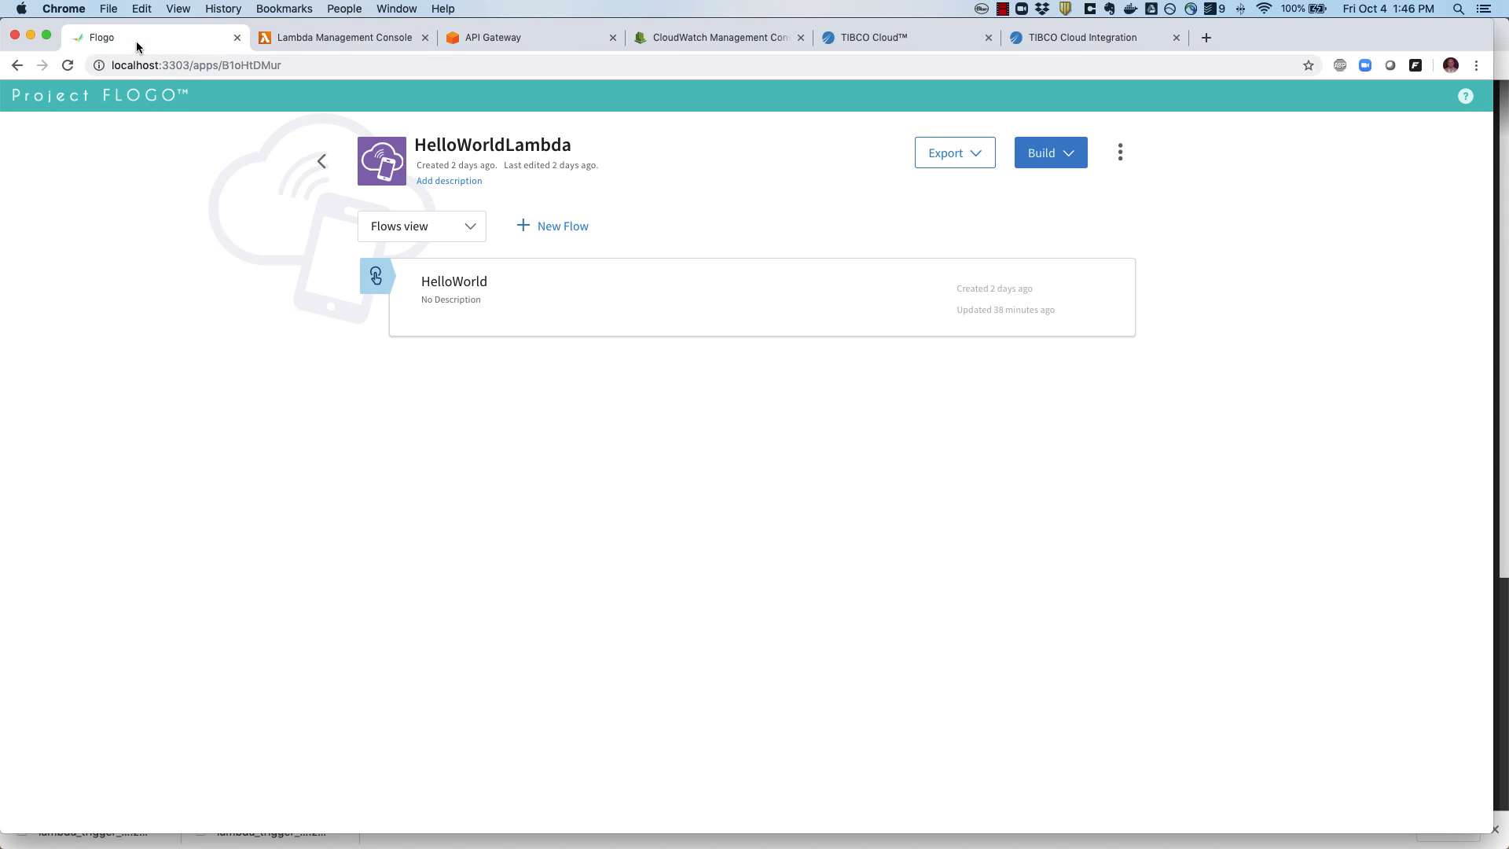
pyautogui.click(321, 160)
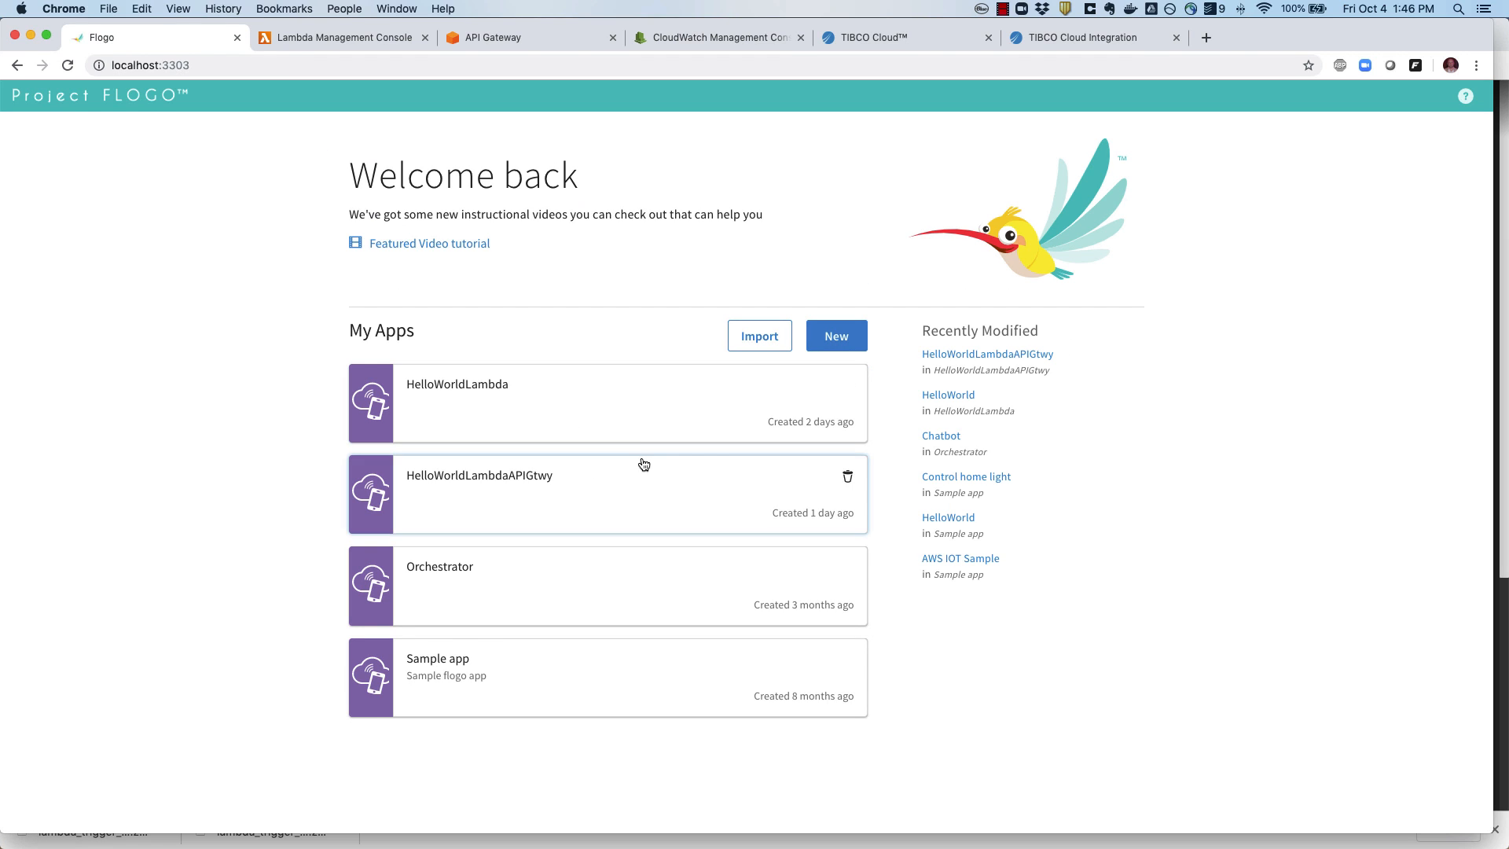
pyautogui.click(507, 474)
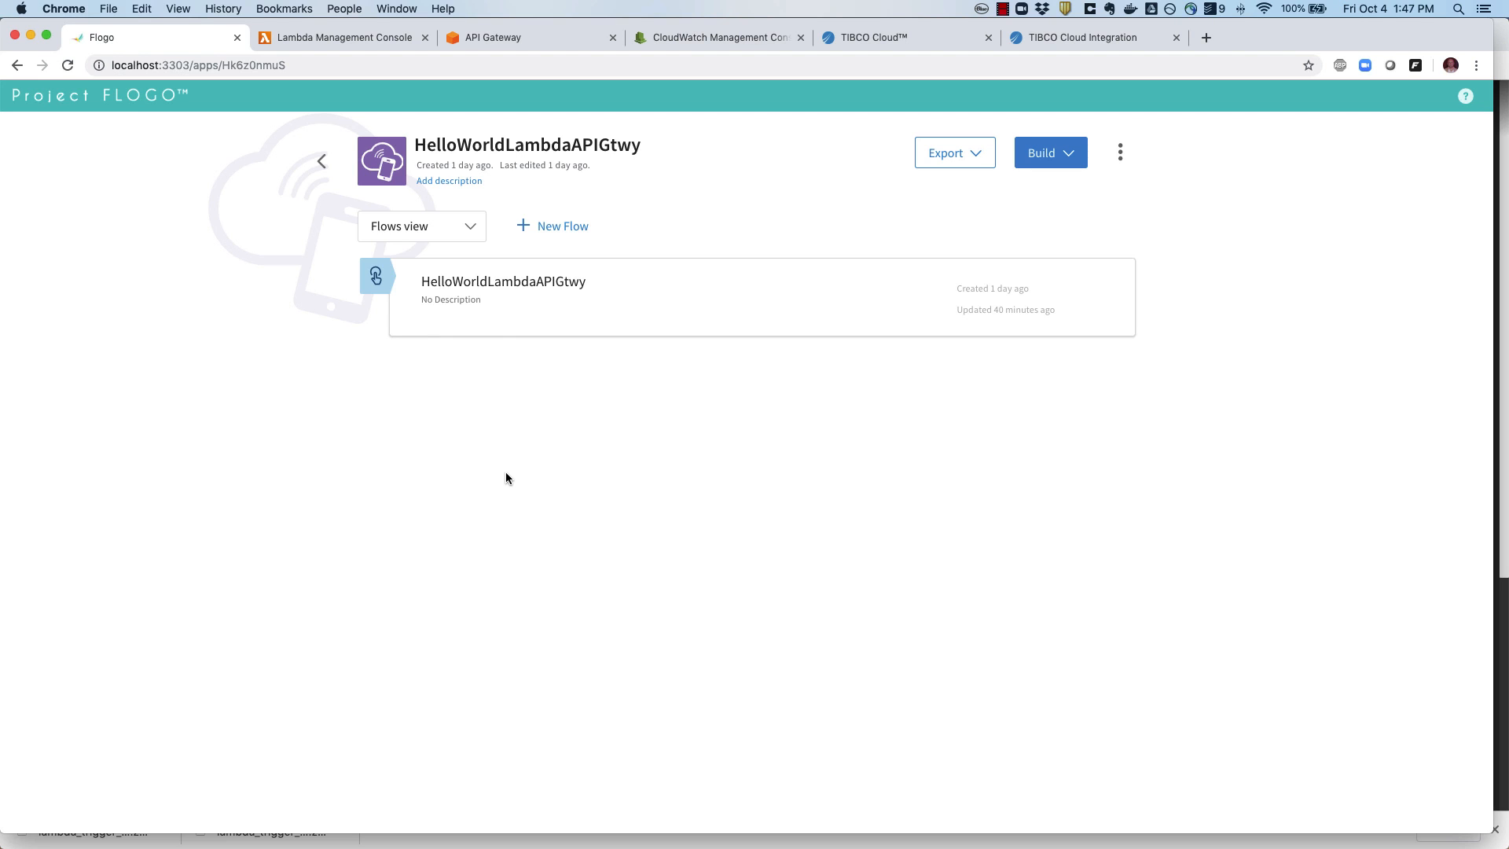
pyautogui.click(531, 281)
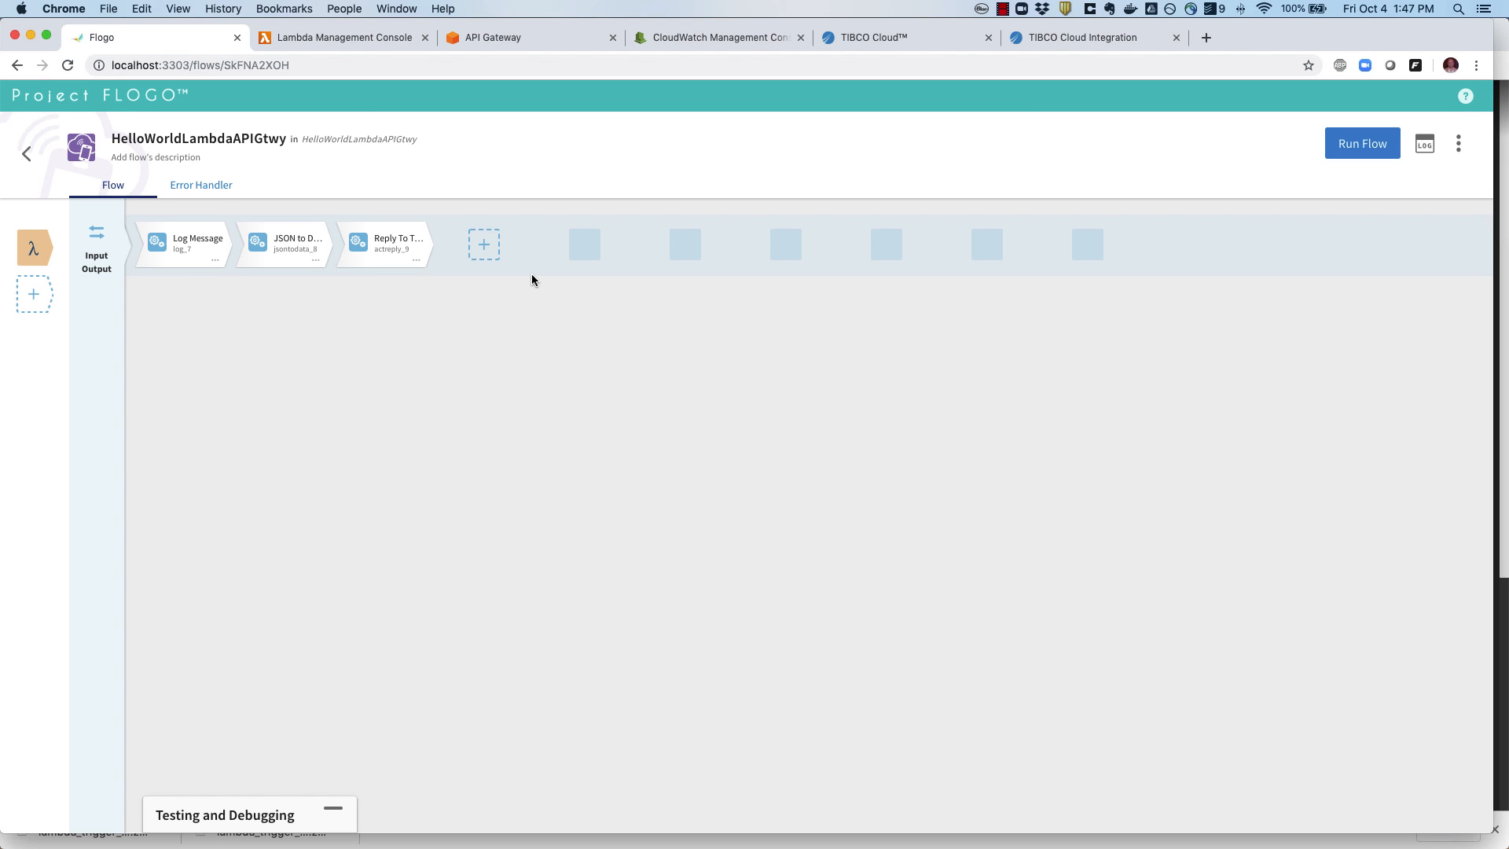
# Step: Check the Lambda Trigger's settings and the flow's input parameter definitions, closing both without changes
pyautogui.click(33, 253)
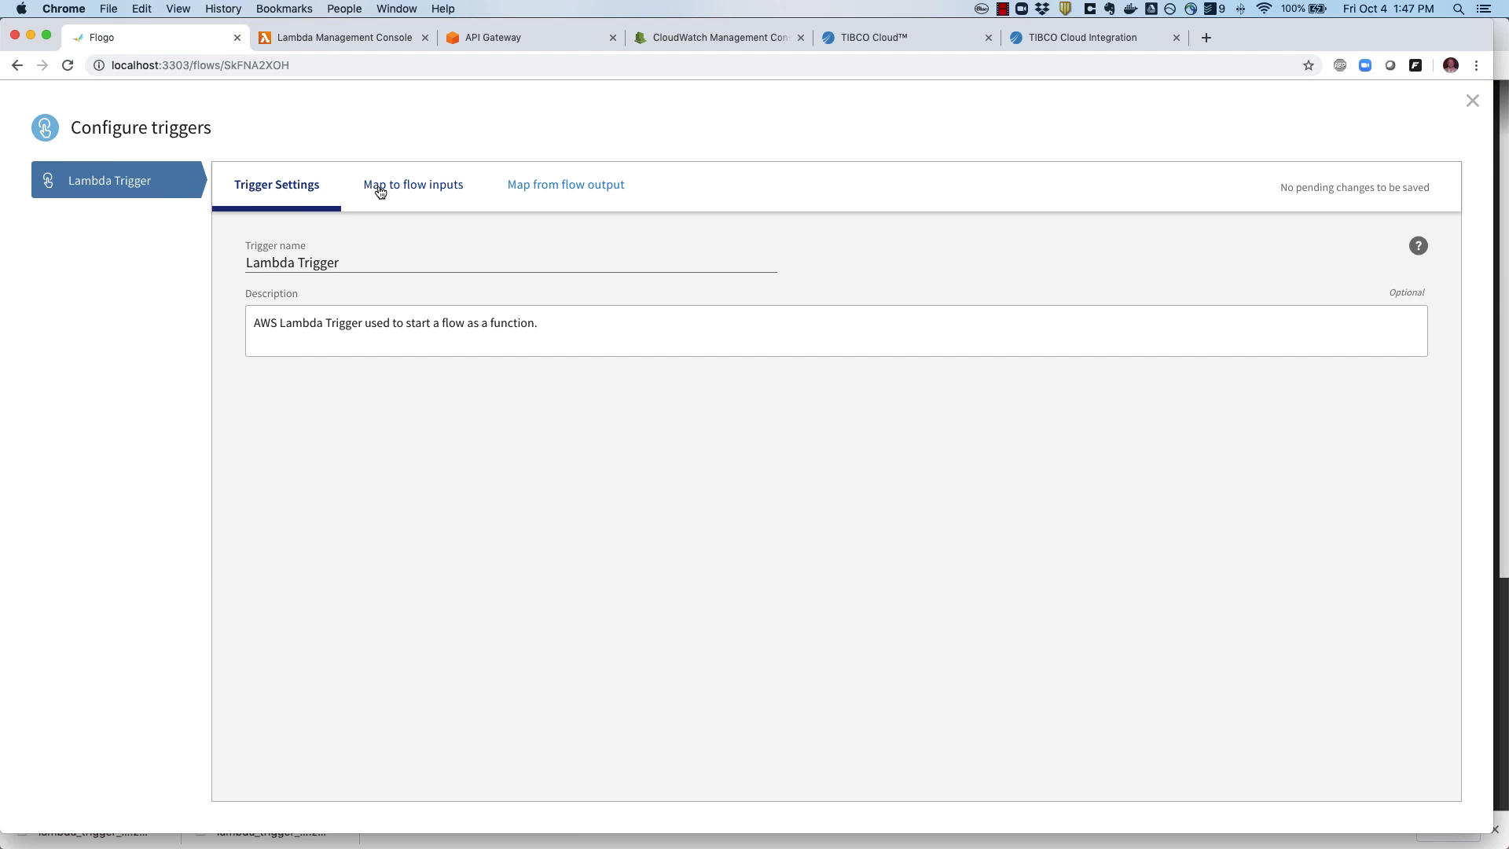
pyautogui.click(1473, 100)
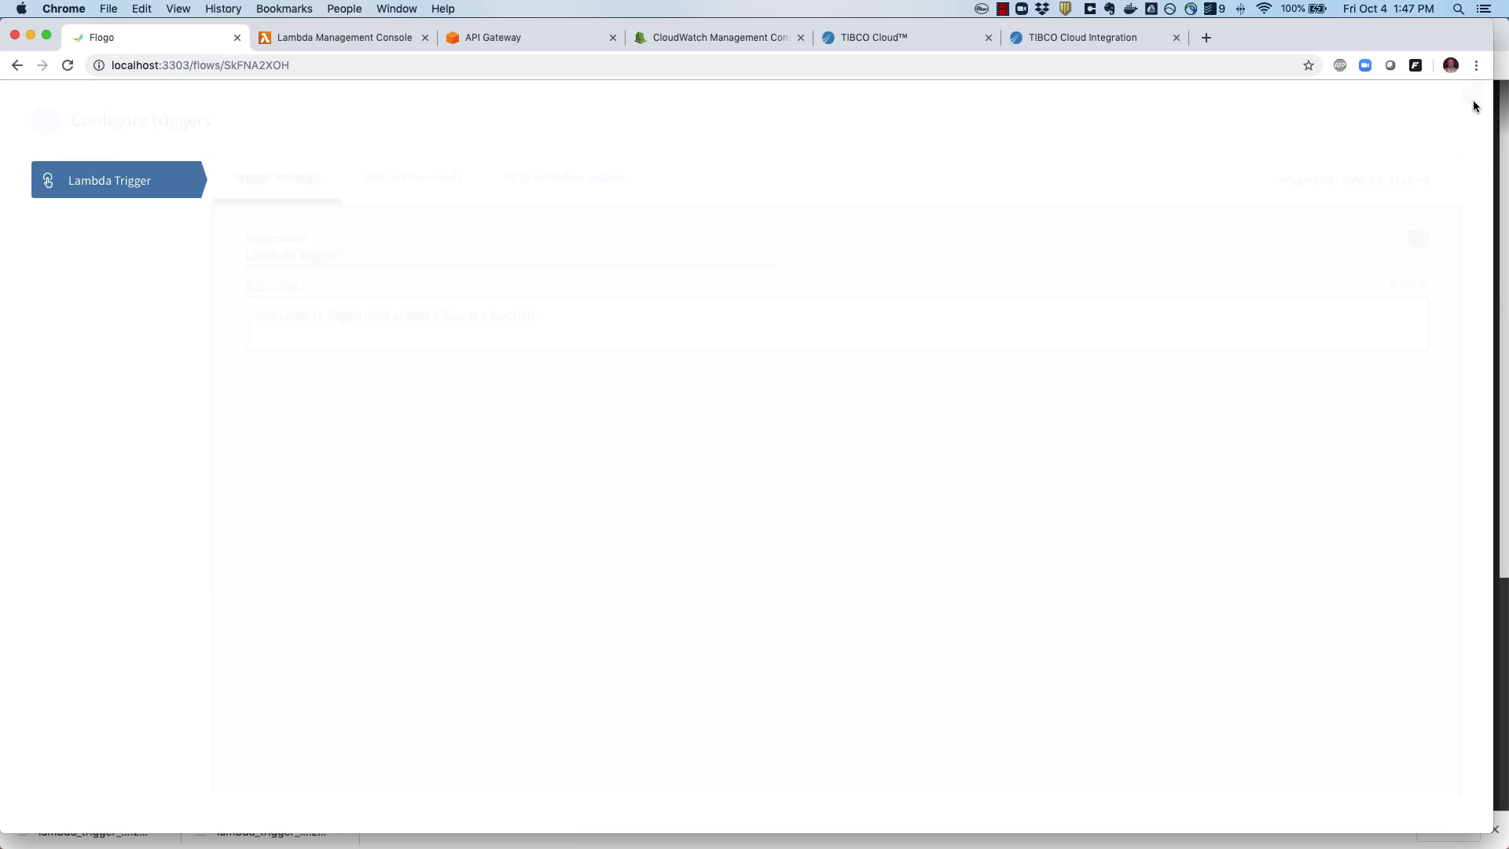
pyautogui.click(101, 255)
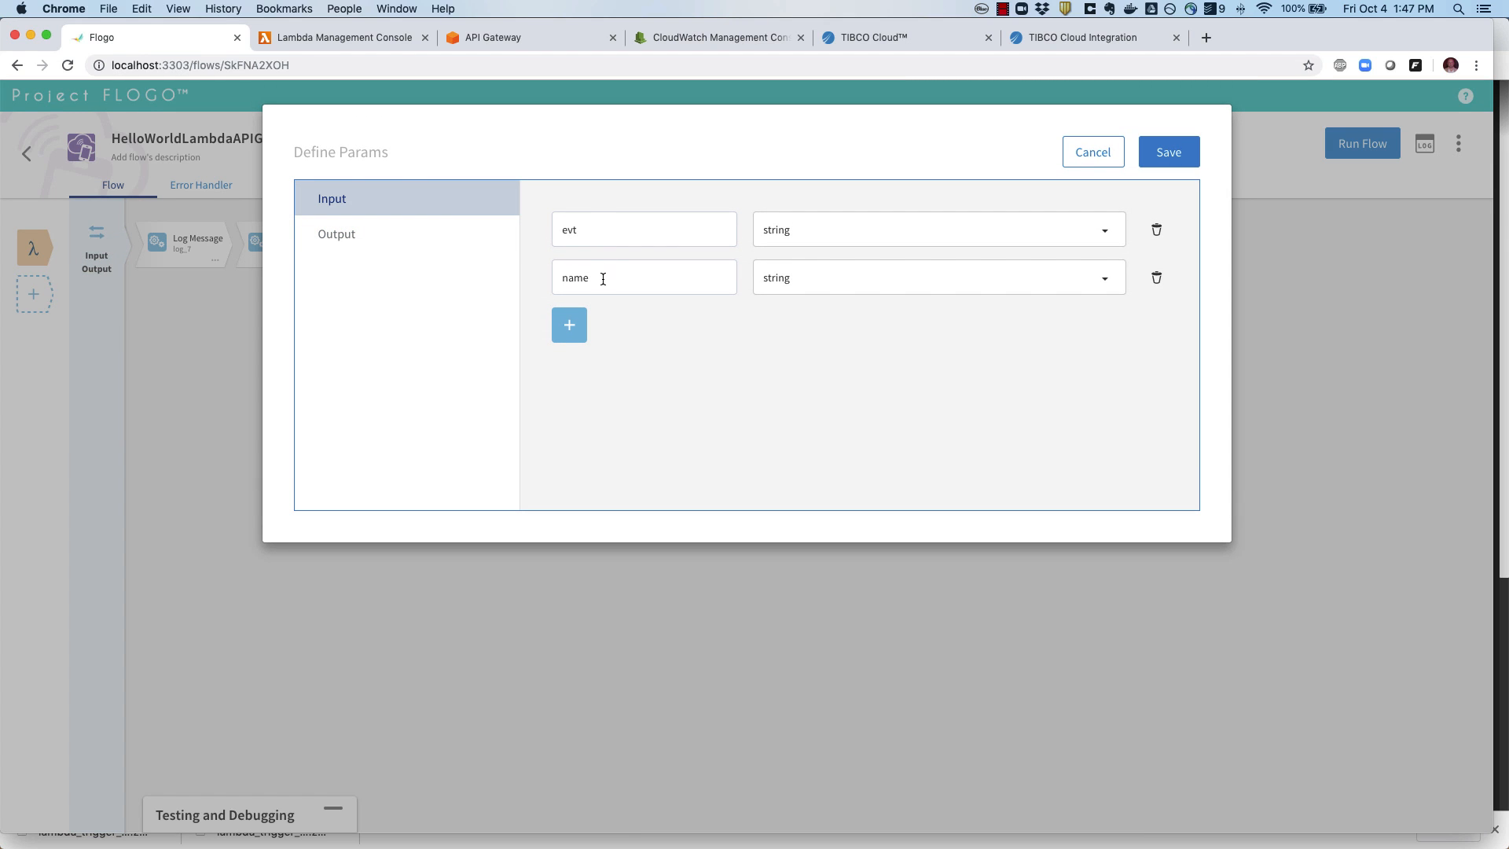
pyautogui.click(1110, 142)
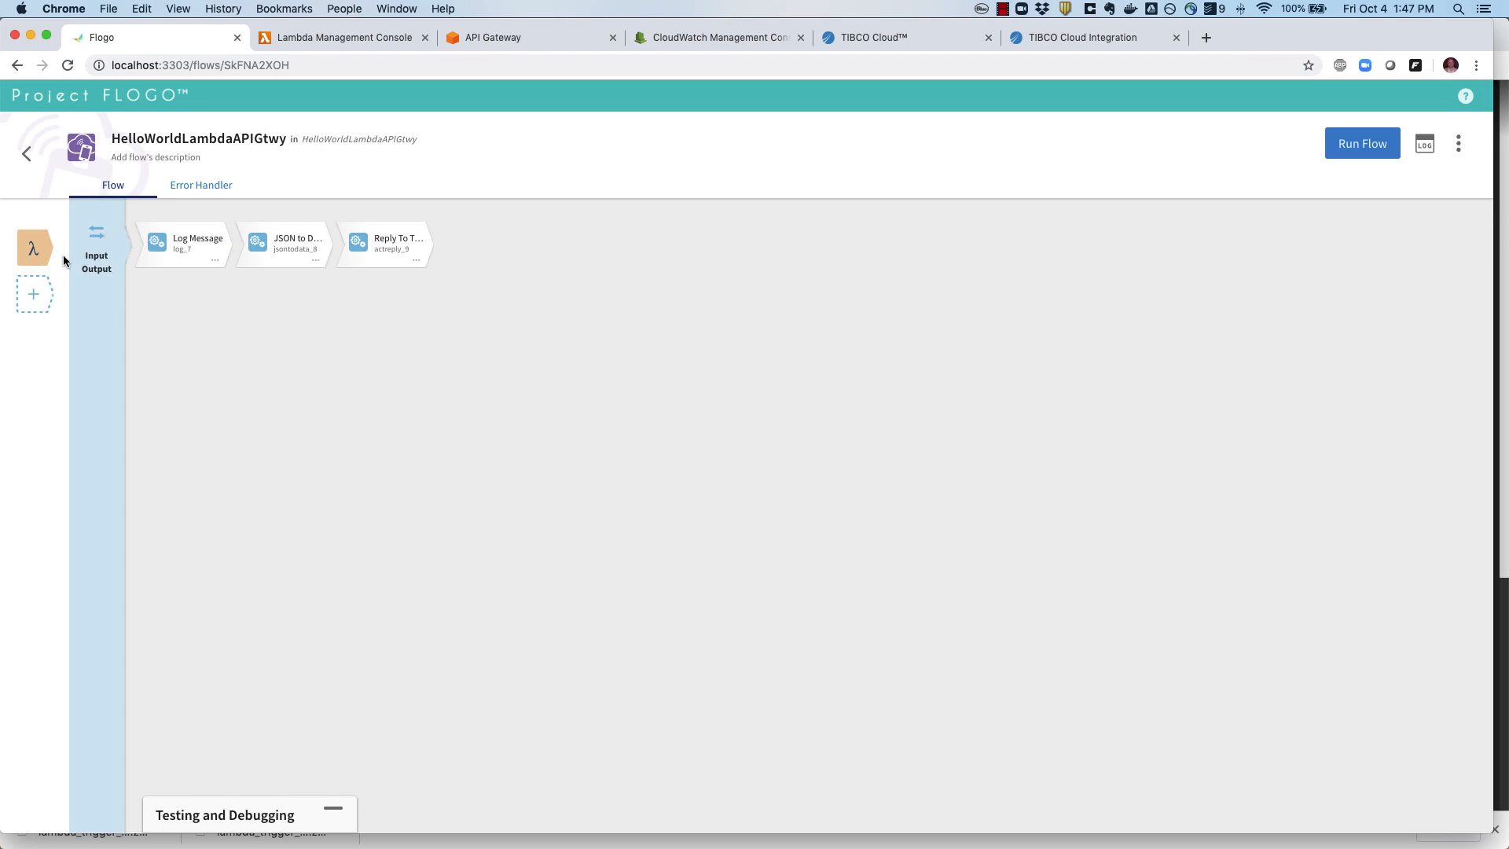
# Step: Review the Lambda Trigger's mappings to the evt and name flow inputs, highlighting queryStringParameters in the name expression
pyautogui.click(33, 248)
pyautogui.click(389, 196)
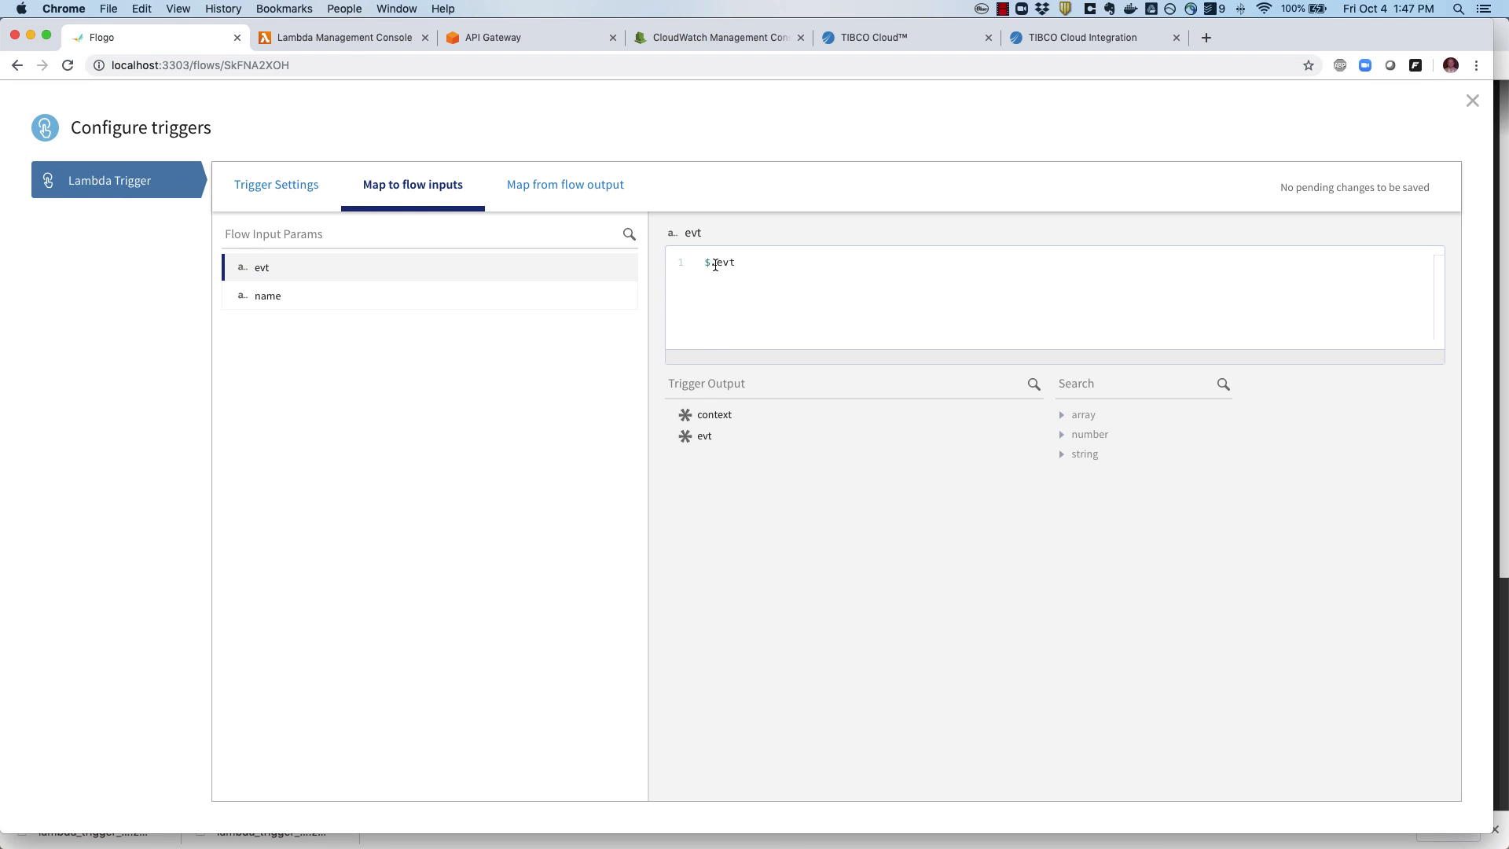
pyautogui.click(281, 299)
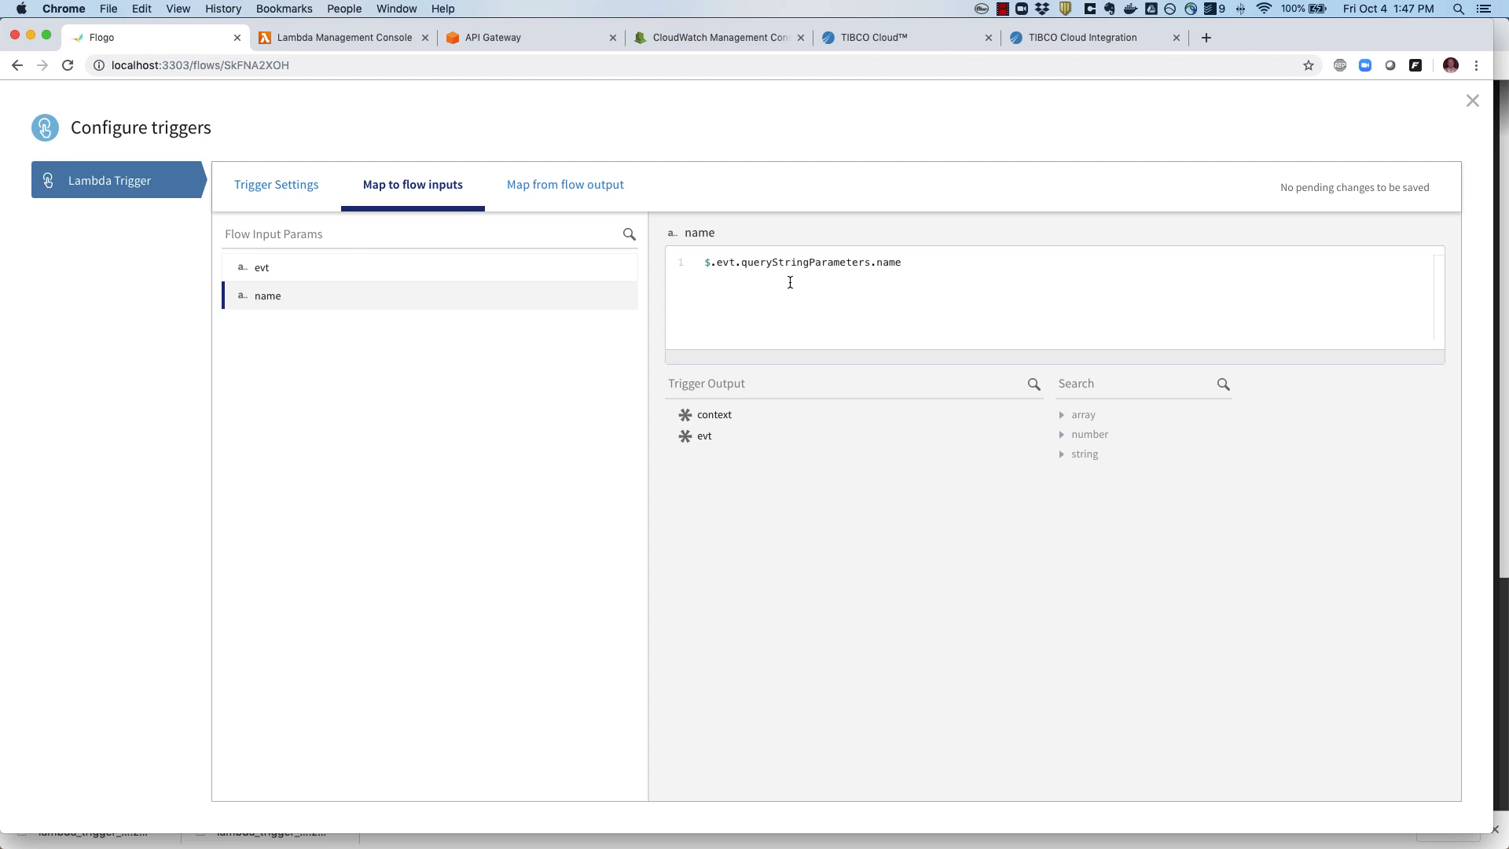
pyautogui.doubleClick(780, 260)
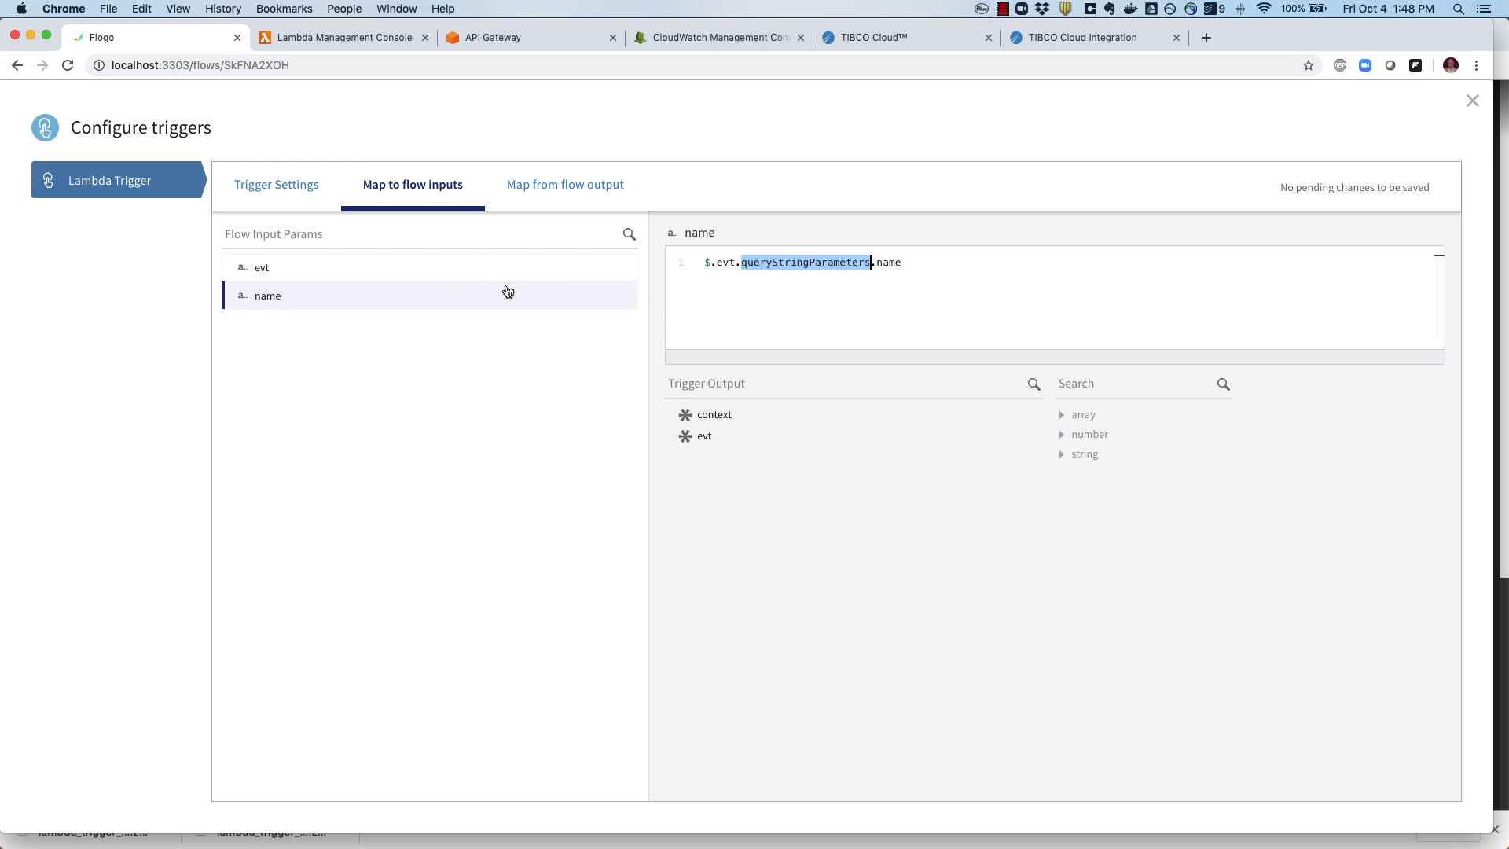
# Step: Close the trigger configuration and review the JSON to Data activity's input mapping, leaving it without changes
pyautogui.click(1472, 102)
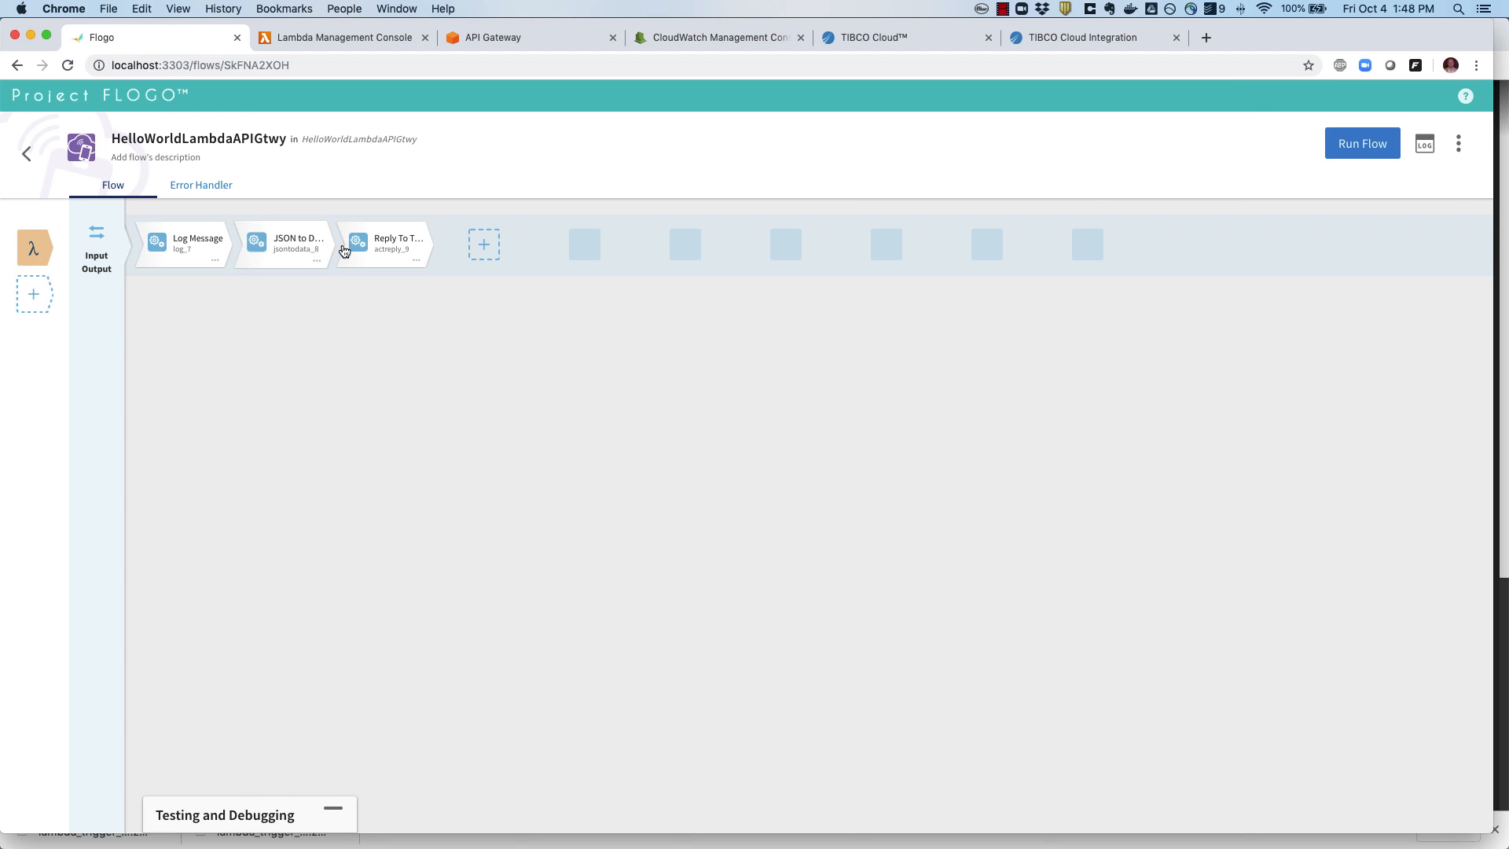
pyautogui.click(284, 241)
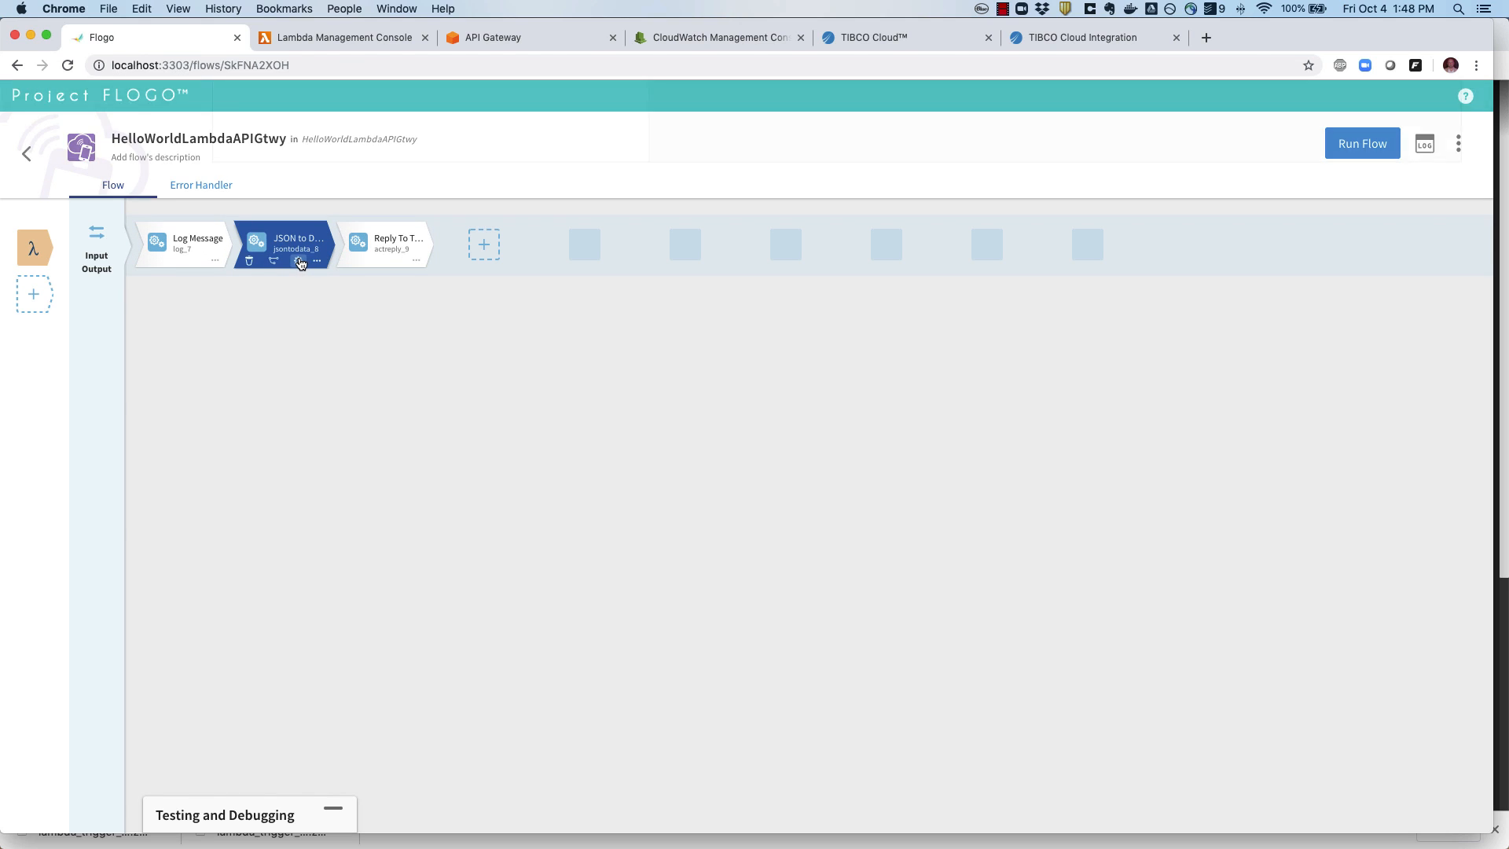
pyautogui.click(299, 262)
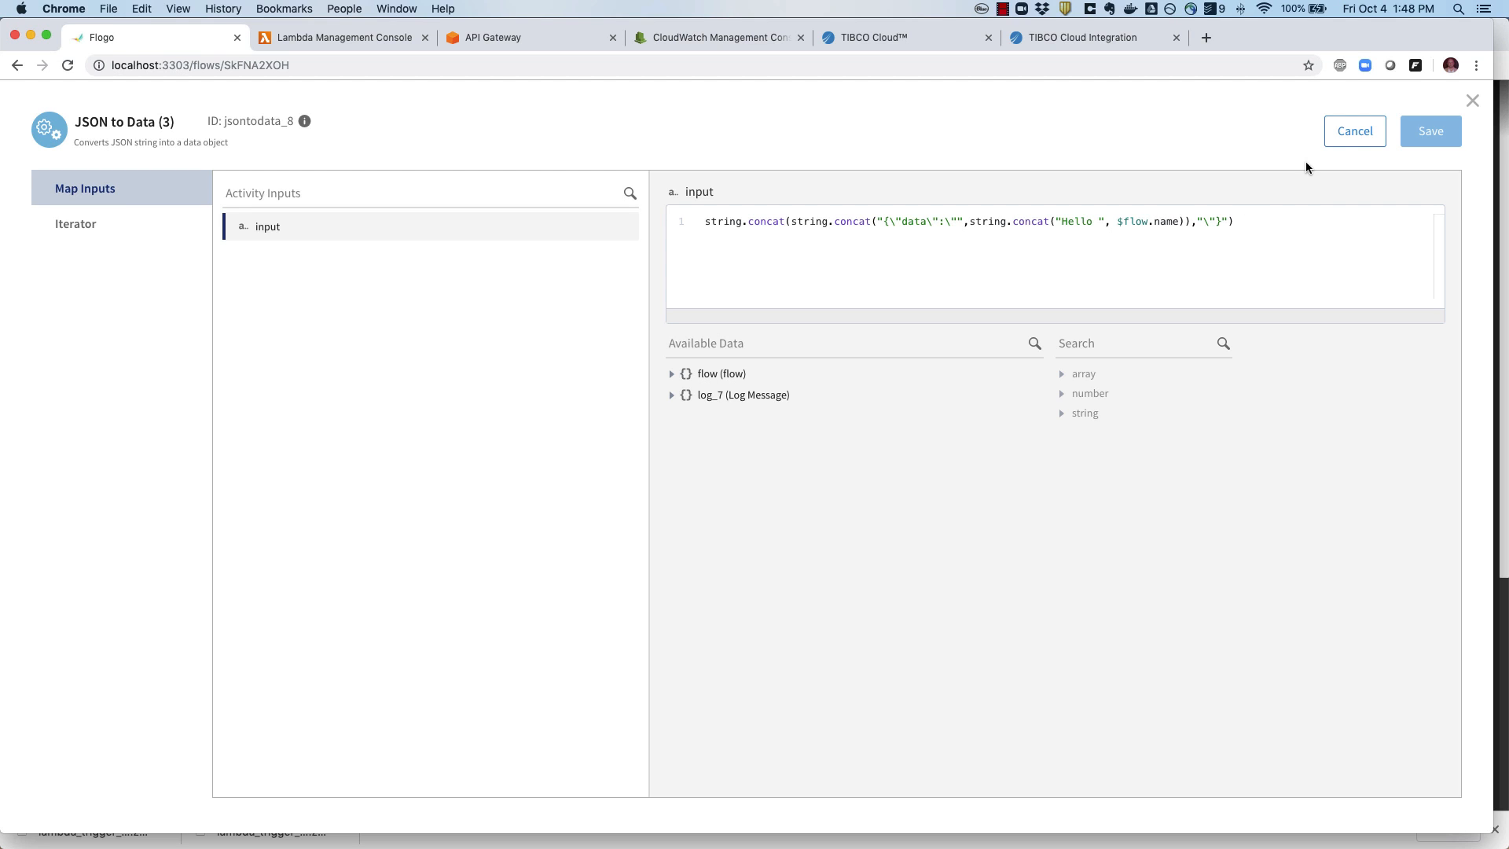
pyautogui.click(1336, 141)
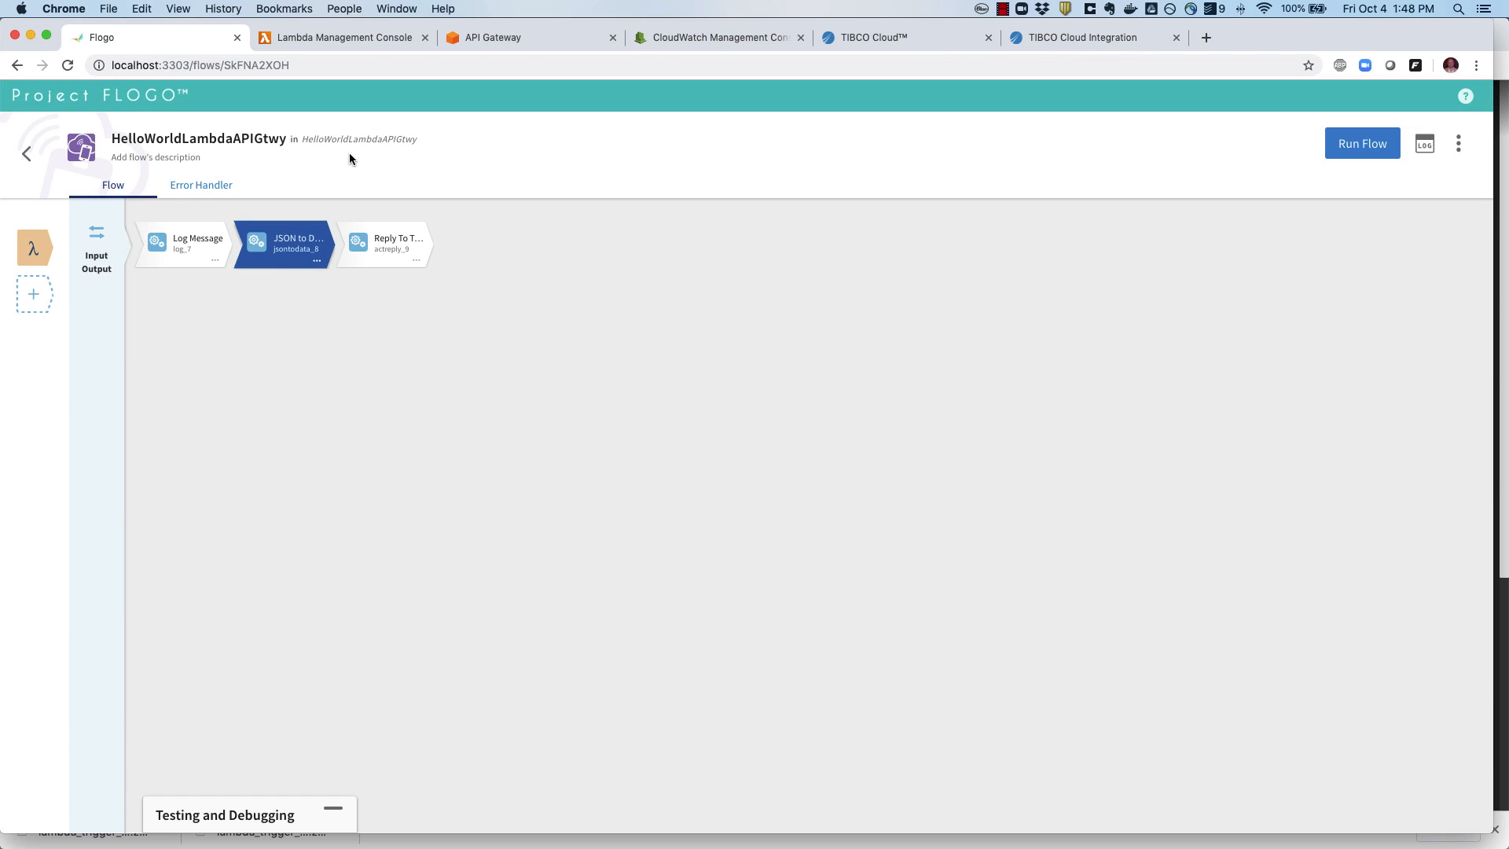
# Step: Check the Lambda Trigger's mapping to the name flow input again
pyautogui.click(31, 245)
pyautogui.click(422, 194)
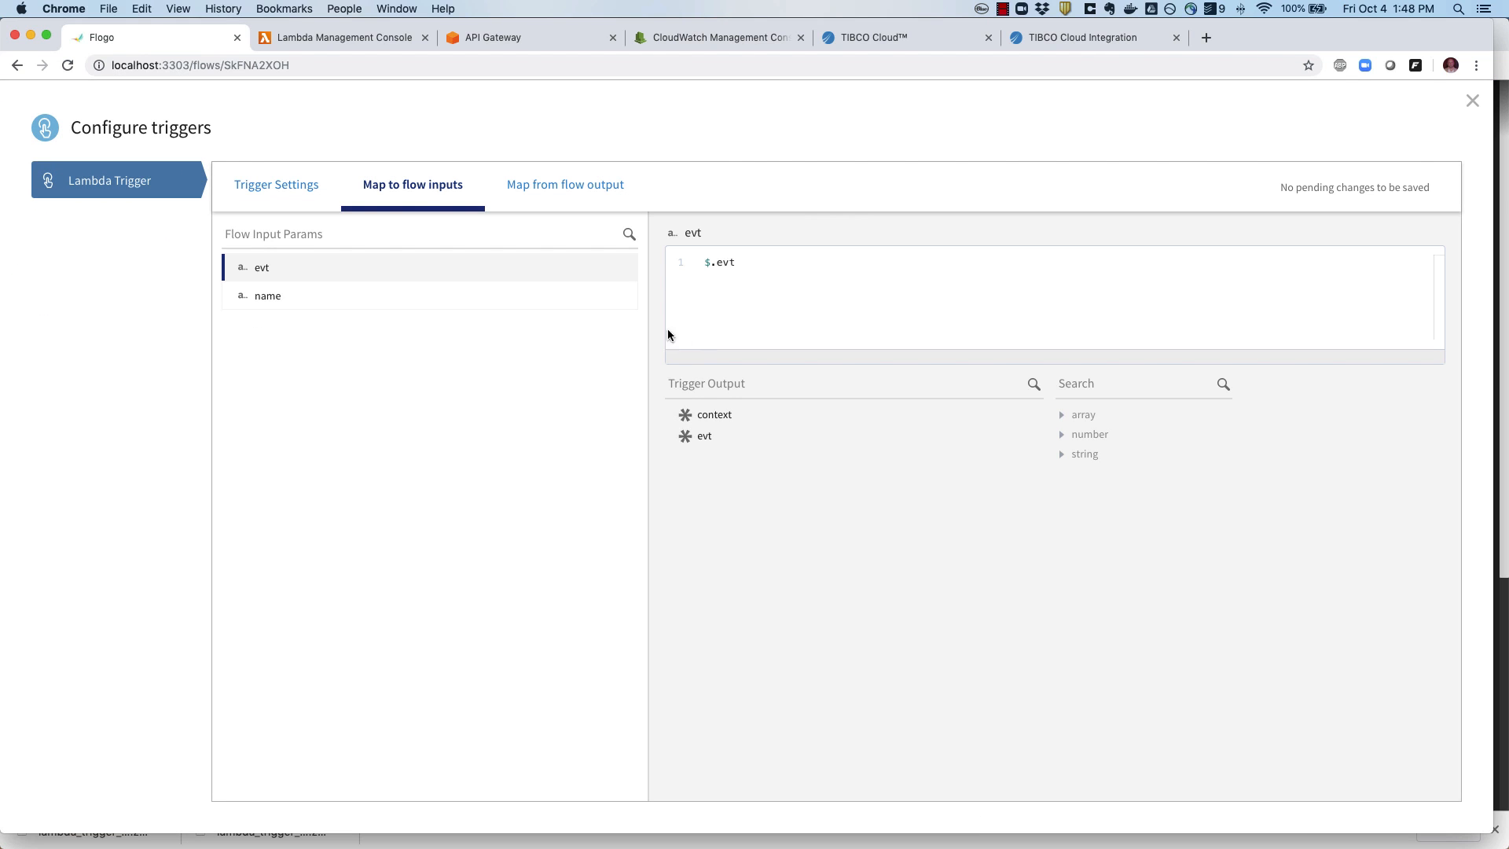
pyautogui.click(264, 296)
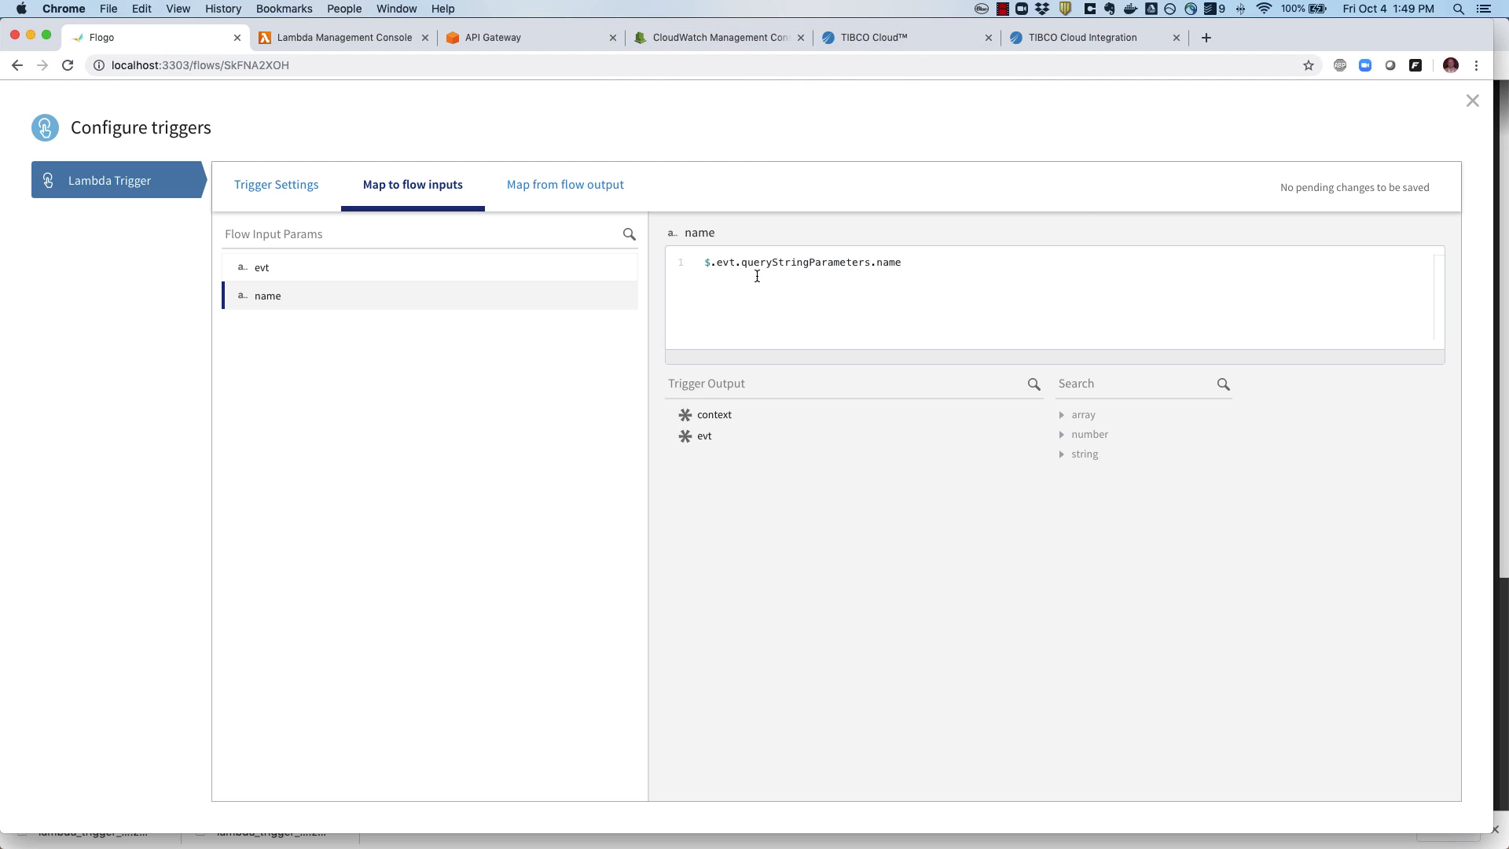
# Step: Switch to the AWS Lambda console and open HelloWorld_API_JMH-API from the function's API Gateway trigger
pyautogui.click(333, 40)
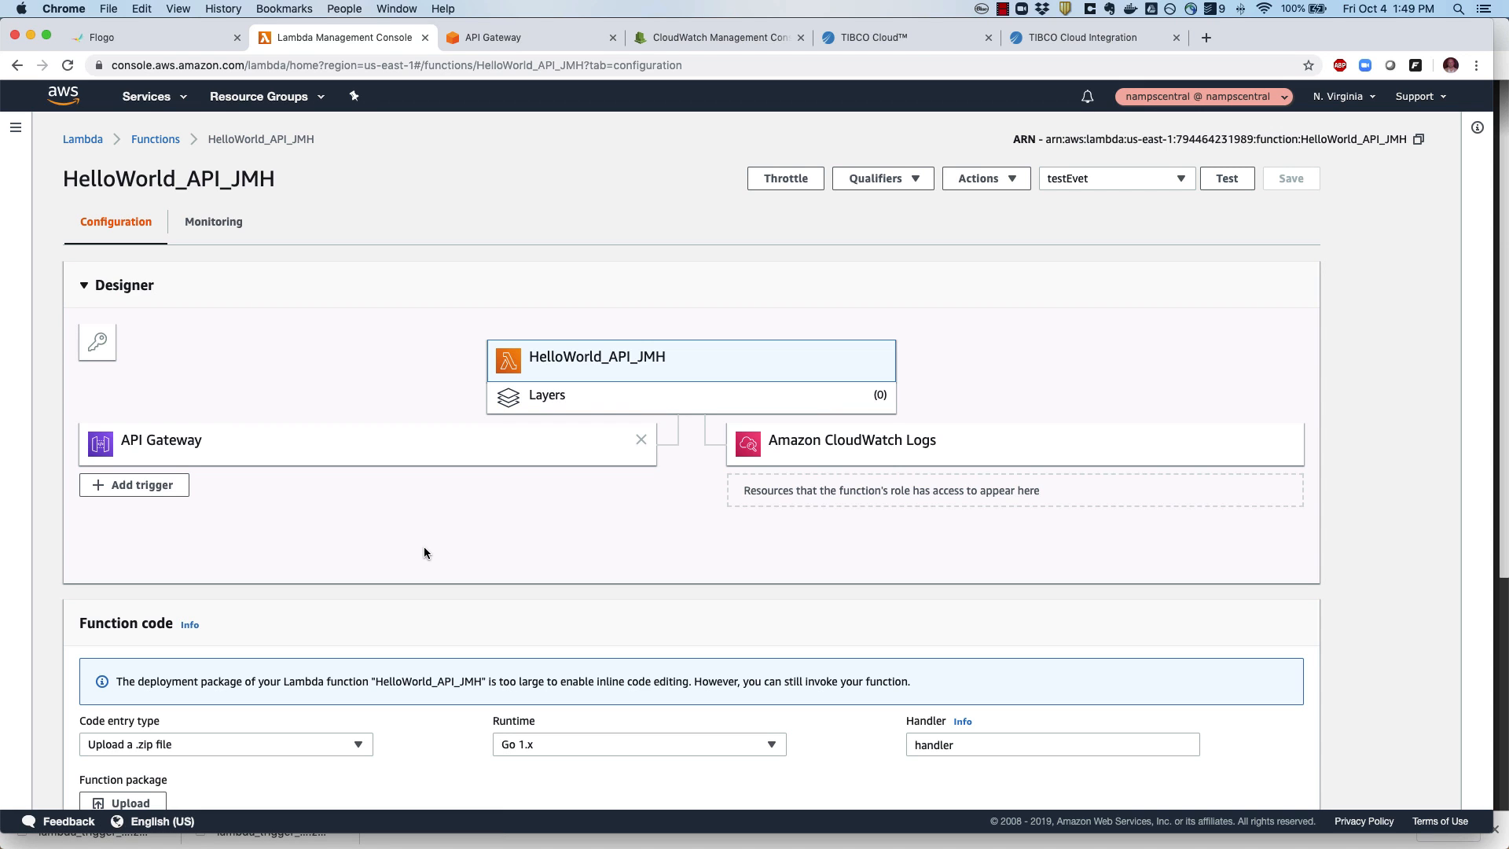
pyautogui.scroll(-2, 377, 512)
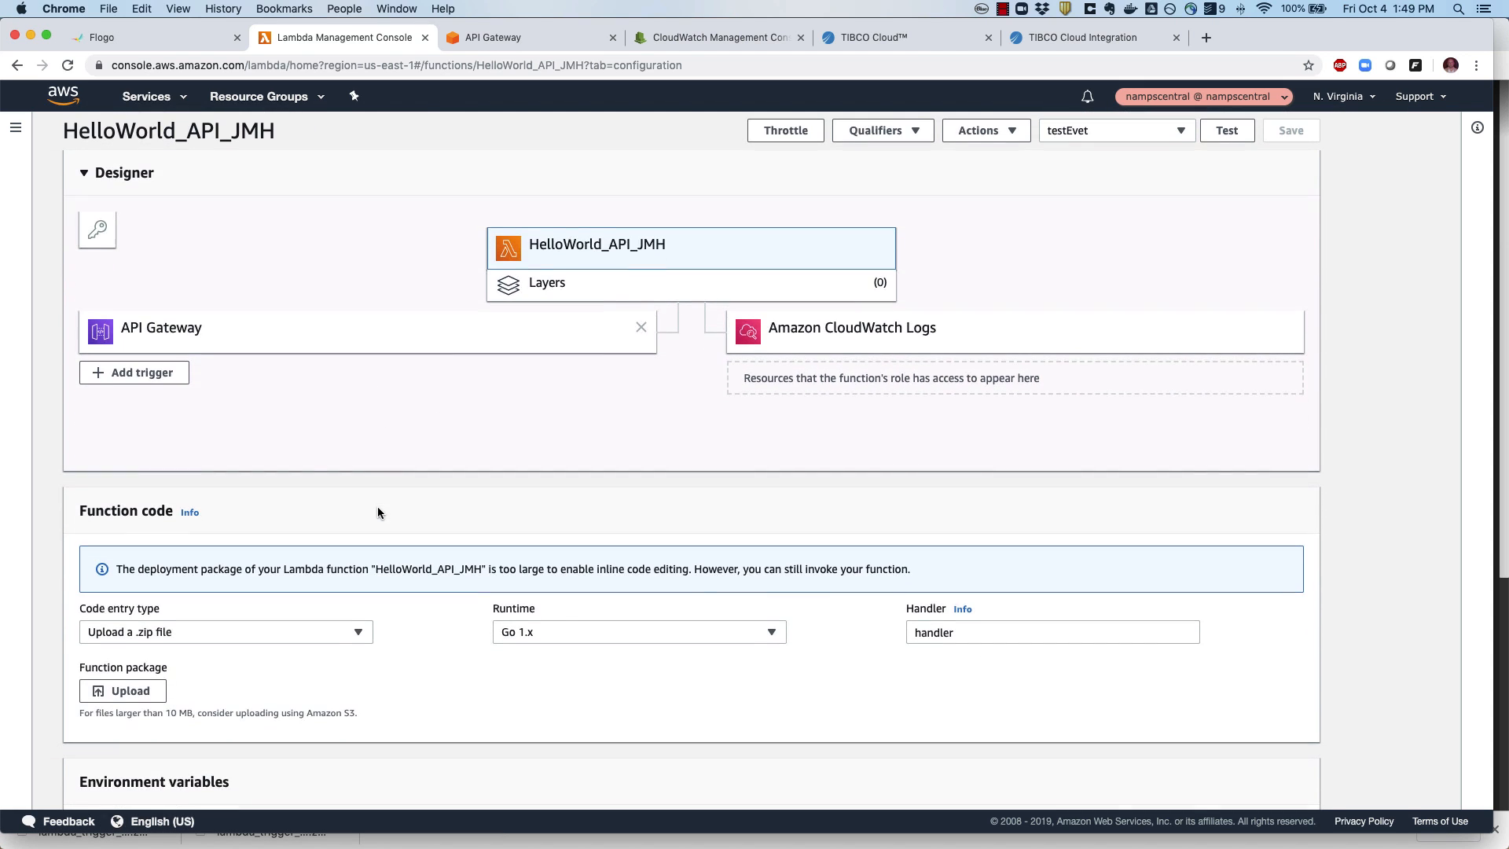
pyautogui.scroll(-3, 294, 352)
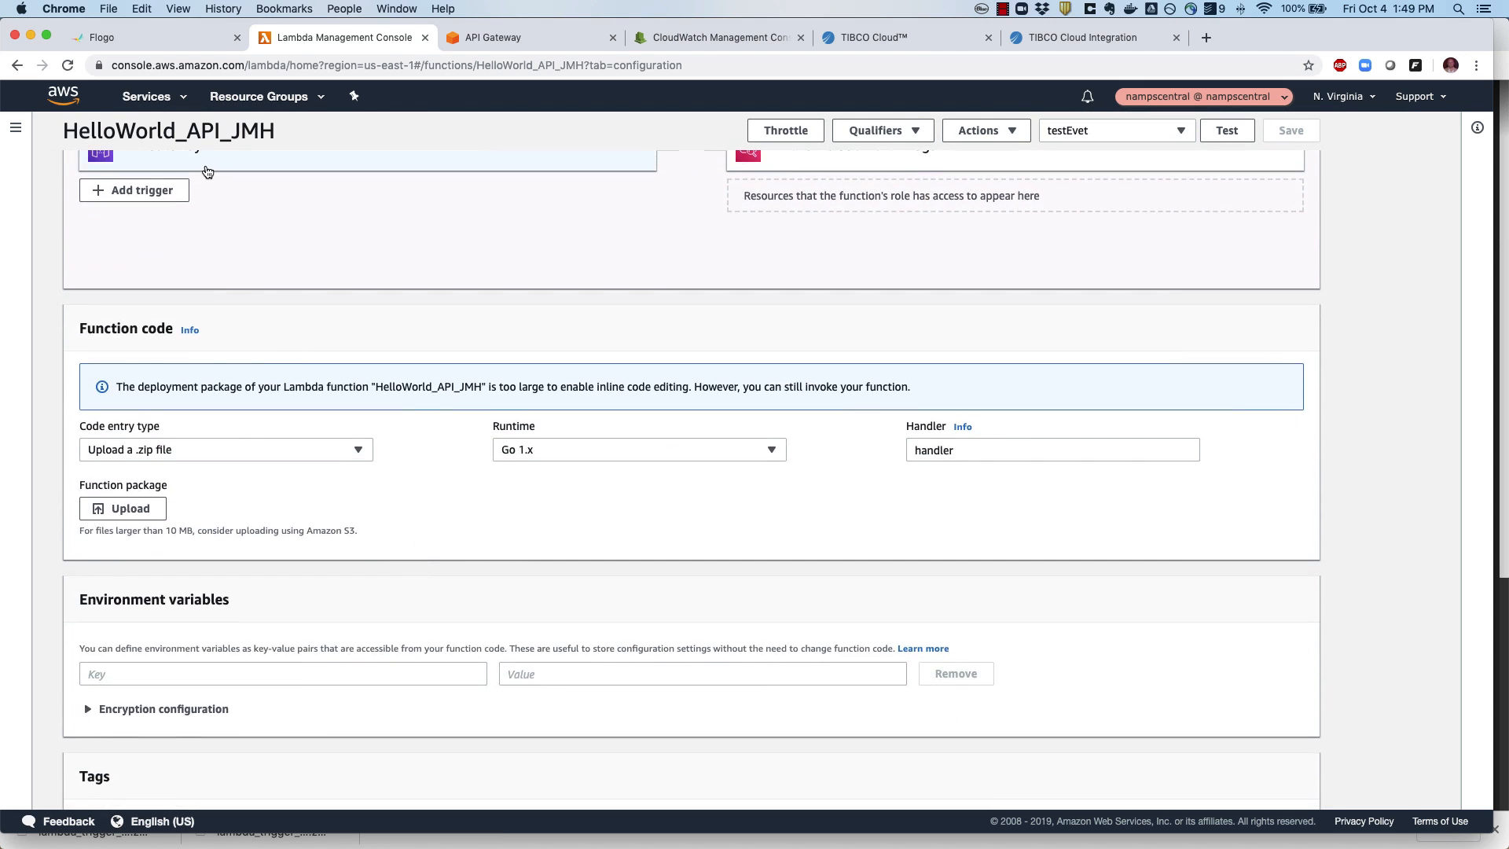
pyautogui.click(209, 161)
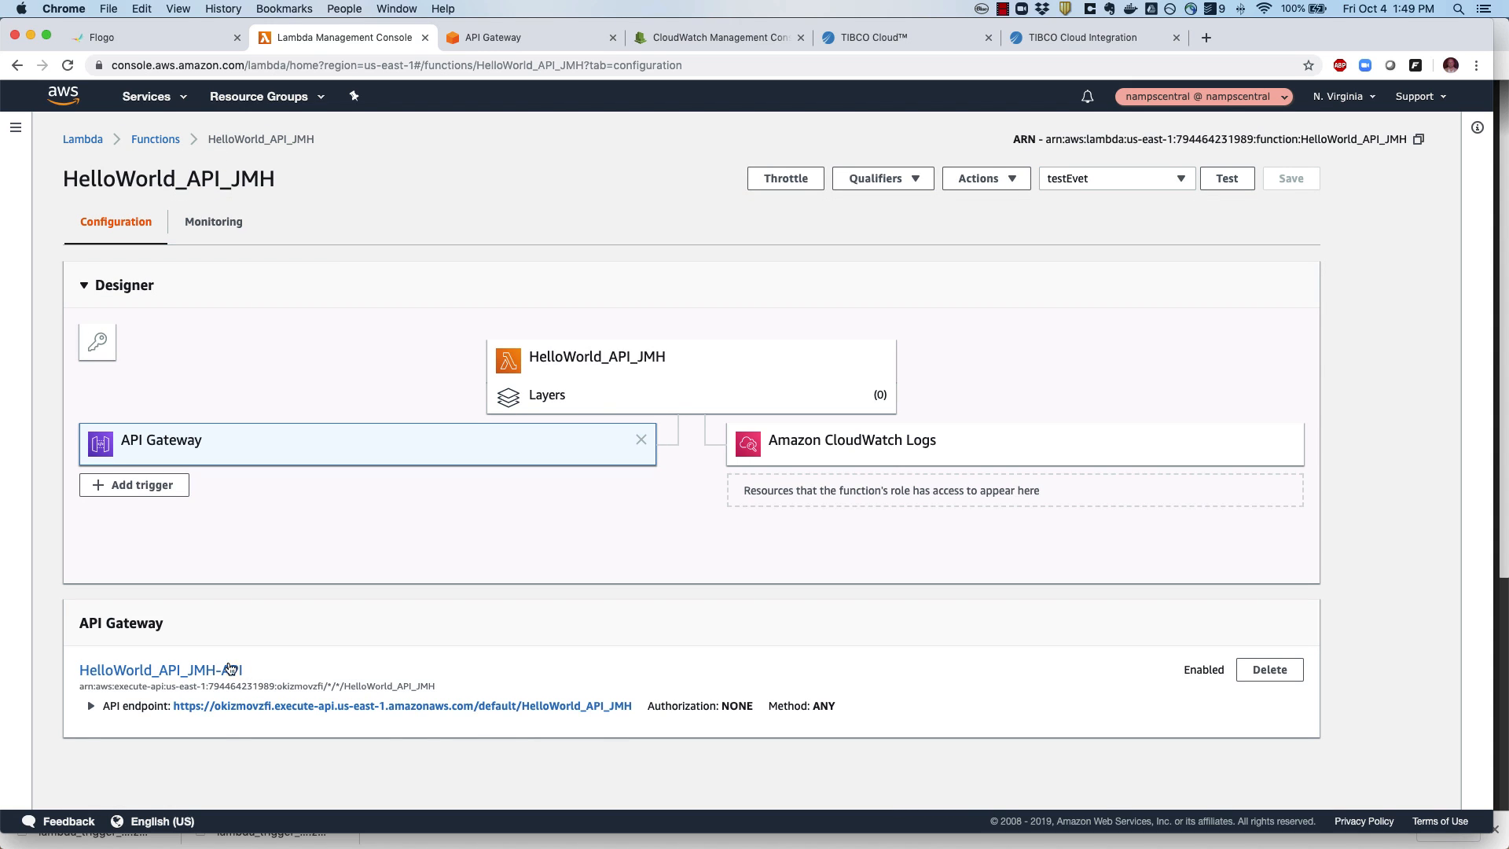
pyautogui.click(190, 667)
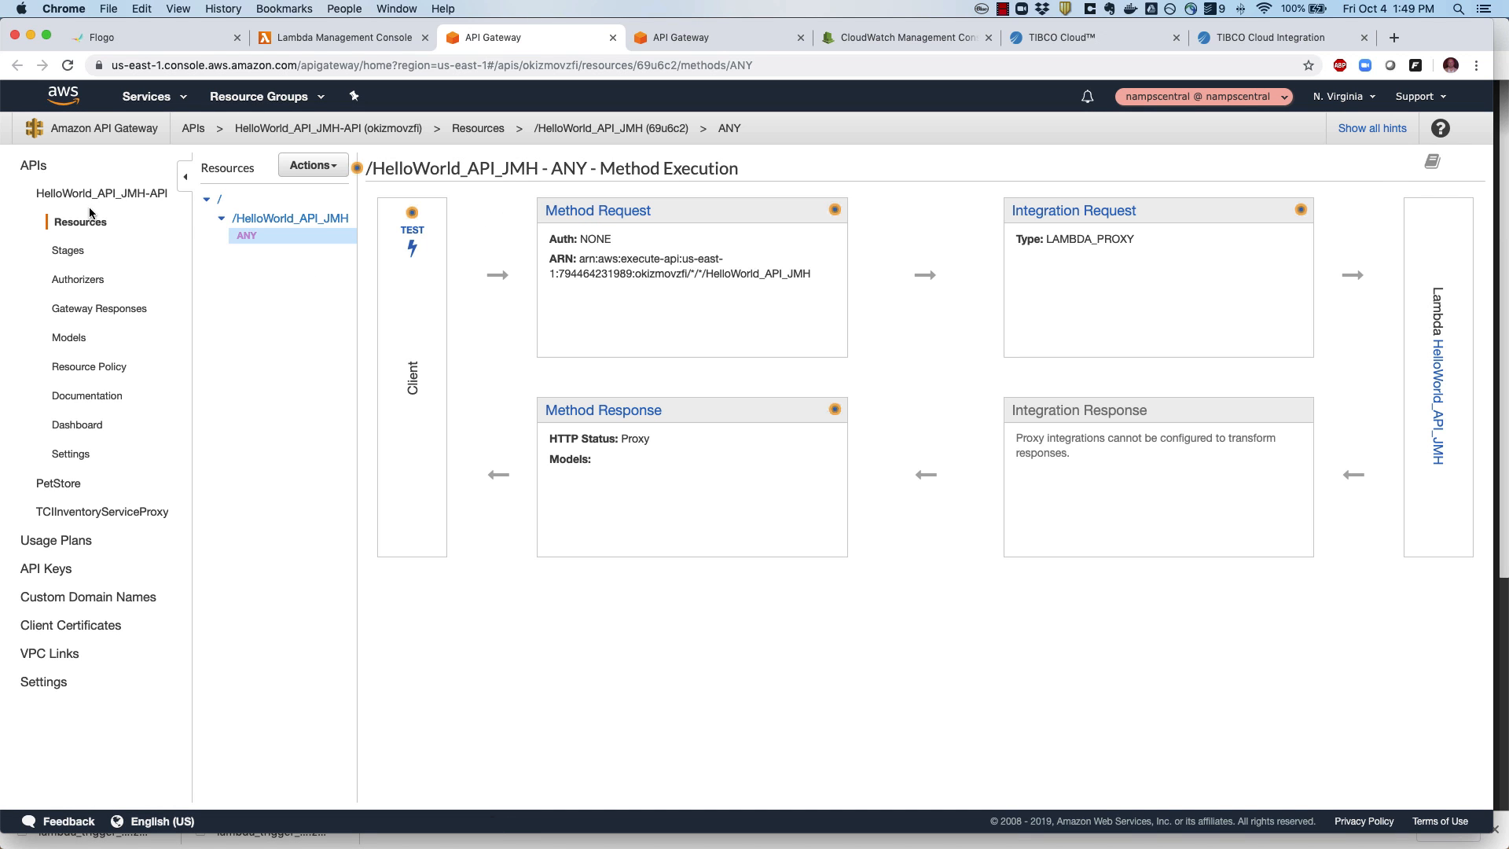
# Step: Test the API's ANY method as a GET call with the query string name=AWS
pyautogui.click(412, 246)
pyautogui.click(447, 271)
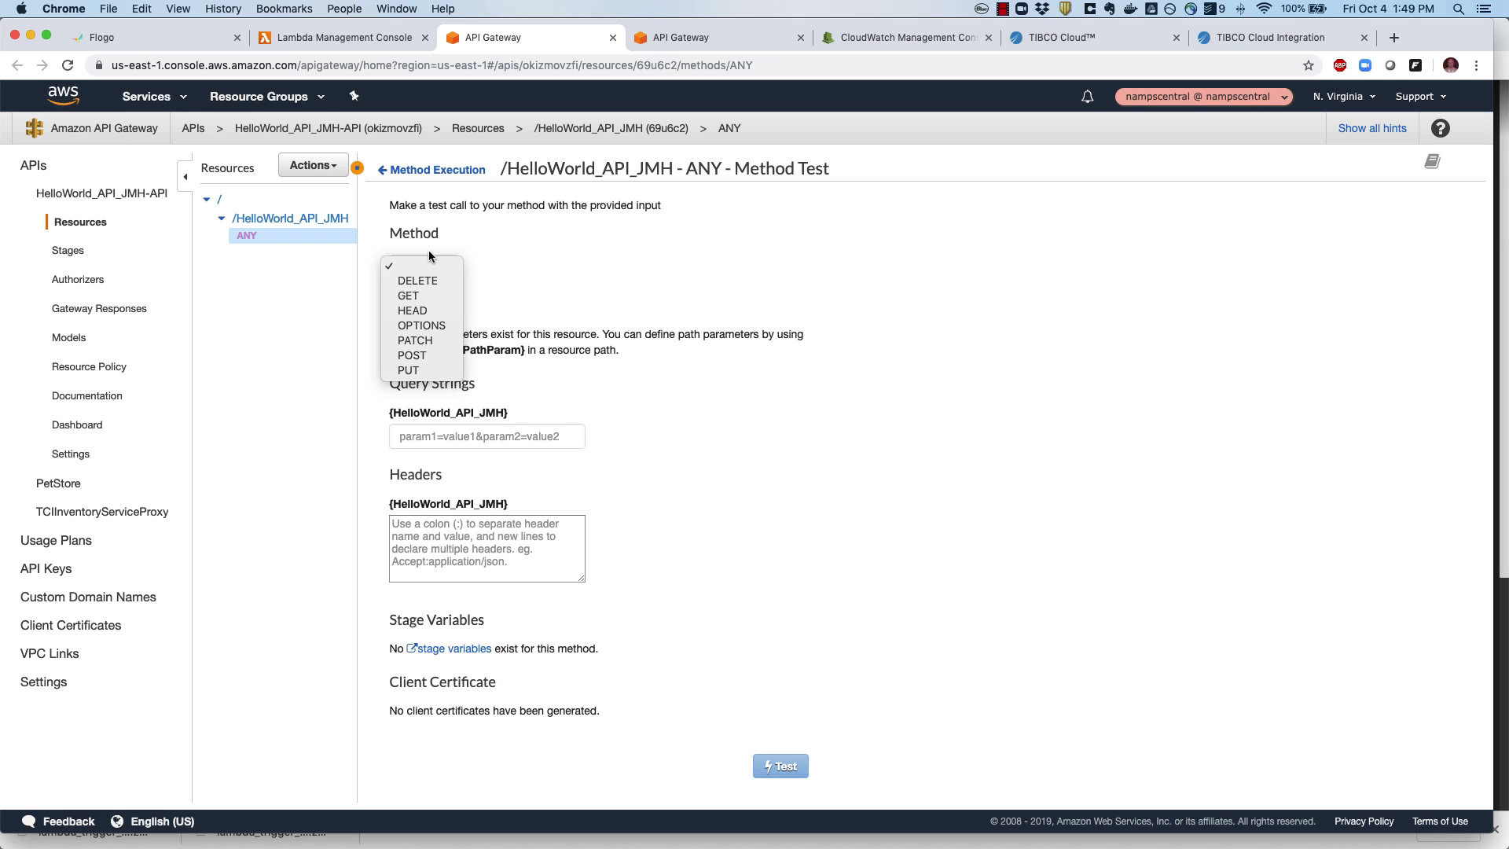
pyautogui.click(409, 296)
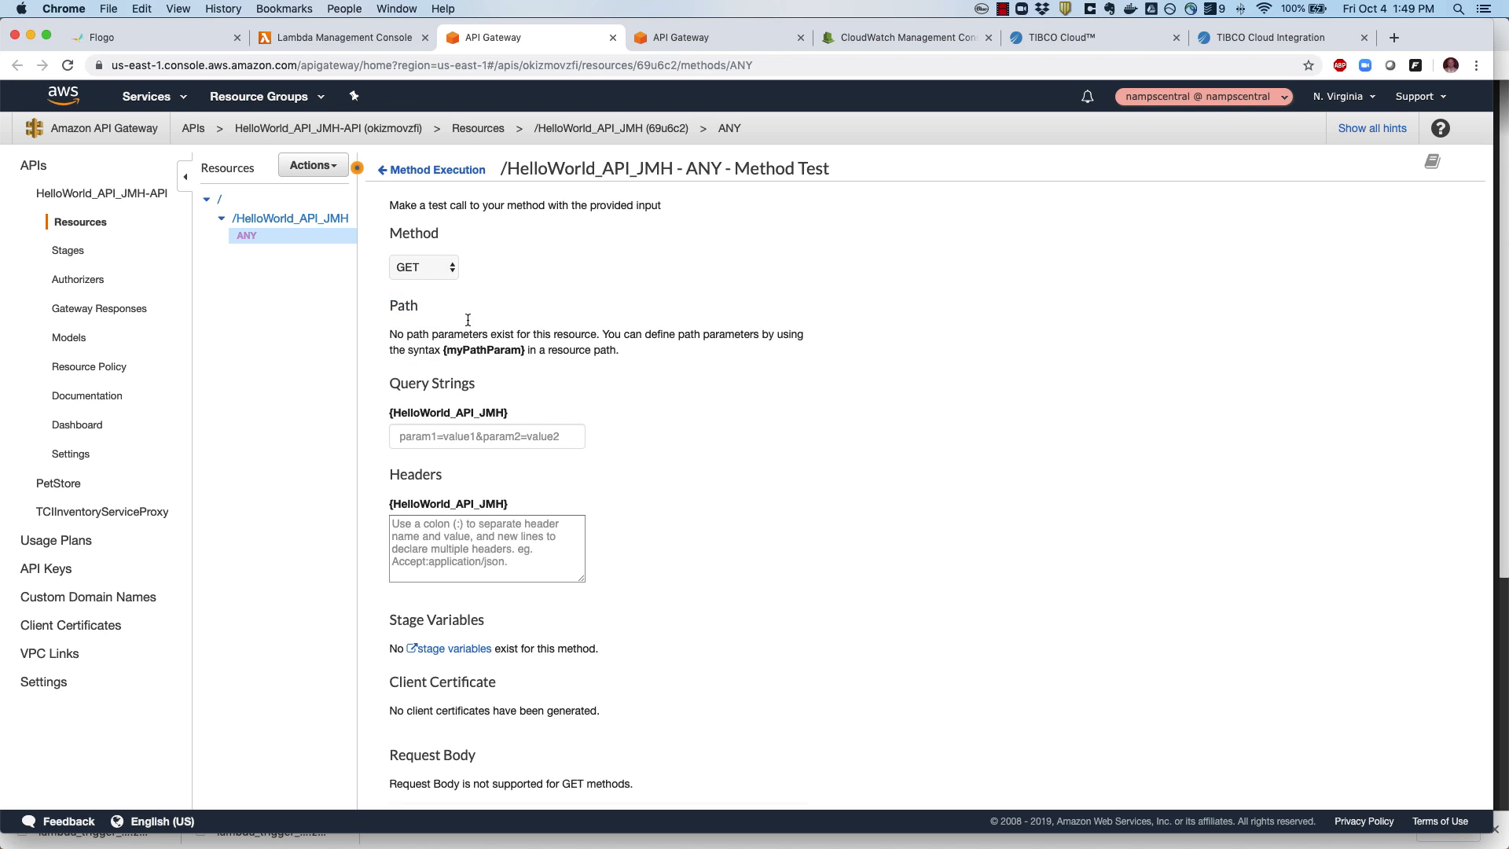
pyautogui.click(493, 435)
pyautogui.write('name=')
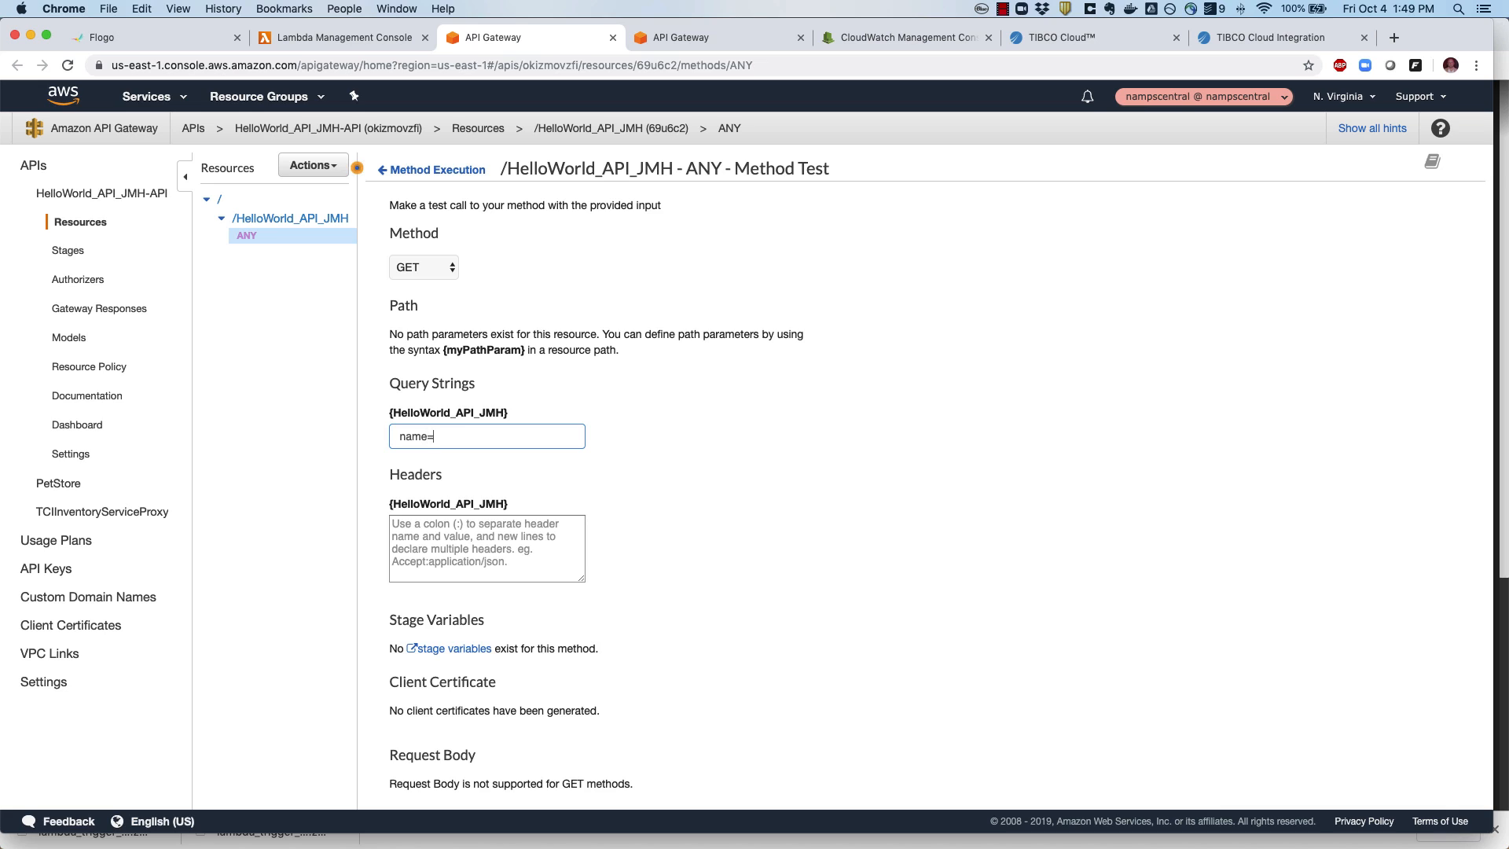
pyautogui.write('AWS')
pyautogui.scroll(-2, 621, 458)
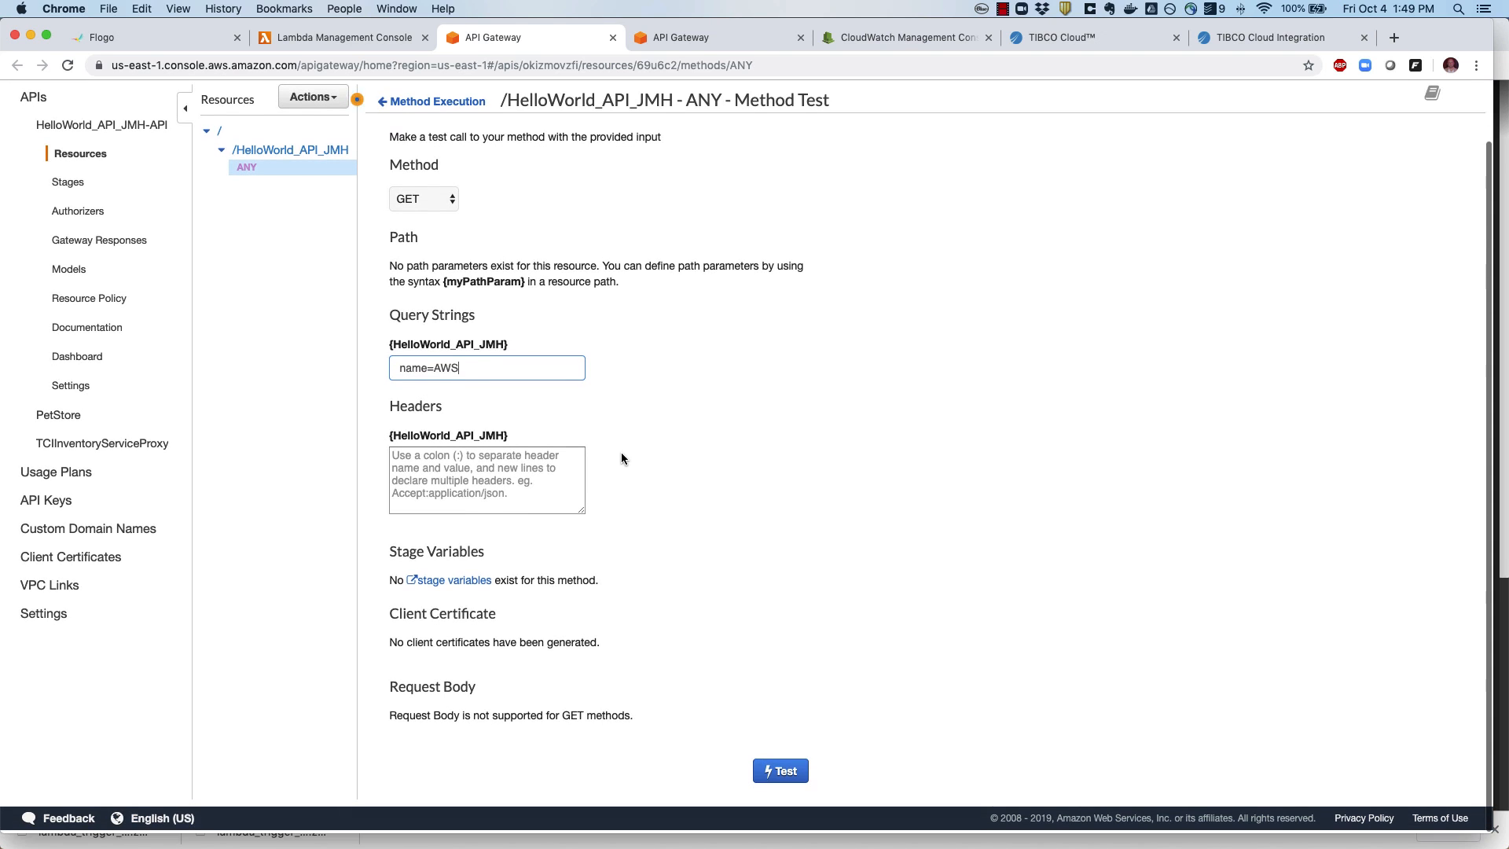
pyautogui.click(781, 772)
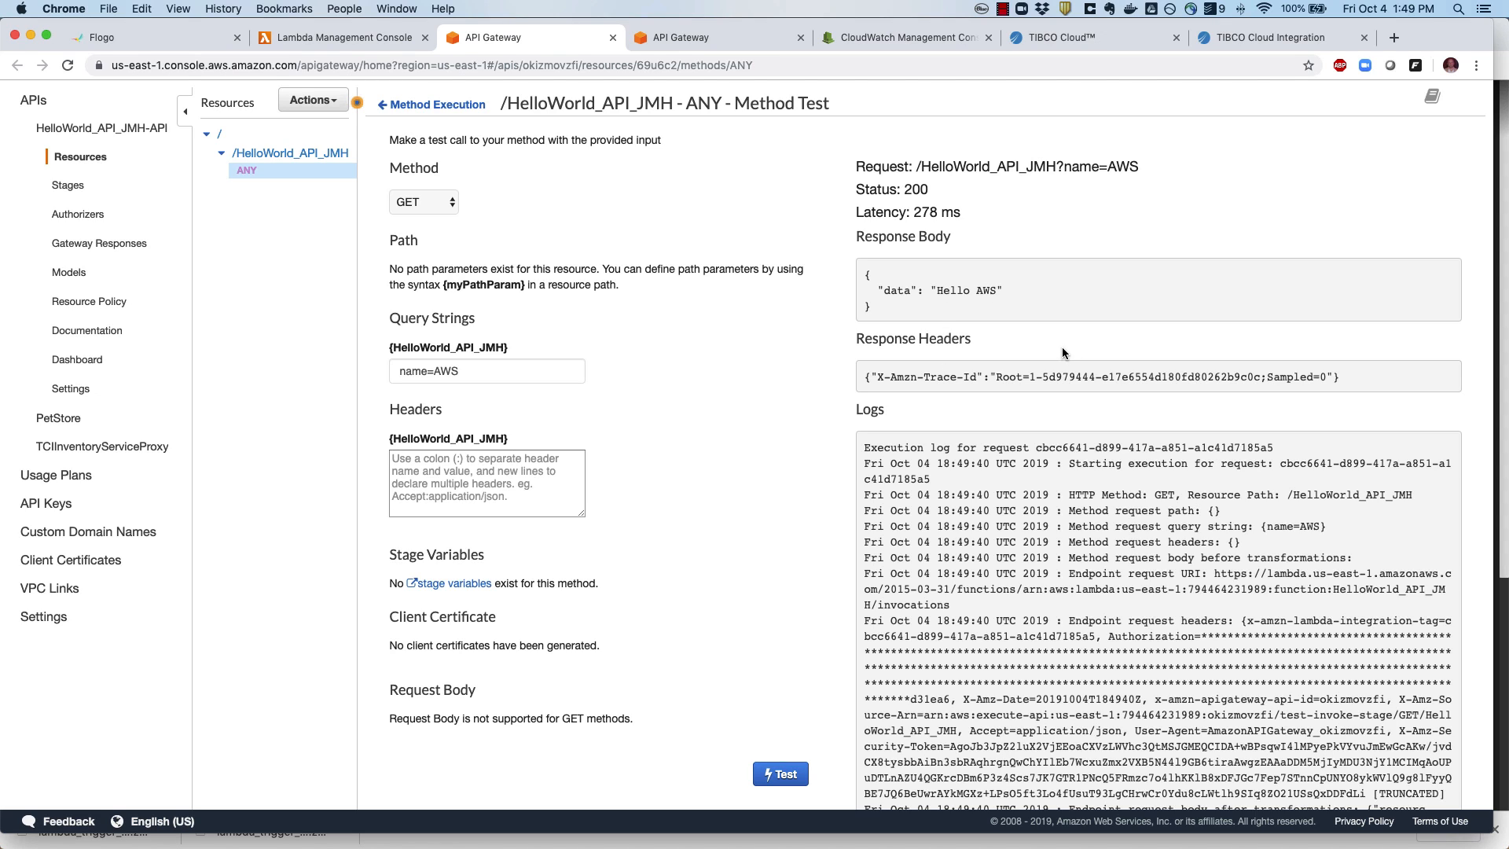
# Step: Go back to the HelloWorld_API_JMH function's monitoring page and open the CloudWatch log stream of a recent invocation
pyautogui.click(900, 36)
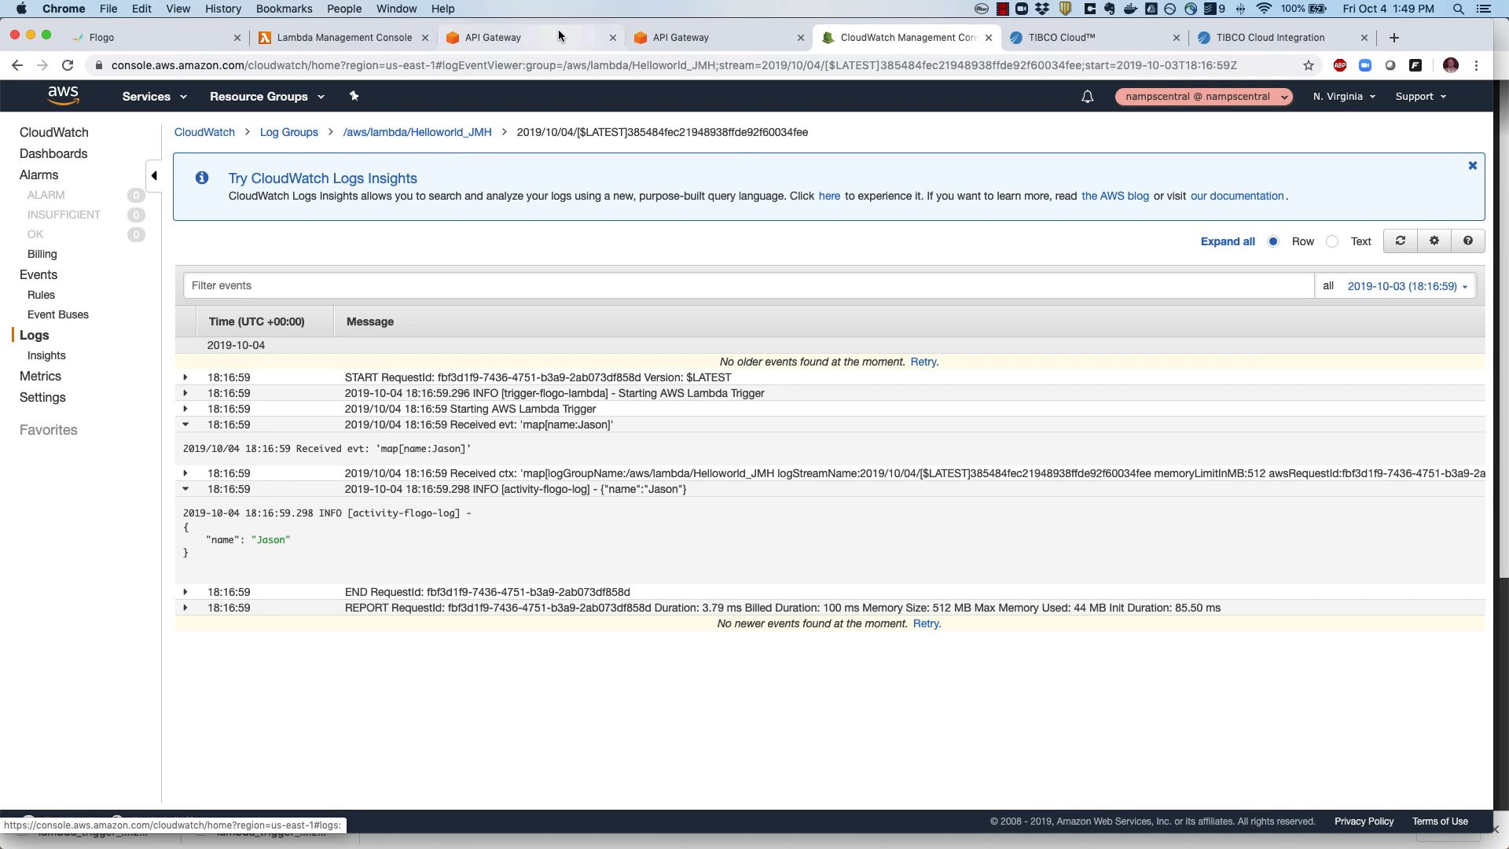
pyautogui.click(347, 39)
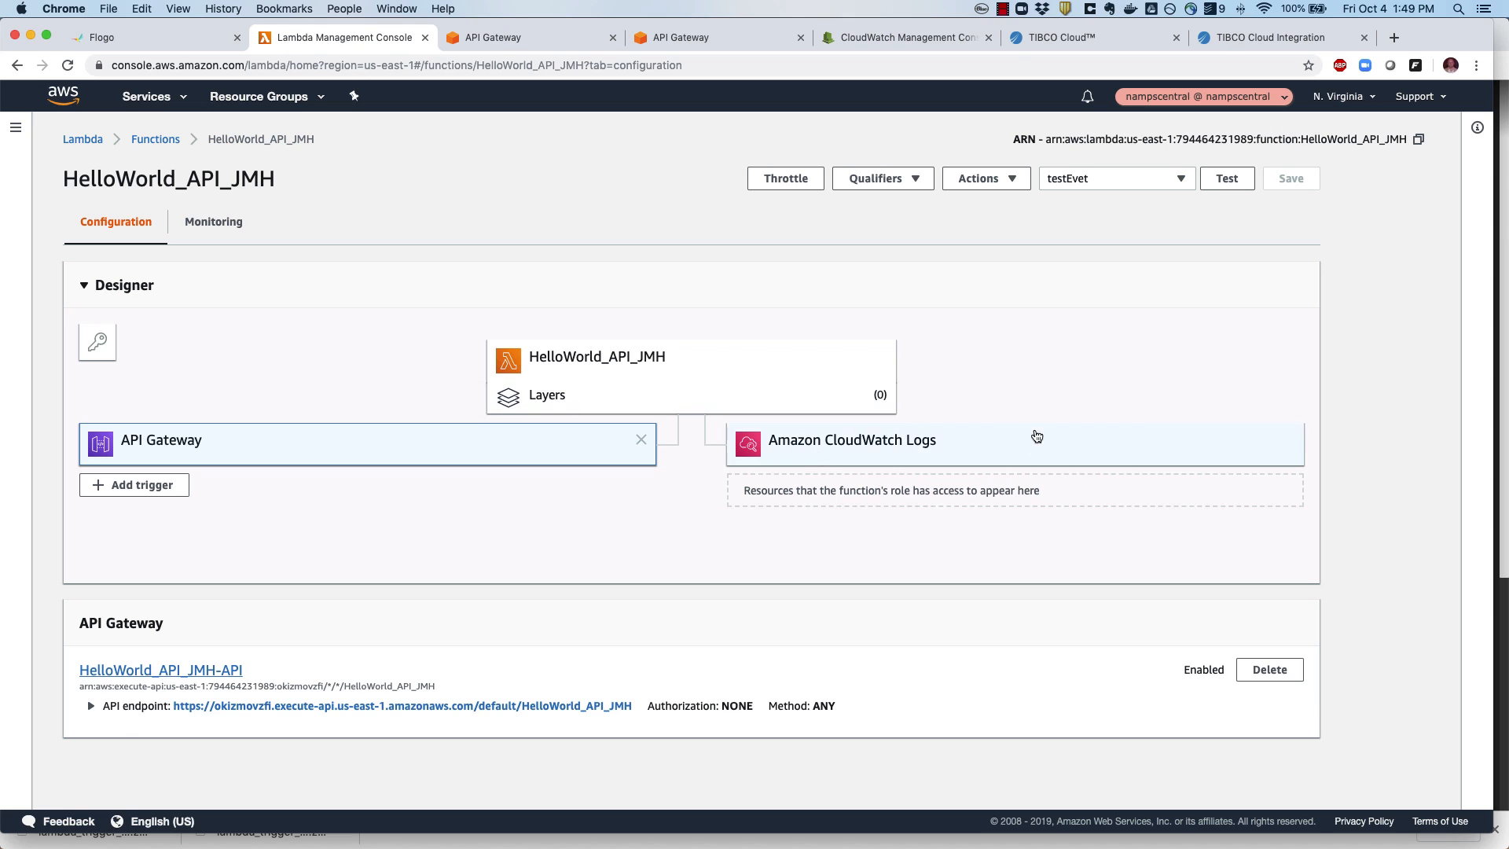
pyautogui.click(971, 442)
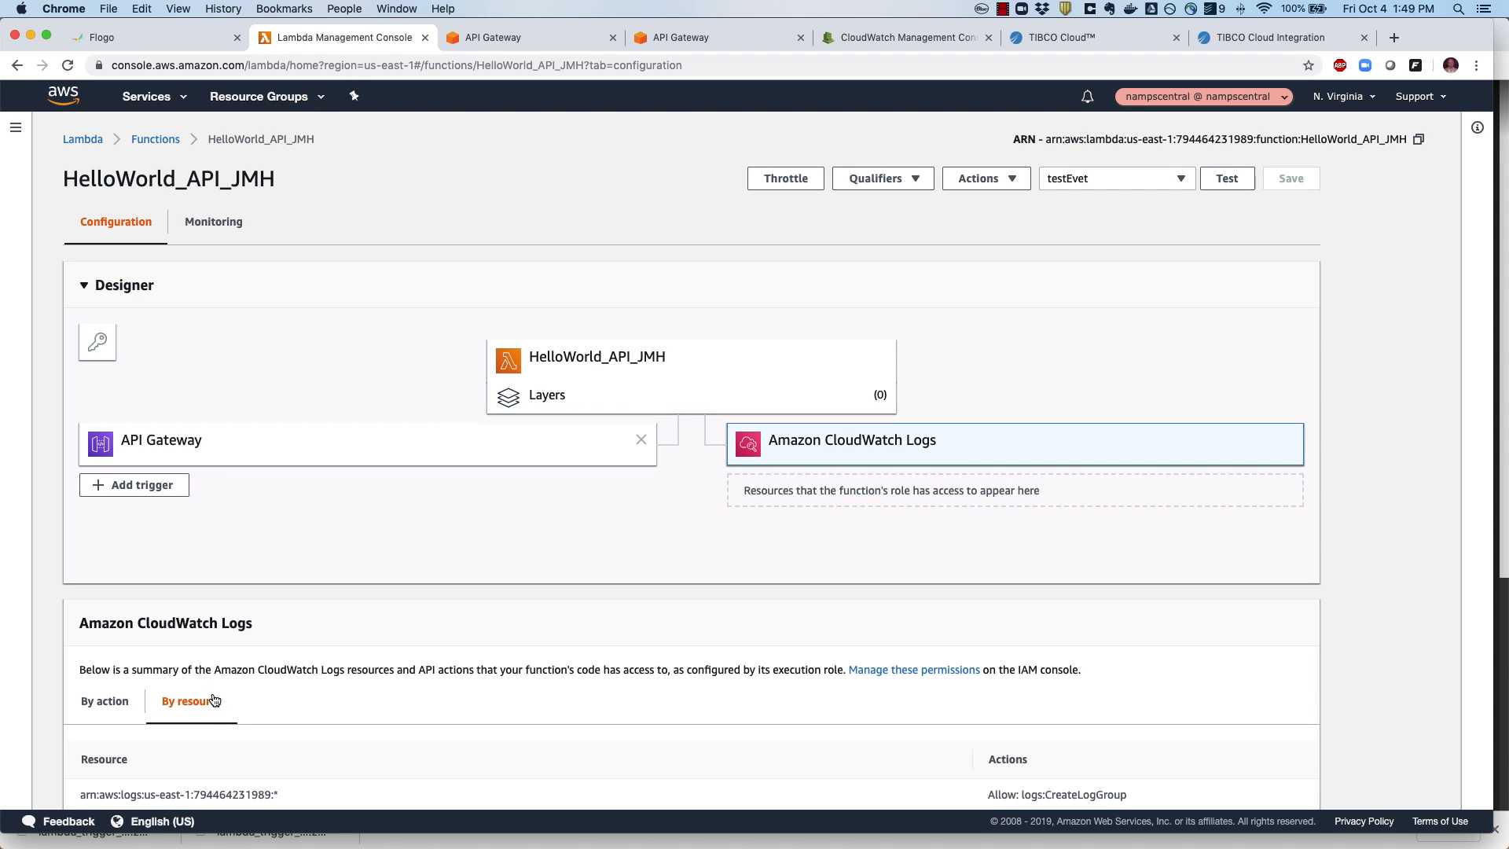
pyautogui.click(208, 222)
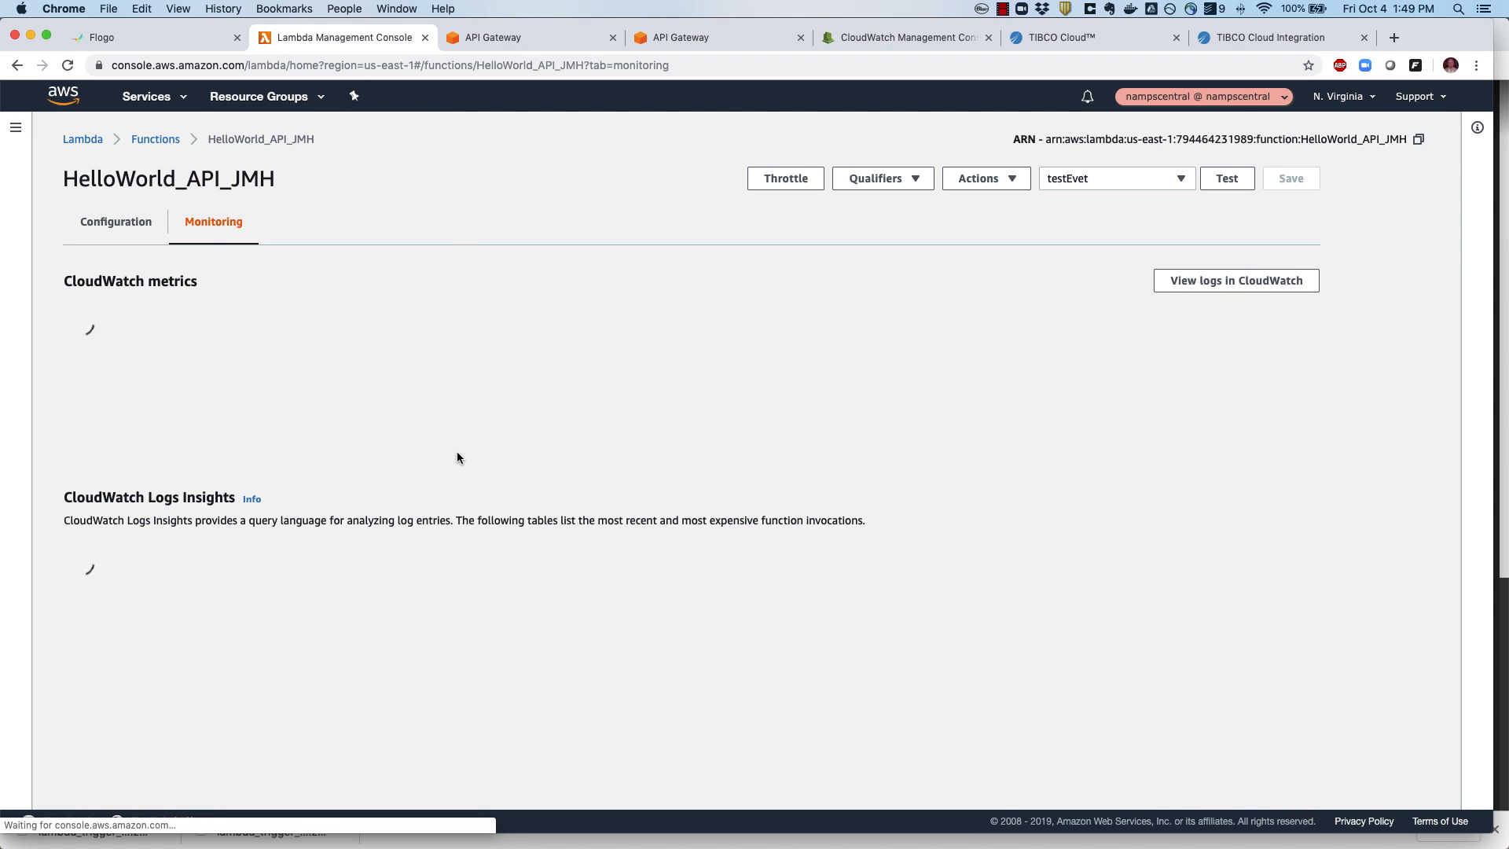
pyautogui.scroll(-8, 664, 431)
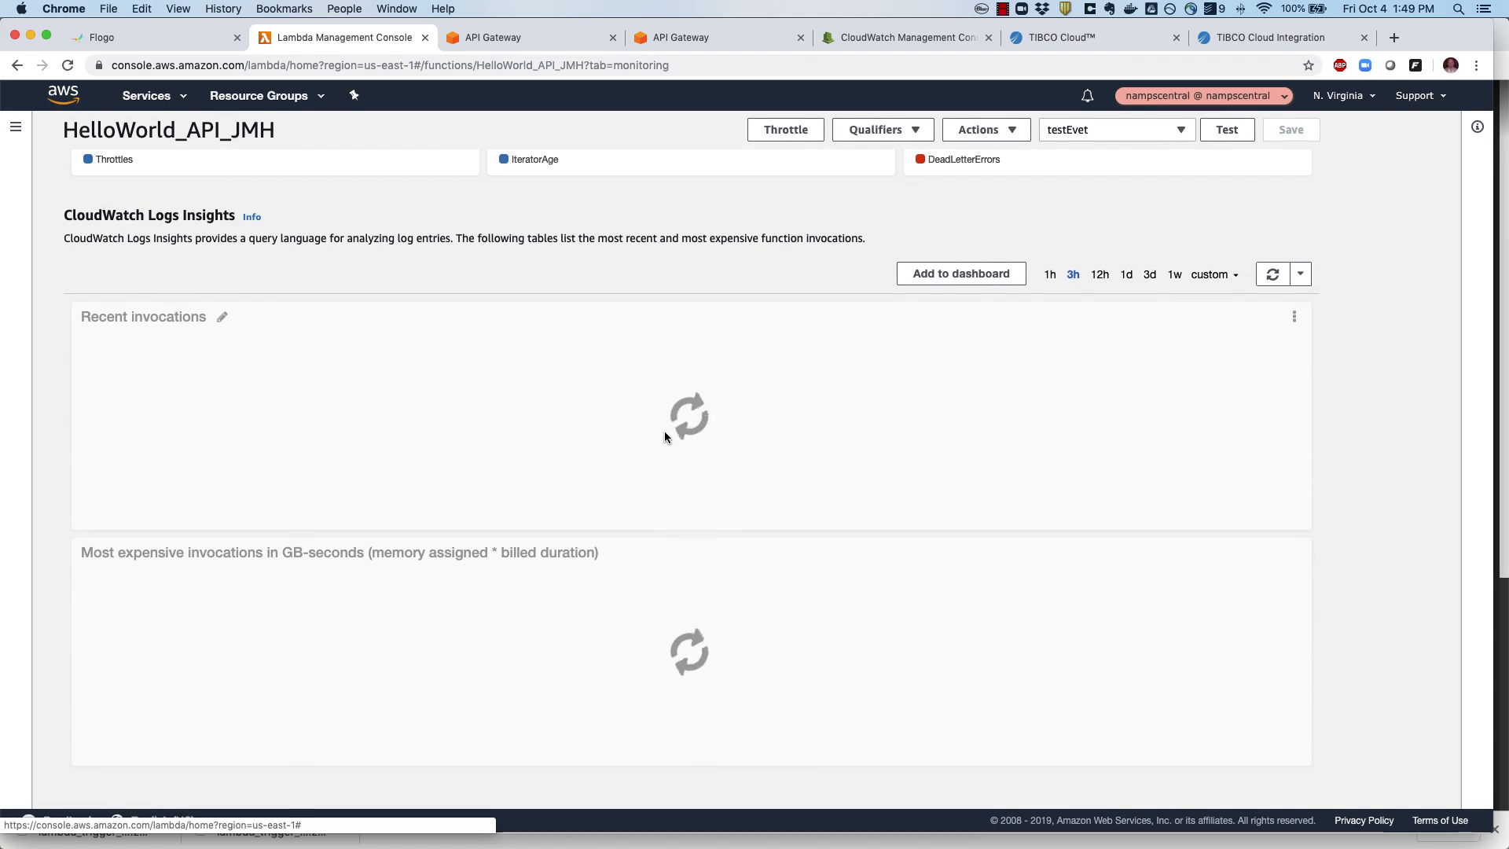
pyautogui.click(421, 365)
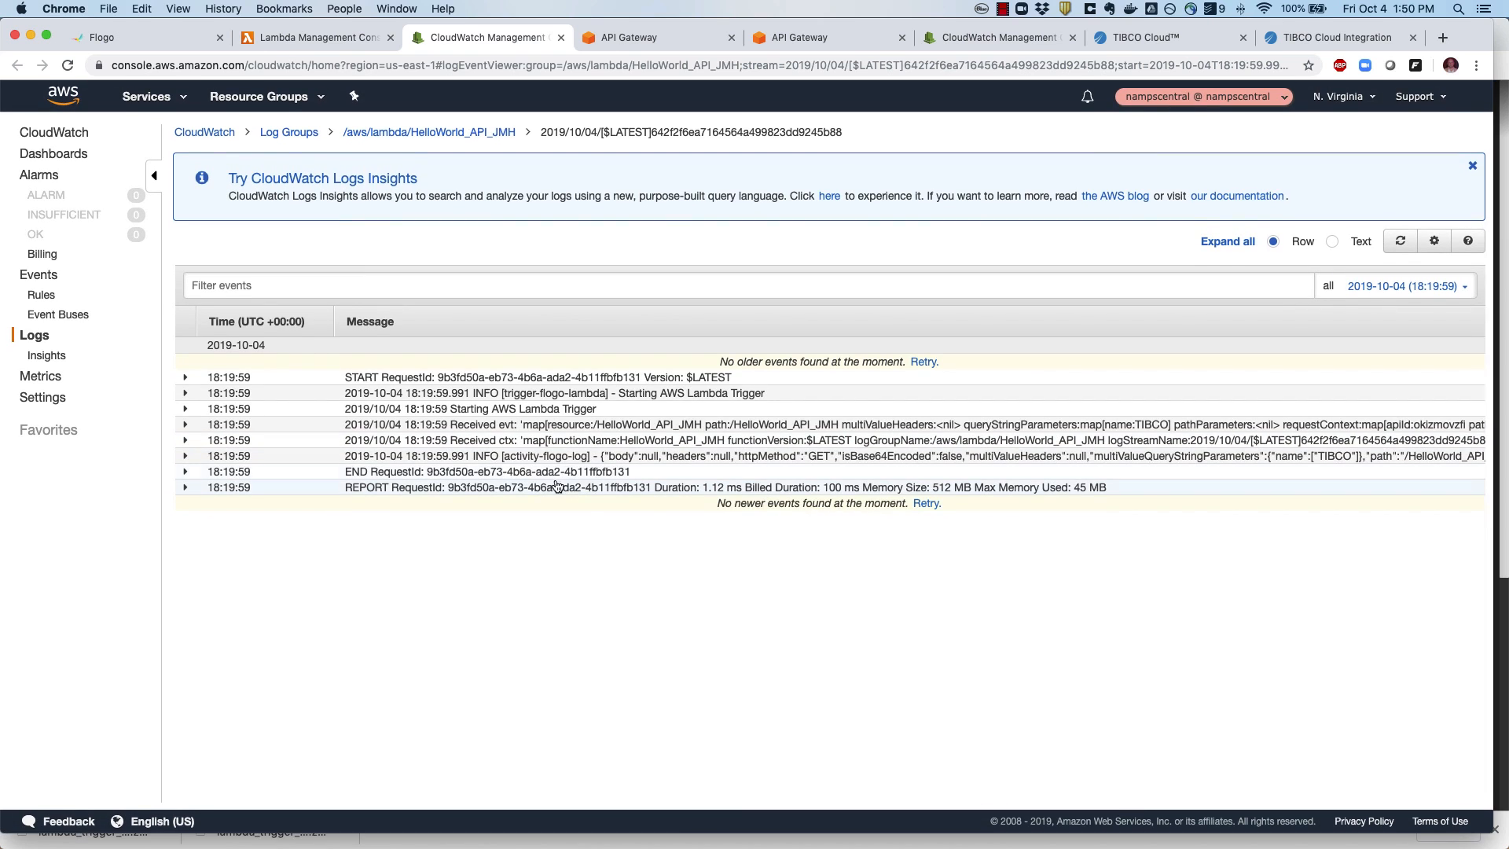
# Step: Expand the "Received evt" log entry and highlight queryStringParameters in its event map
pyautogui.click(576, 425)
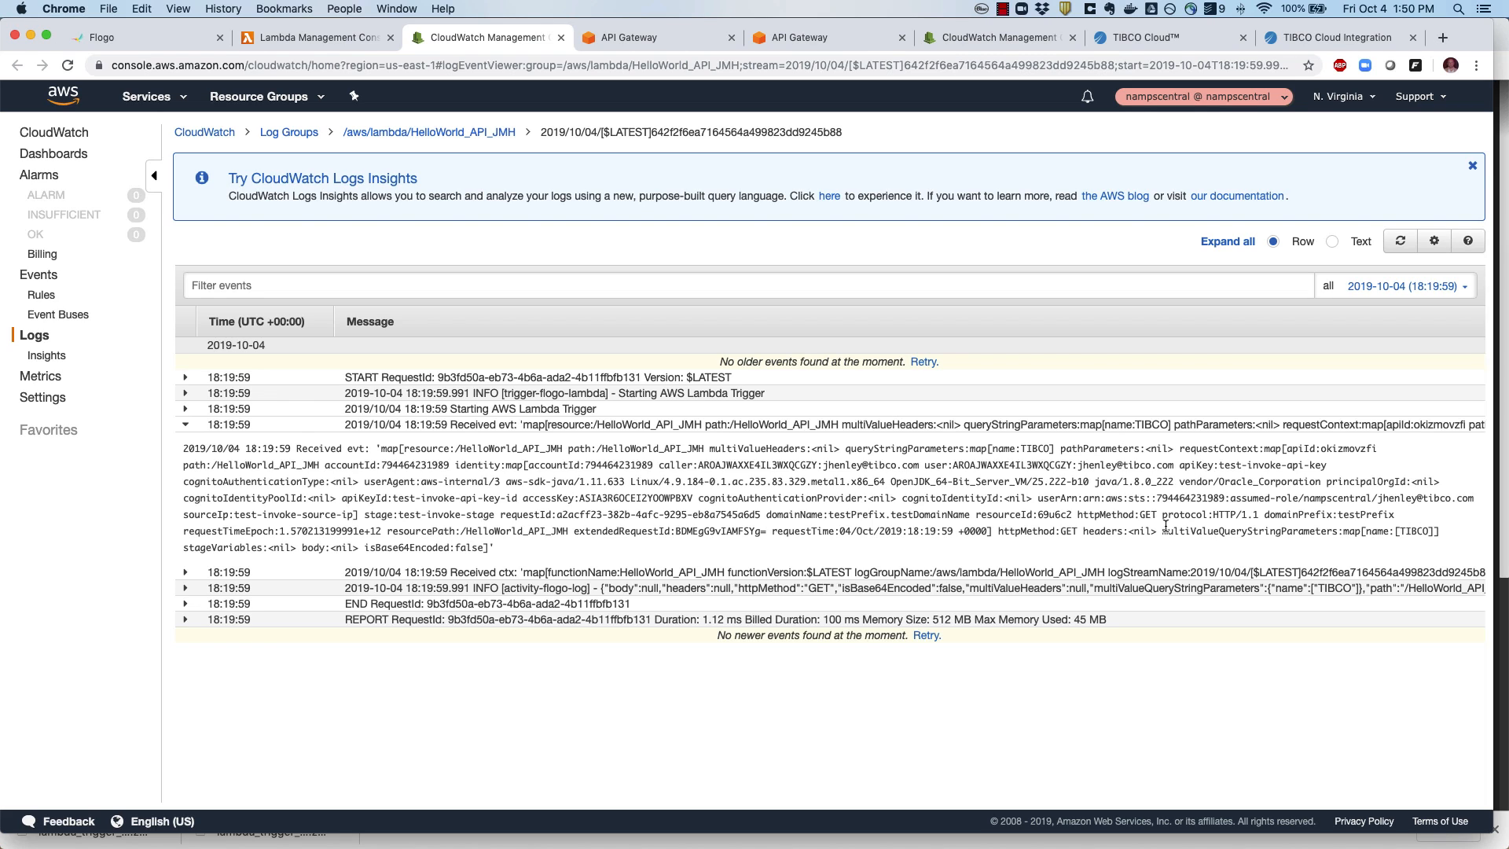
pyautogui.doubleClick(894, 447)
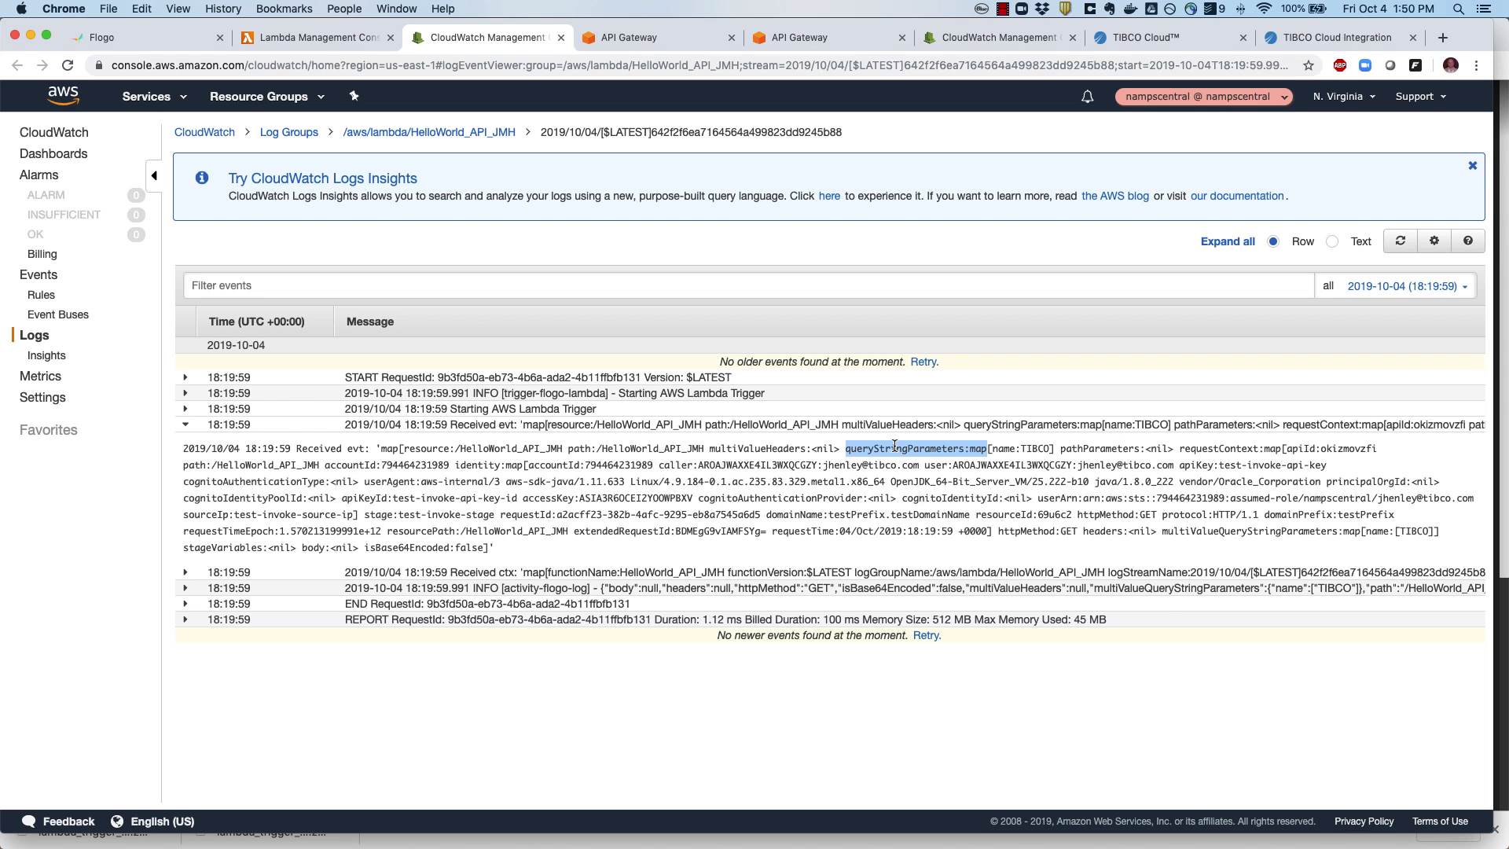
pyautogui.click(846, 449)
pyautogui.moveTo(846, 449); pyautogui.dragTo(967, 452)
pyautogui.click(976, 450)
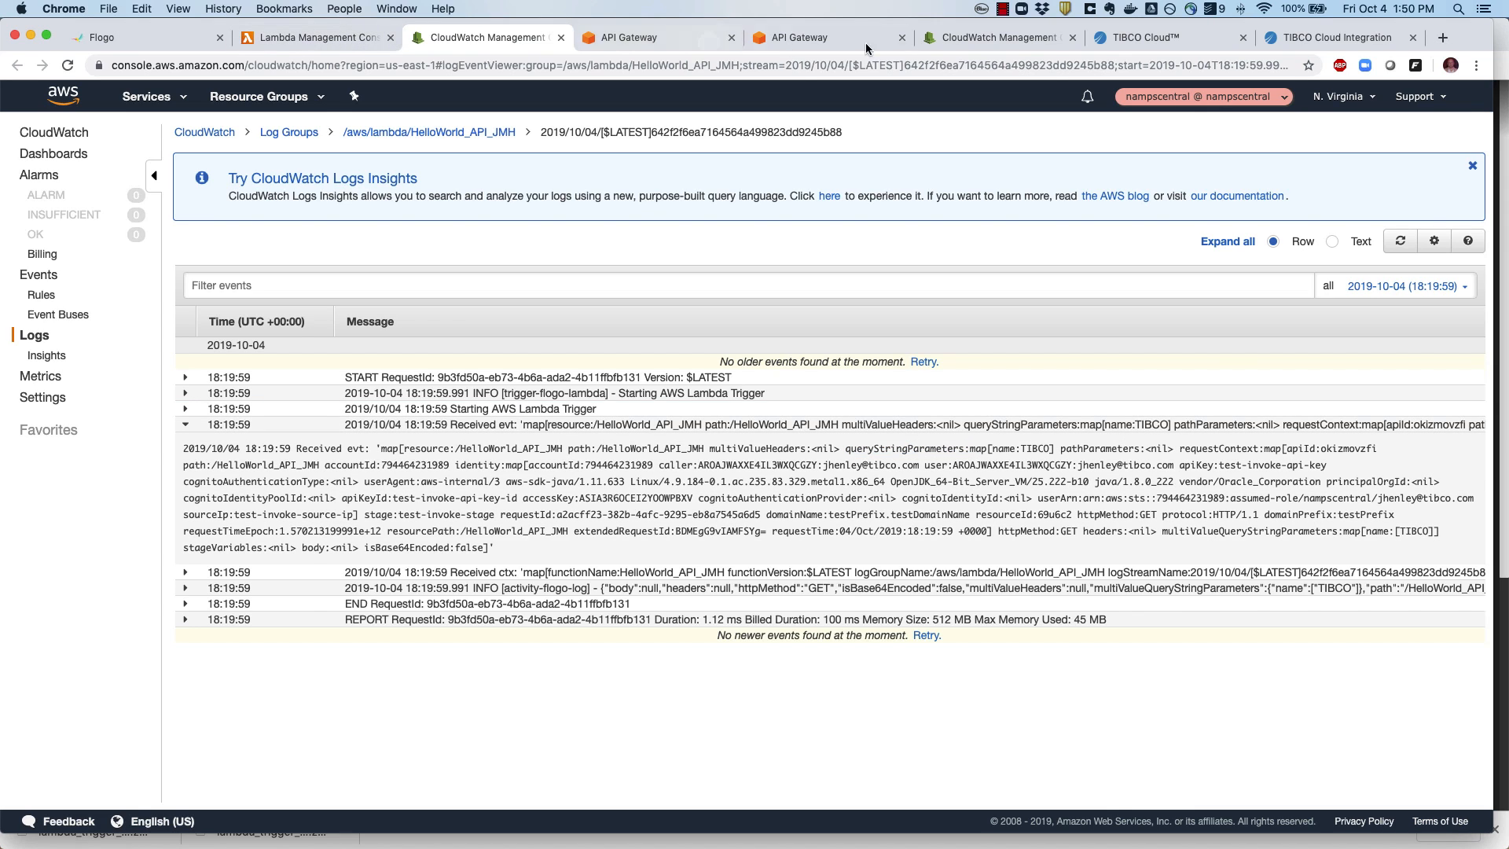
# Step: Compare the received event with the Helloworld_JMH log, returning to highlight queryStringParameters in the HelloWorld_API_JMH event
pyautogui.click(981, 41)
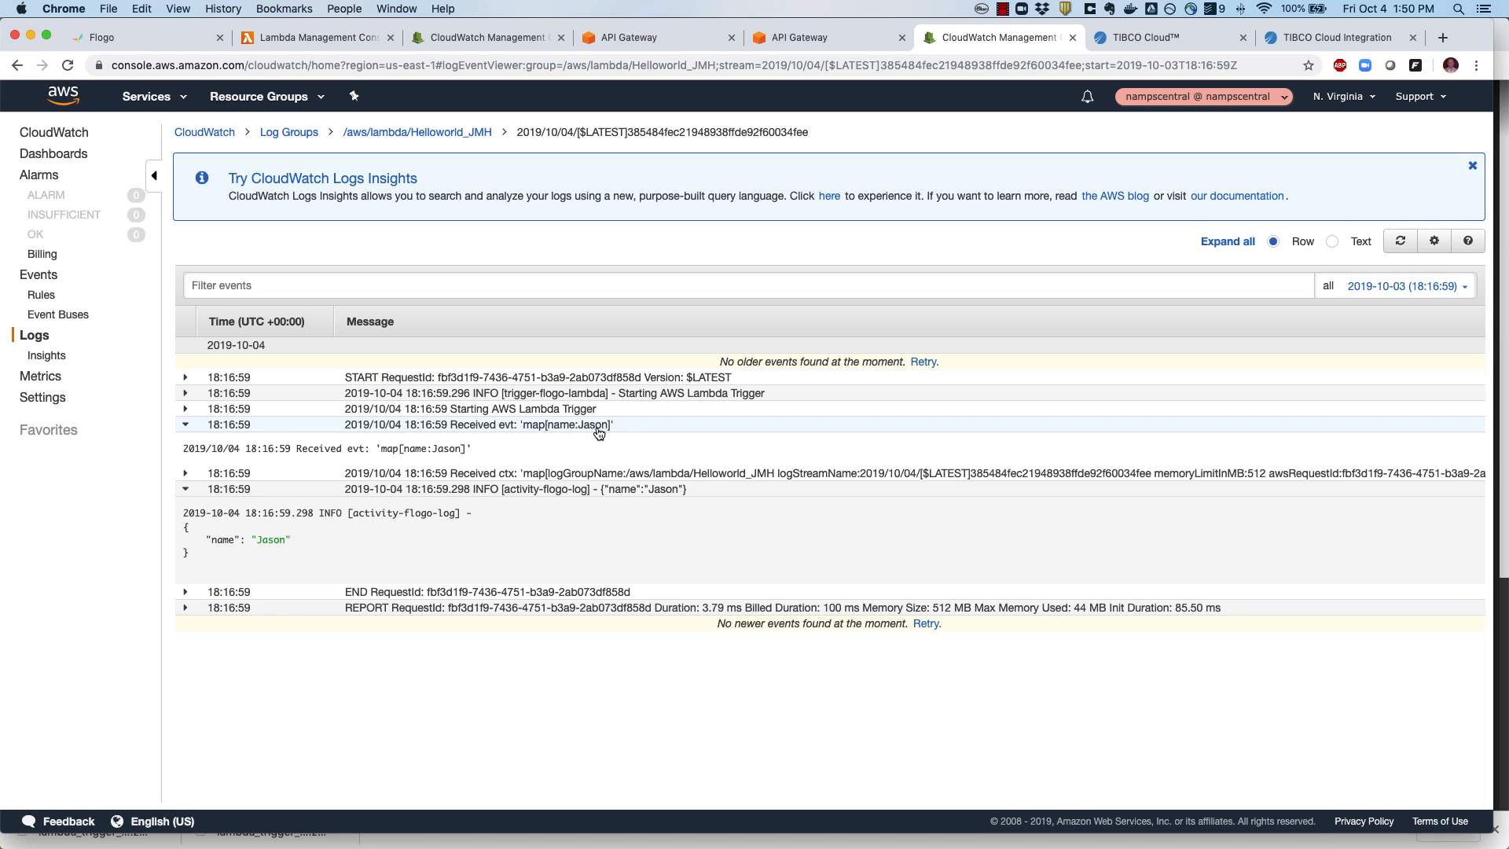
pyautogui.click(481, 37)
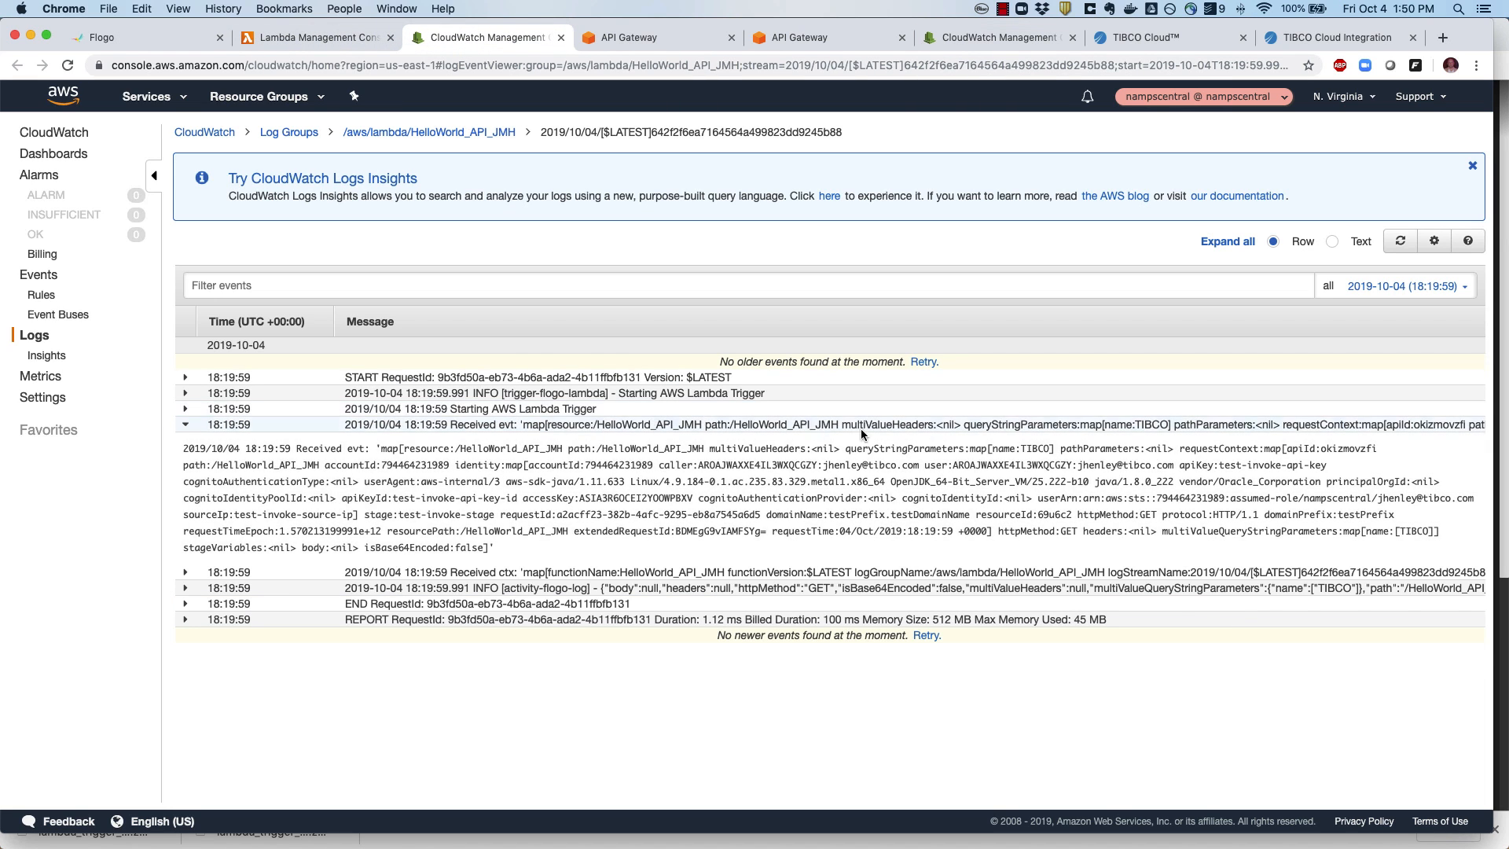
pyautogui.click(1031, 425)
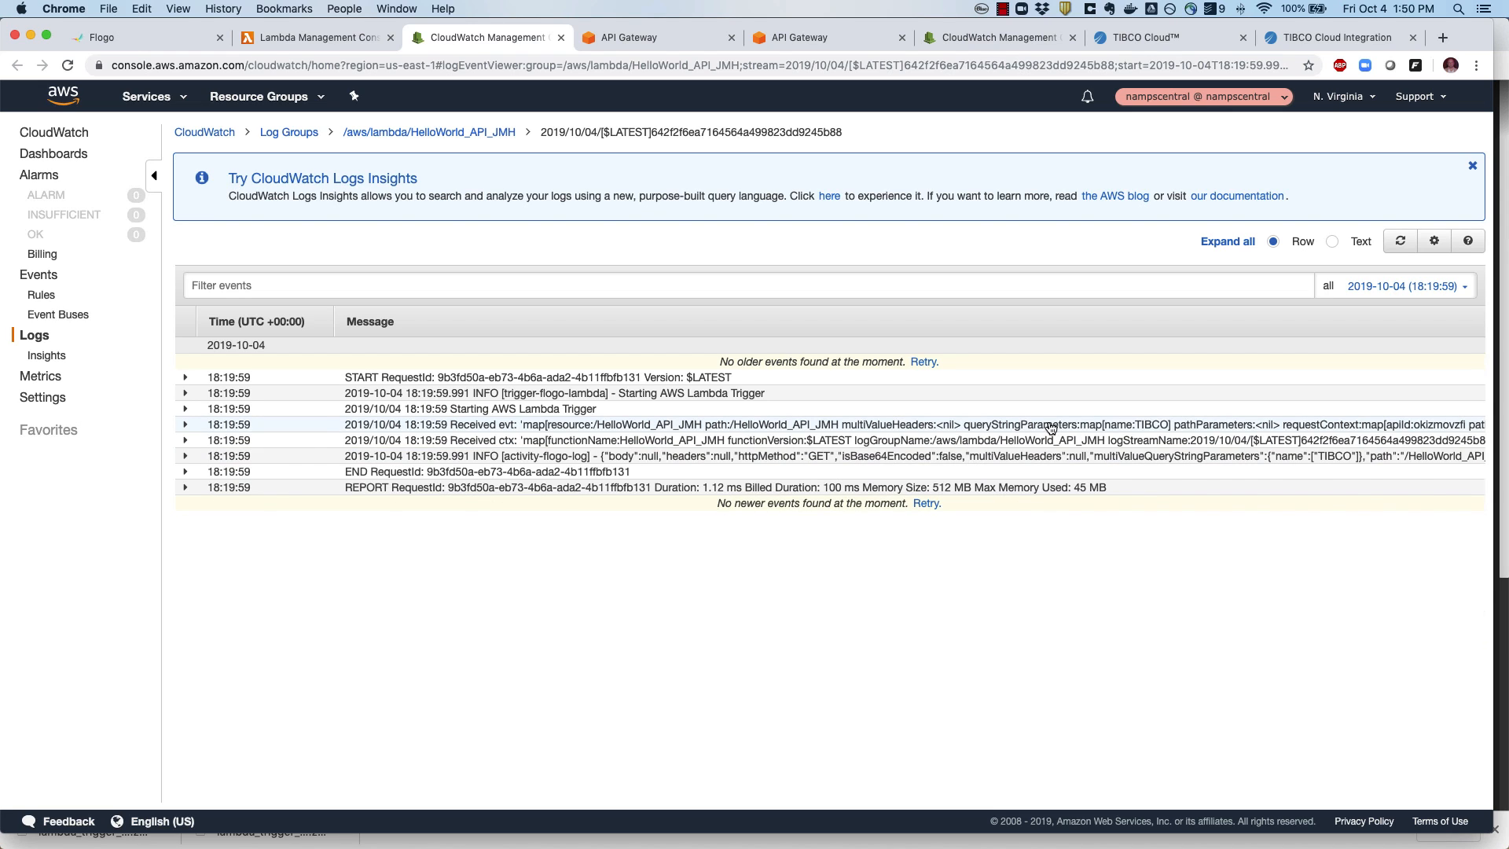
pyautogui.click(1051, 427)
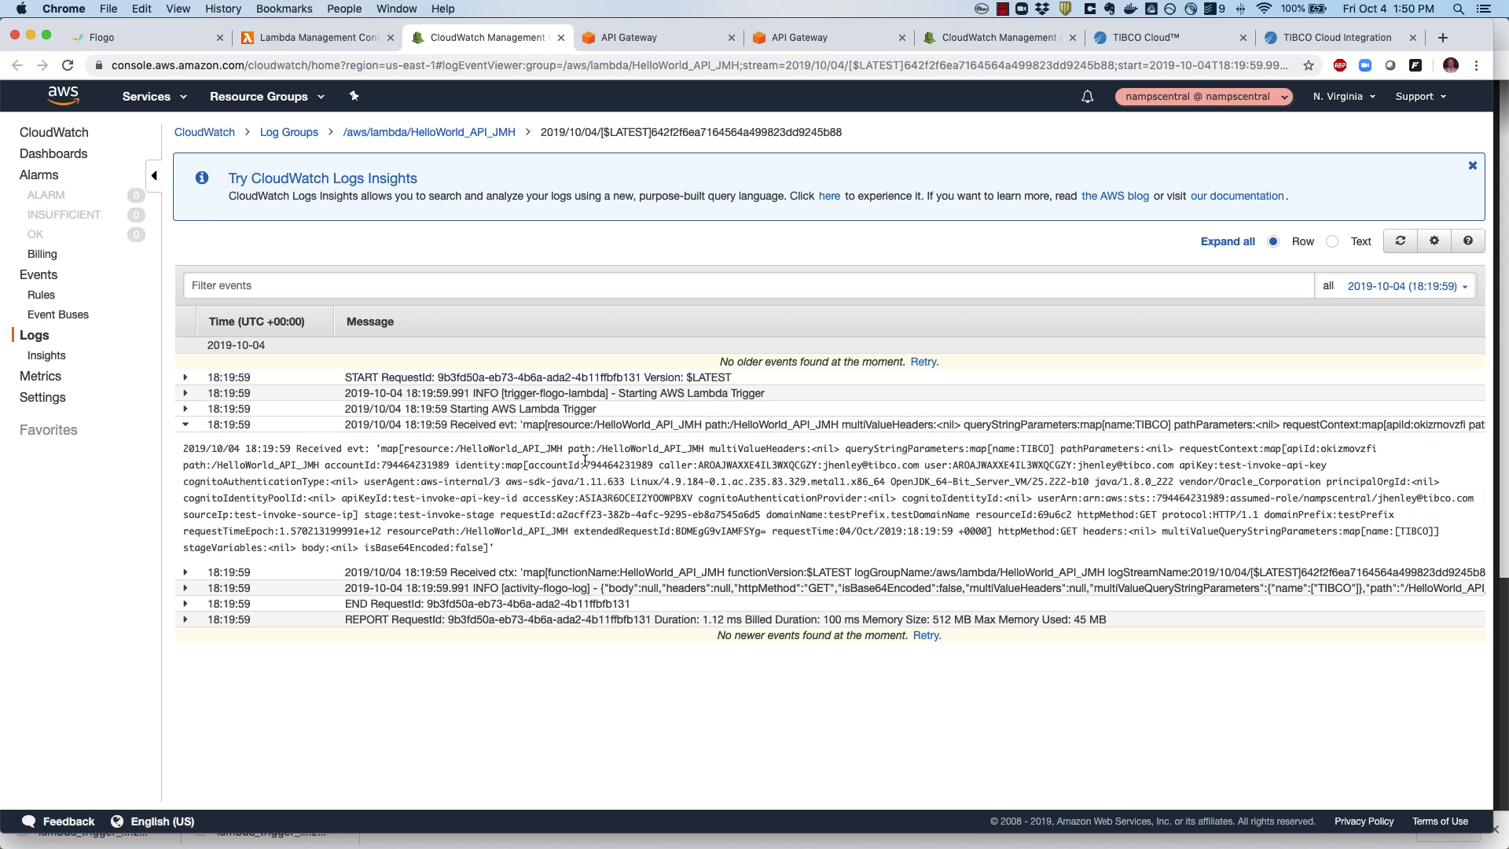
pyautogui.doubleClick(889, 448)
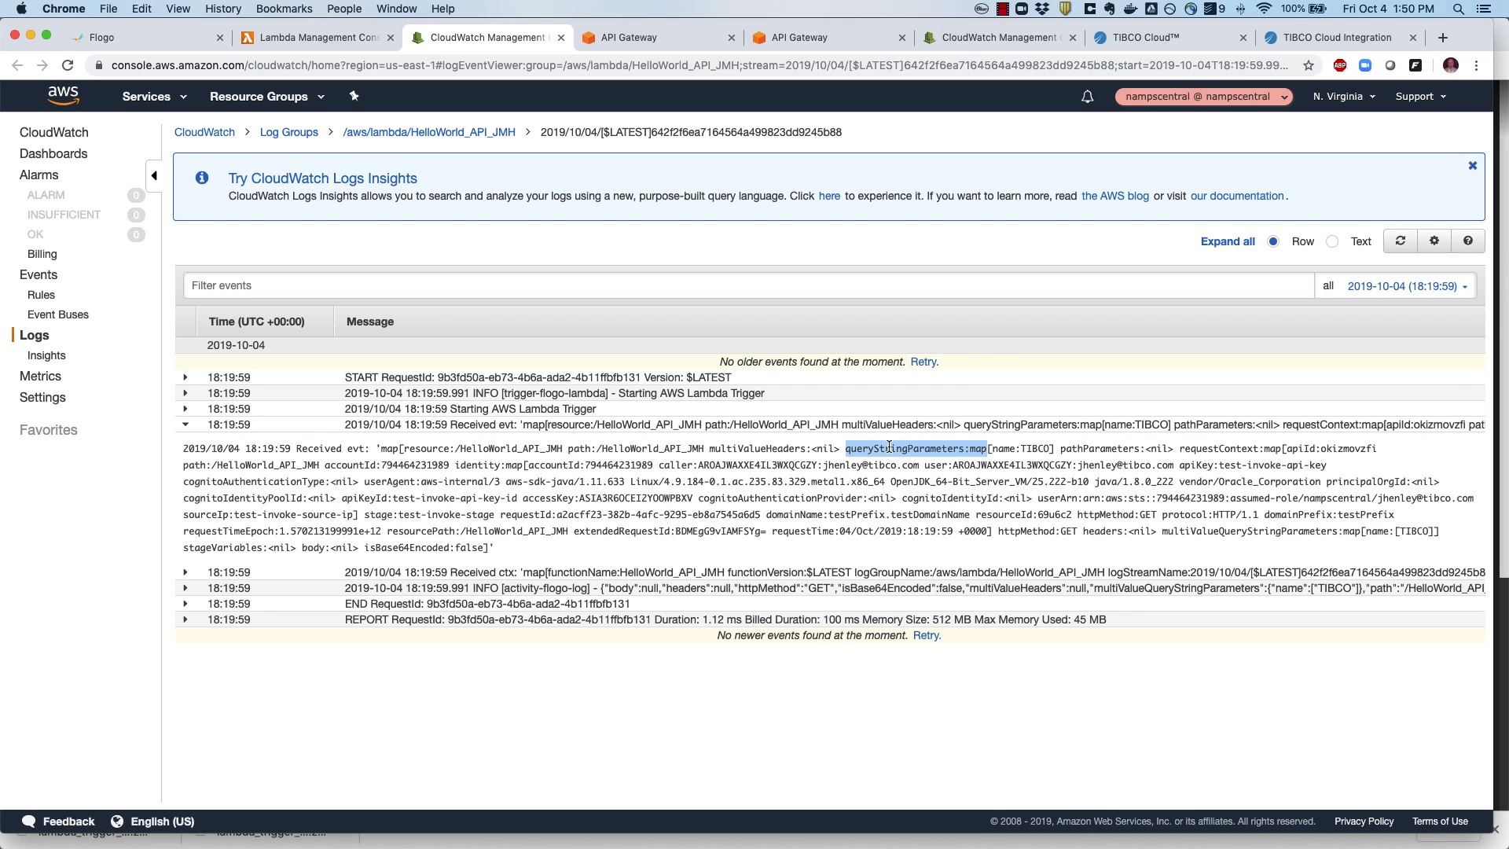
# Step: Expand the activity-flogo-log entry and highlight queryStringParameters in its formatted JSON
pyautogui.click(522, 592)
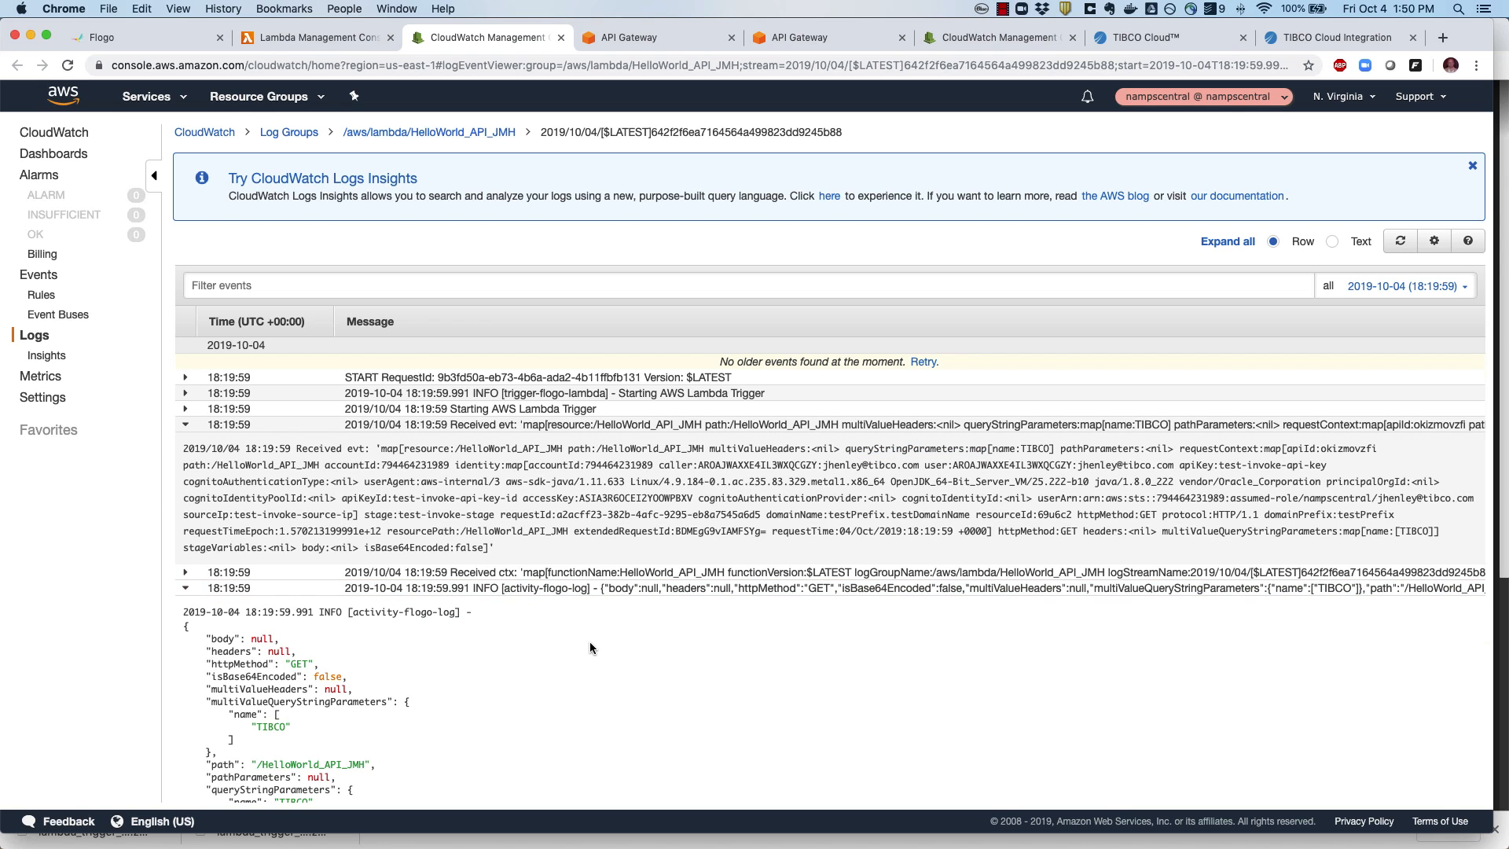
pyautogui.scroll(-3, 590, 641)
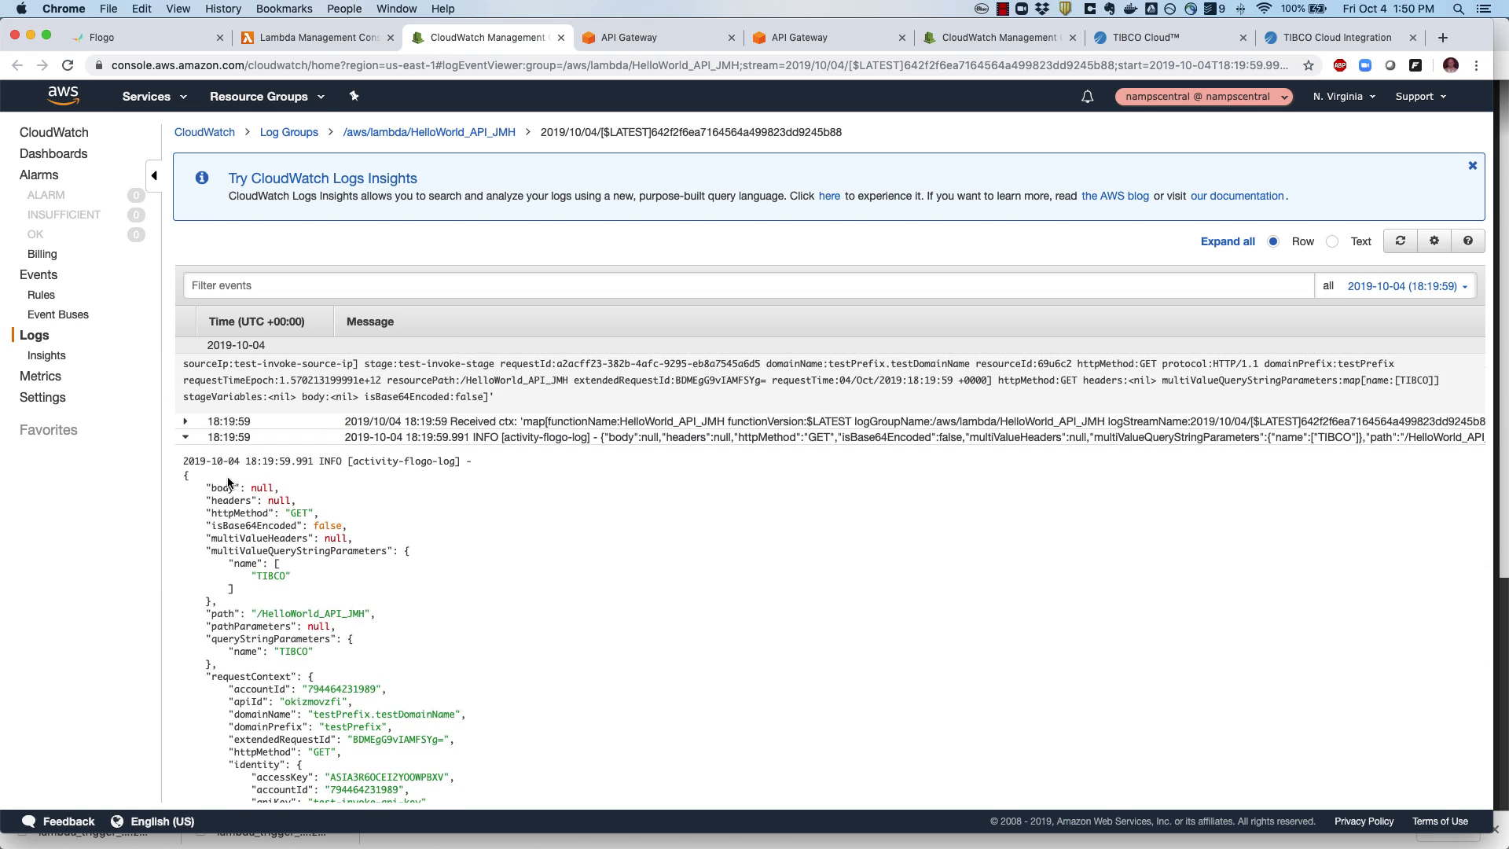
pyautogui.scroll(-1, 228, 481)
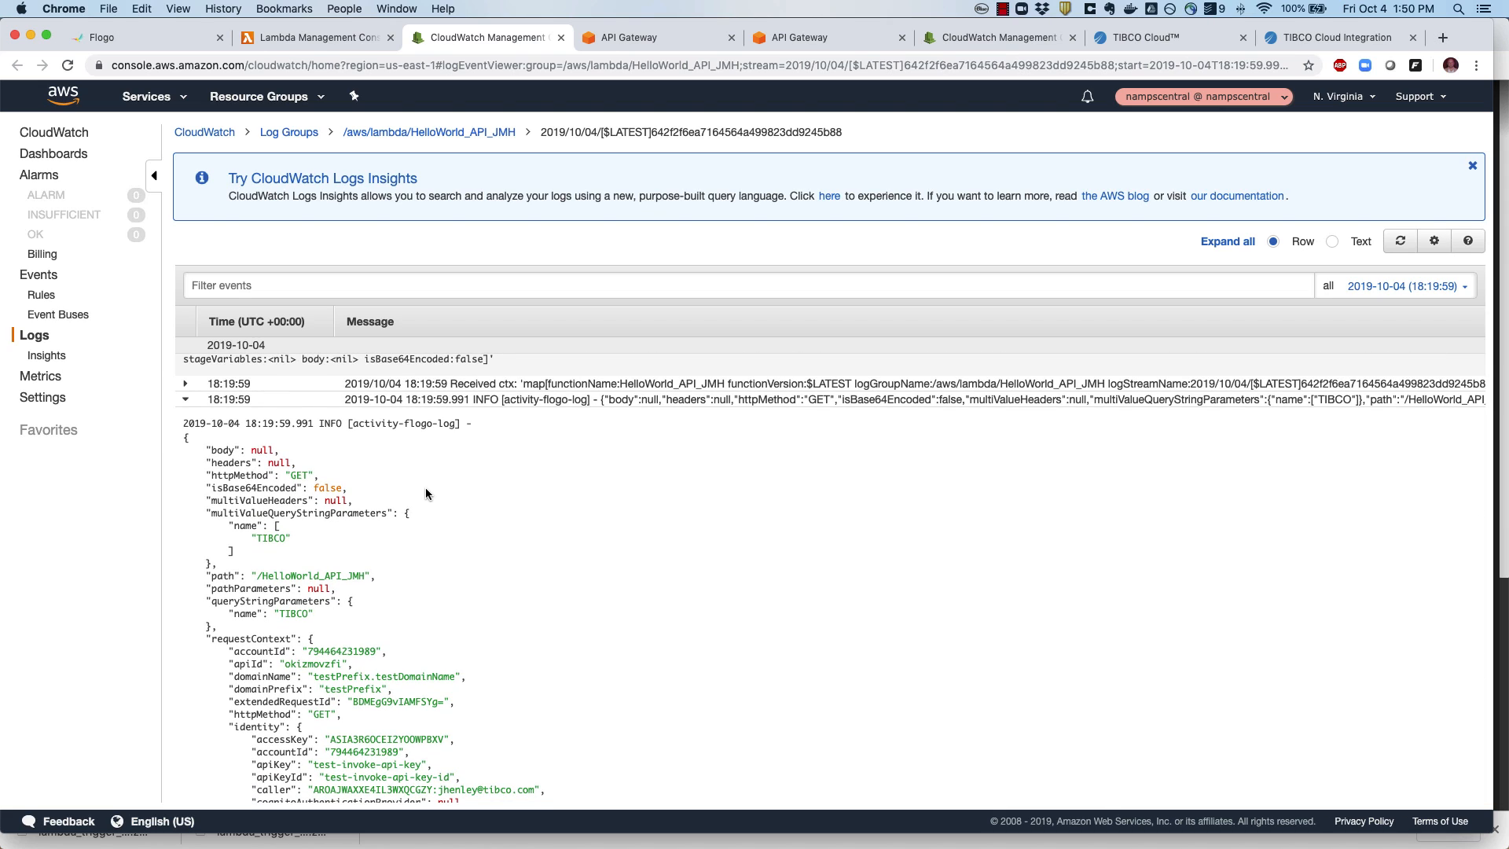
pyautogui.scroll(-2, 426, 487)
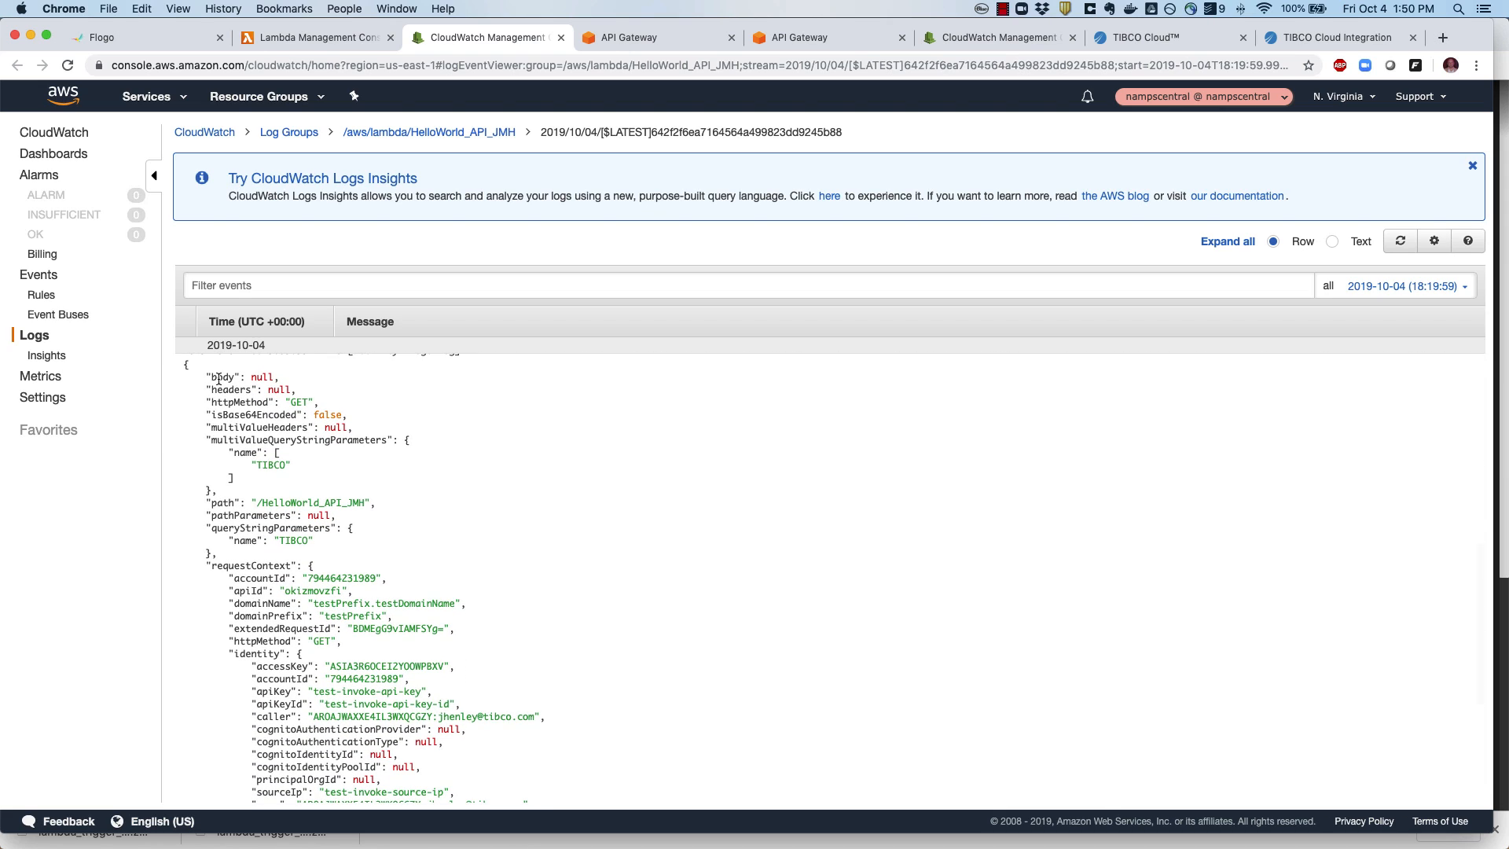
pyautogui.moveTo(211, 529); pyautogui.dragTo(326, 533)
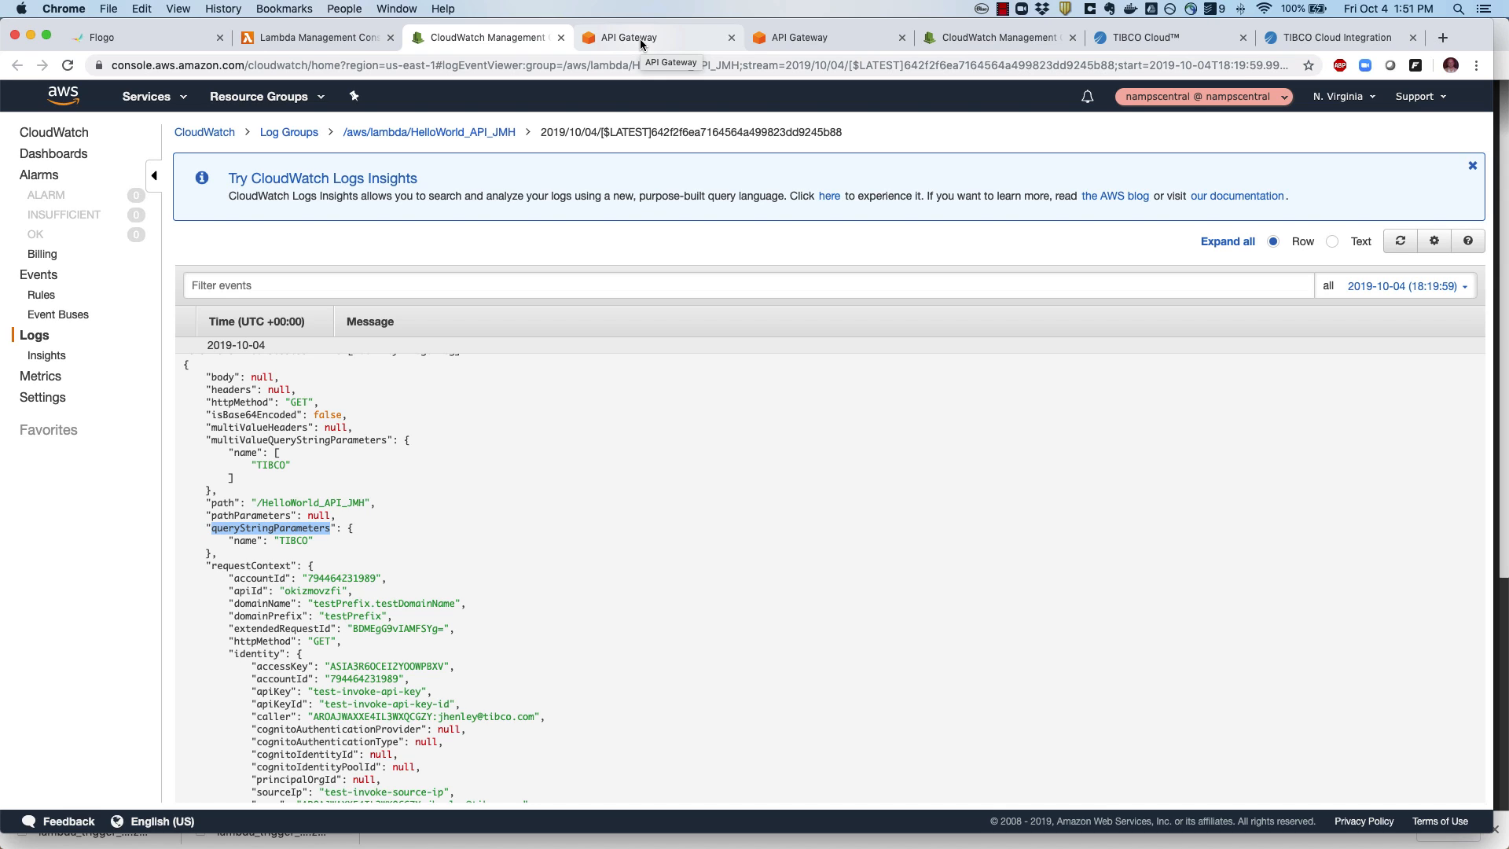
# Step: Switch to TIBCO Cloud Integration, open LambdaTest's CallLambdaAPIFunction flow and view its ReceiveHTTPMessage trigger settings
pyautogui.click(1309, 38)
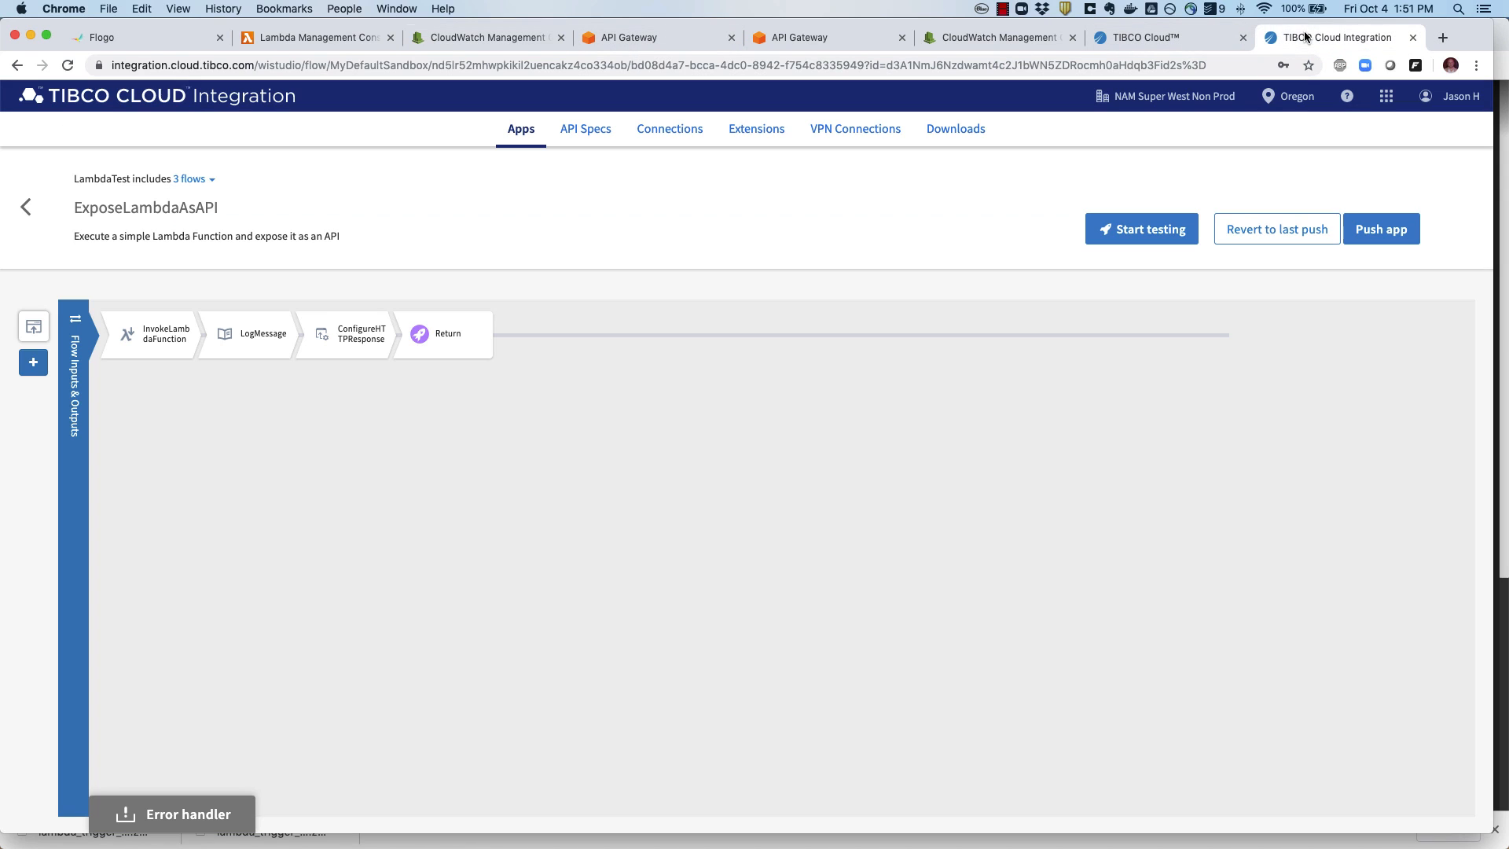
pyautogui.click(26, 207)
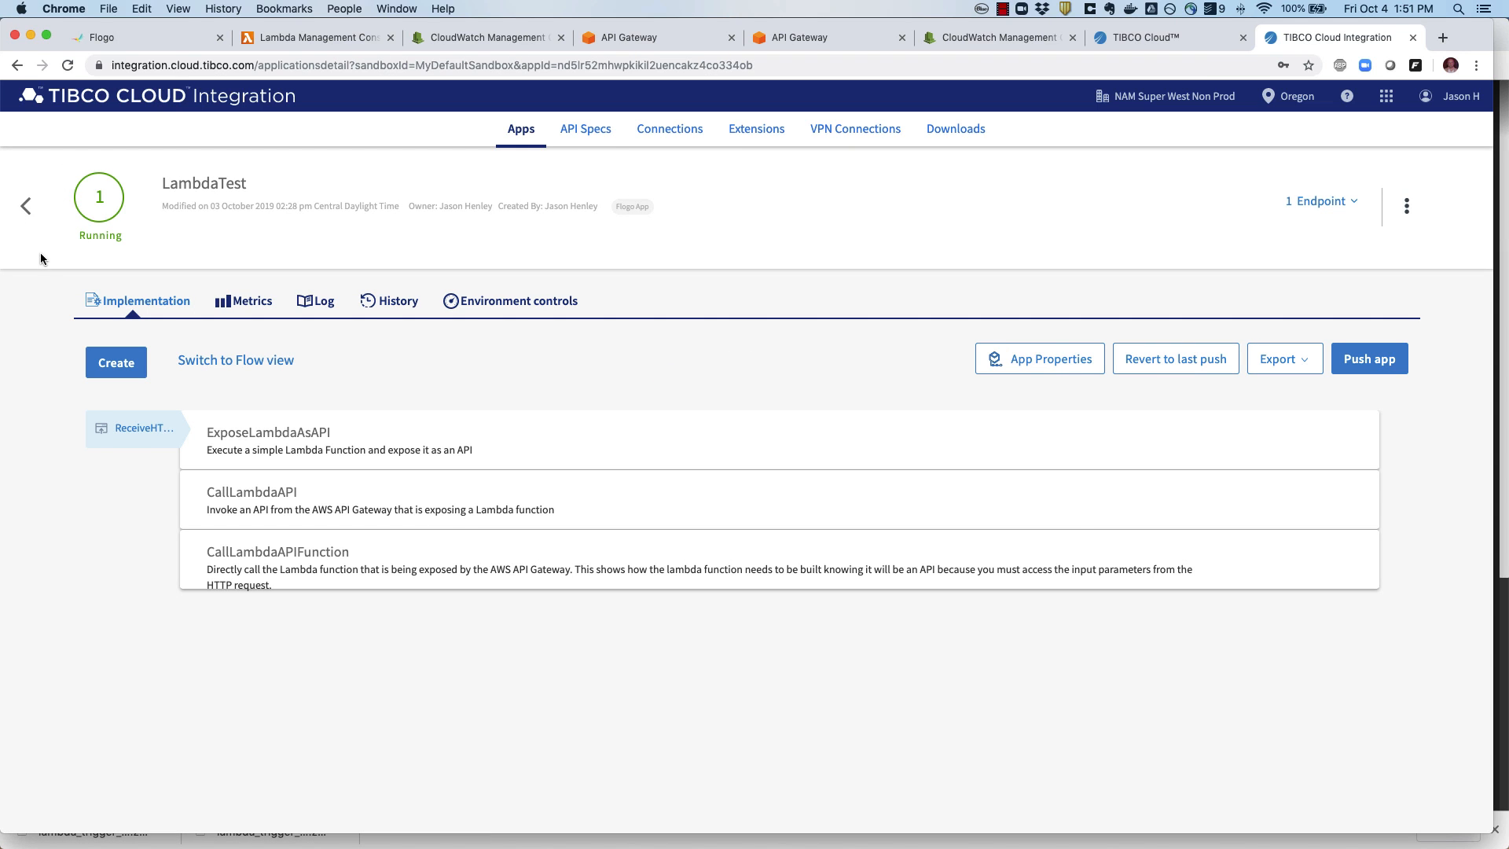
pyautogui.click(281, 554)
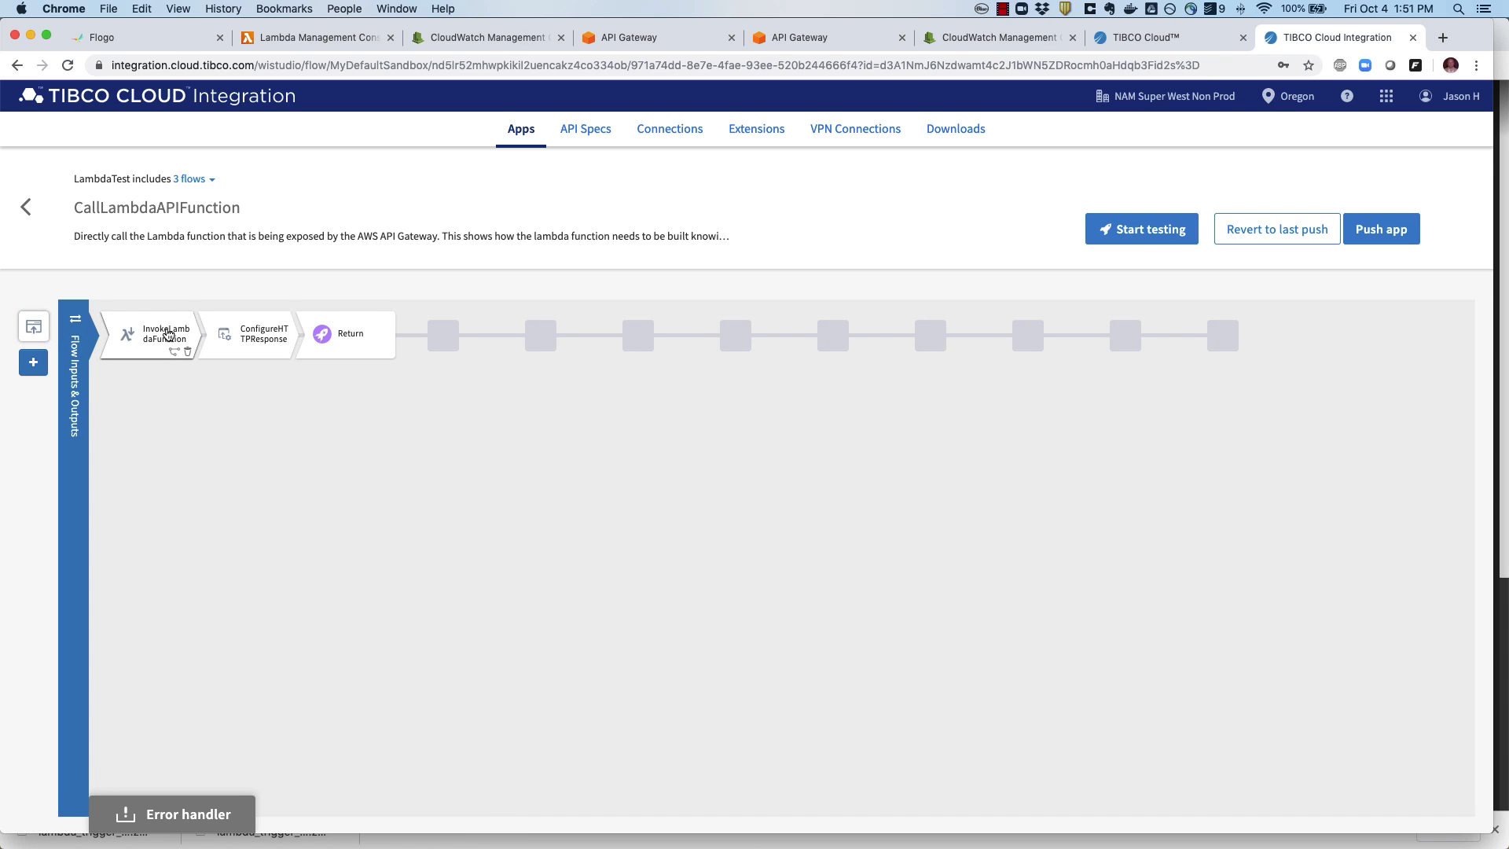
pyautogui.click(34, 331)
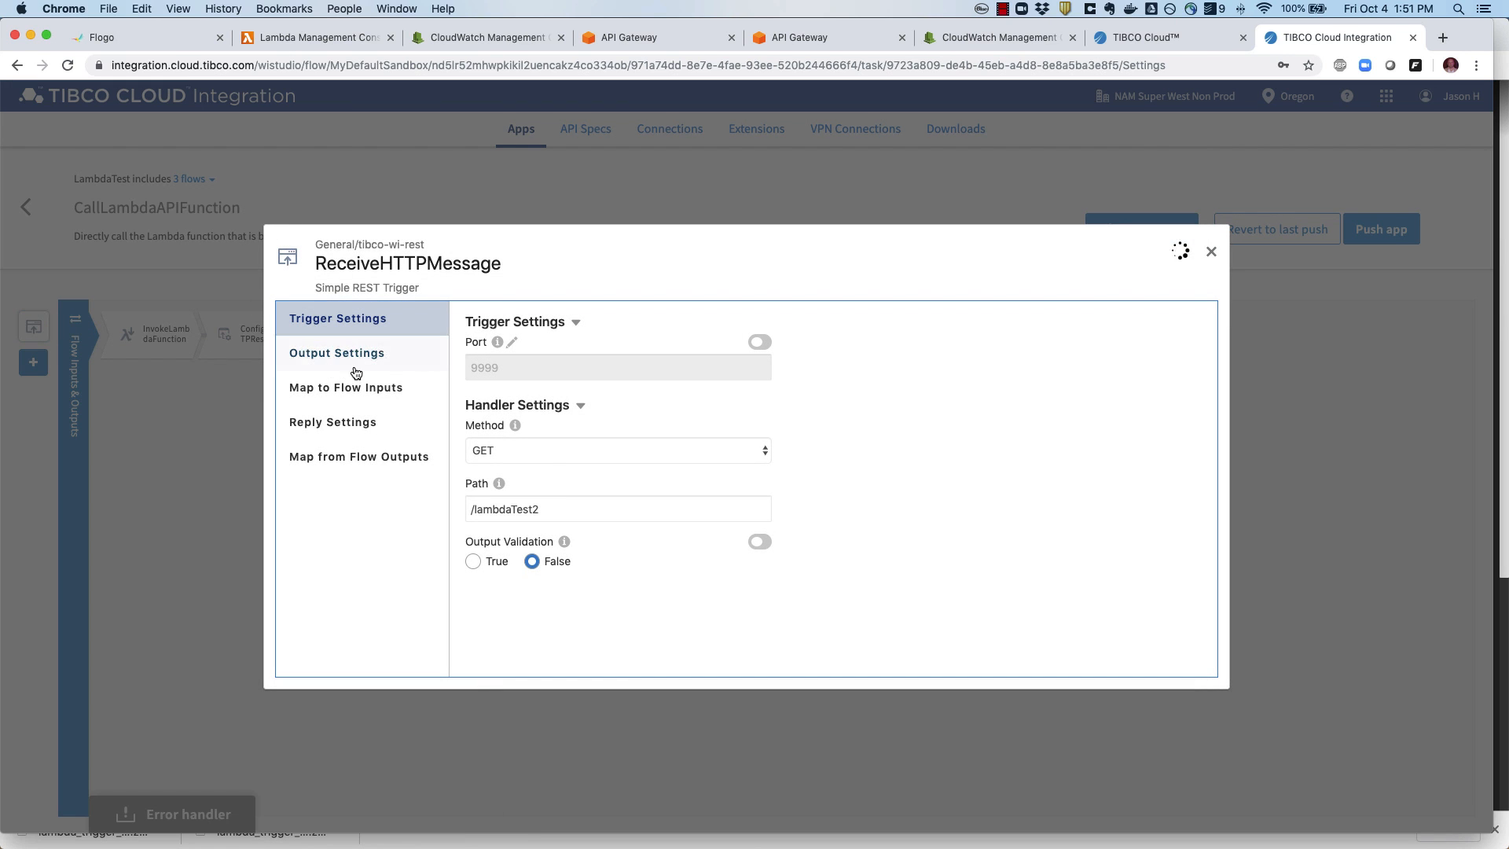
pyautogui.click(1212, 251)
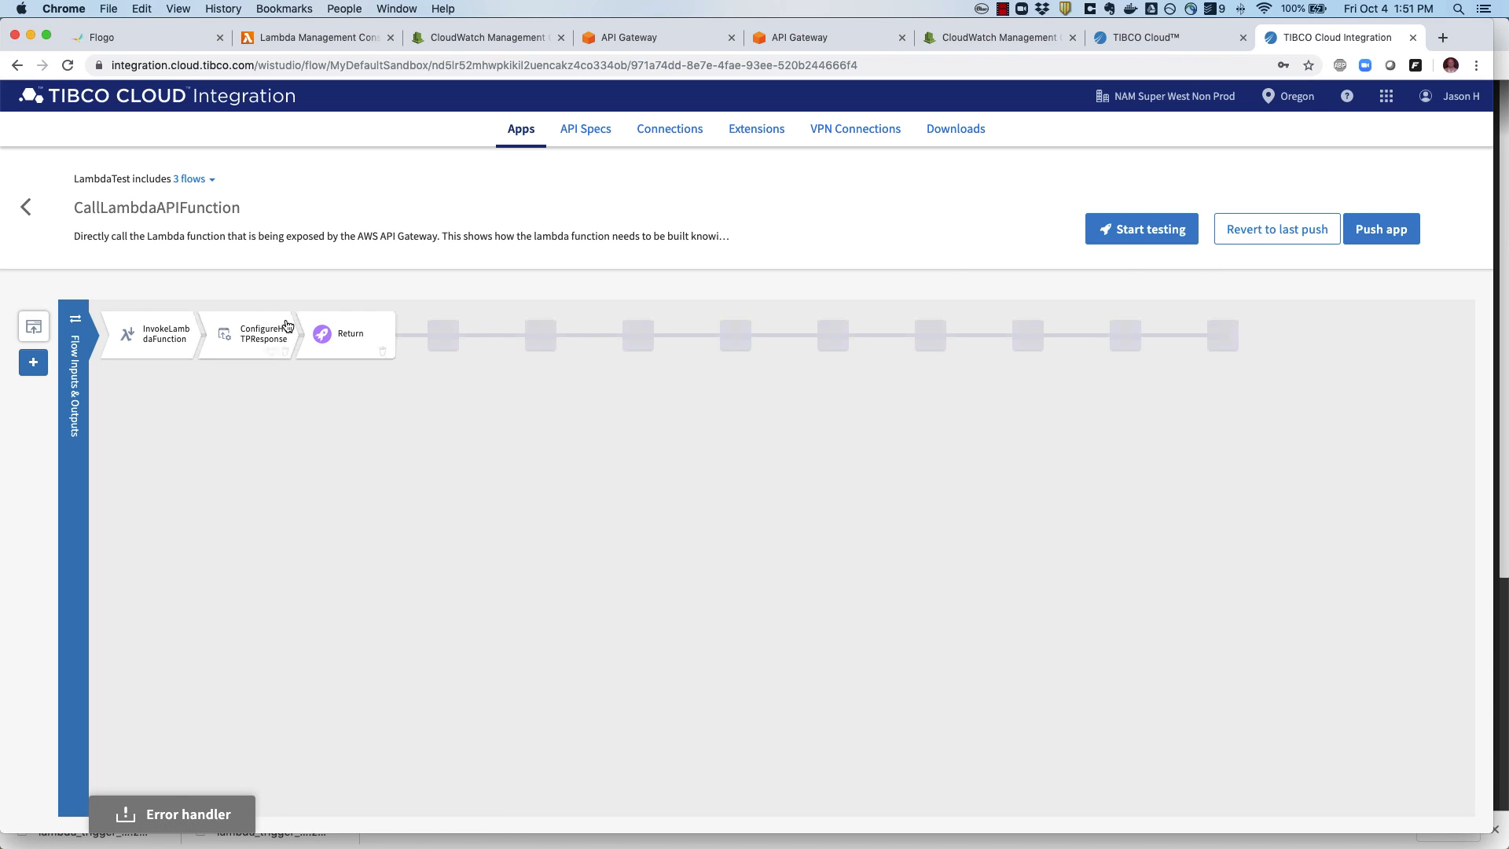
# Step: Inspect the InvokeLambdaFunction activity's connection settings, payload schema and the input mapping of name under queryStringParameters
pyautogui.click(155, 335)
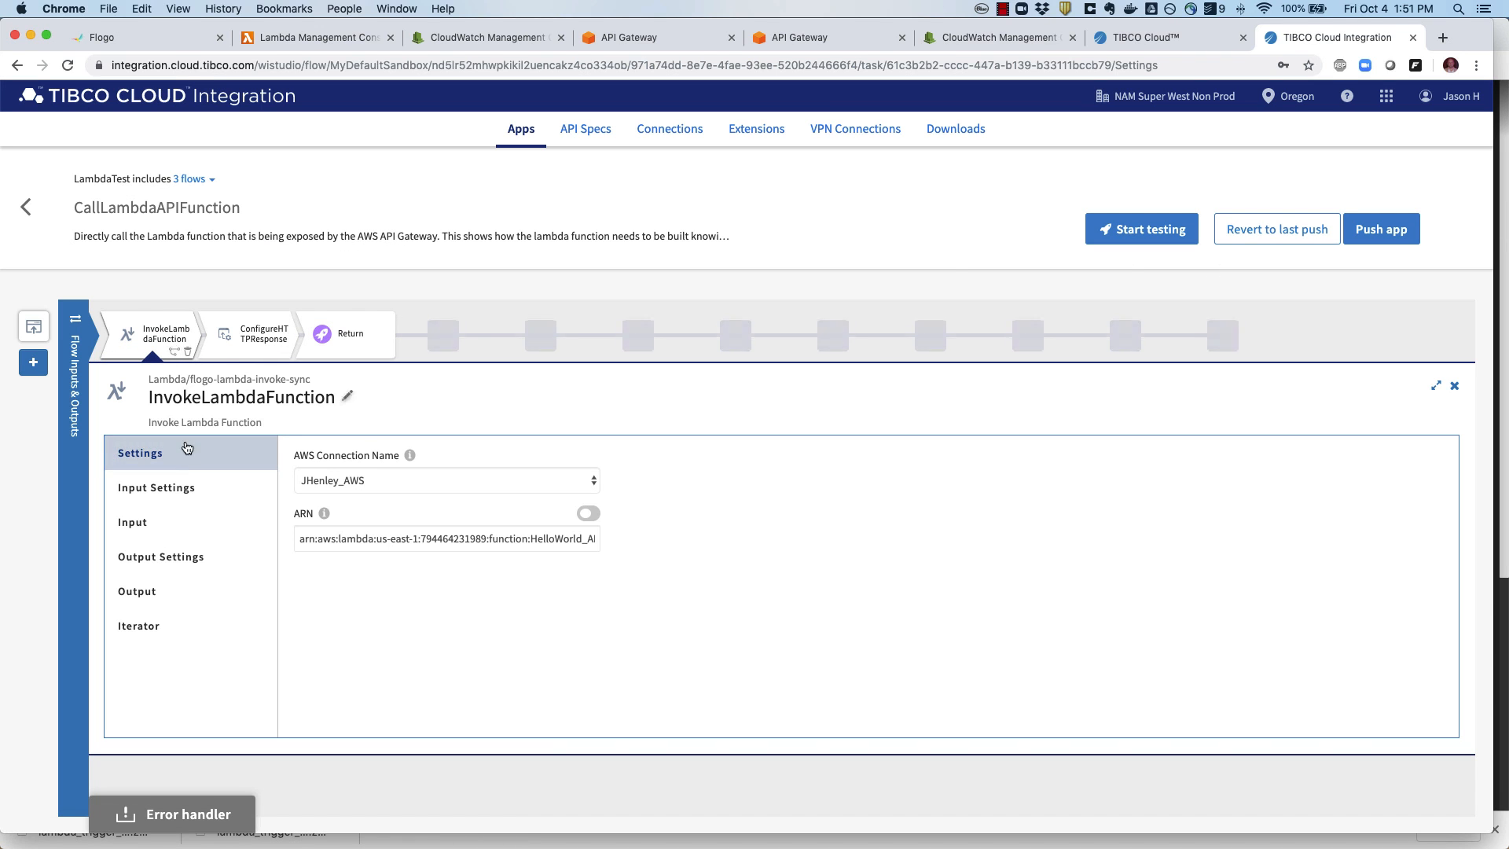
pyautogui.click(161, 488)
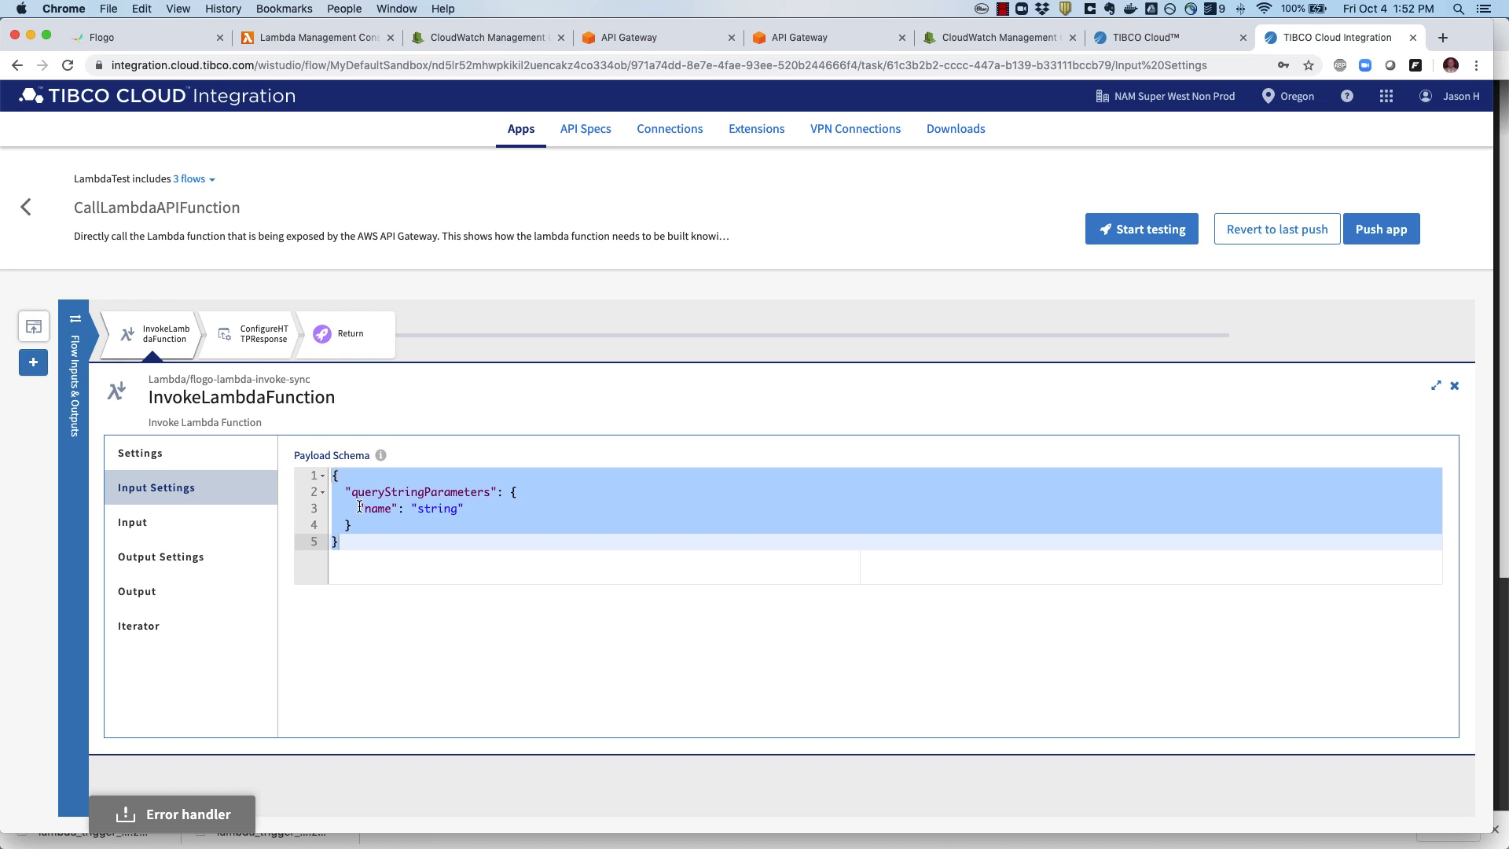
pyautogui.click(185, 522)
pyautogui.click(299, 491)
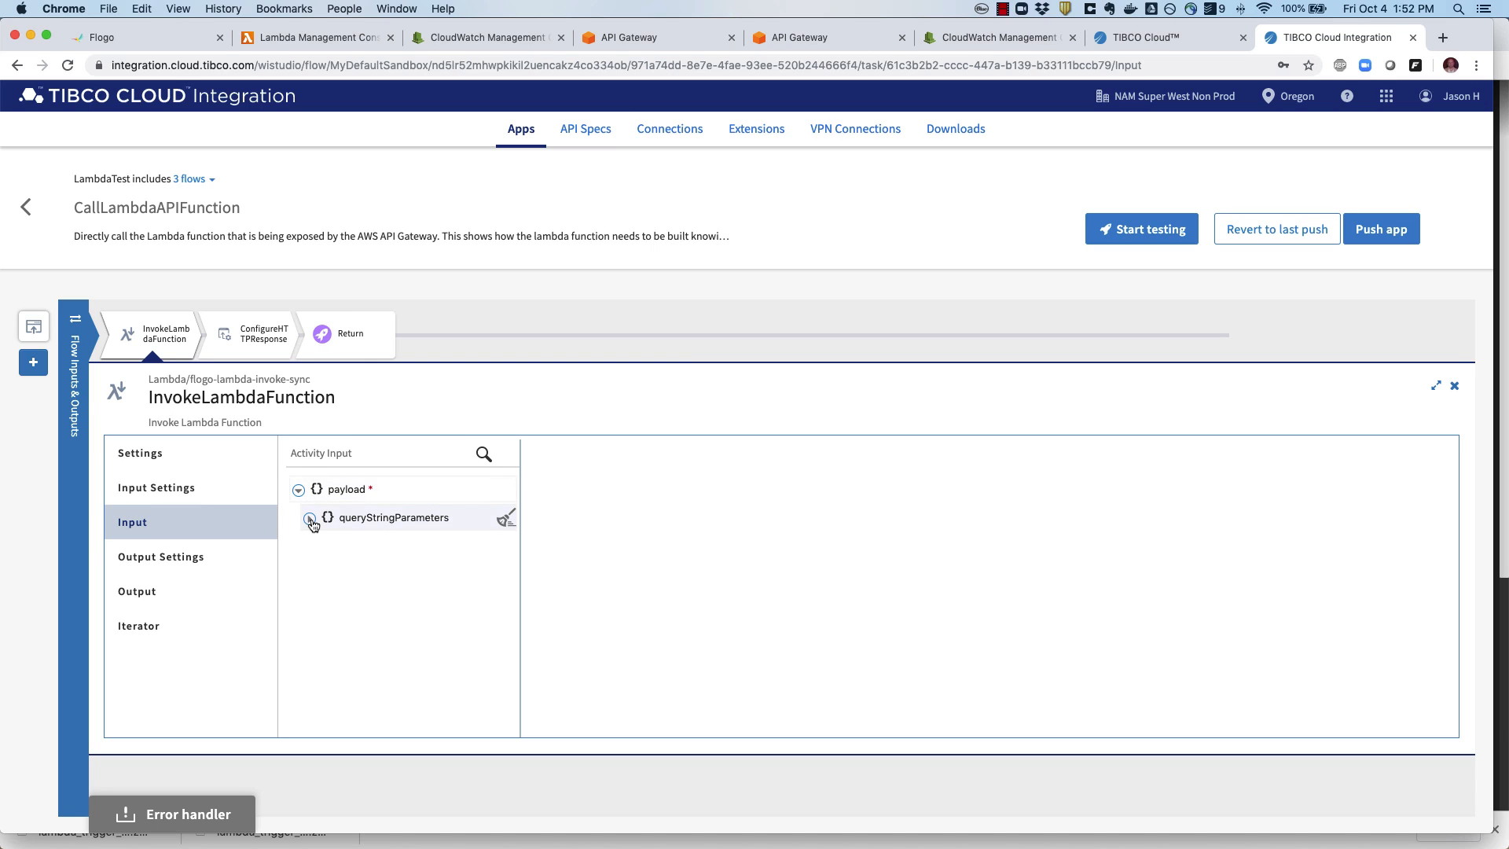
pyautogui.click(309, 518)
pyautogui.click(364, 548)
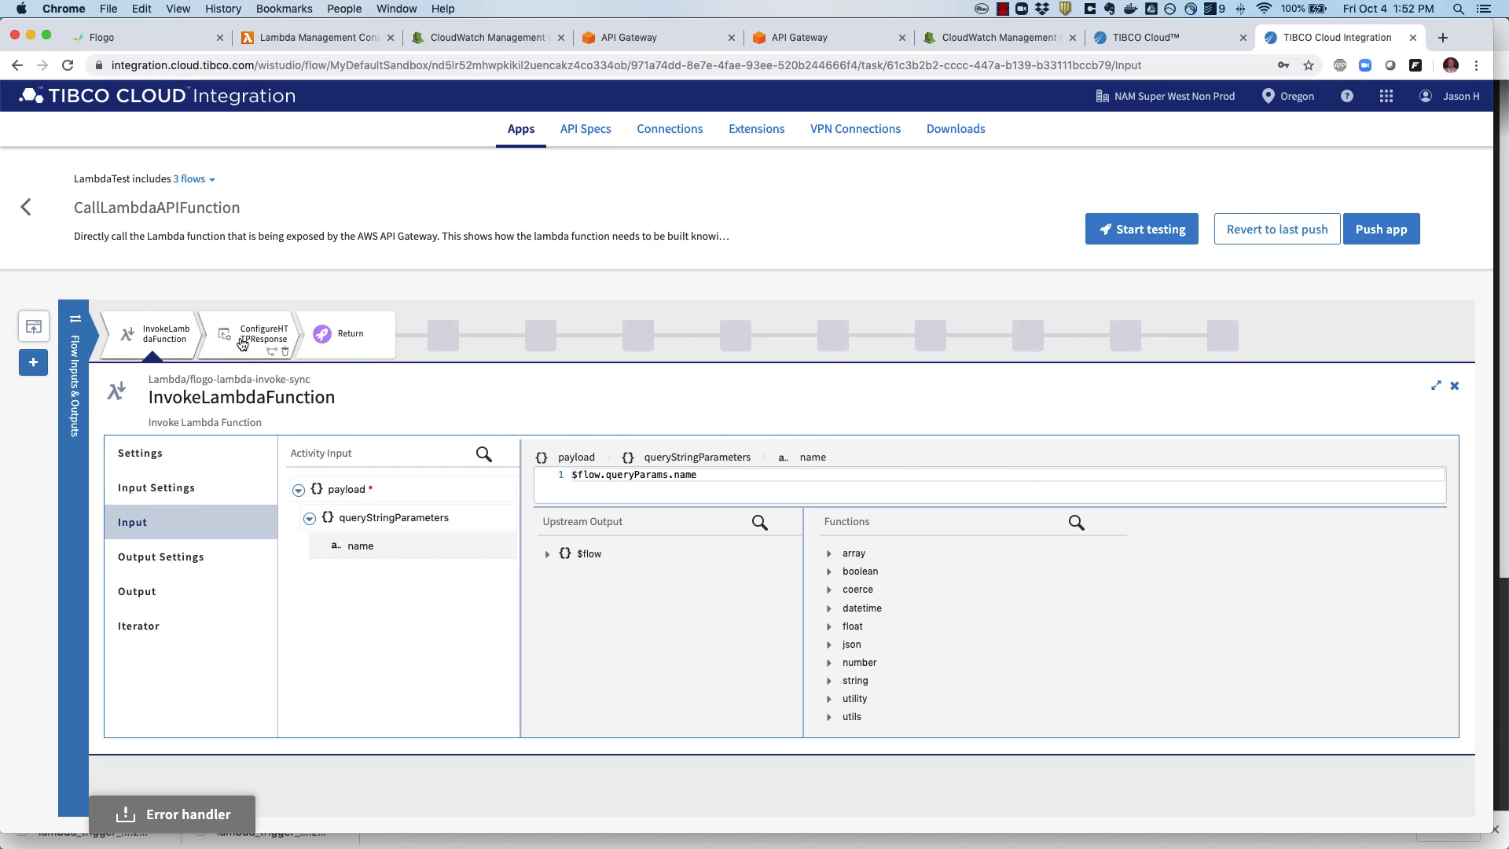
# Step: Return to the LambdaTest app and test its GET /lambdaTest2 endpoint with the name parameter set to "AWS Gateway"
pyautogui.click(26, 208)
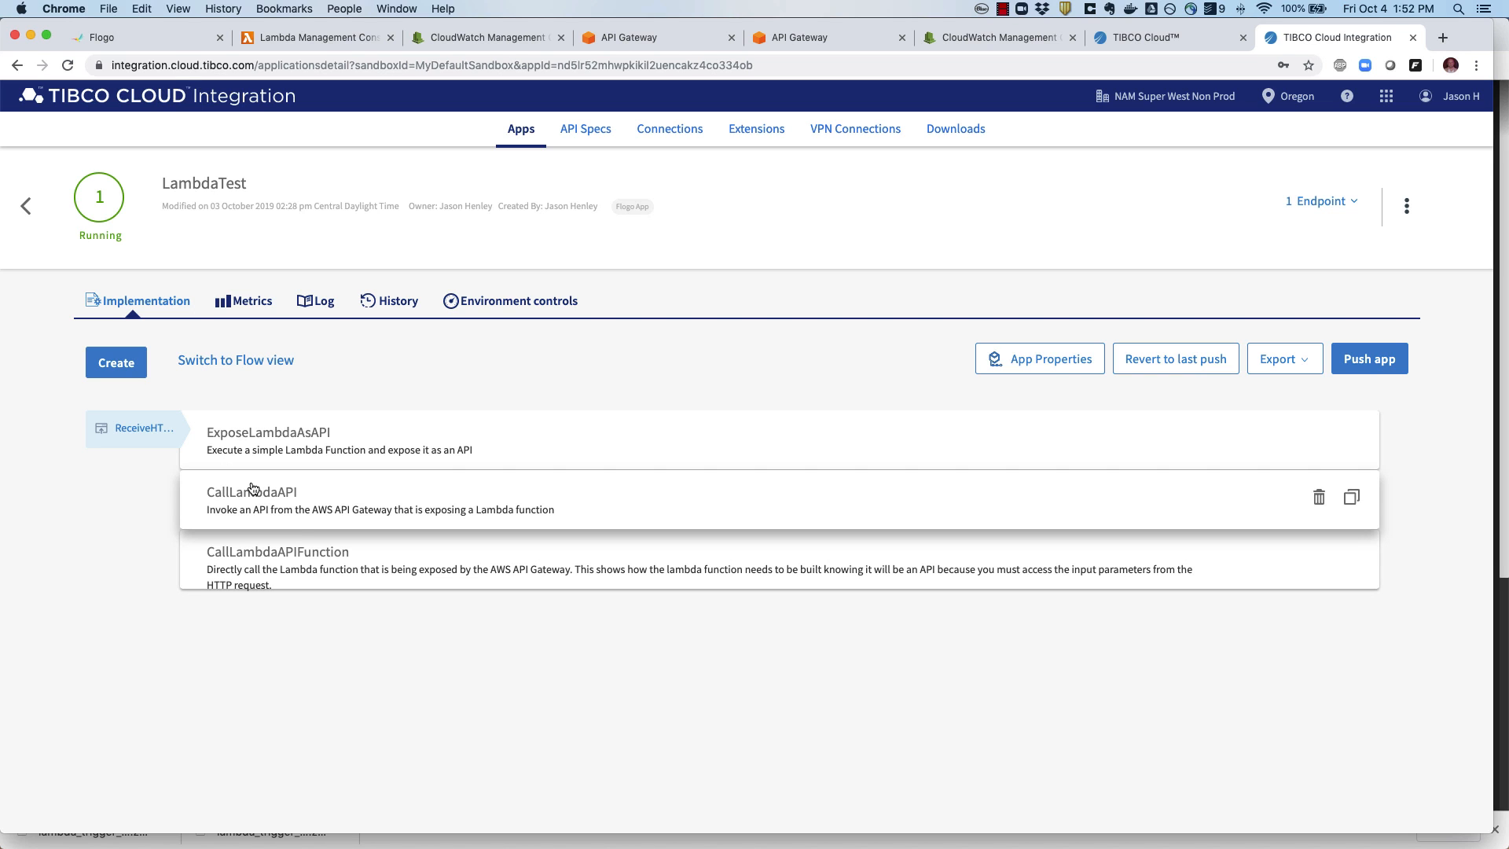
pyautogui.click(299, 555)
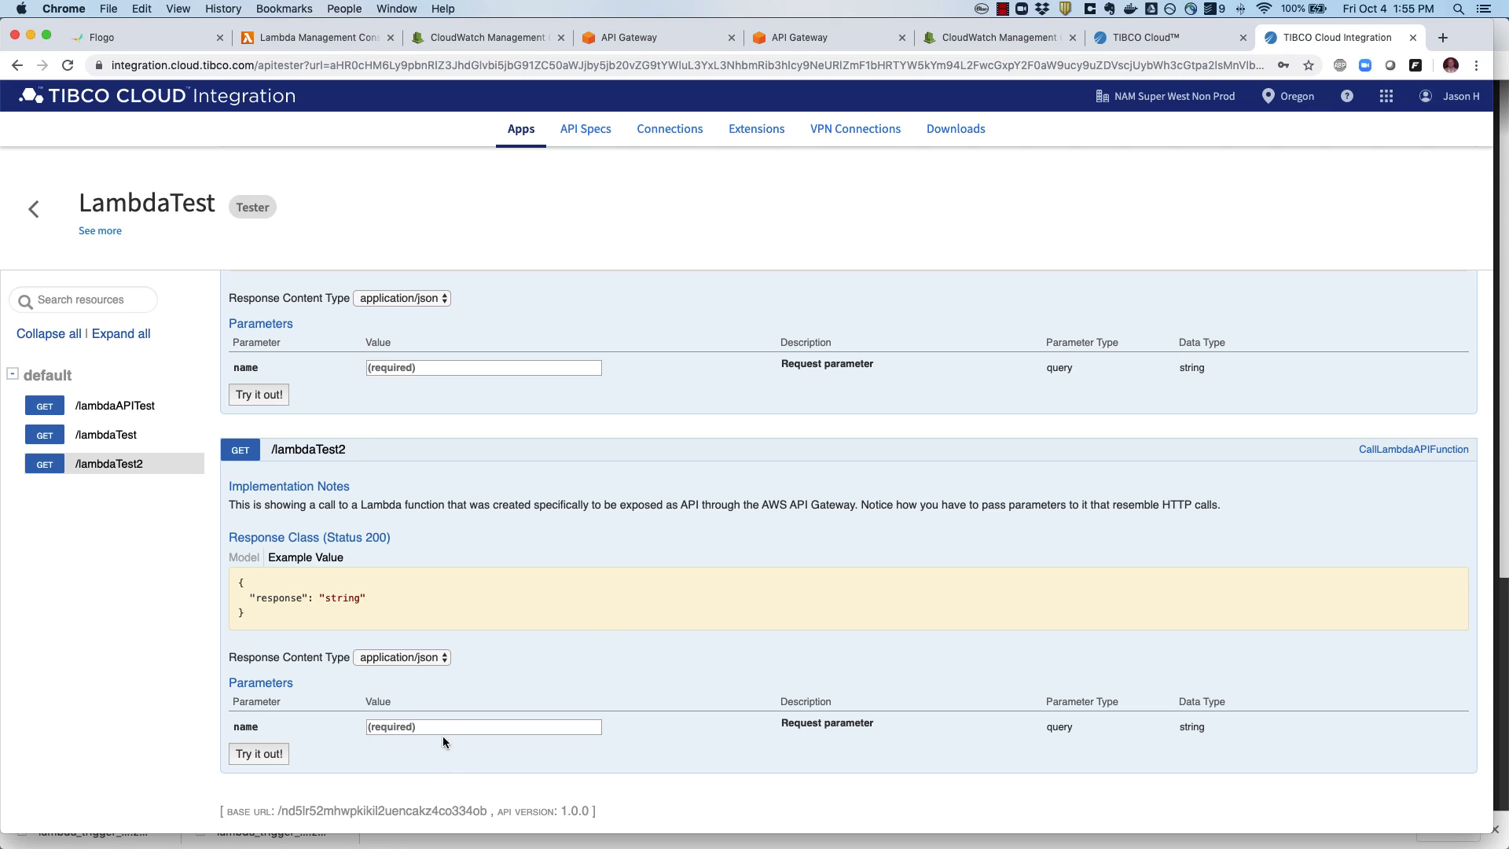
pyautogui.click(448, 726)
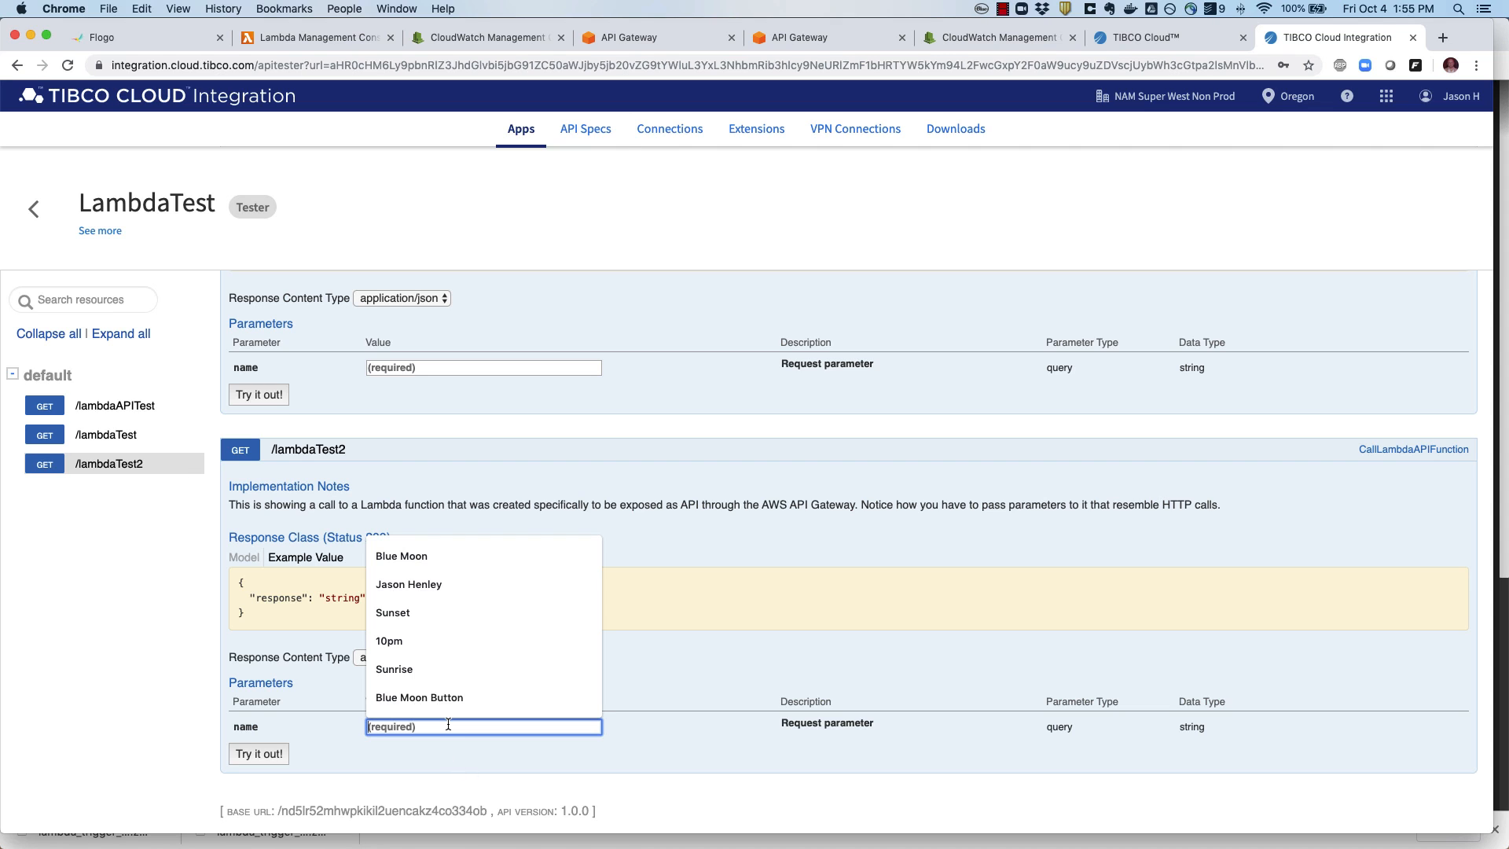
pyautogui.write('AWS ')
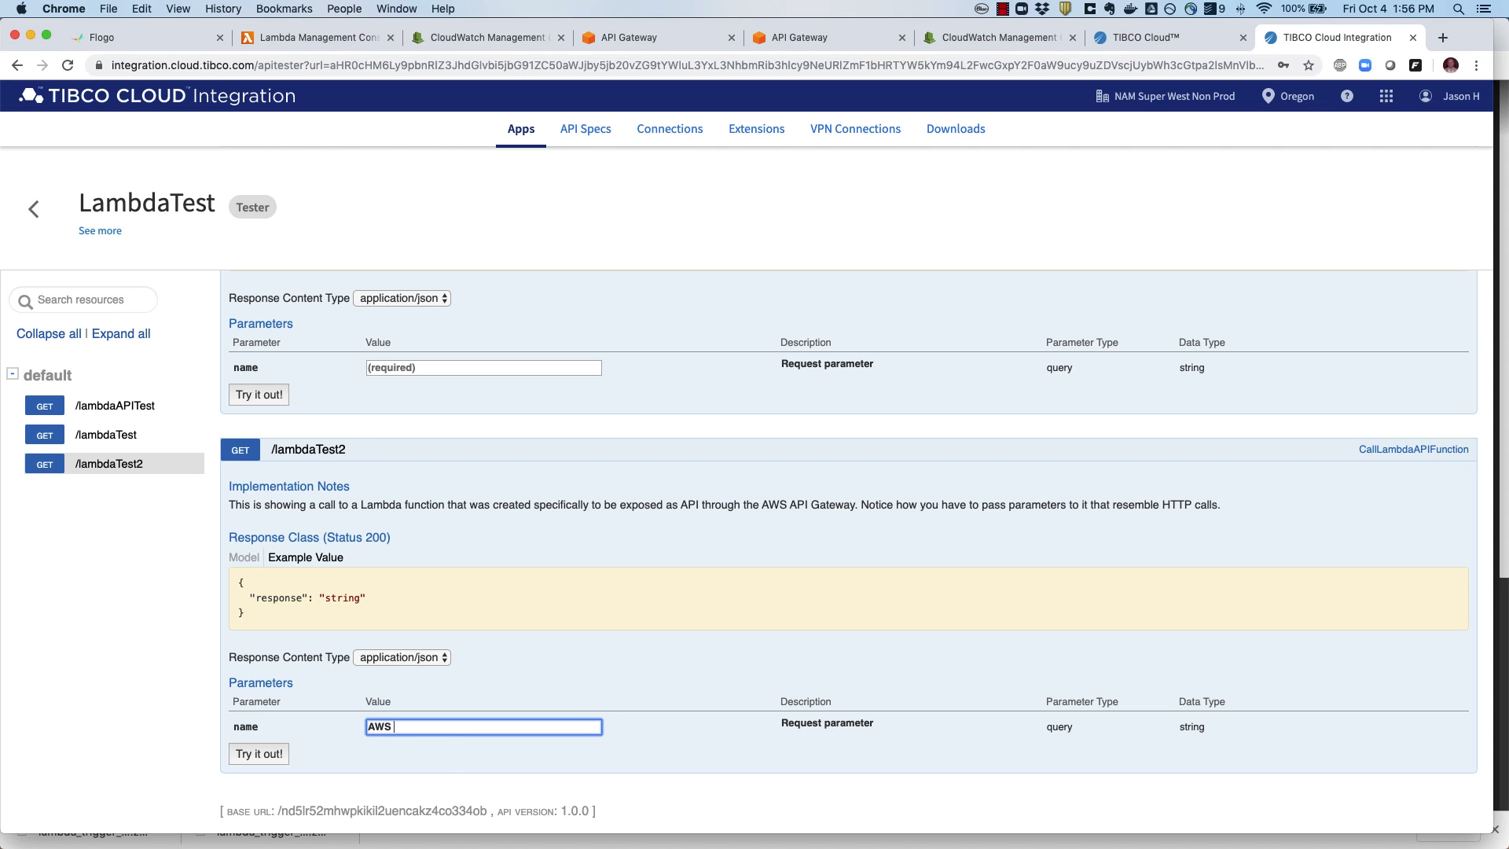
pyautogui.write('Gateway')
pyautogui.click(242, 763)
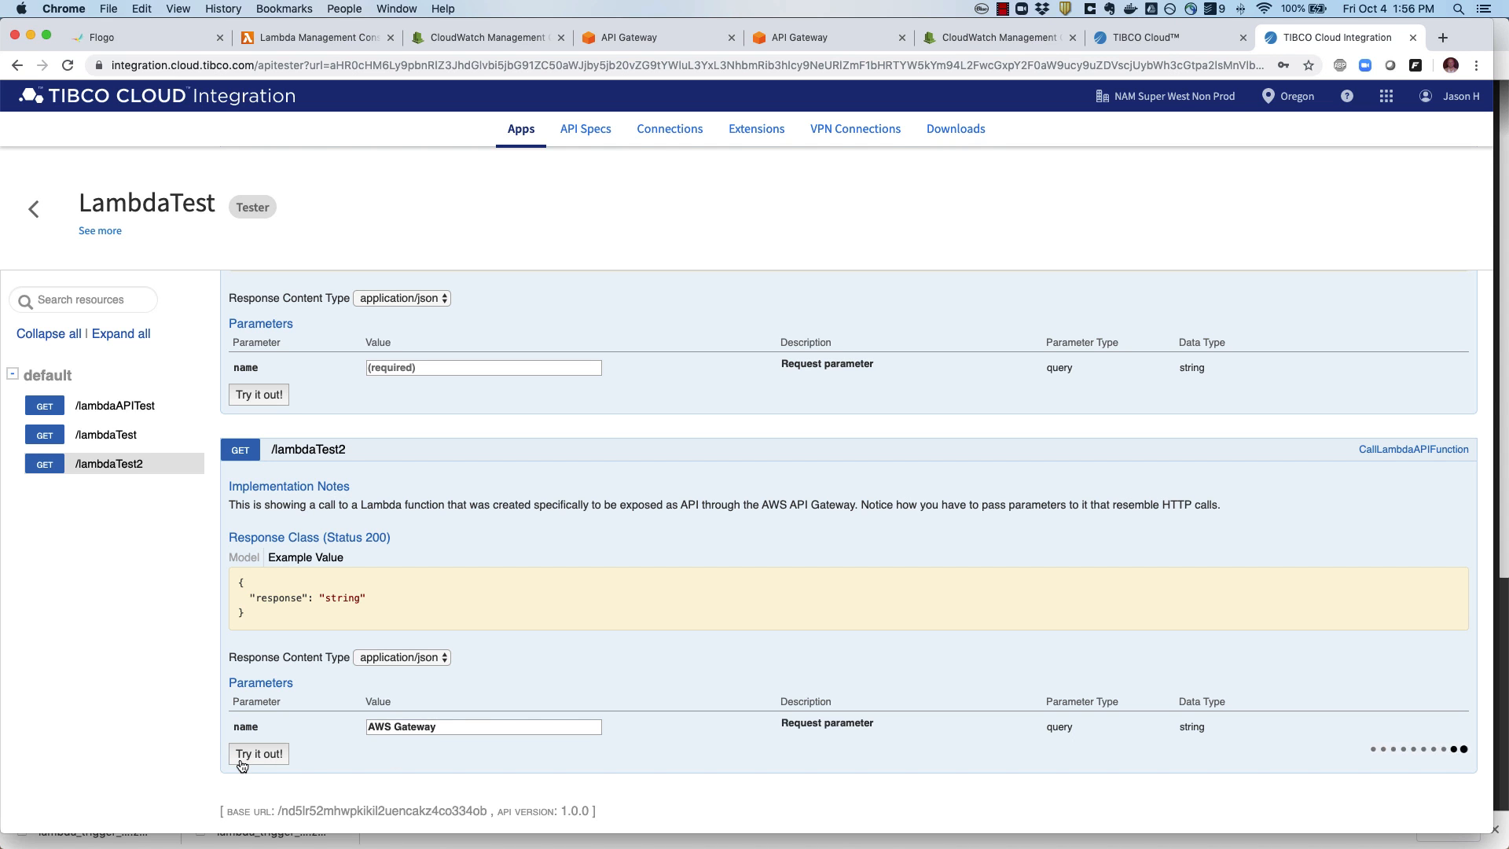
pyautogui.scroll(-4, 743, 625)
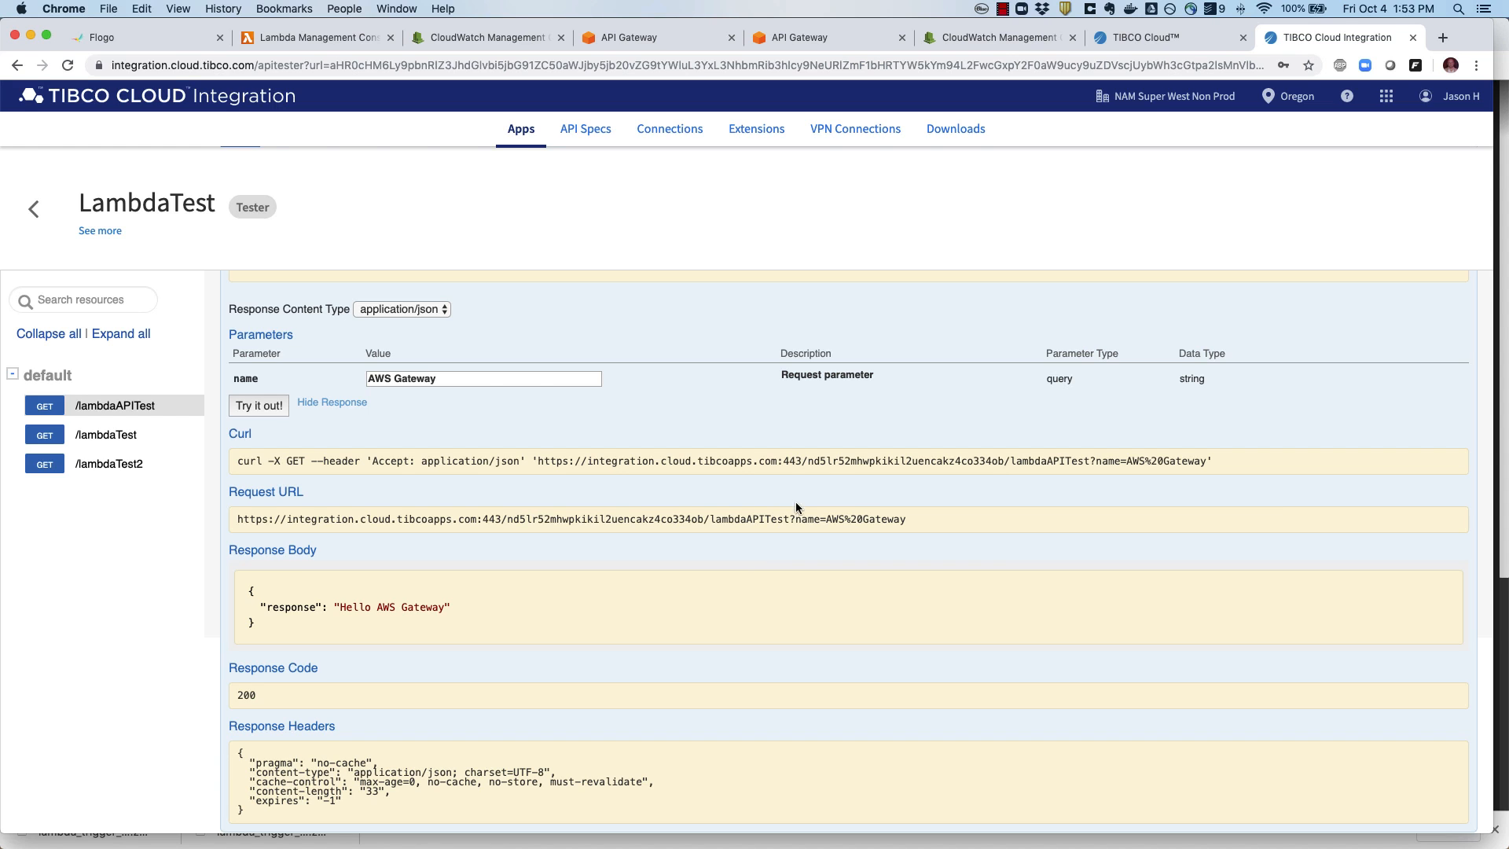
# Step: Leave the API tester, open the CallLambdaAPI flow and review the InvokeRESTService activity's request settings and query parameters
pyautogui.click(34, 211)
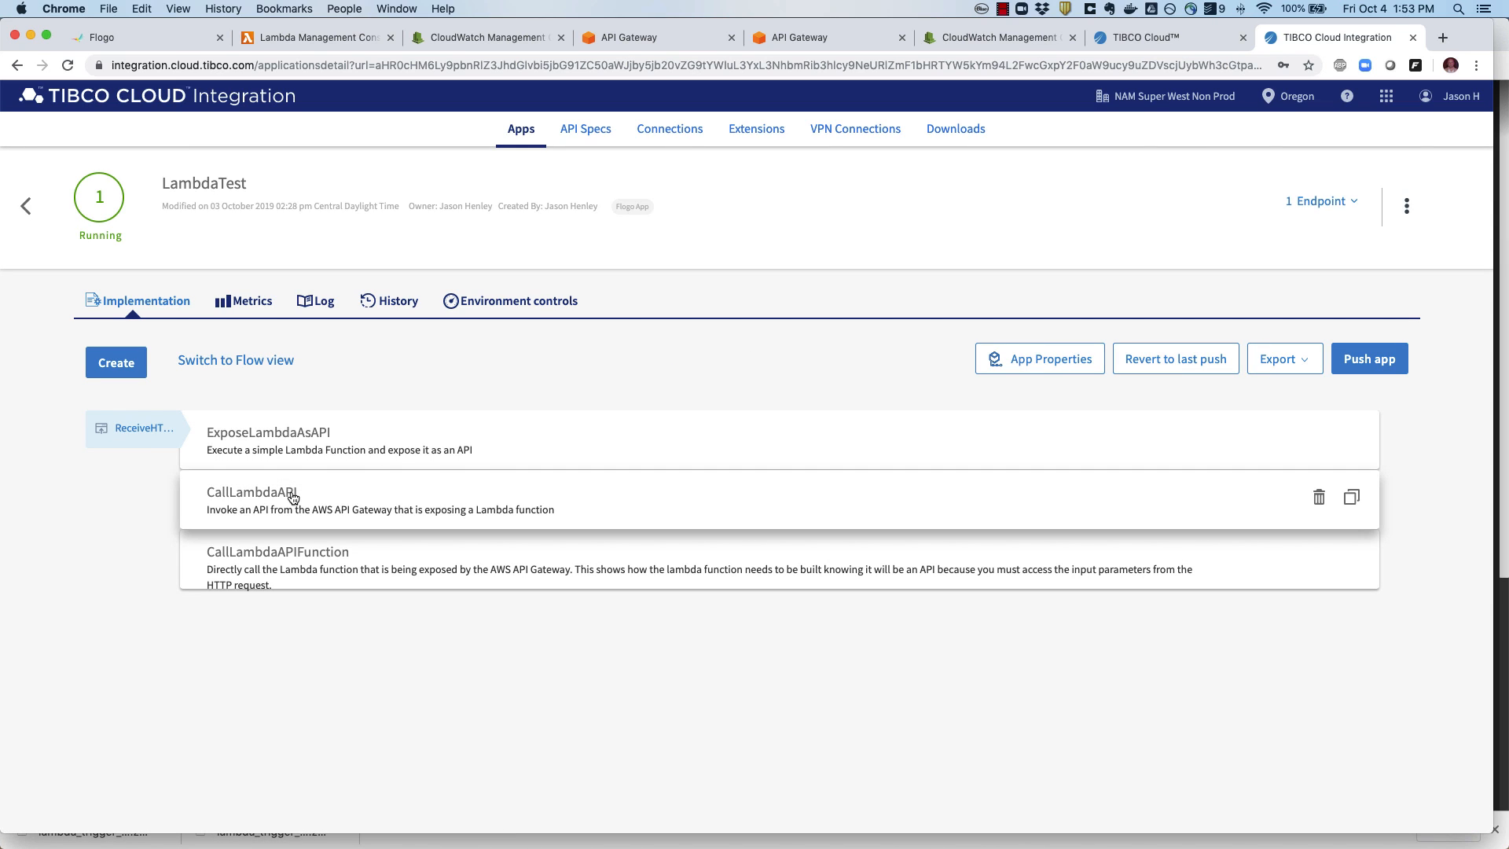
pyautogui.click(287, 496)
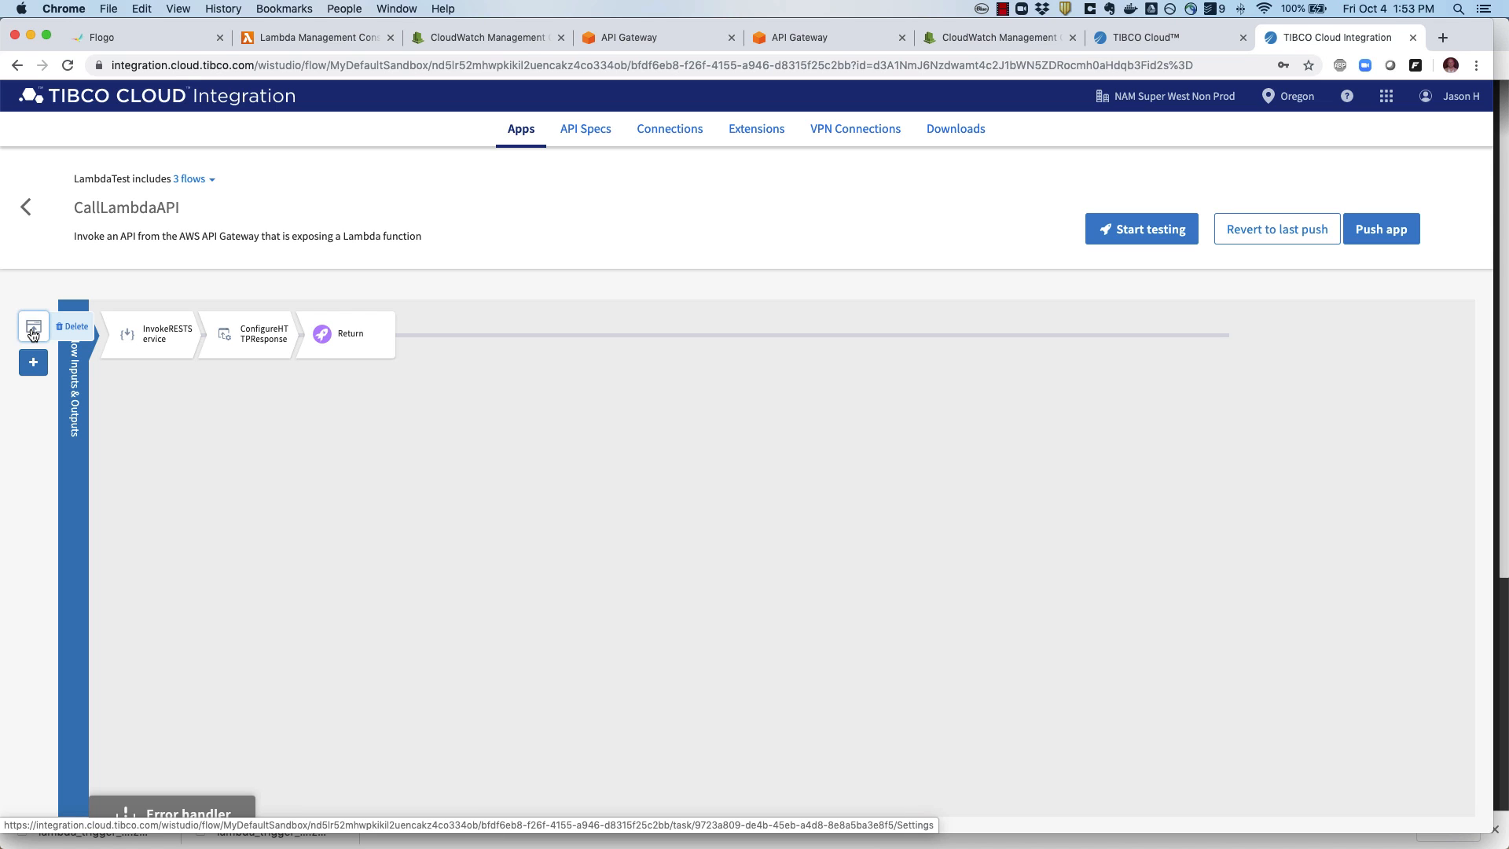
pyautogui.click(154, 336)
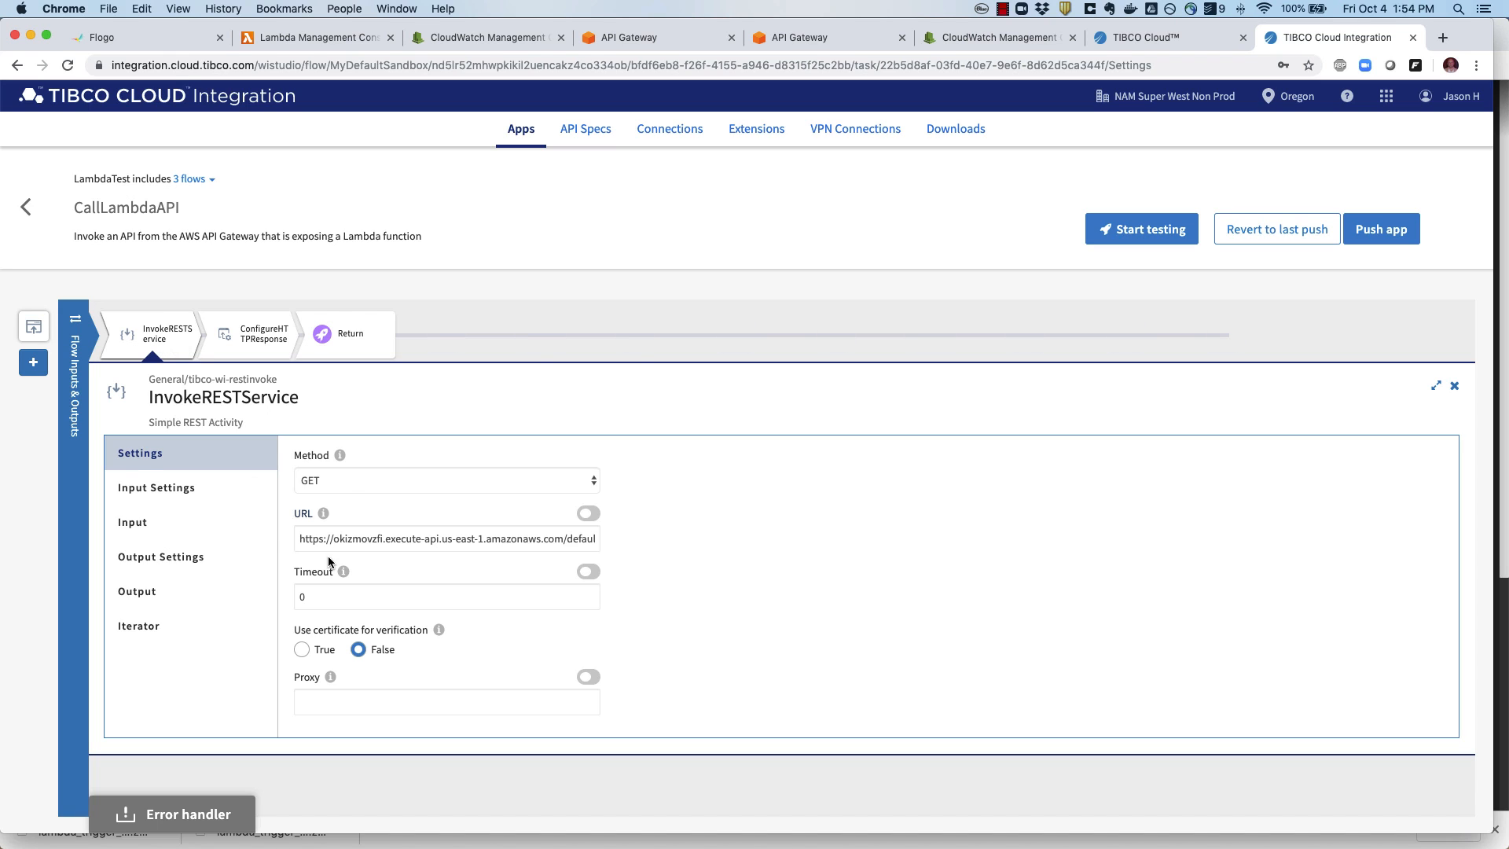
pyautogui.click(161, 522)
pyautogui.click(167, 496)
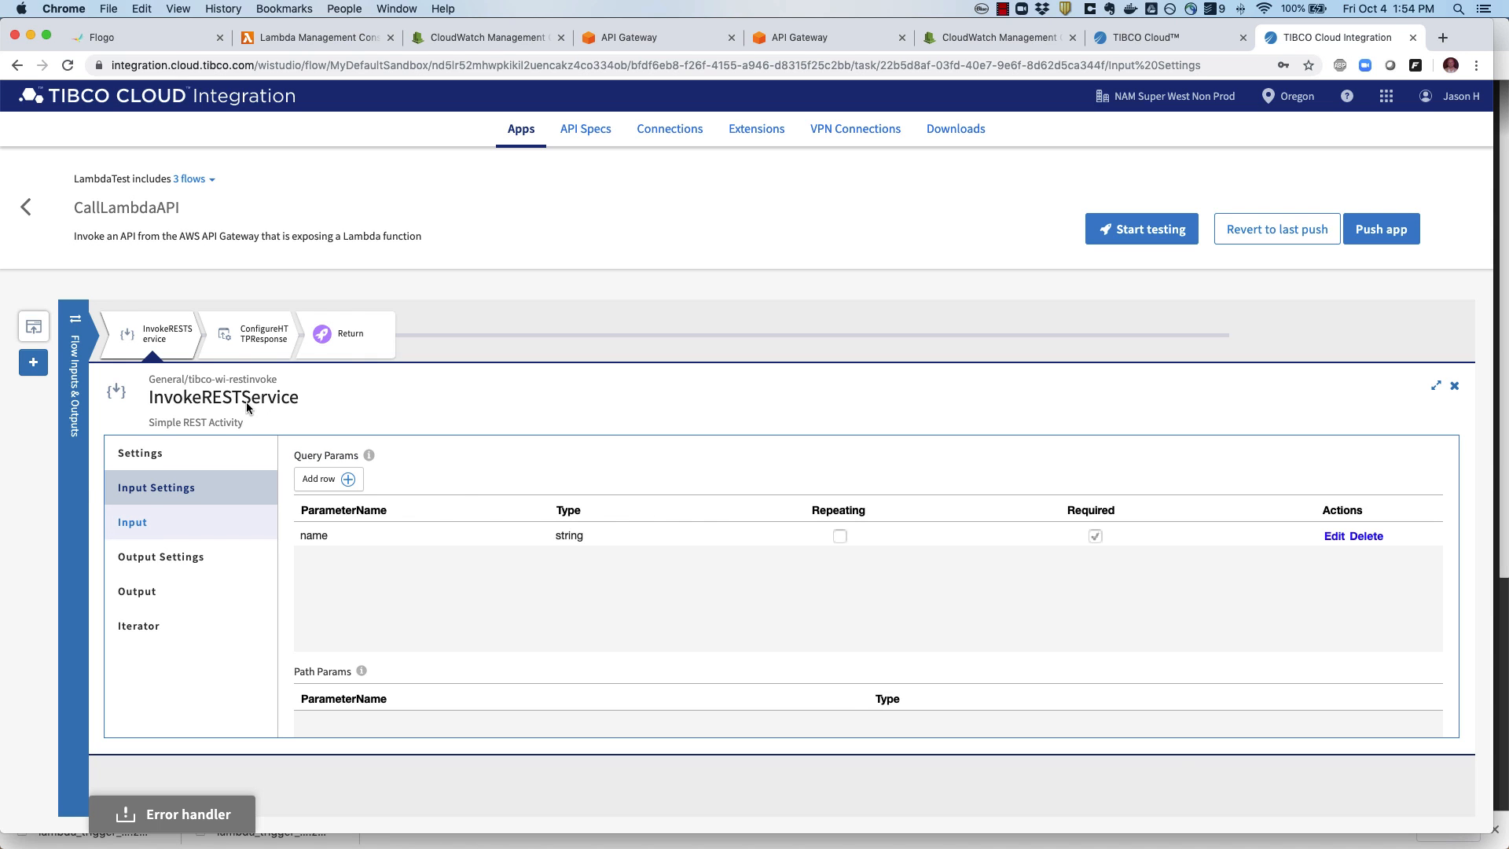
# Step: Check the API Gateway method test, inspect the mapping of name under InvokeRESTService's queryParams, and return to the LambdaTest app
pyautogui.click(629, 39)
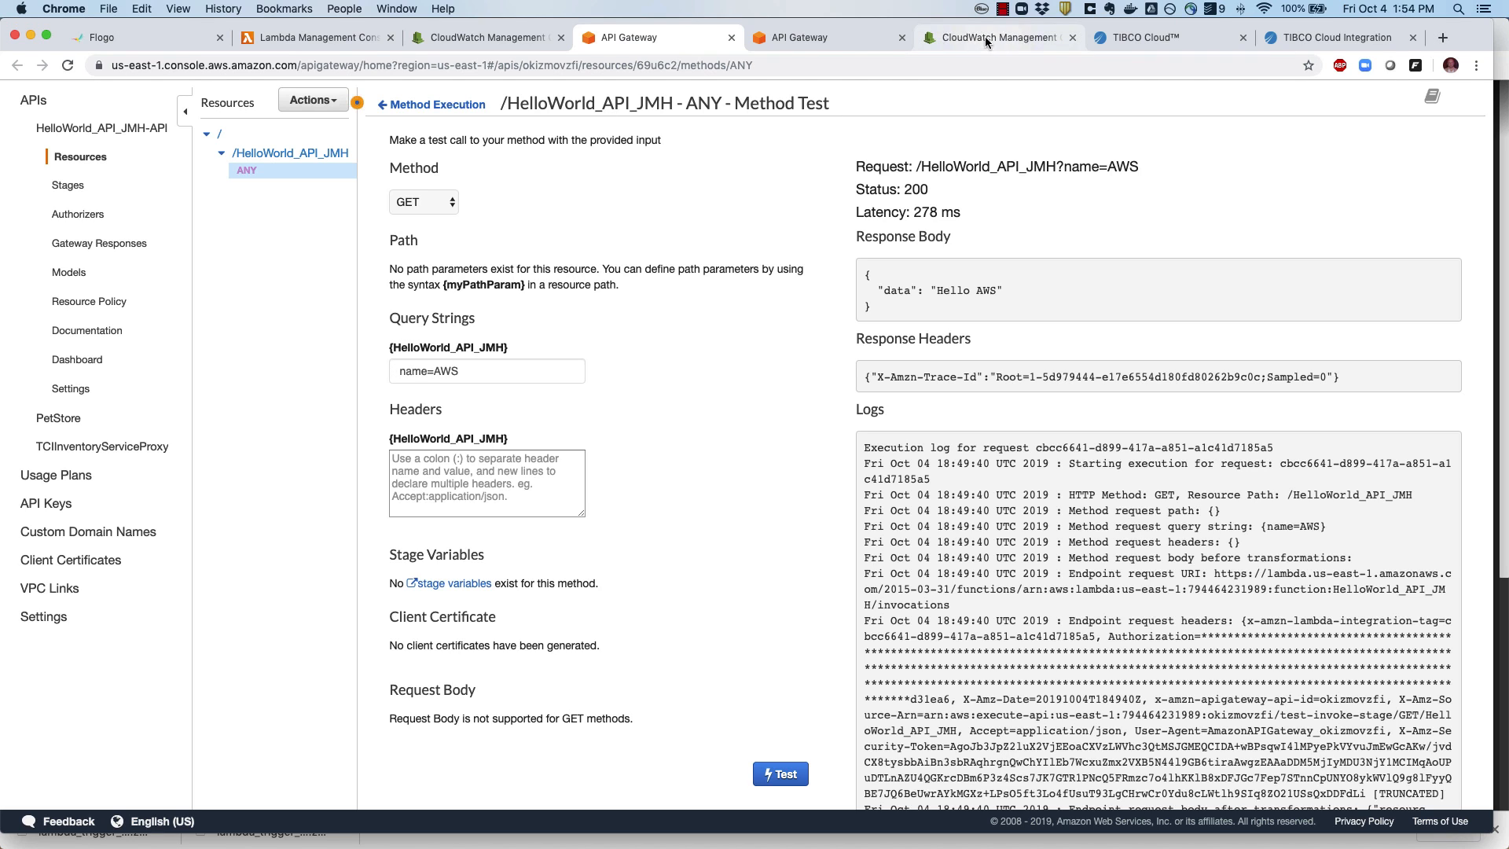
pyautogui.click(1340, 37)
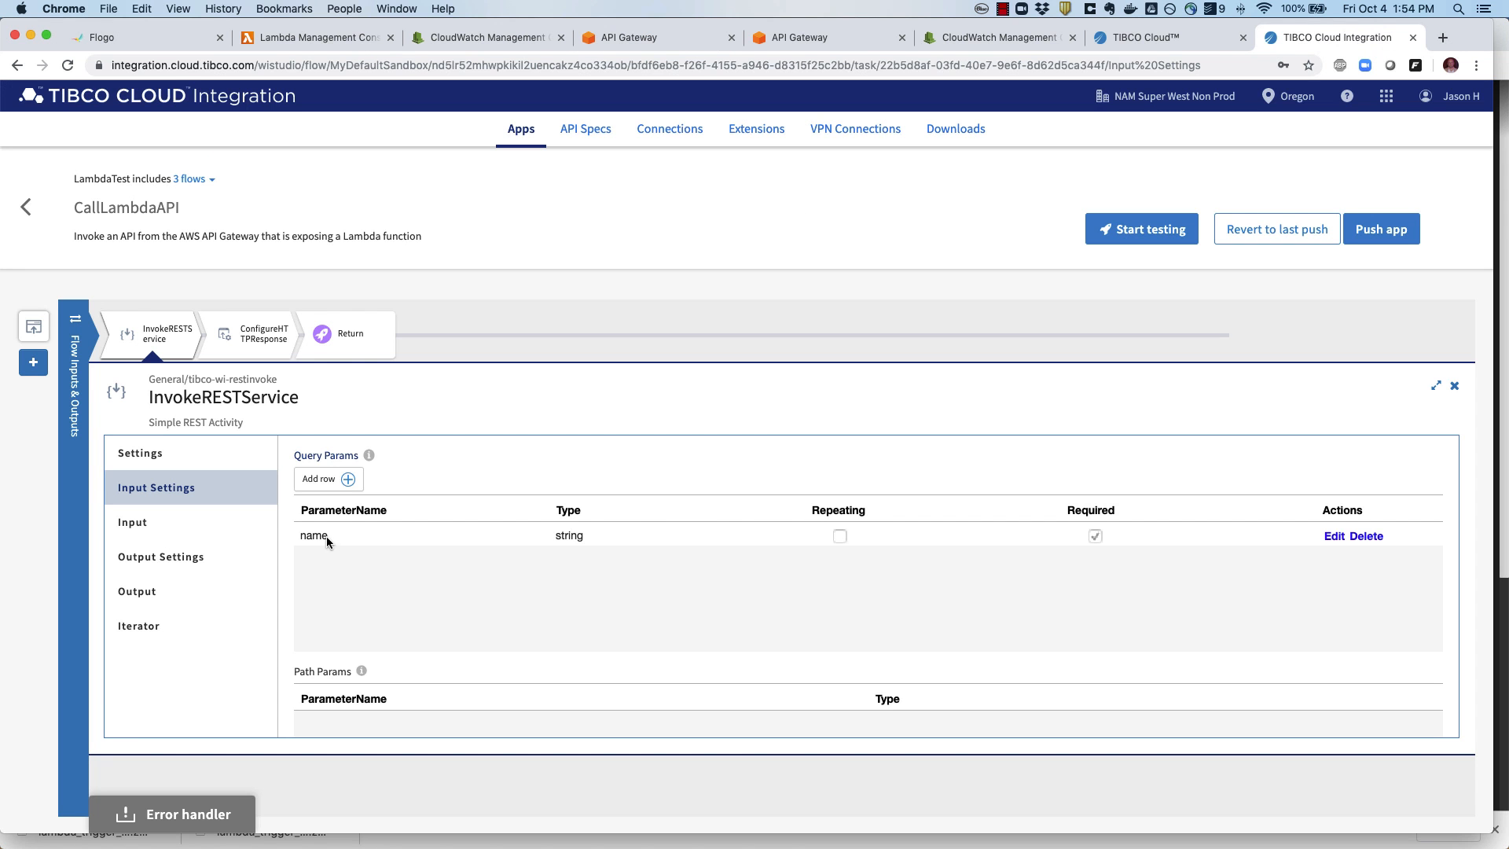
pyautogui.click(144, 522)
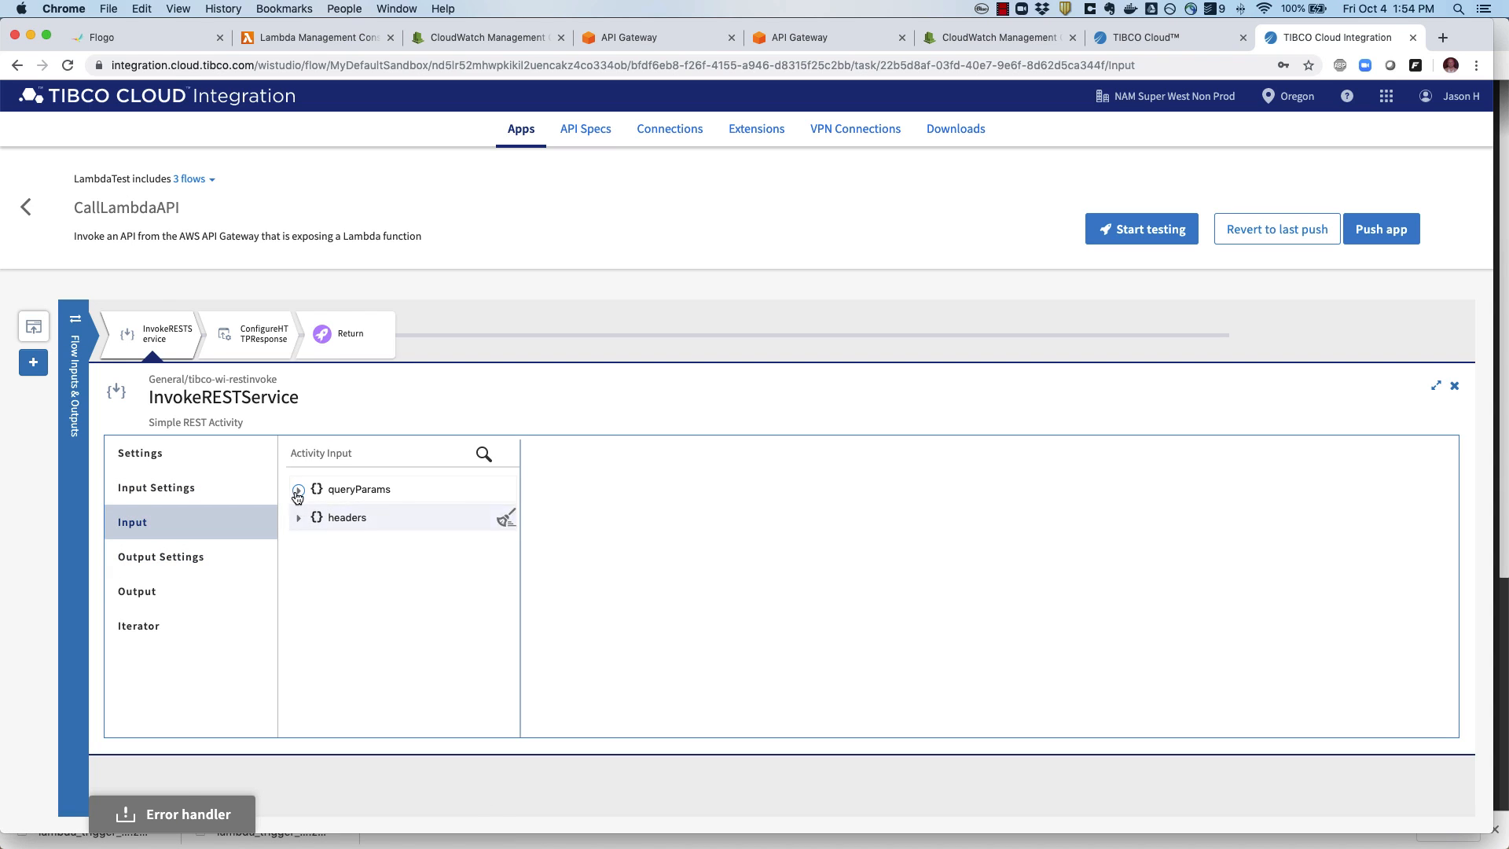
pyautogui.click(299, 489)
pyautogui.click(345, 517)
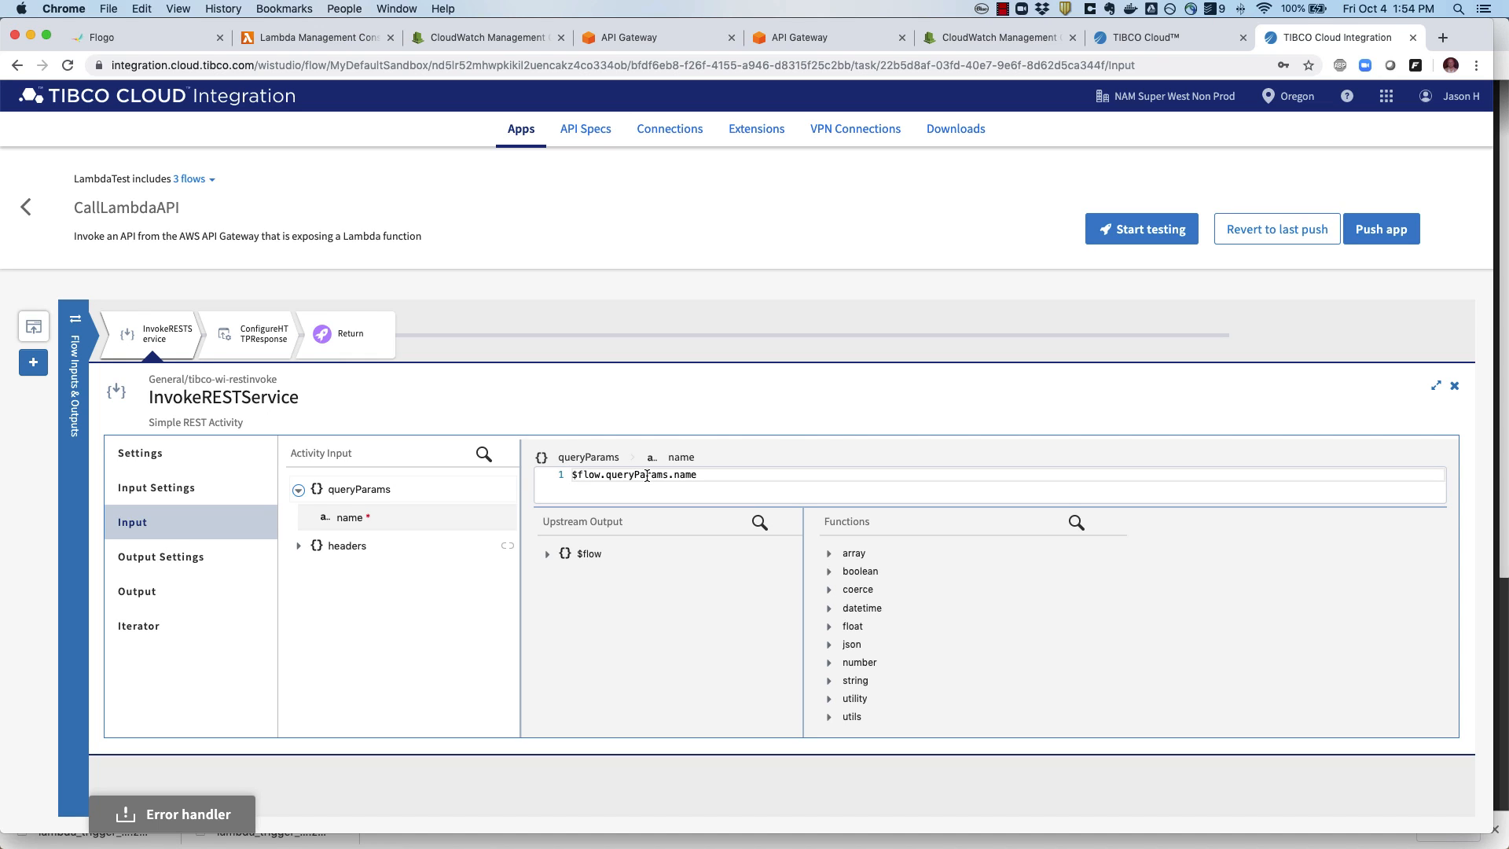
pyautogui.click(25, 215)
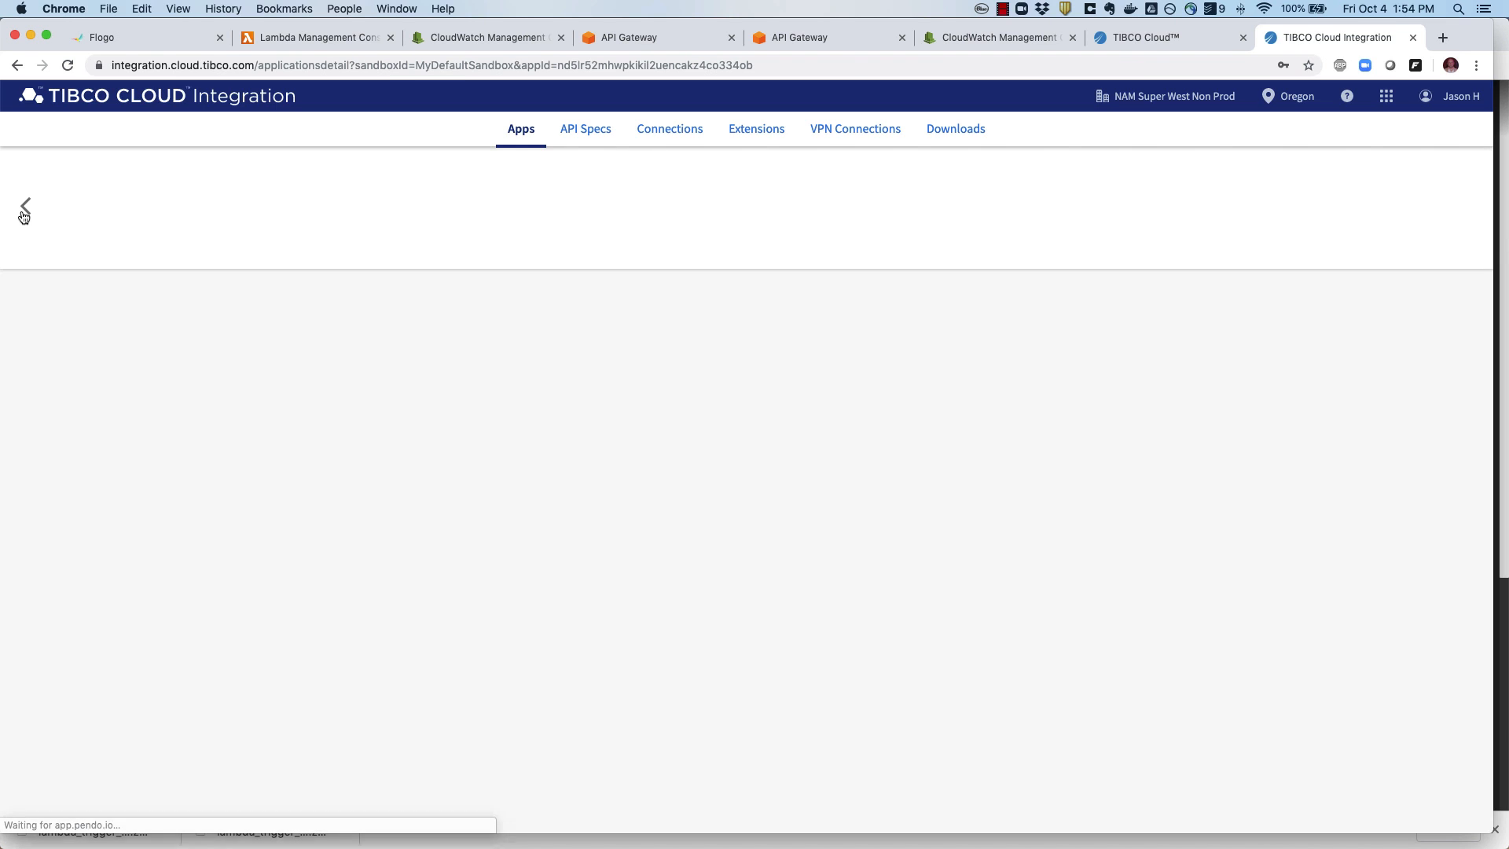